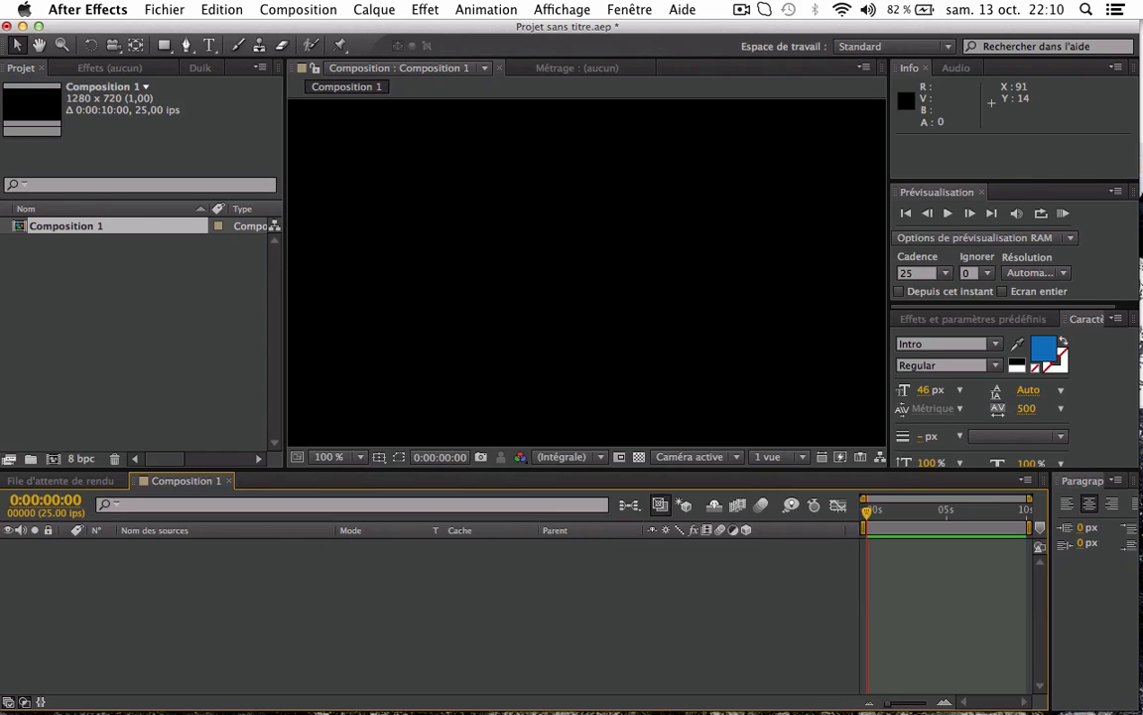
- Create a white solid layer named Background at the composition size
left_click(321, 602)
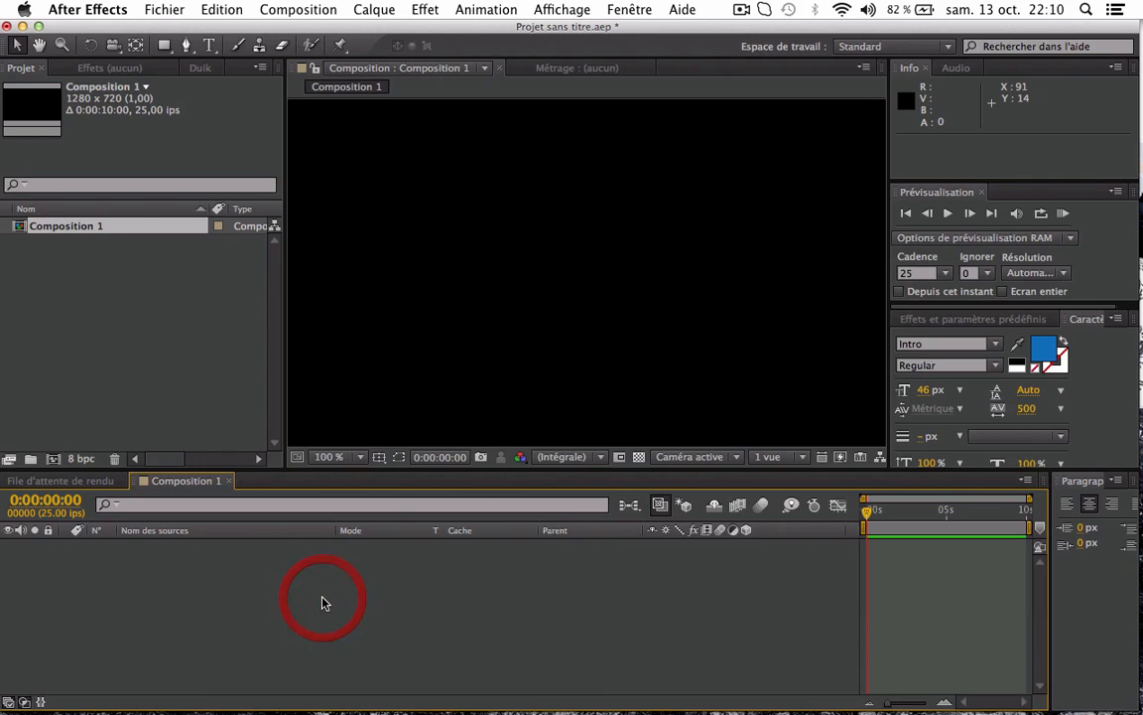
left_click(375, 10)
mouse_move(380, 30)
left_click(721, 54)
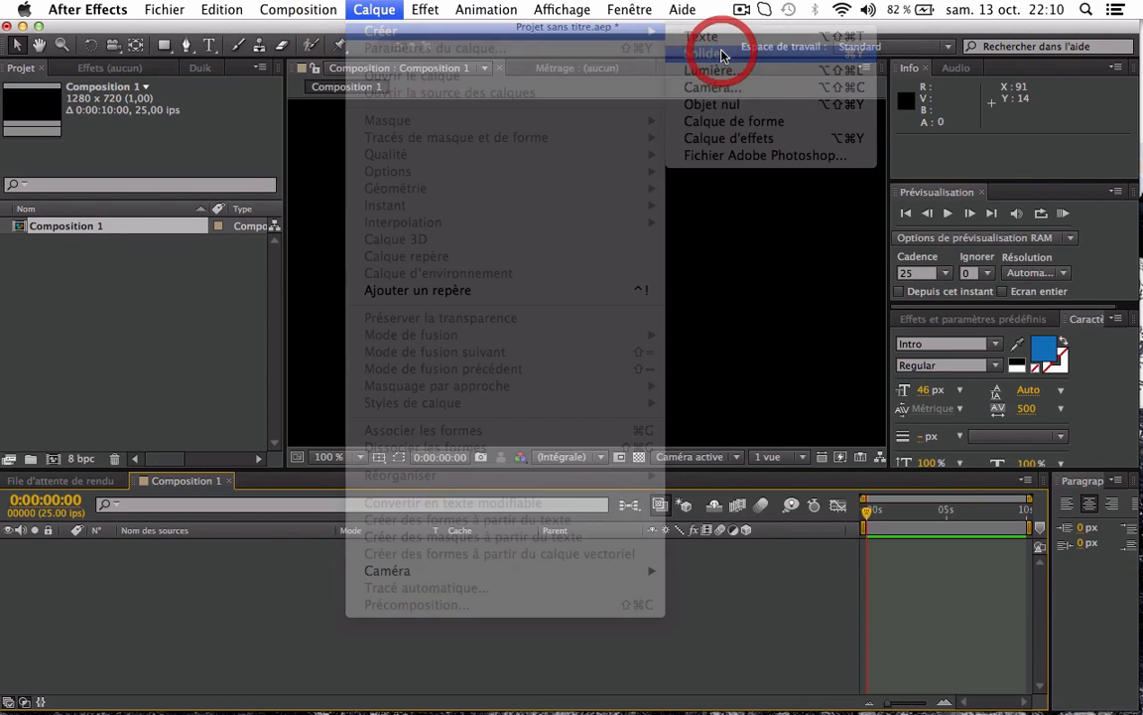
left_click_drag(436, 173, 436, 150)
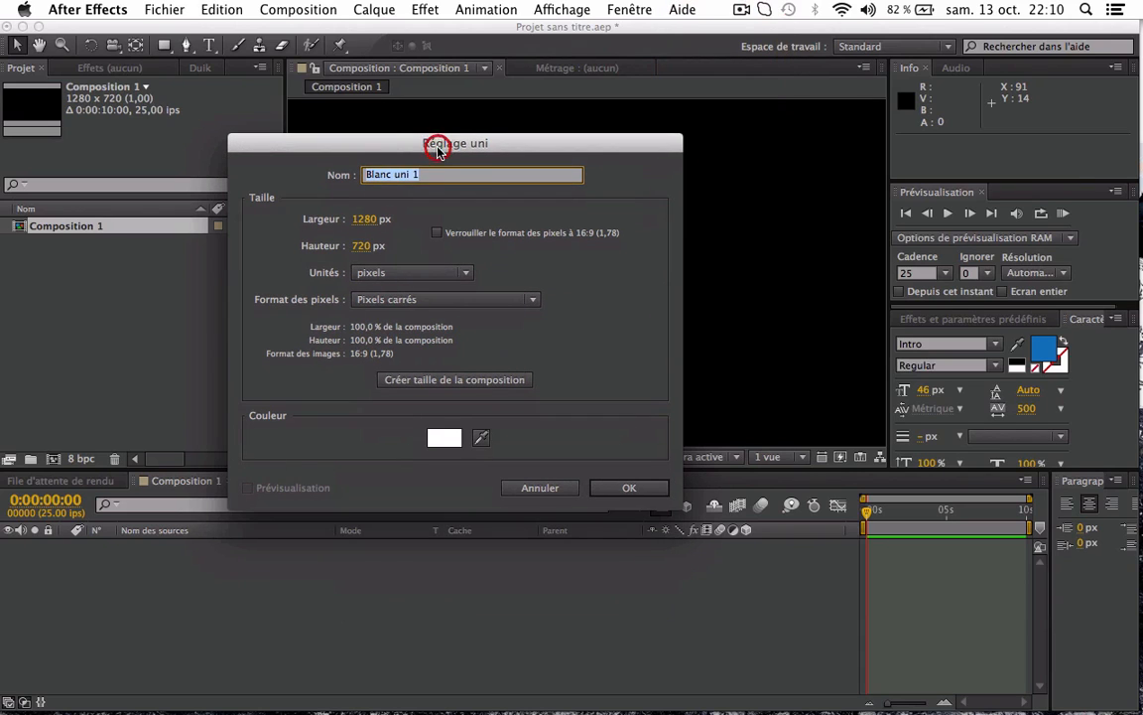
type("Background")
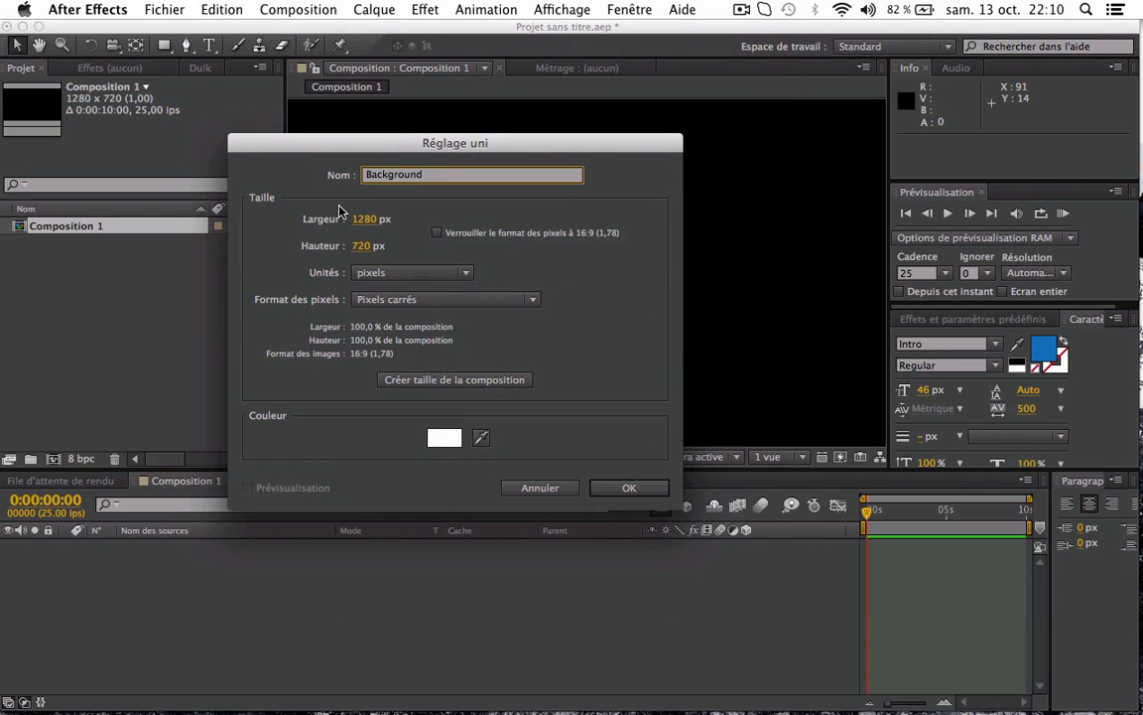
left_click(396, 380)
left_click(620, 487)
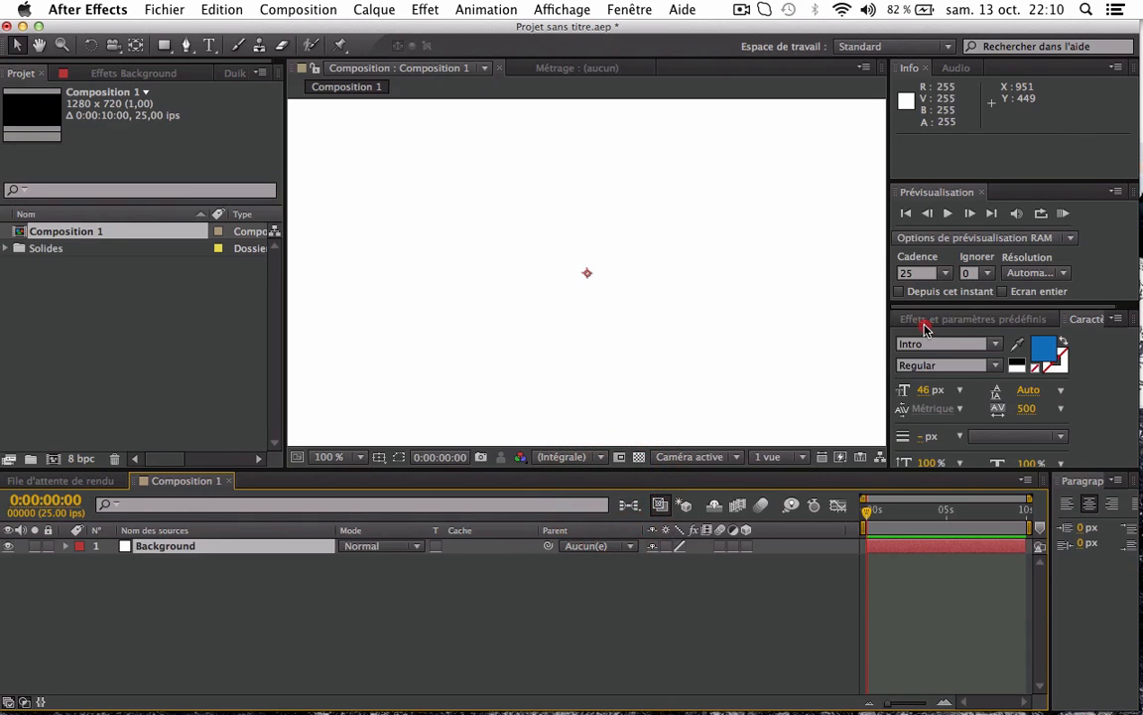
- Find the Dégradé effect, apply it to the Background layer and set its type to Radial
left_click(926, 326)
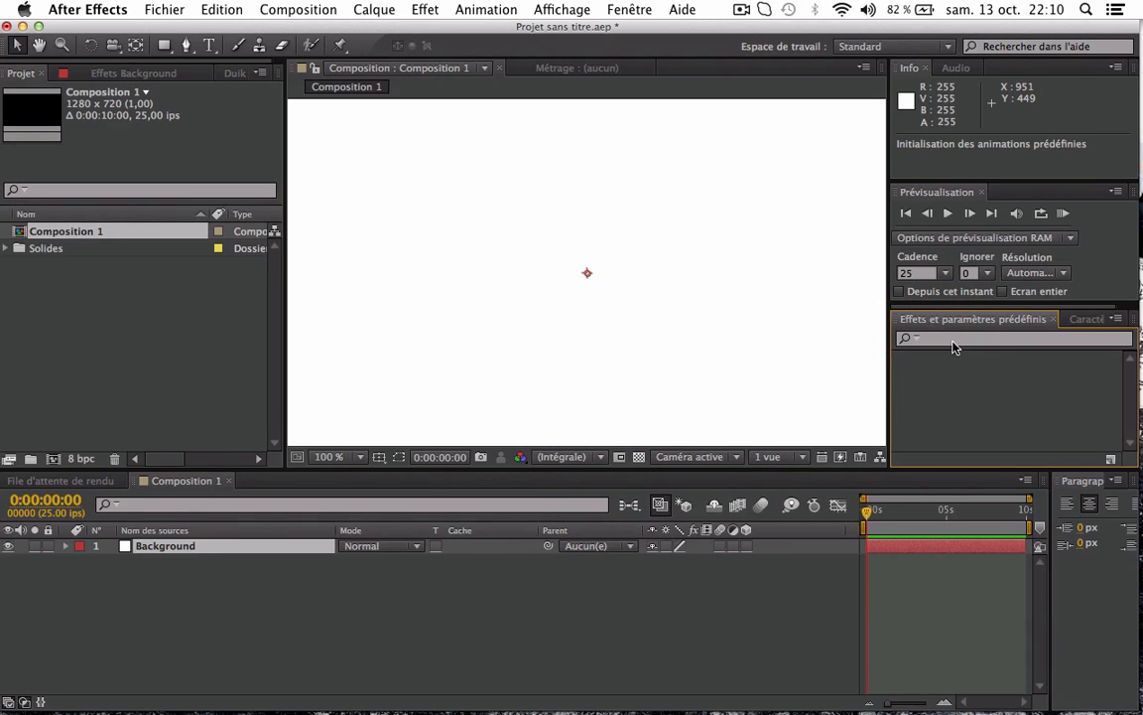
left_click(955, 340)
type("dégradé")
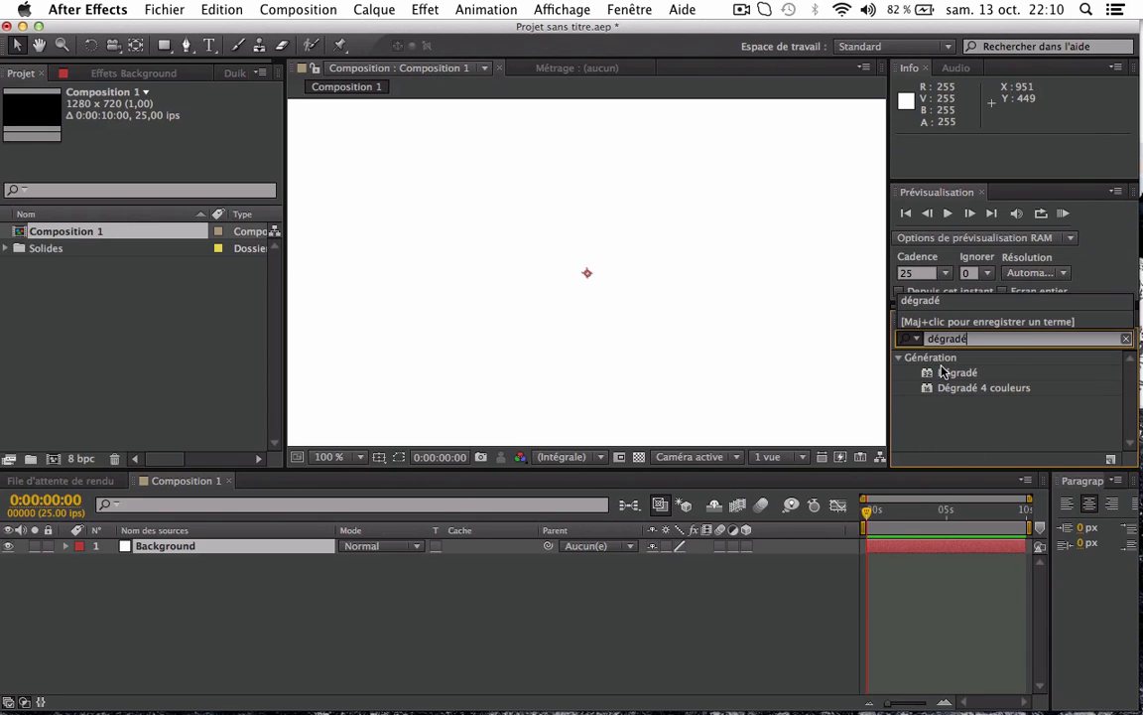
left_click_drag(943, 371, 216, 546)
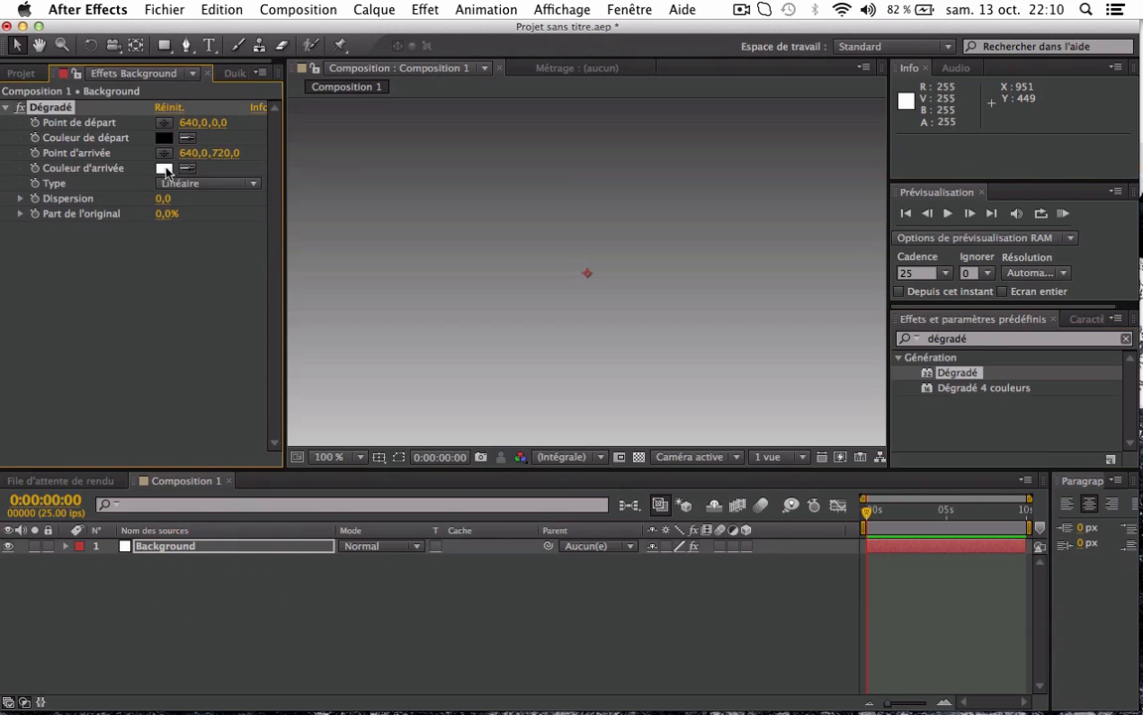
left_click(190, 184)
left_click(179, 219)
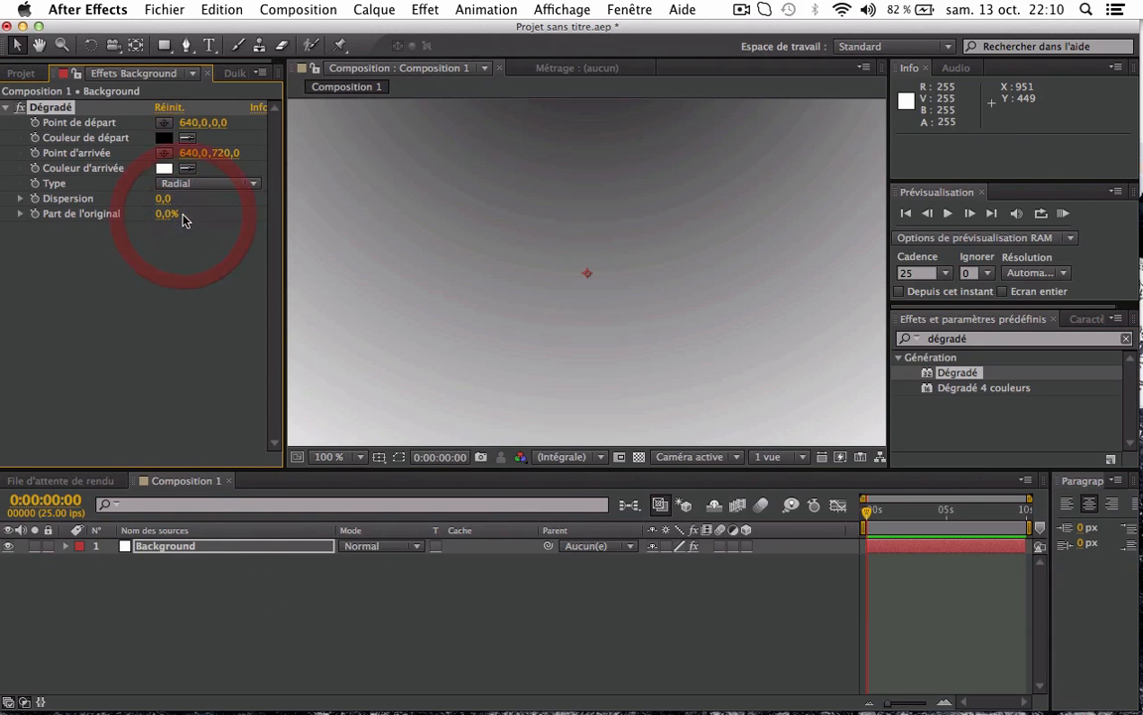
- Set the gradient's end colour to dark red 970000
left_click(165, 168)
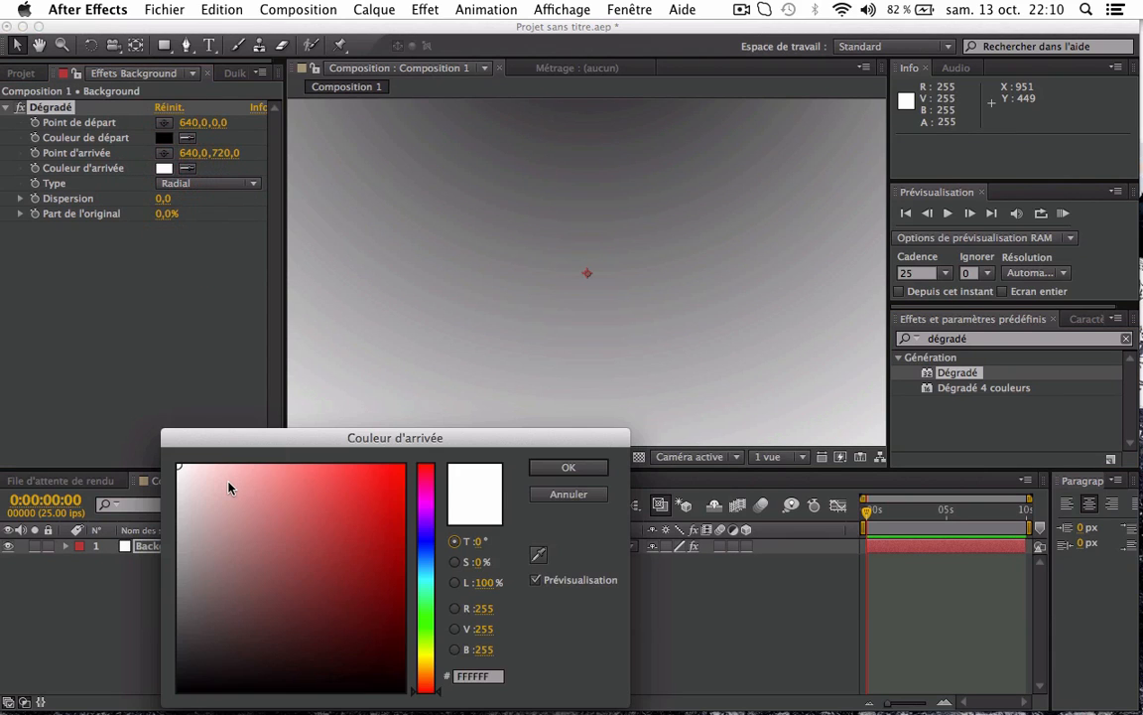
mouse_move(226, 477)
left_mouse_down()
mouse_move(400, 553)
mouse_move(418, 544)
mouse_move(424, 559)
mouse_move(420, 549)
left_mouse_up()
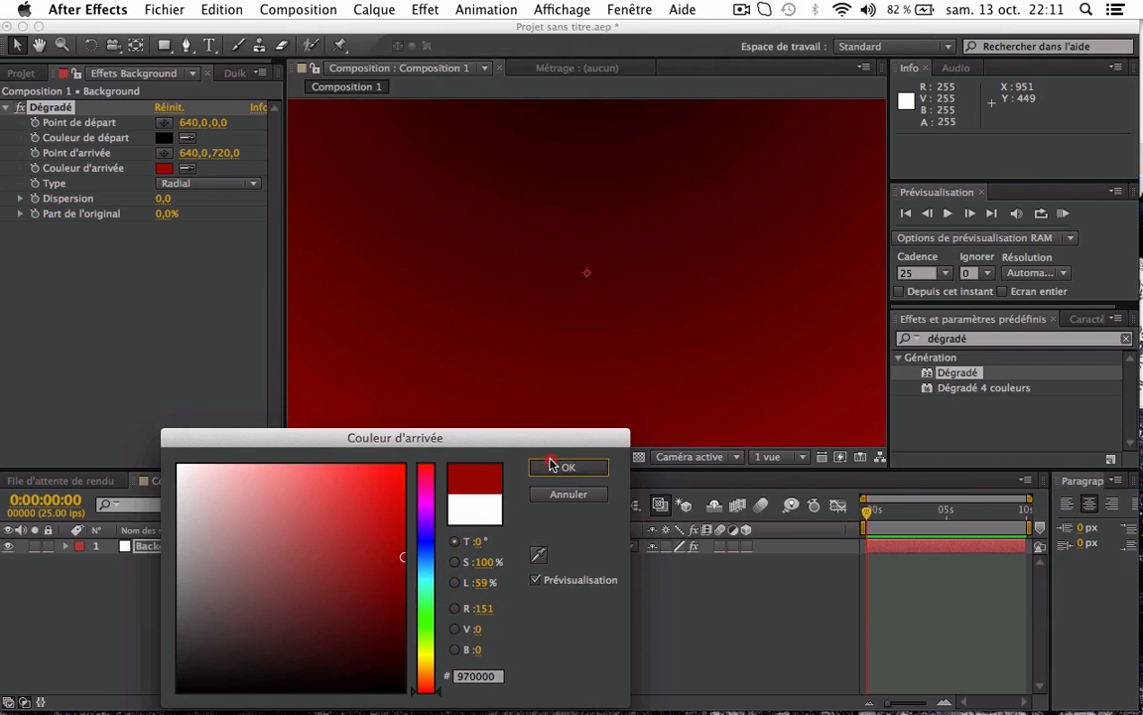
left_click(561, 466)
- Set the gradient's start colour to light red D04747
left_click(164, 137)
mouse_move(288, 513)
left_mouse_down()
mouse_move(401, 492)
mouse_move(418, 523)
mouse_move(370, 497)
mouse_move(307, 494)
mouse_move(309, 502)
left_mouse_up()
left_click(568, 470)
left_click_drag(604, 339, 607, 355)
scroll(608, 357, "down", 2)
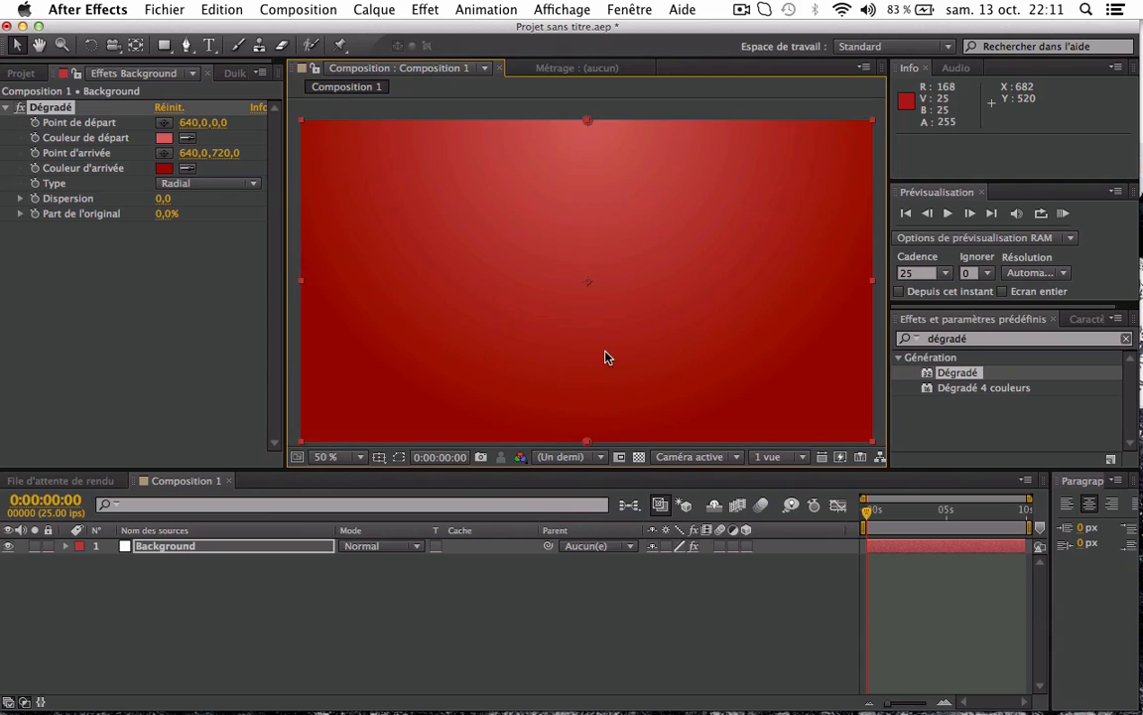
left_click(164, 138)
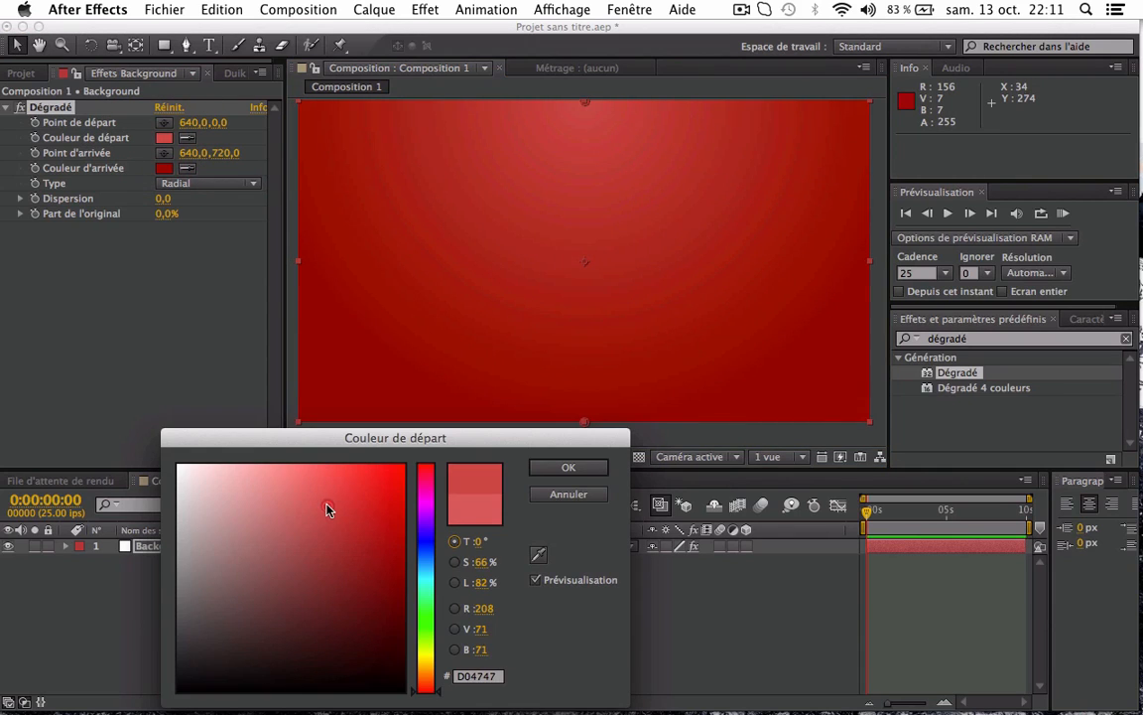
left_click(583, 470)
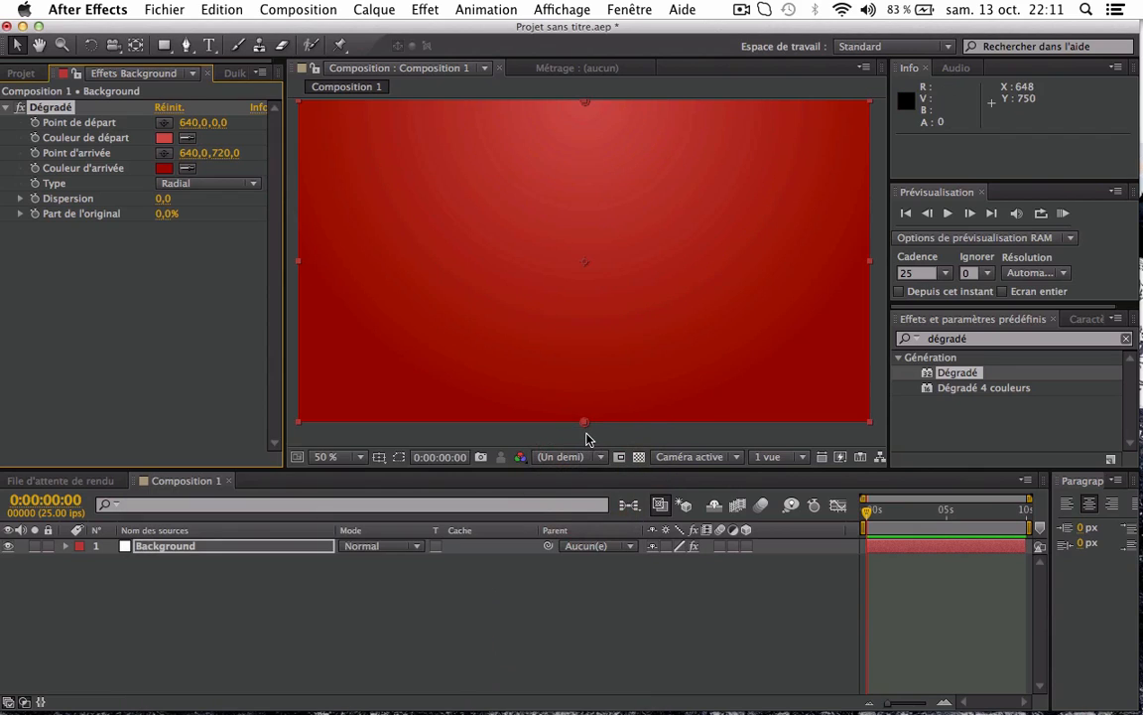
- Move the gradient's end point straight down below the frame to about 640, 1042, and deselect the Background layer
left_click(587, 430)
left_click(618, 336)
left_click(50, 104)
left_click(51, 106)
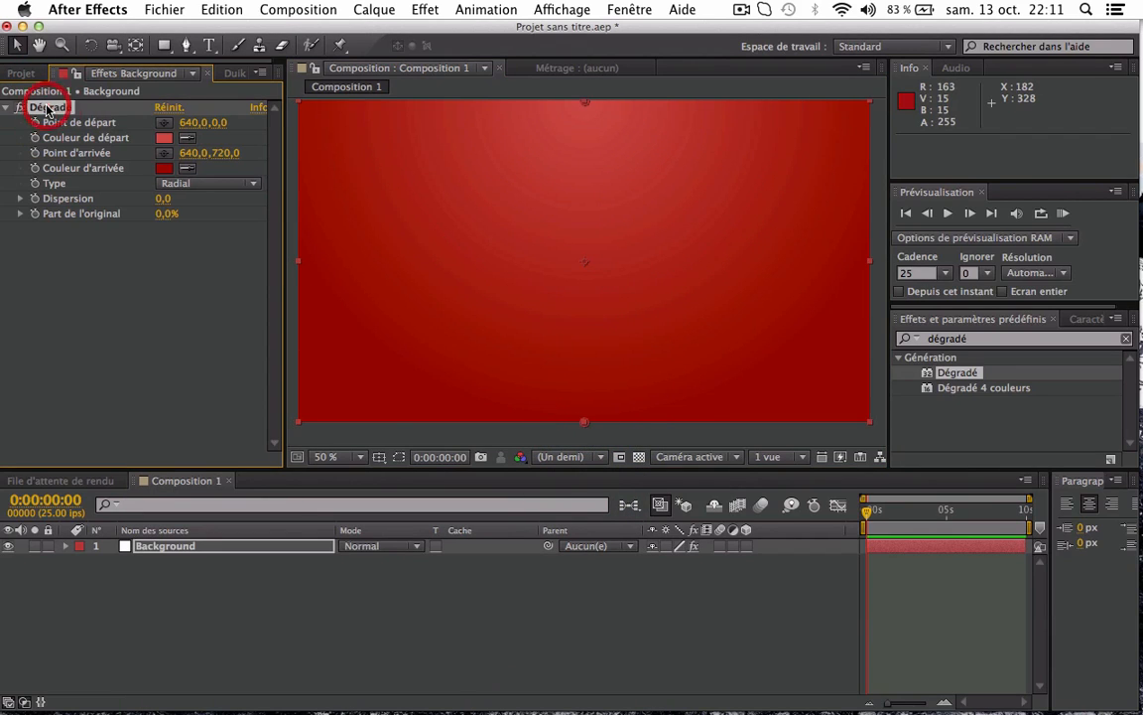
left_click(584, 425)
left_click_drag(587, 430, 582, 574)
left_click(460, 431)
key("space")
mouse_move(643, 248)
left_mouse_down()
mouse_move(644, 270)
mouse_move(642, 245)
mouse_move(645, 261)
left_mouse_up()
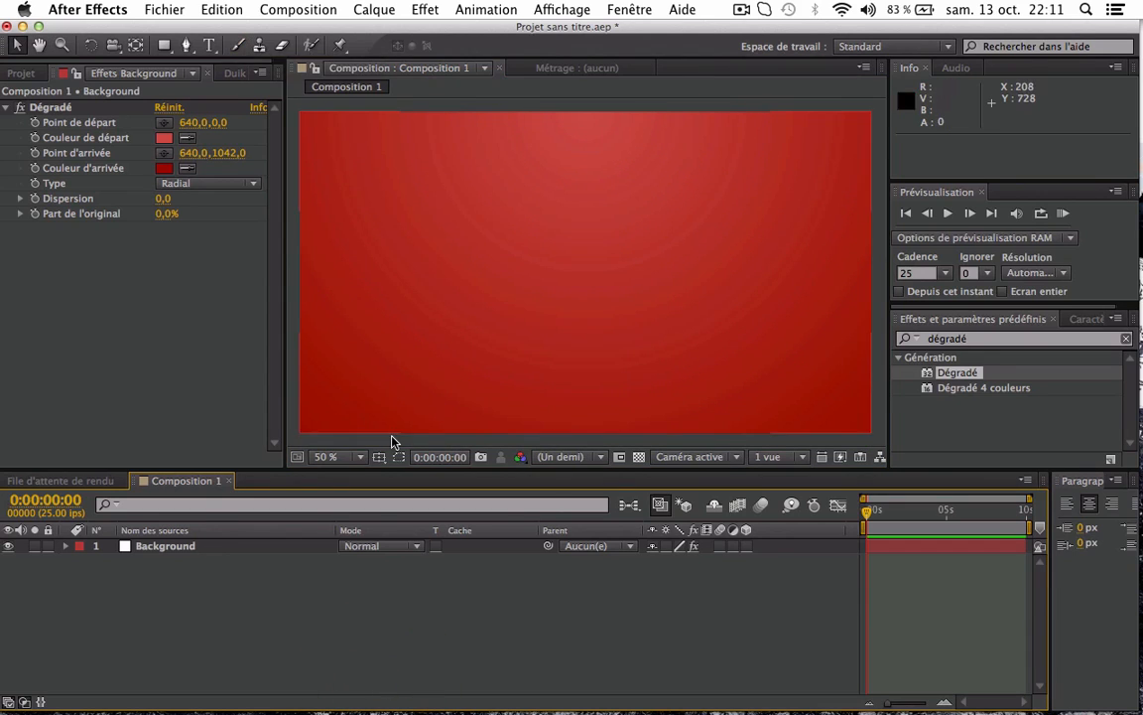
- Create a white solid layer named Cercles, 1280 x 720 px
left_click(374, 10)
mouse_move(409, 18)
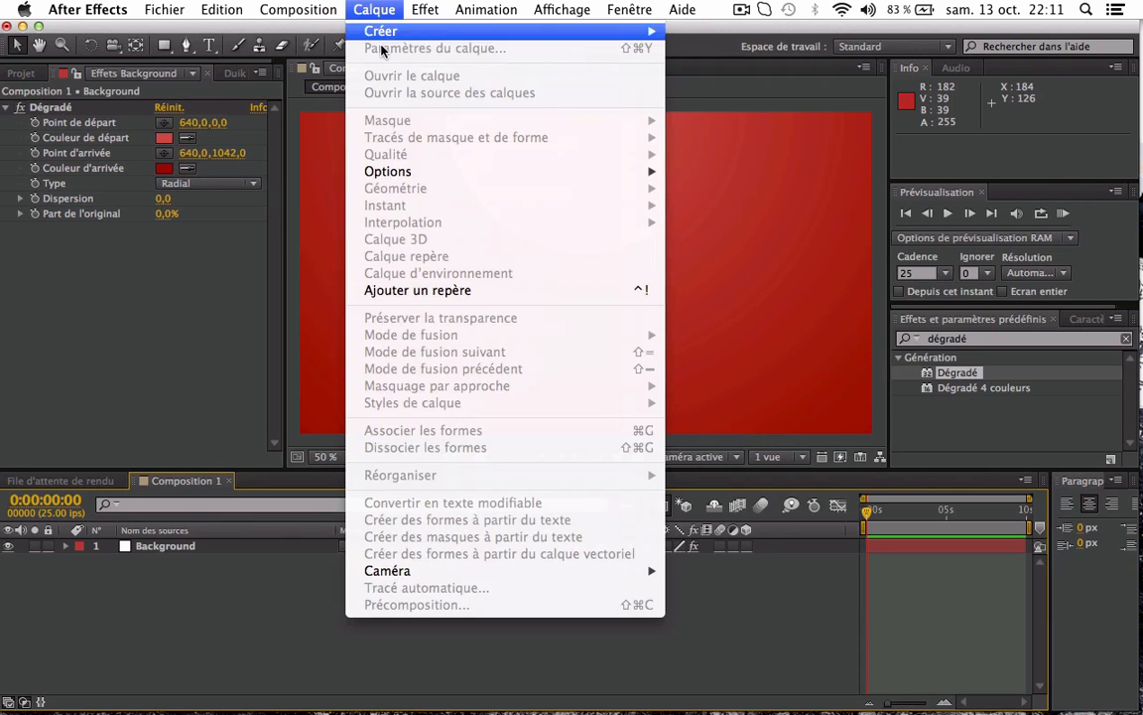
mouse_move(350, 36)
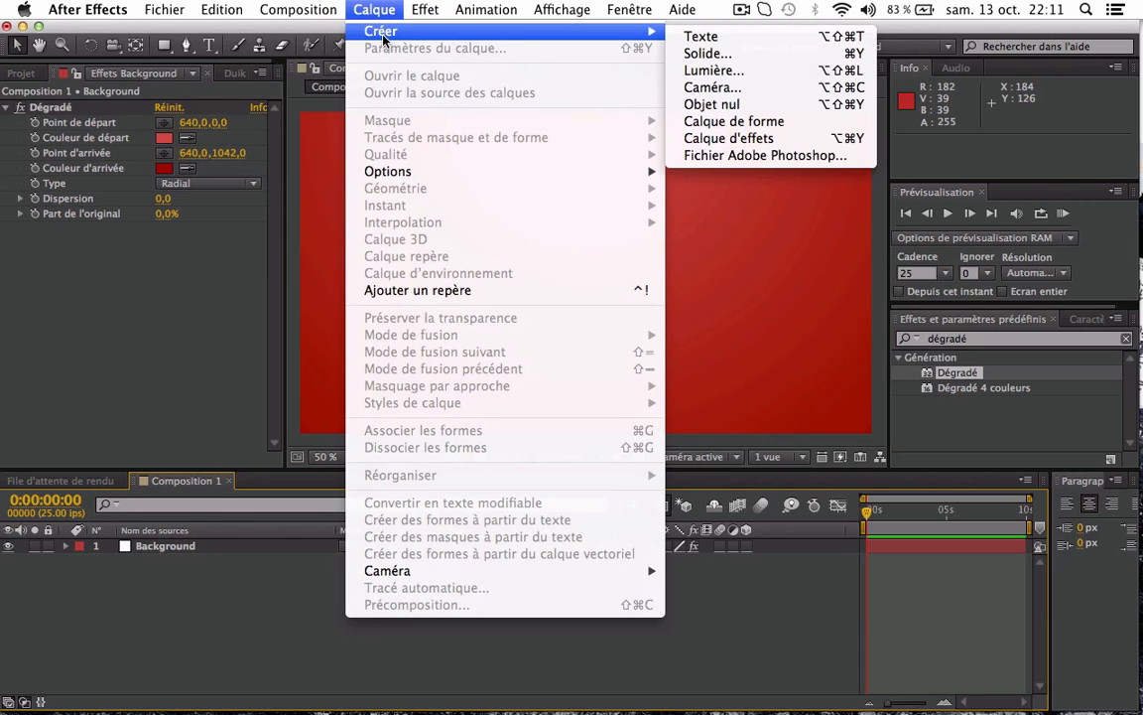
left_click(796, 54)
type("Cer")
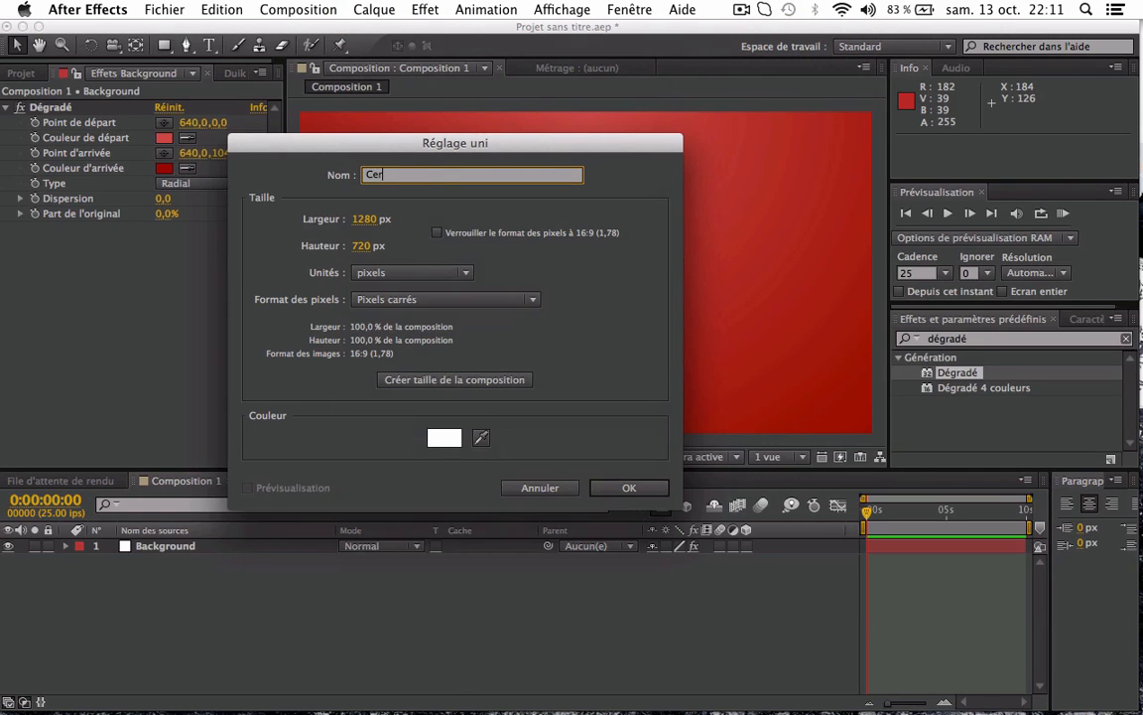
type("cles")
key("Return")
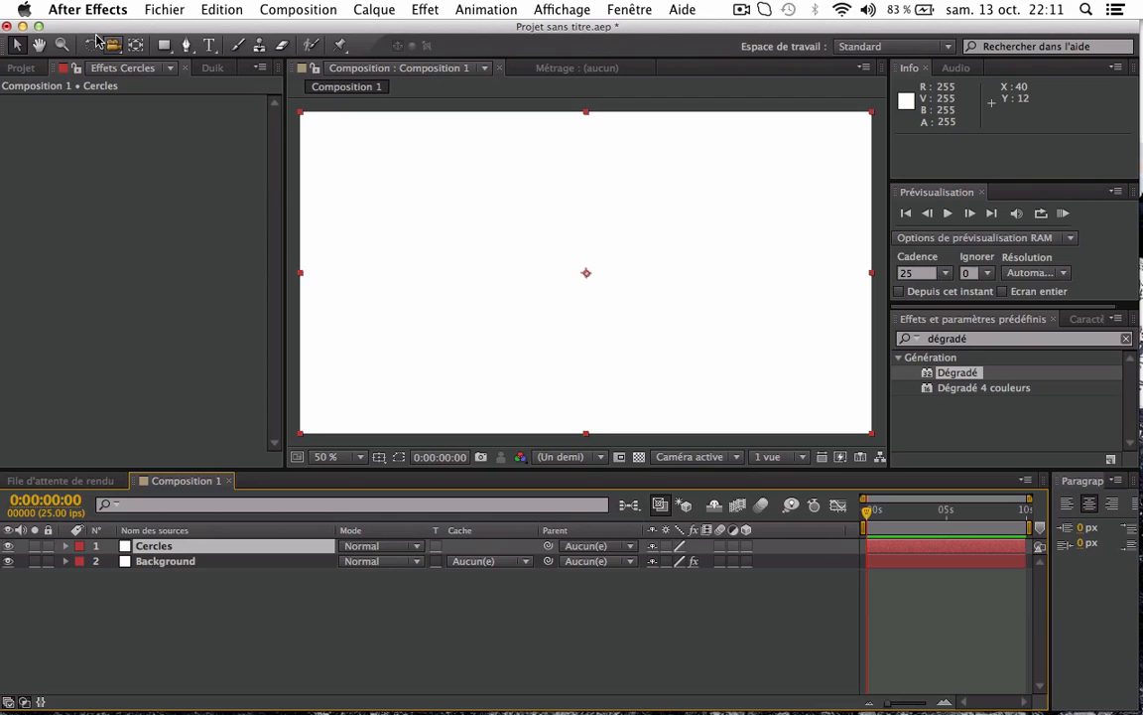
- Choose the Ellipse tool and display the title/action safe guides to mark the composition's centre
left_click_drag(165, 45, 205, 86)
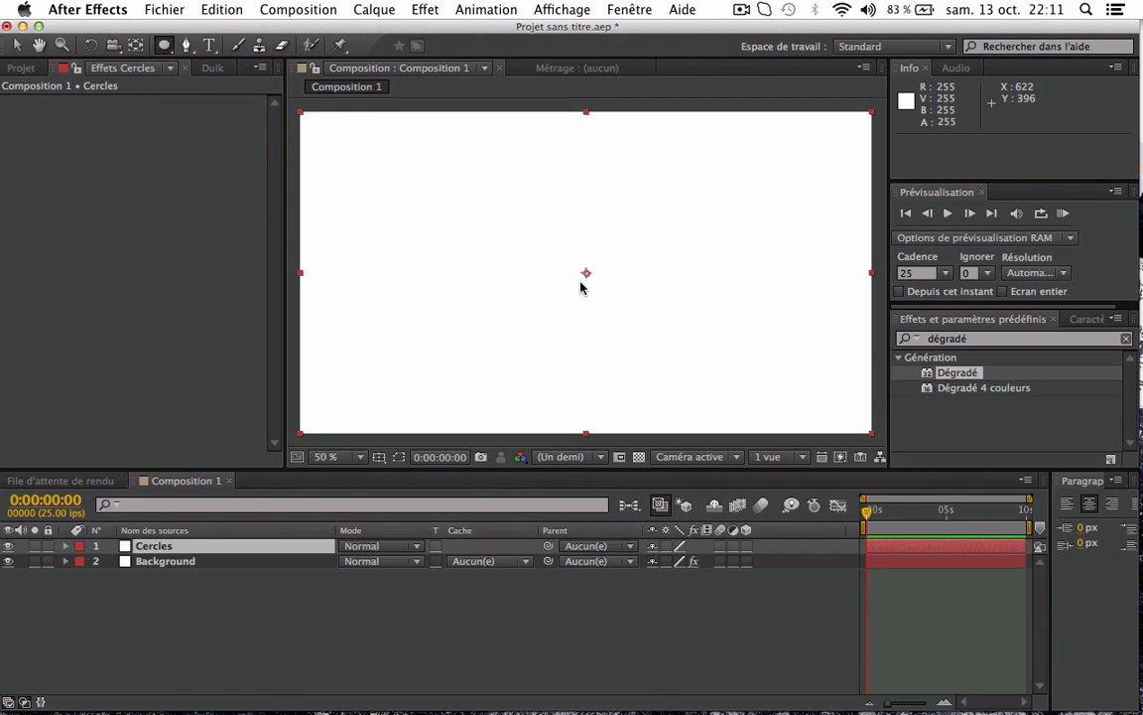
left_click(379, 456)
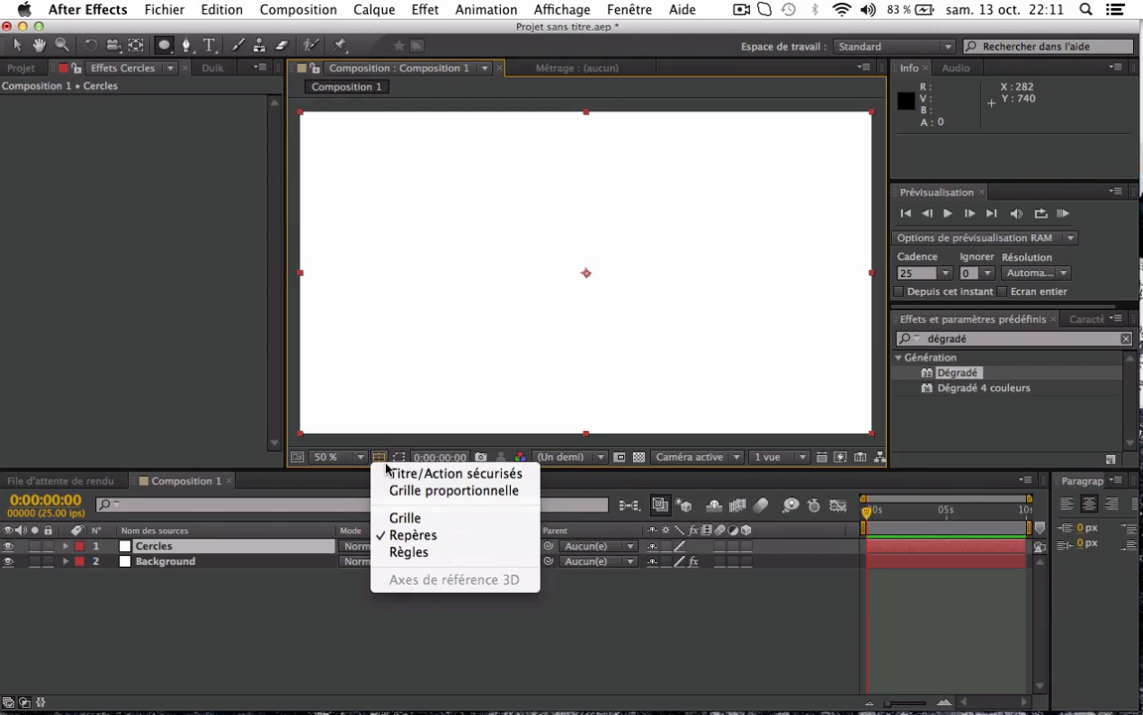
left_click(388, 473)
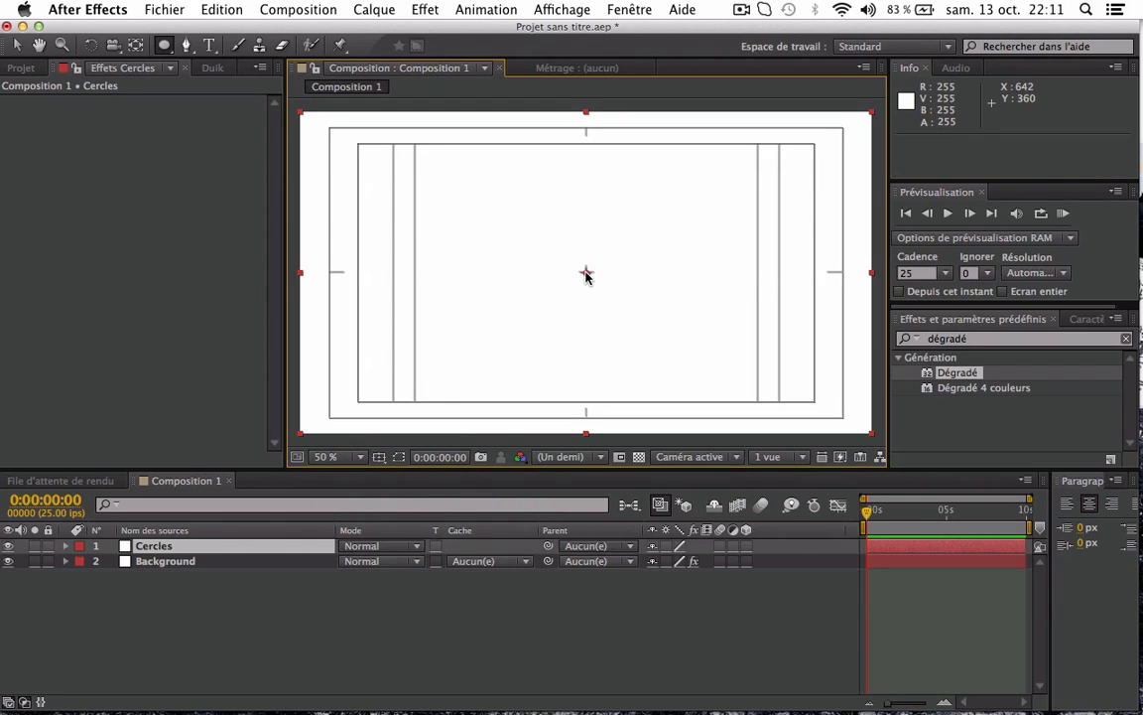
scroll(585, 273, "up", 1)
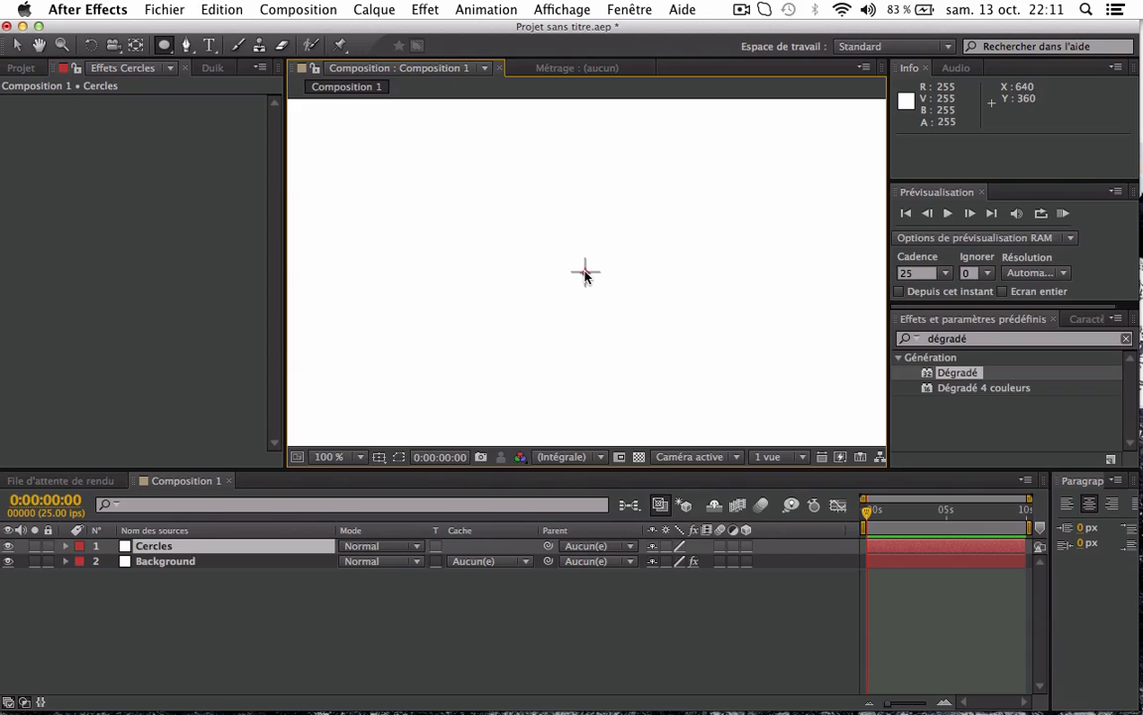
scroll(586, 275, "down", 1)
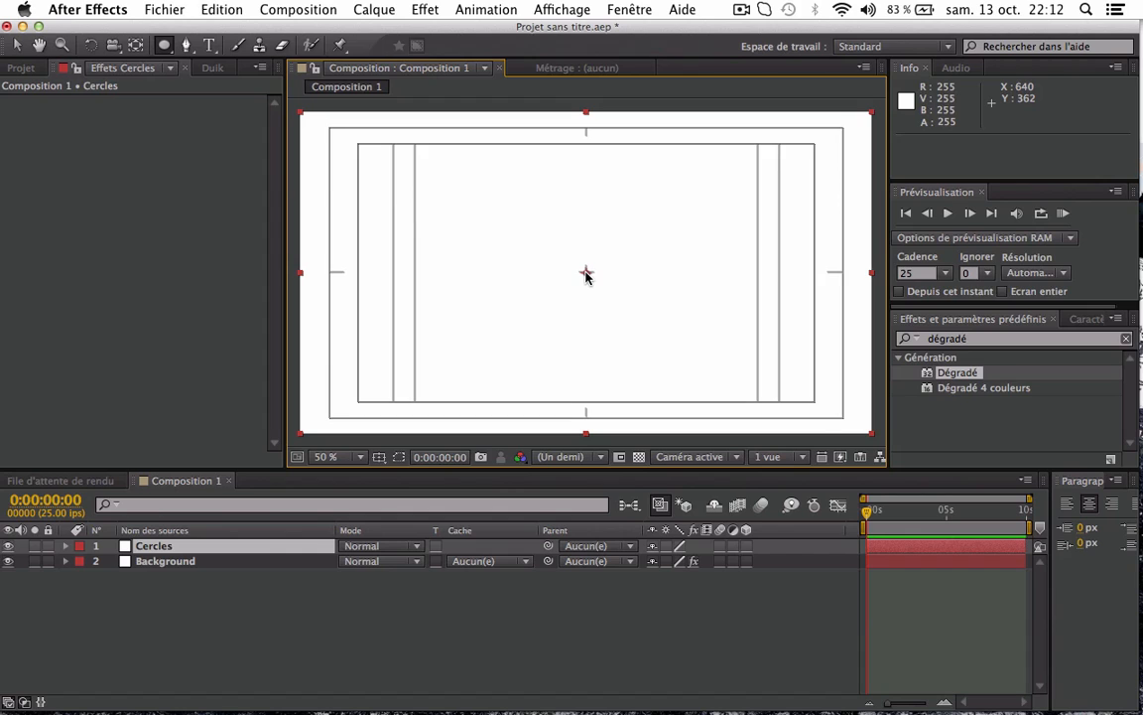
- Draw two concentric circular masks on the Cercles layer from the composition's centre, the second slightly smaller than the first
left_click(586, 275)
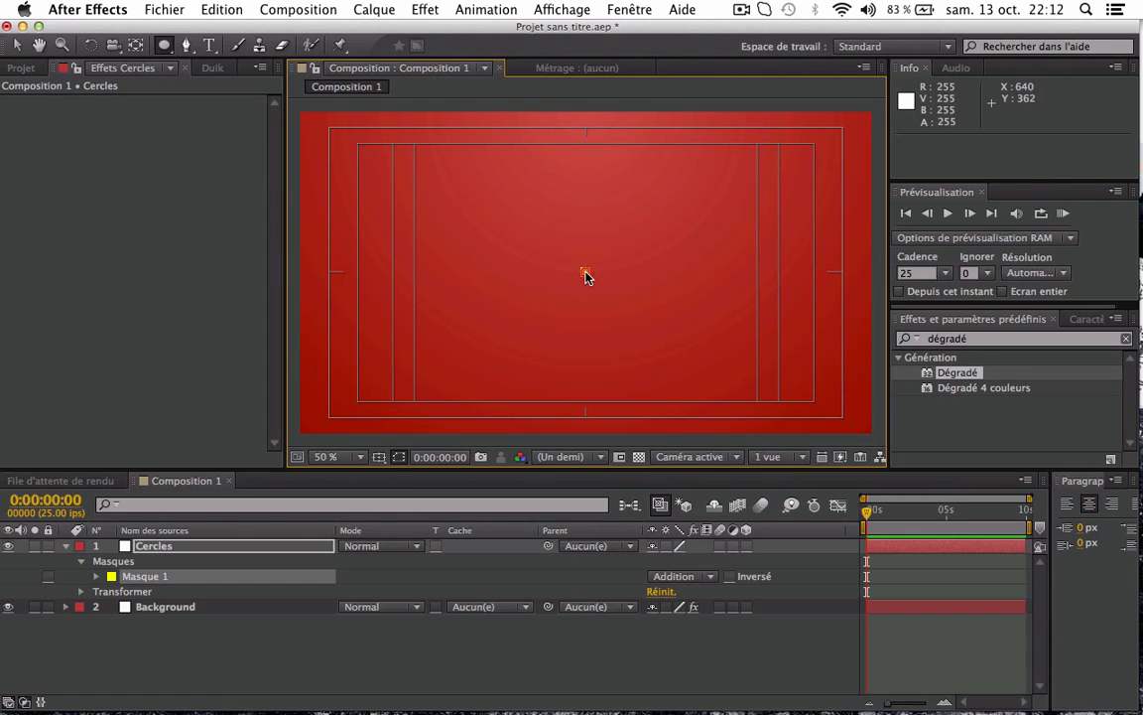
left_click_drag(585, 274, 642, 327)
left_click_drag(671, 369, 707, 355)
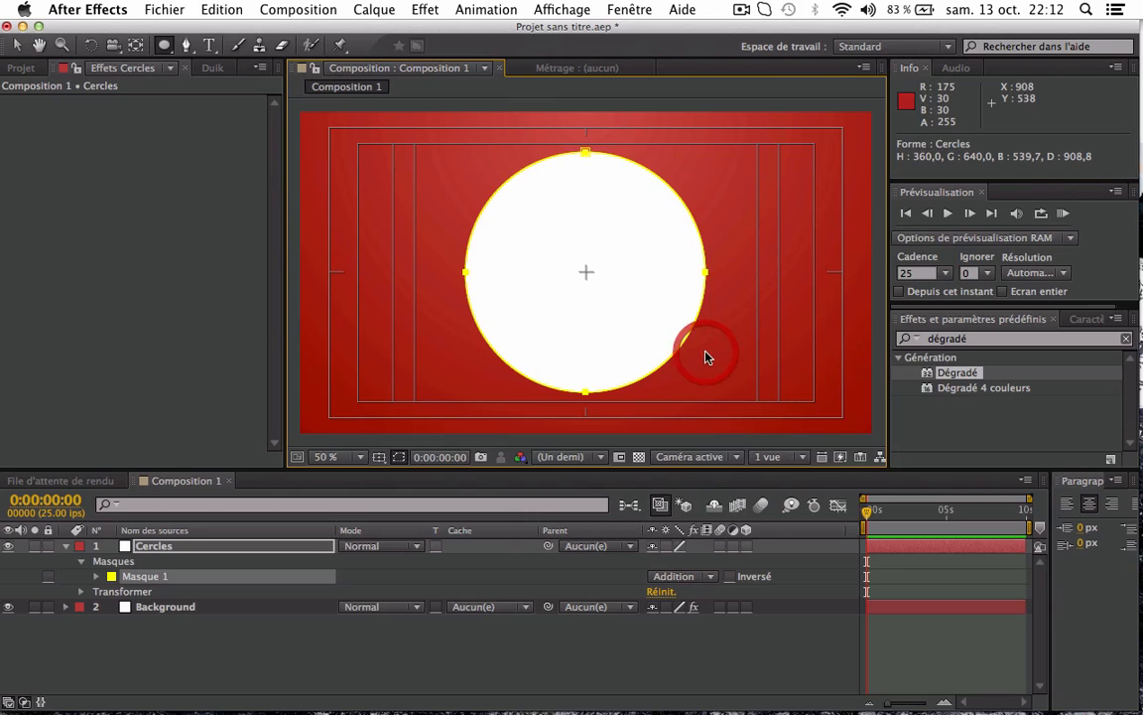
left_click(586, 275)
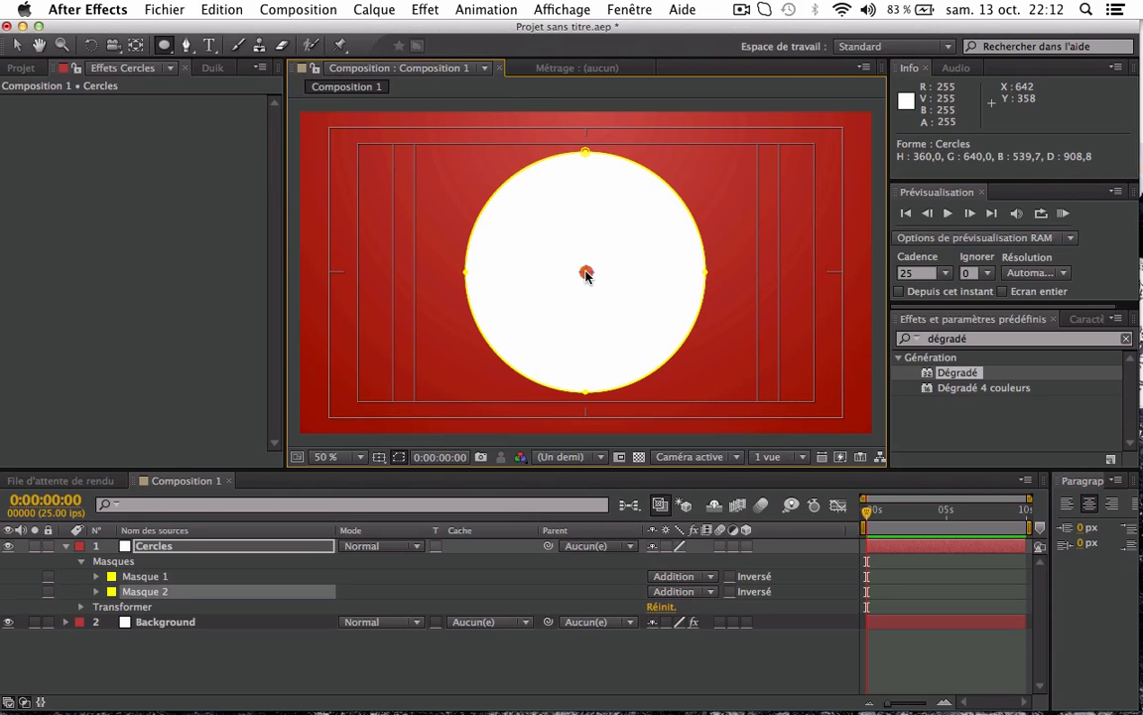
left_click_drag(586, 275, 685, 346)
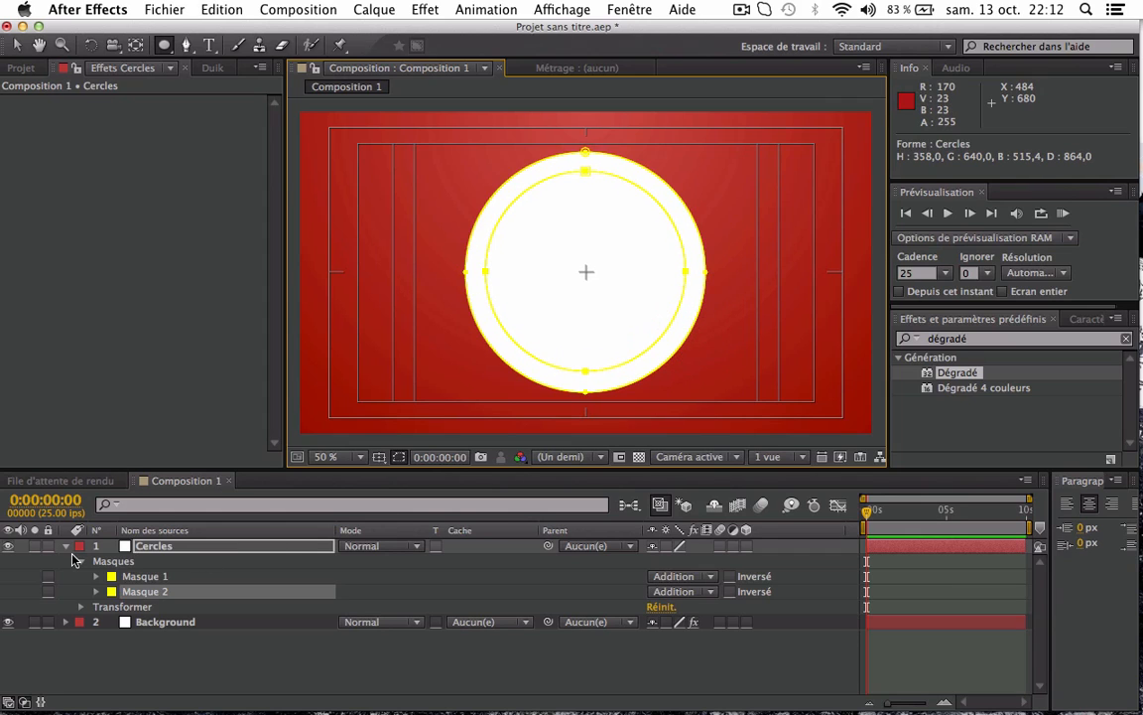
left_click(345, 586)
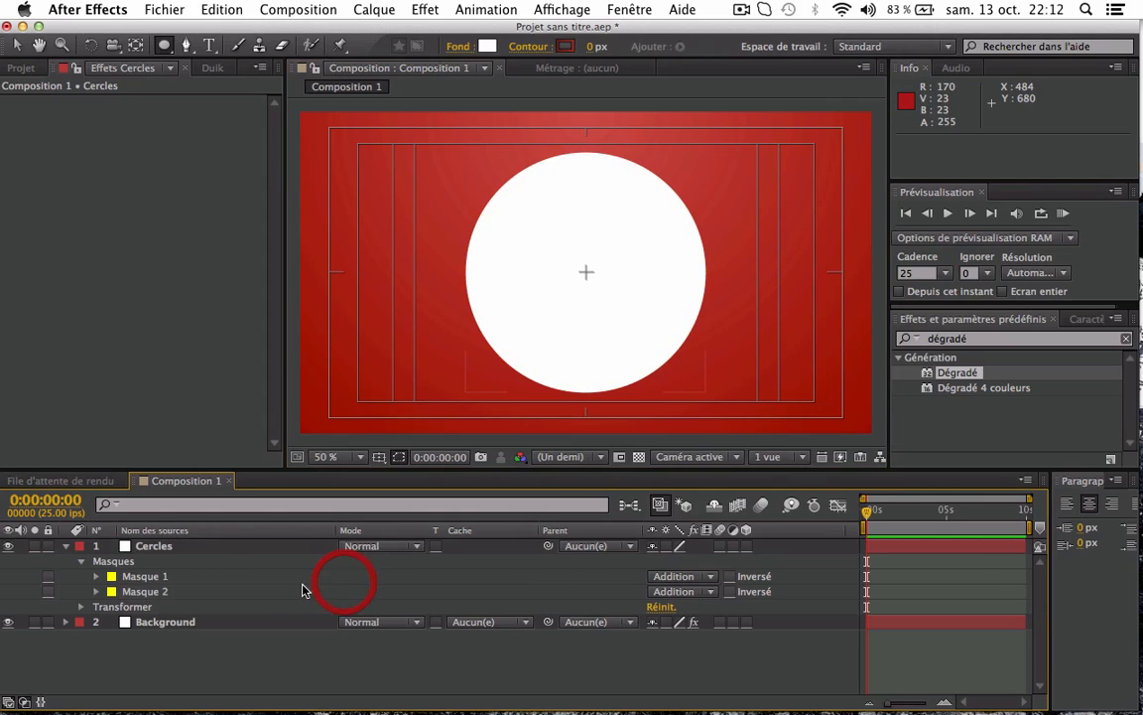
- Set the mode of both circular masks, Masque 1 and Masque 2, to Aucun
left_click(187, 577)
left_click(178, 591)
left_click(679, 577)
left_click(678, 592)
left_click(698, 593)
left_click(698, 594)
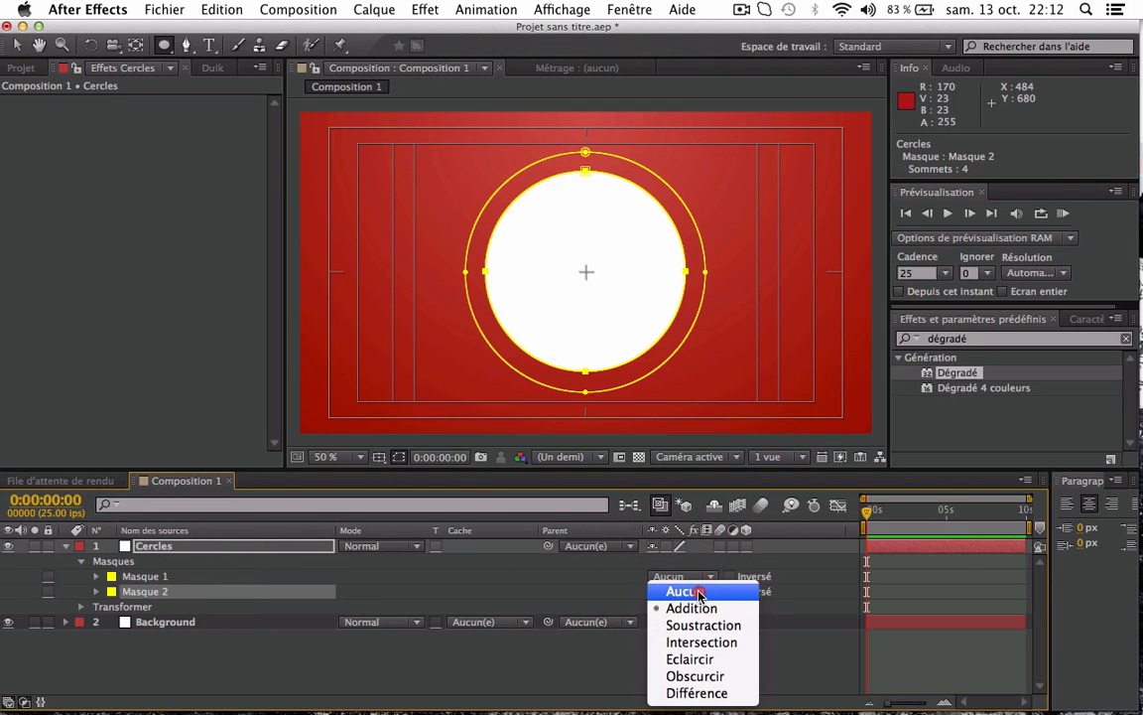
left_click(605, 591)
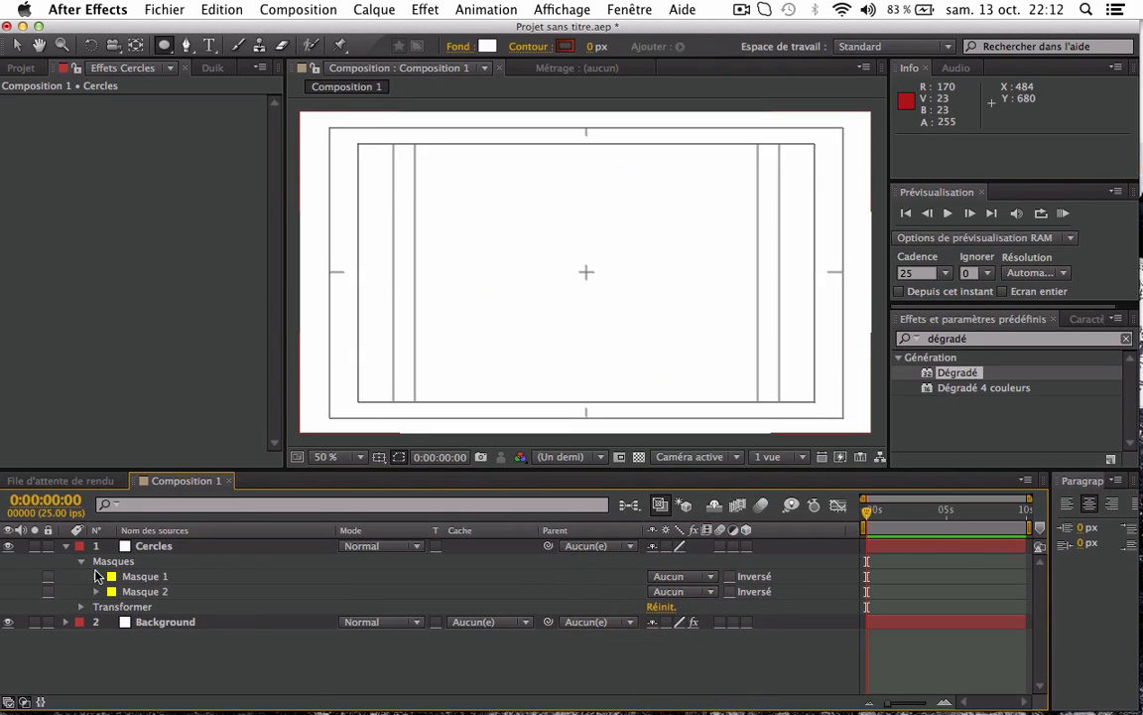
- Find the Trait effect in the effects library and apply it to the Cercles layer
left_click(66, 546)
left_click(164, 561)
left_click(154, 546)
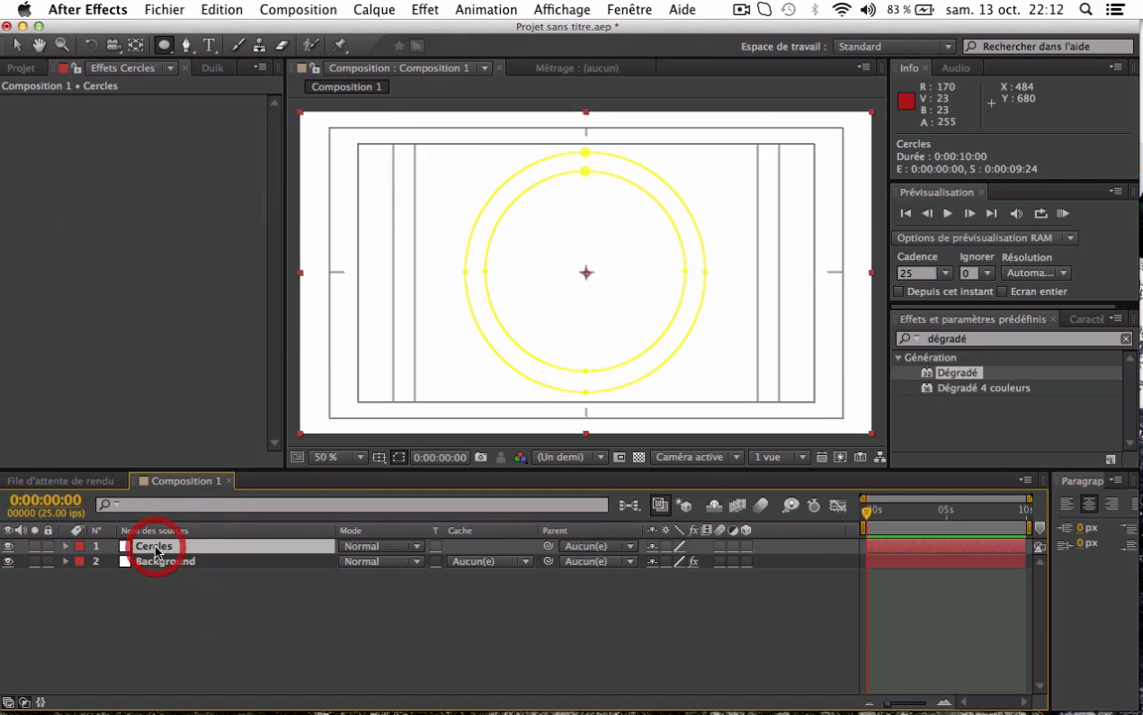
left_click(977, 338)
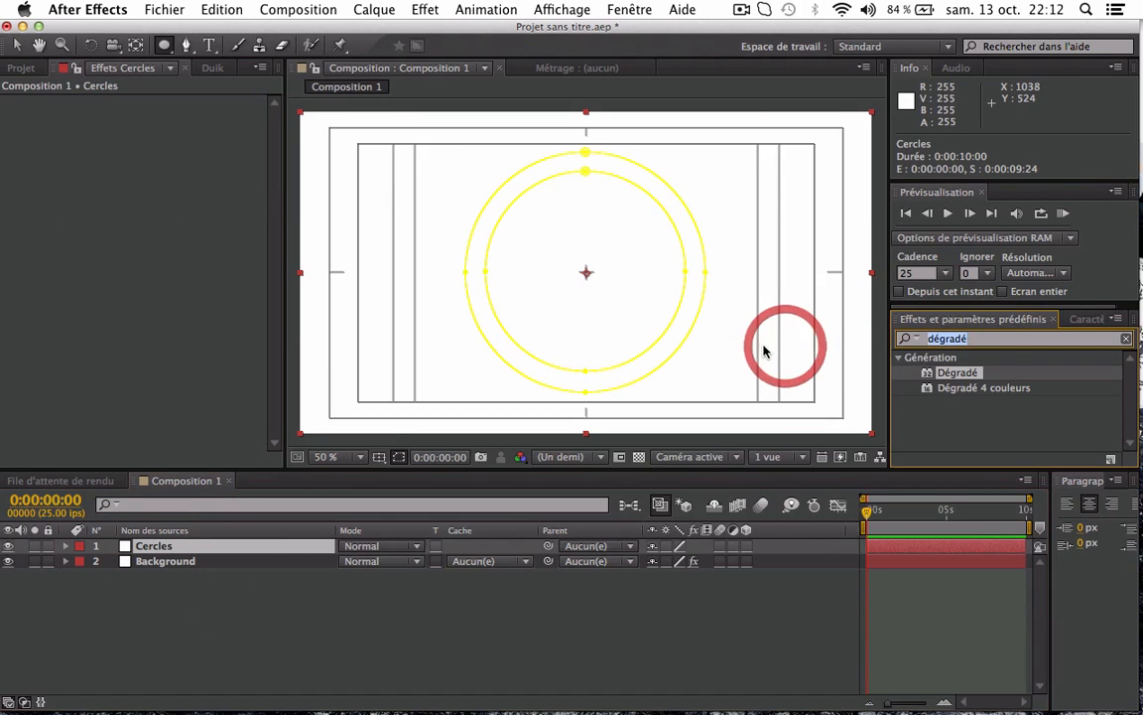
type("trait")
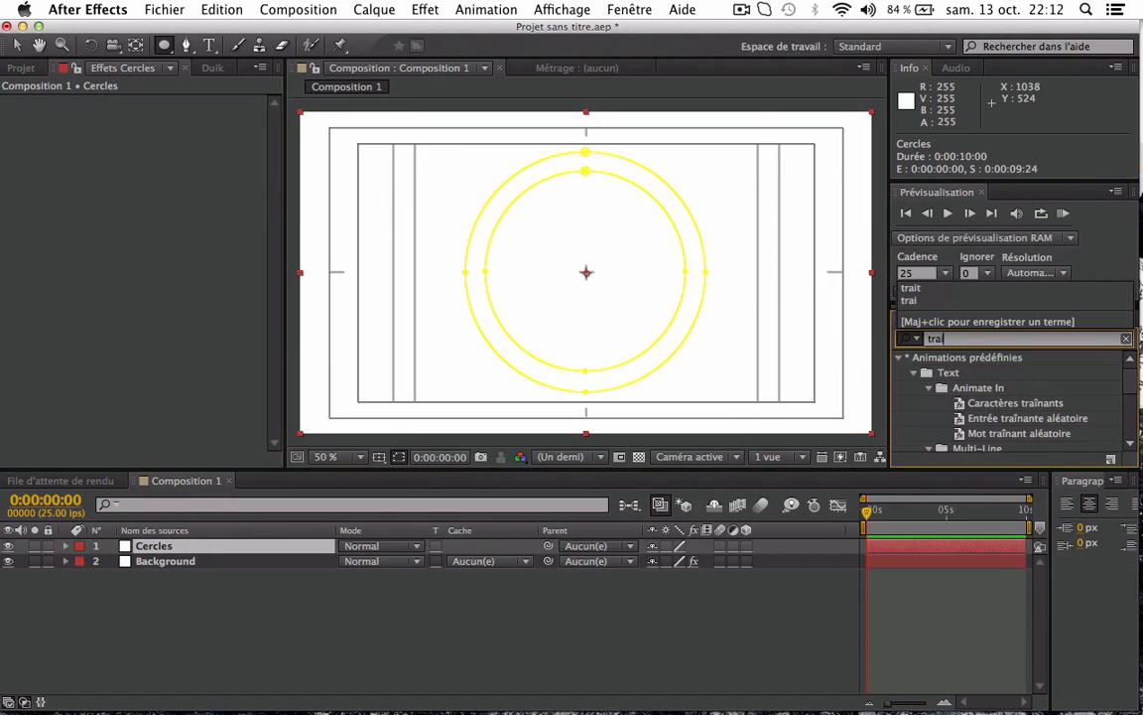
left_click_drag(951, 433, 184, 546)
key("v")
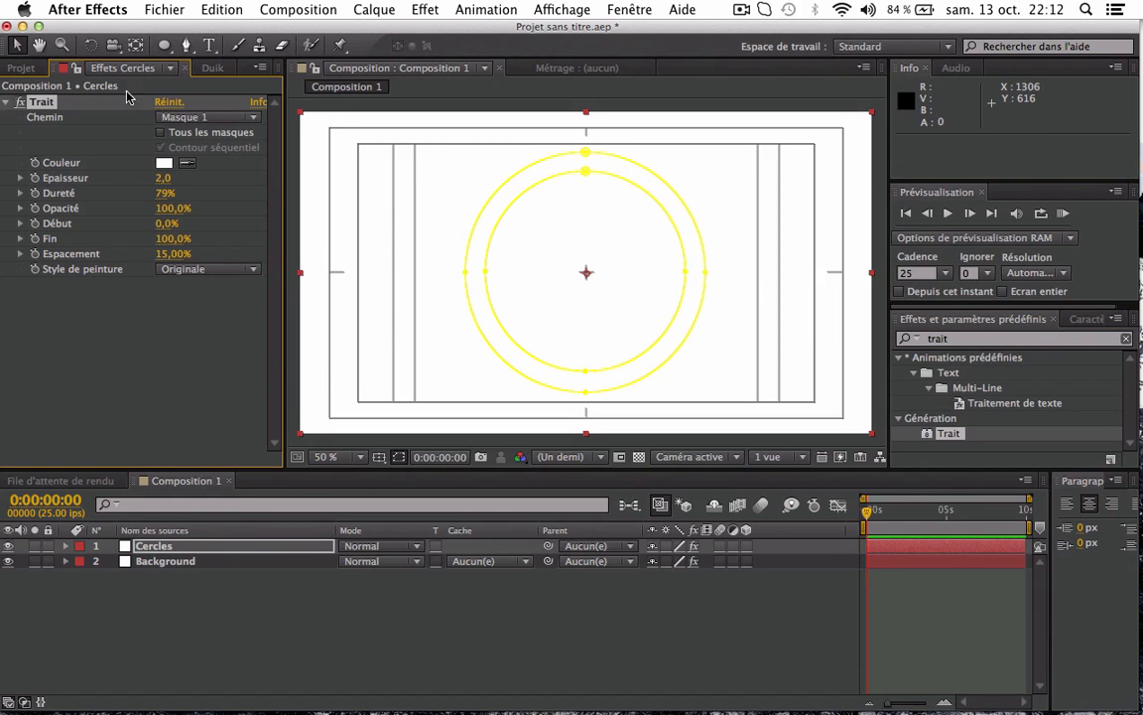
- Set the Trait effect's paint style to Transparent and apply the stroke to all masks with sequential contour
left_click(226, 270)
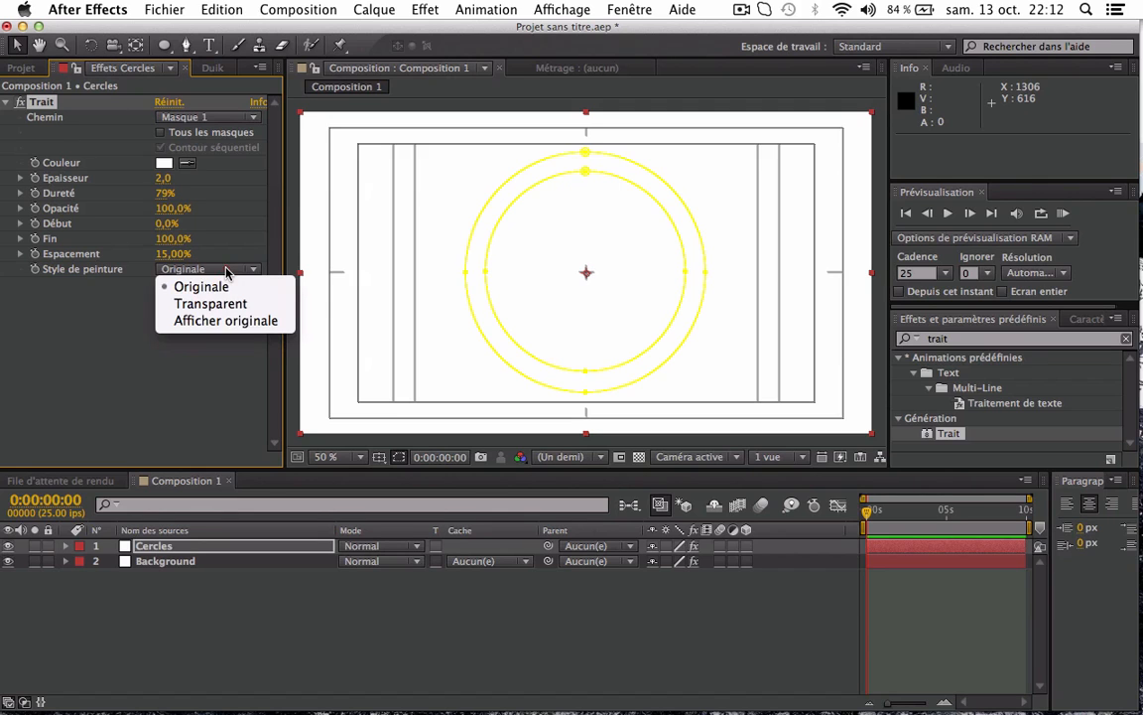
left_click(189, 303)
left_click(309, 624)
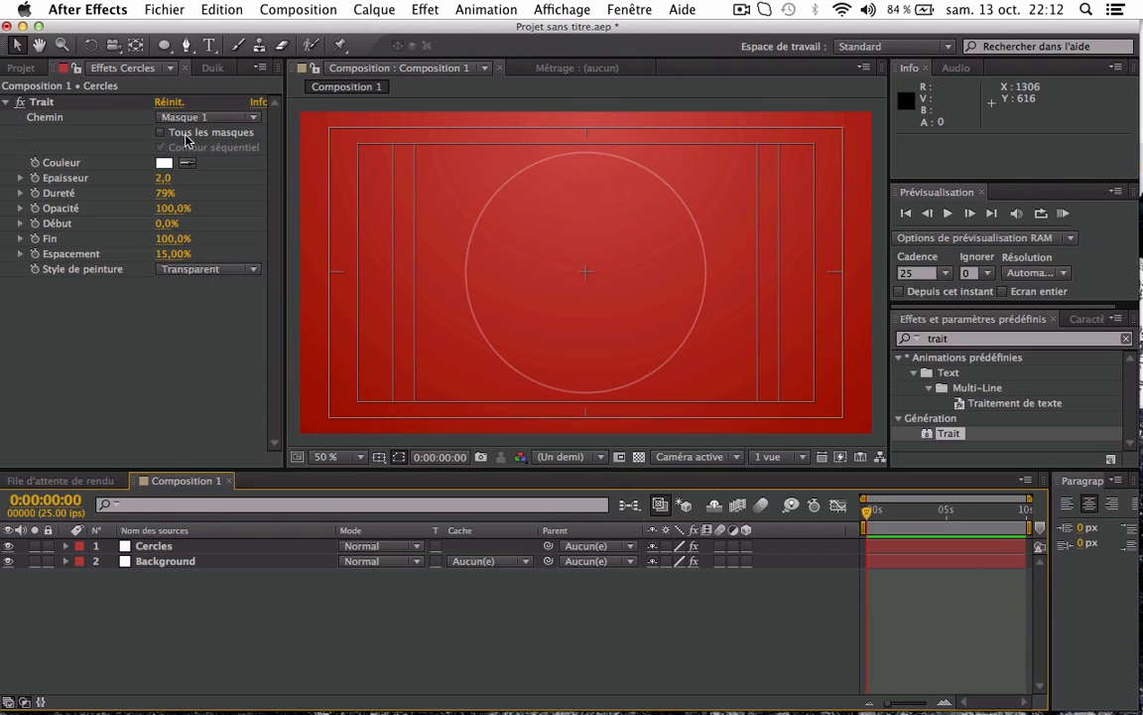
left_click(161, 132)
left_click(161, 147)
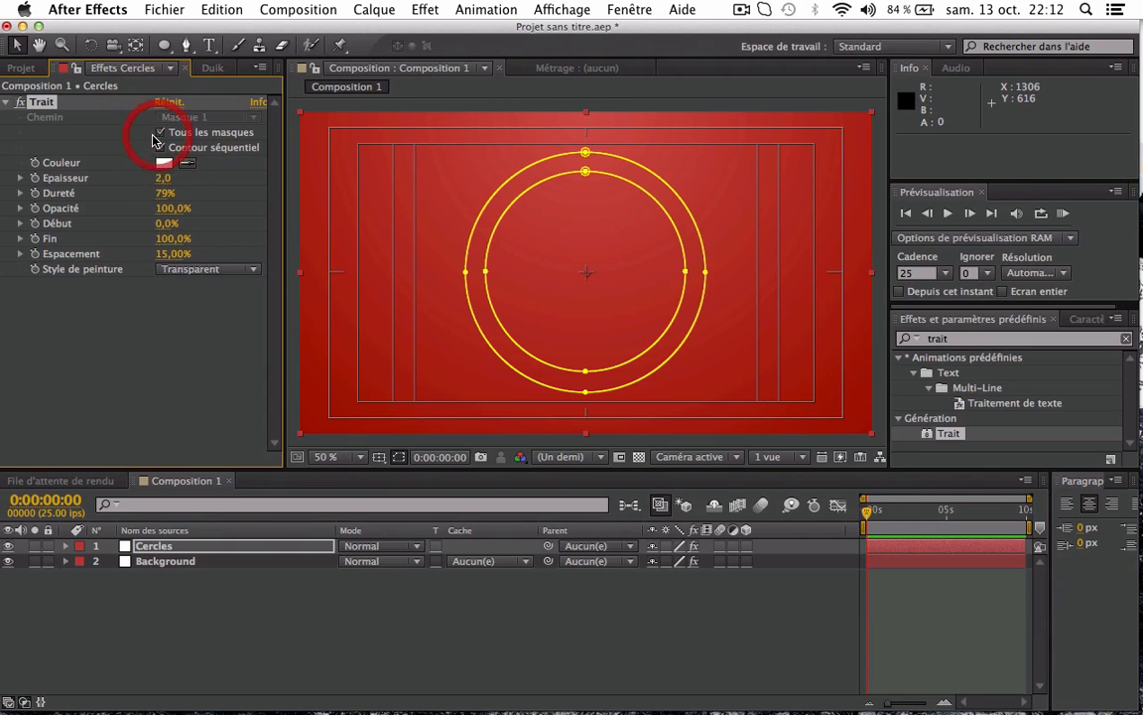
left_click(277, 632)
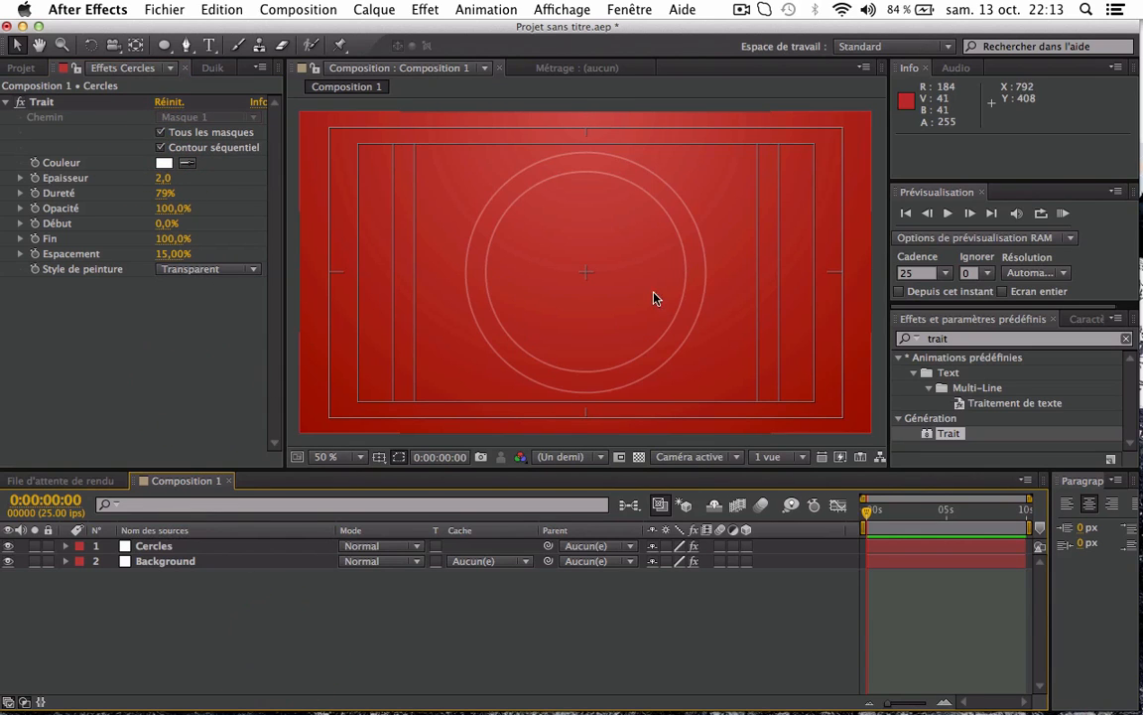
- Set the Trait effect's Epaisseur to 2,5
left_click(163, 178)
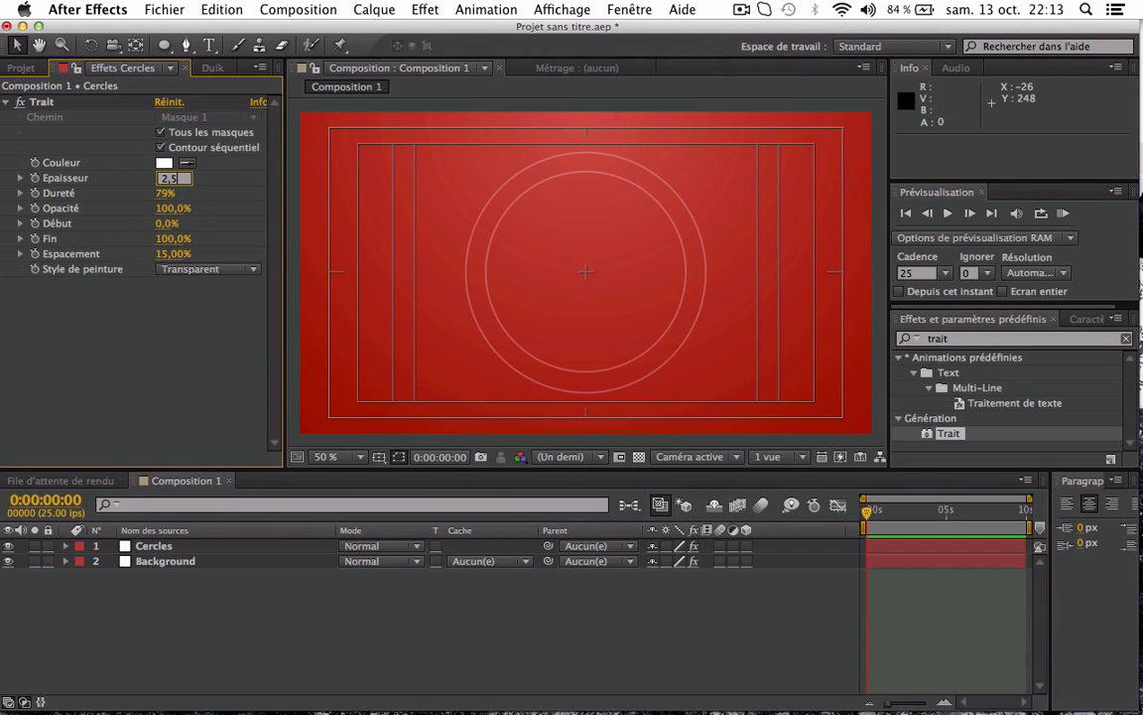
type("2,5")
key("Return")
left_click(157, 583)
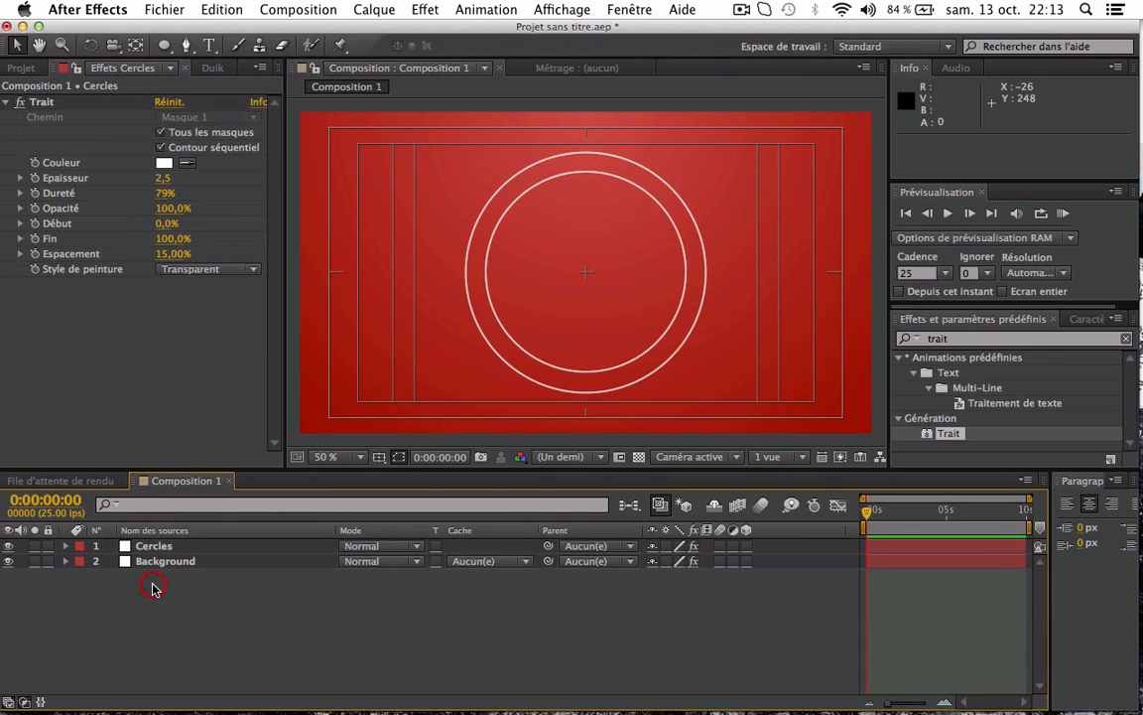
- Set the Trait effect's Espacement to 100% and inspect the dotted circles up close
left_click(173, 254)
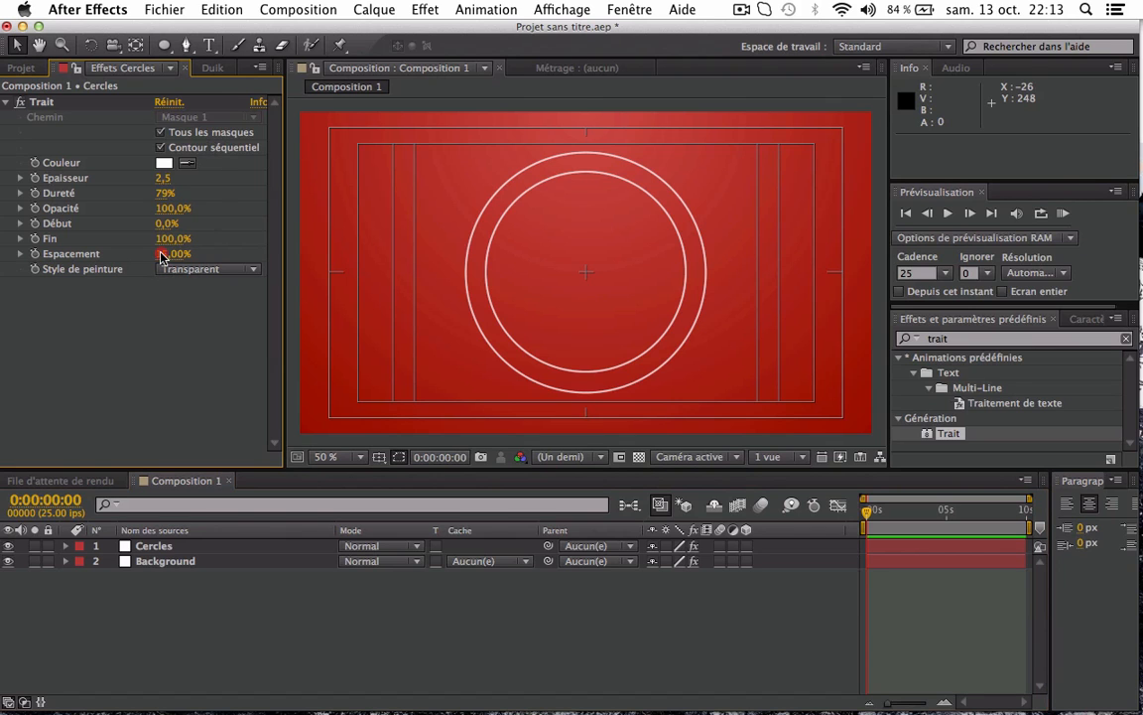
type("100")
key("Return")
left_click(239, 654)
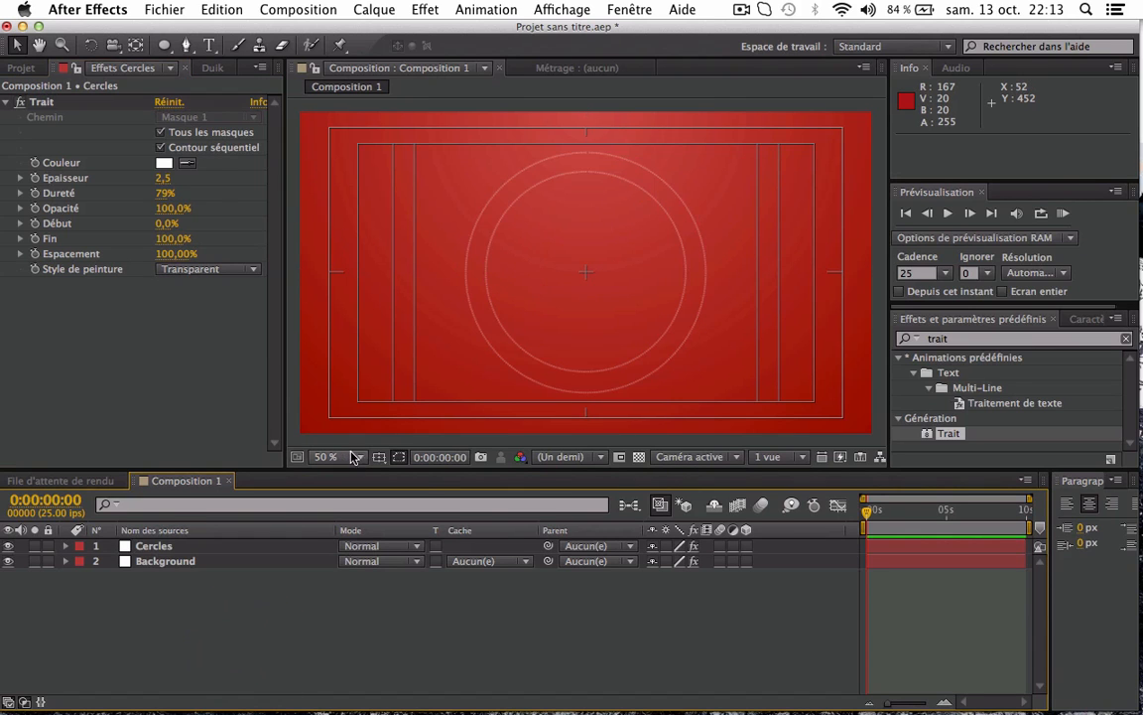
key("period")
key("space")
left_click(579, 195)
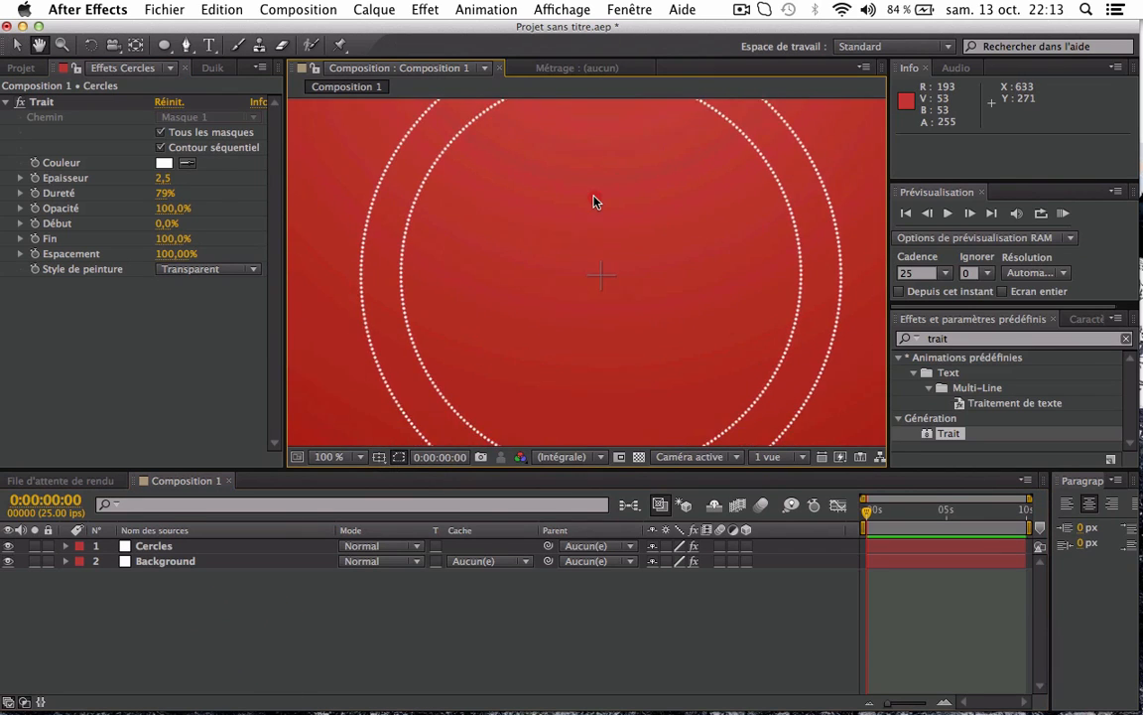
key("comma")
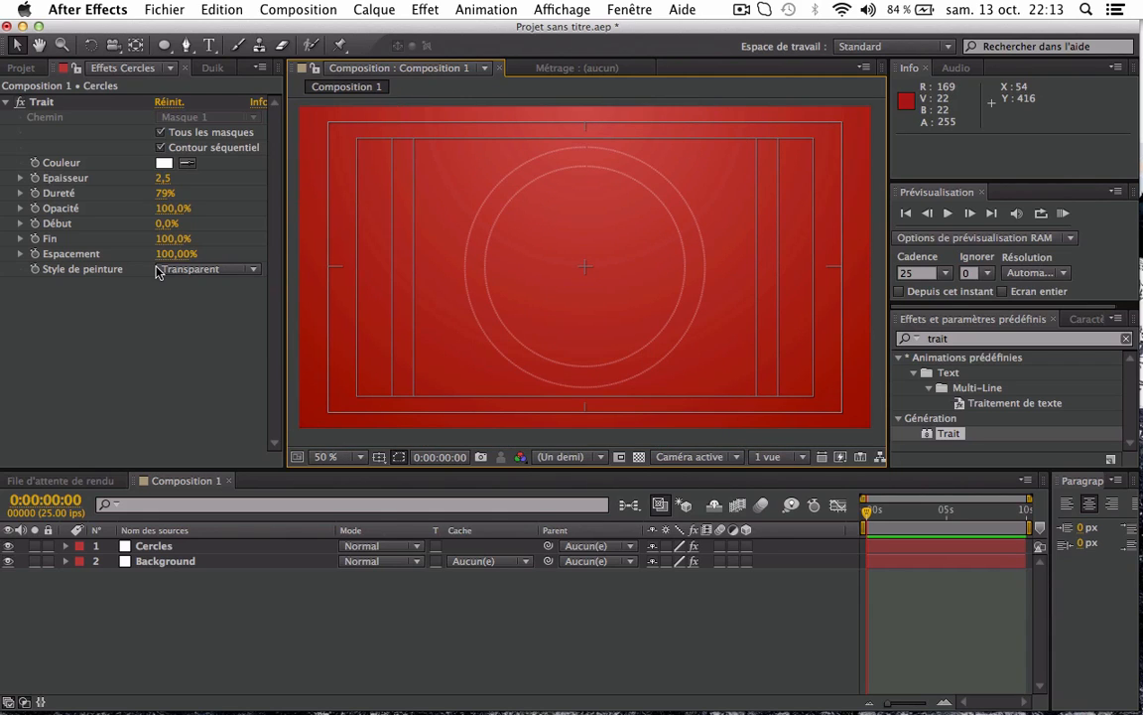
- Set the Trait effect's Fin to 0% and hide the mask outlines in the composition view
left_click_drag(164, 224, 133, 220)
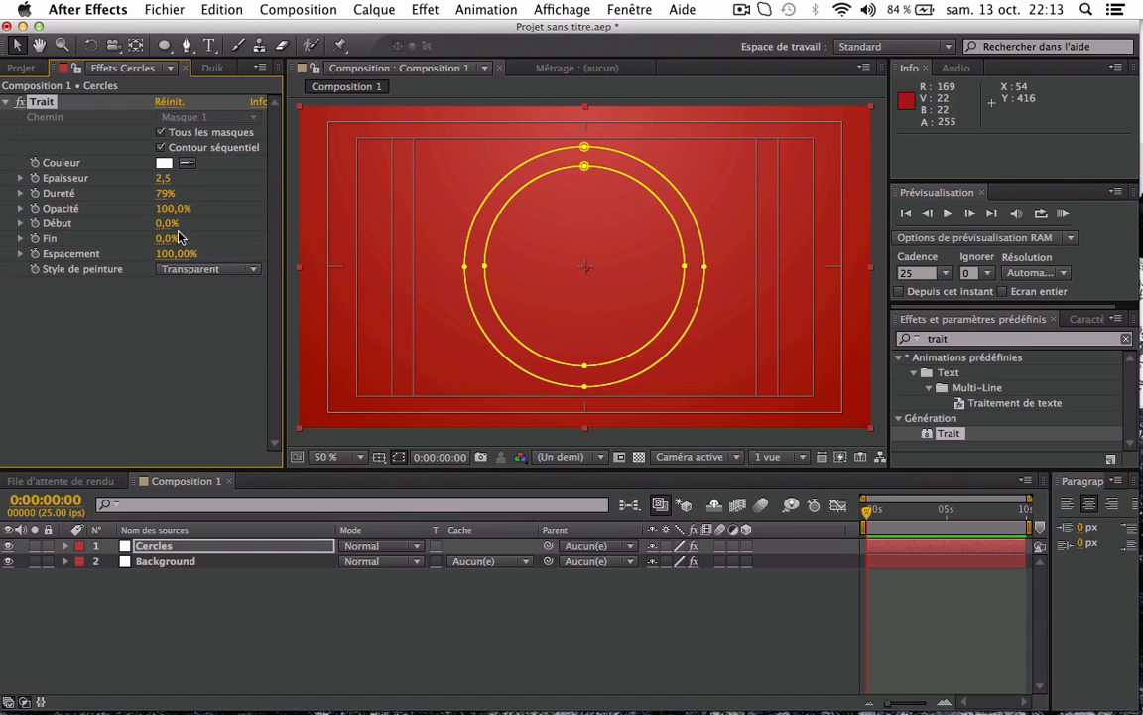
left_click(398, 457)
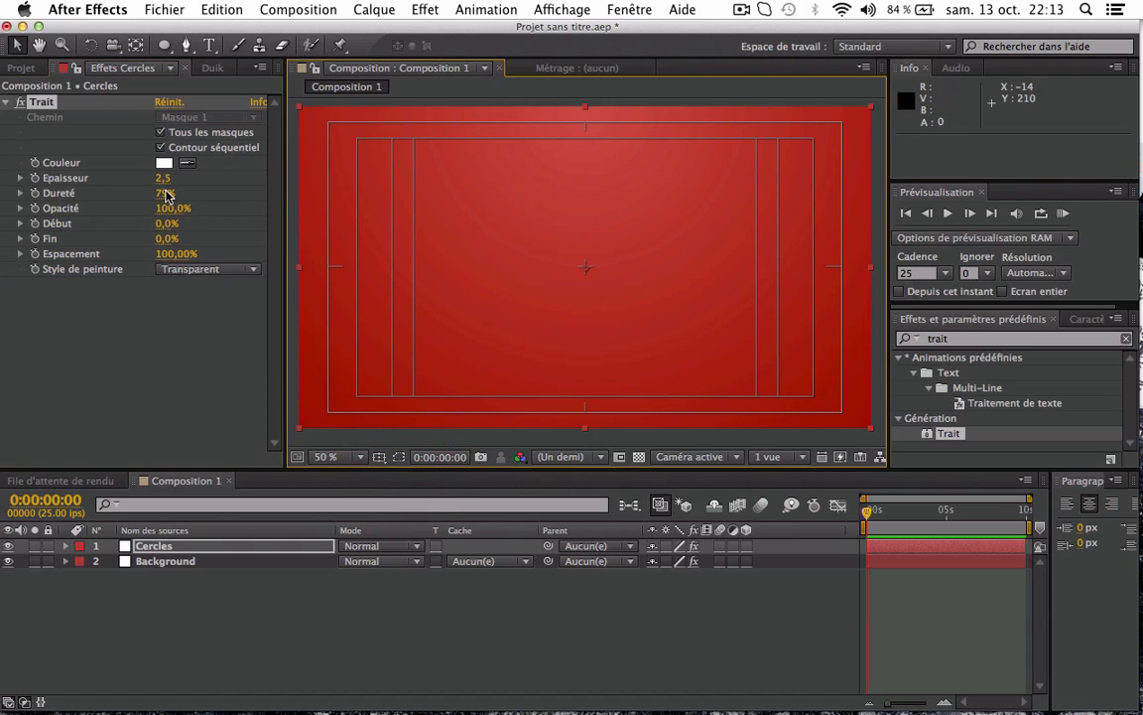
mouse_move(164, 226)
left_mouse_down()
mouse_move(255, 218)
mouse_move(124, 231)
left_mouse_up()
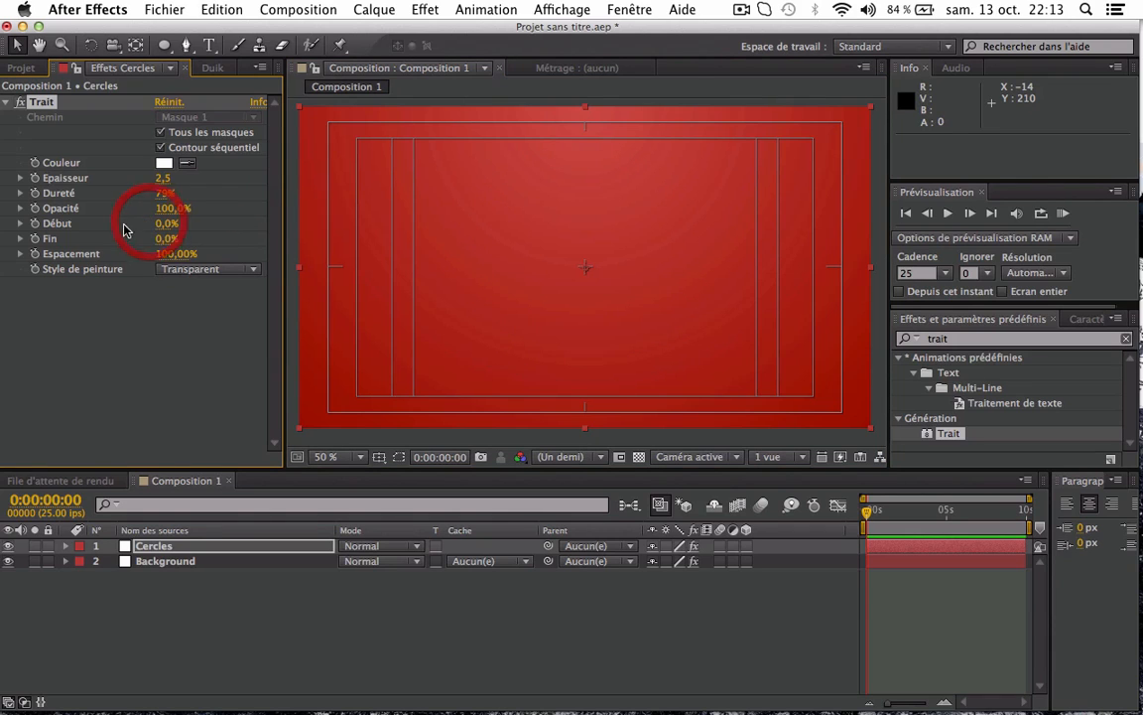
- Animate the Trait effect's Début from 0% at 0:00:00:00 to 100% at 0:00:00:10
left_click(34, 224)
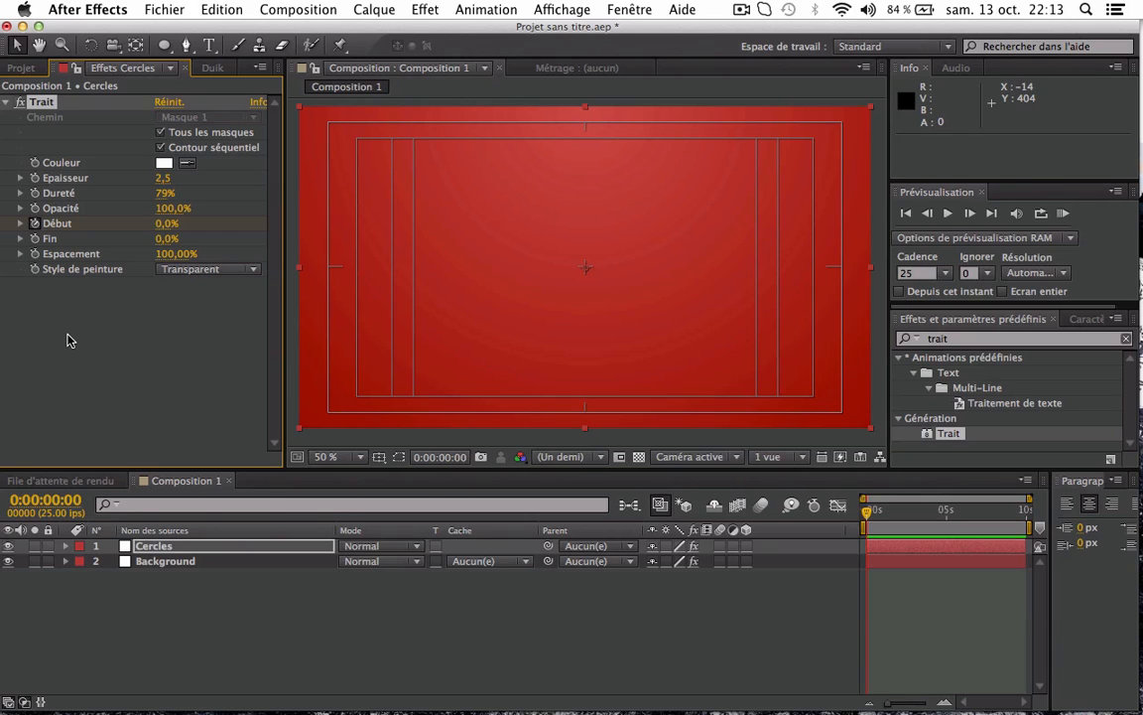
key("Page_Down")
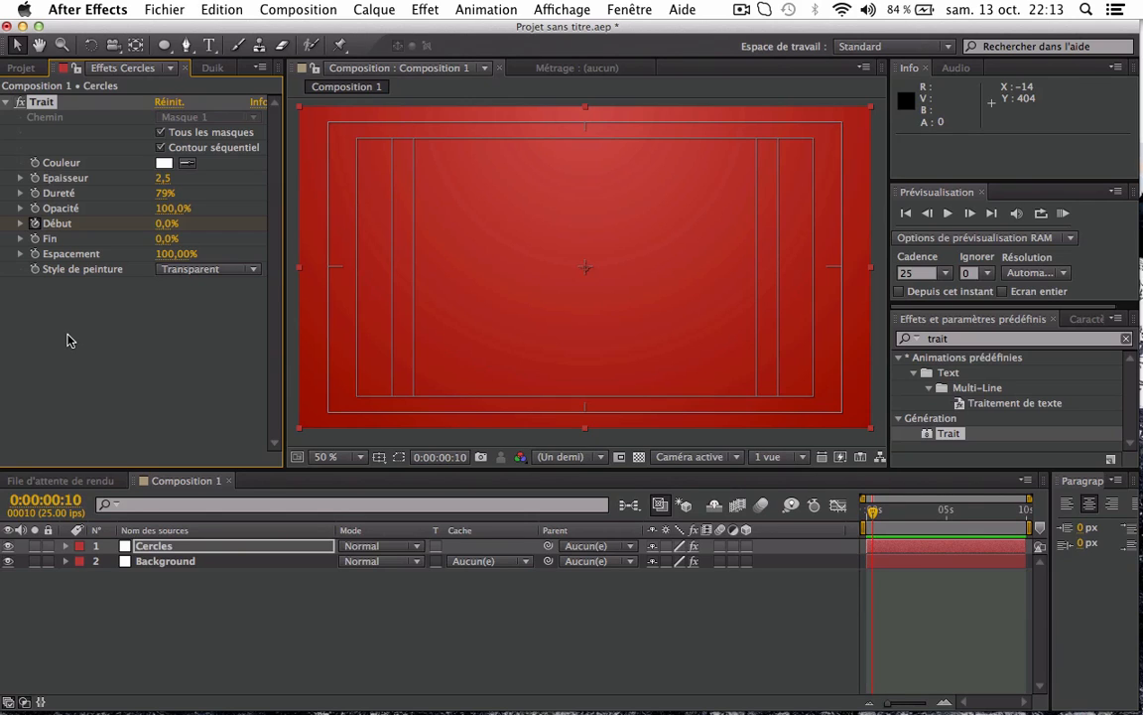
left_click_drag(164, 224, 335, 224)
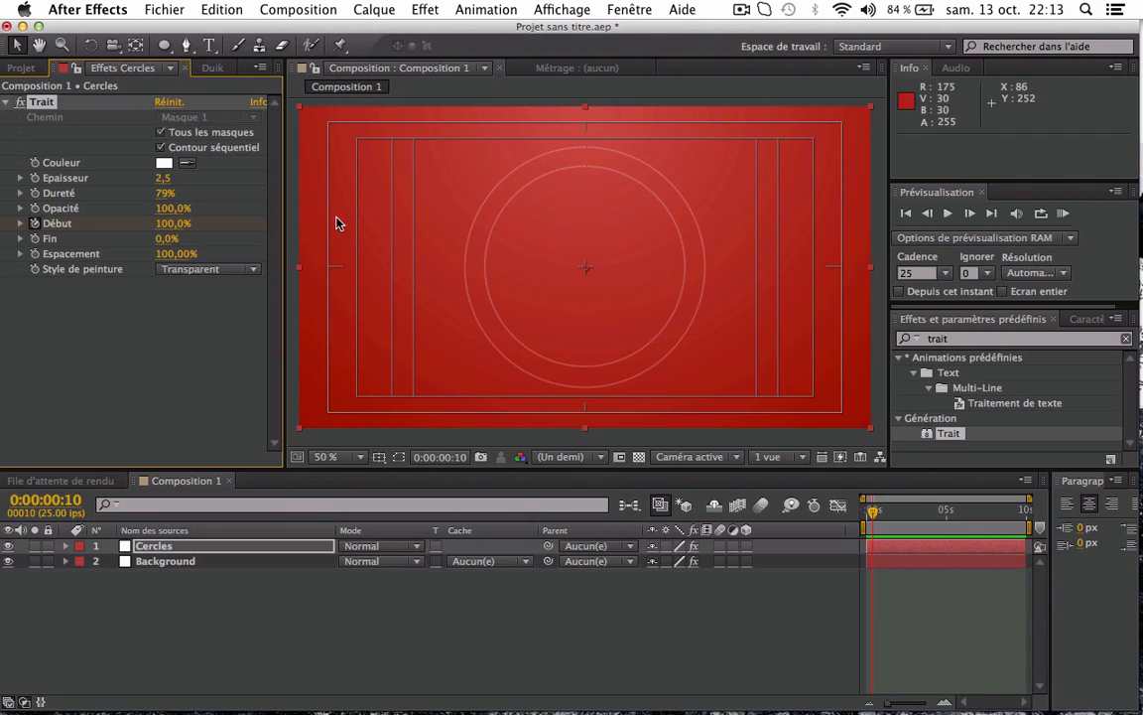
left_click(366, 650)
- Keyframe the Trait effect's Début at 0% on the composition's last frame, 0:00:09:24
left_click_drag(872, 509, 1086, 501)
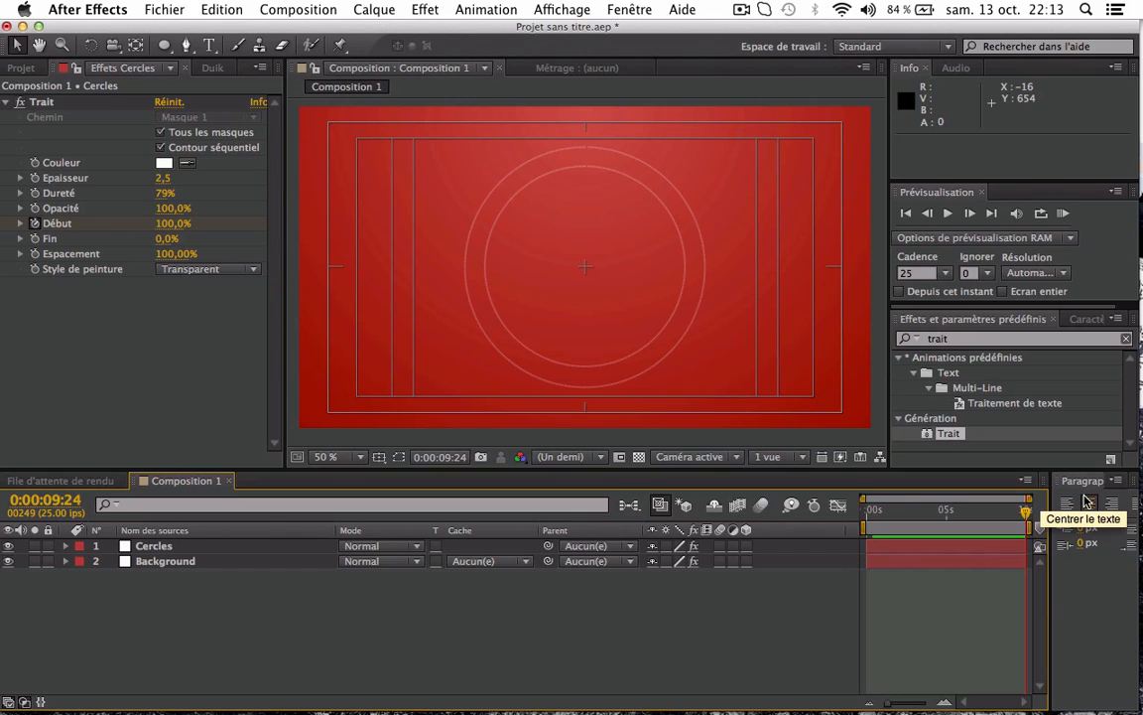
key("Page_Up")
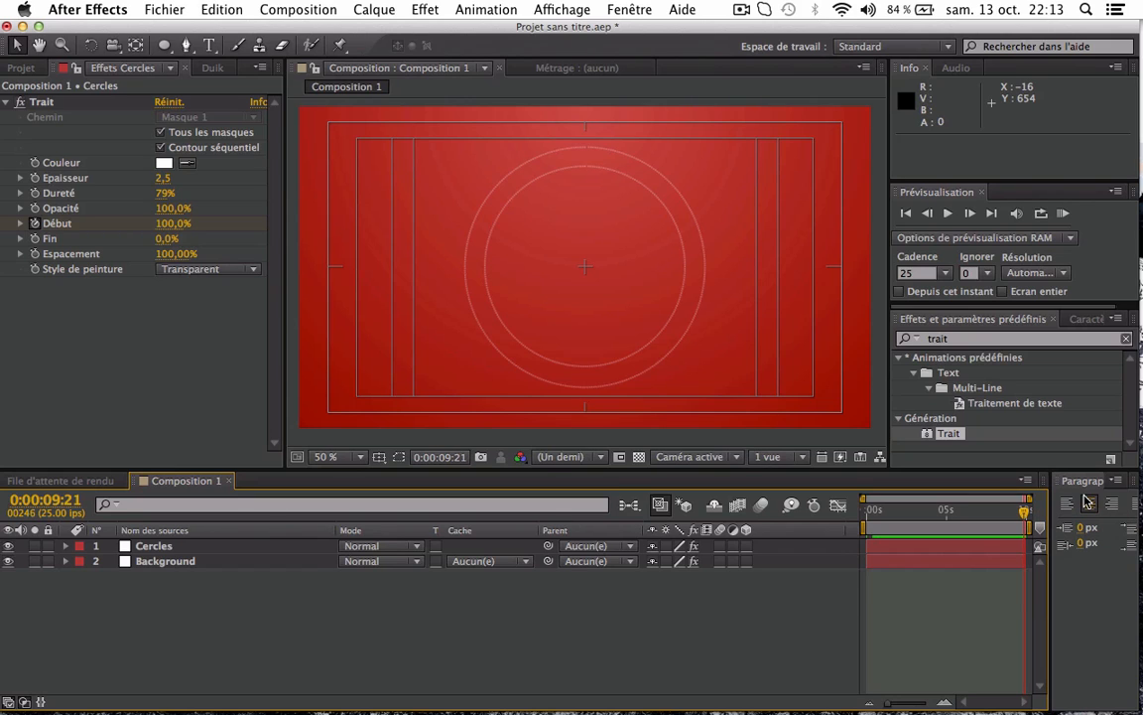
key("Page_Up")
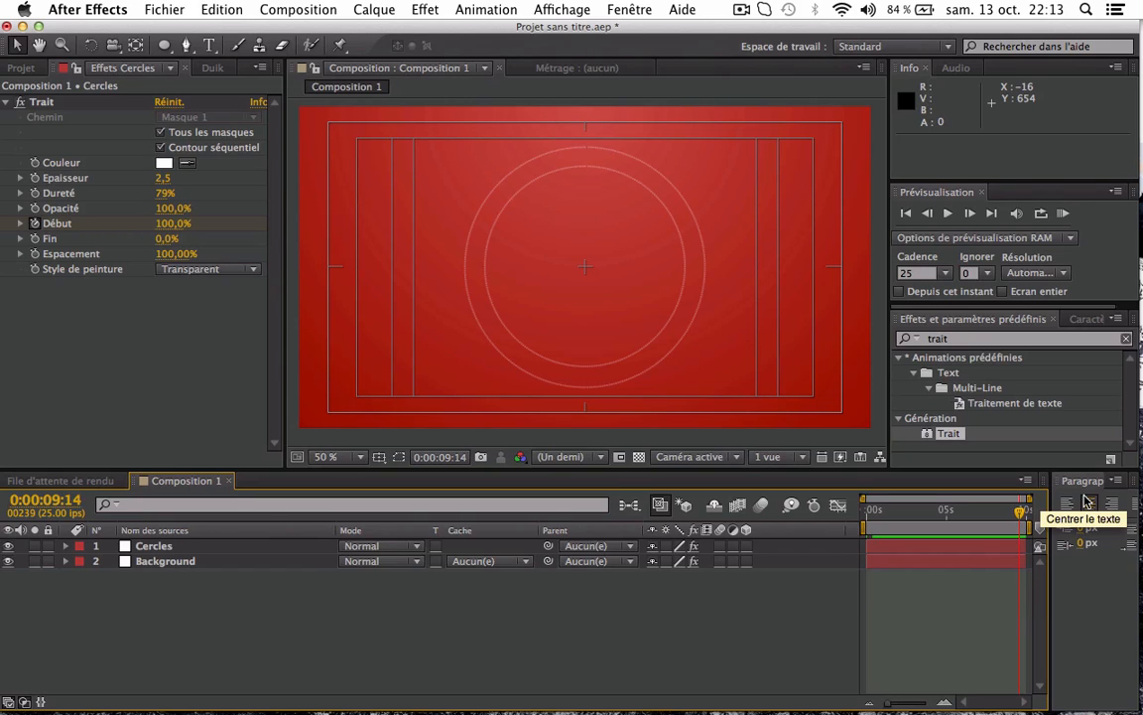
left_click(36, 223)
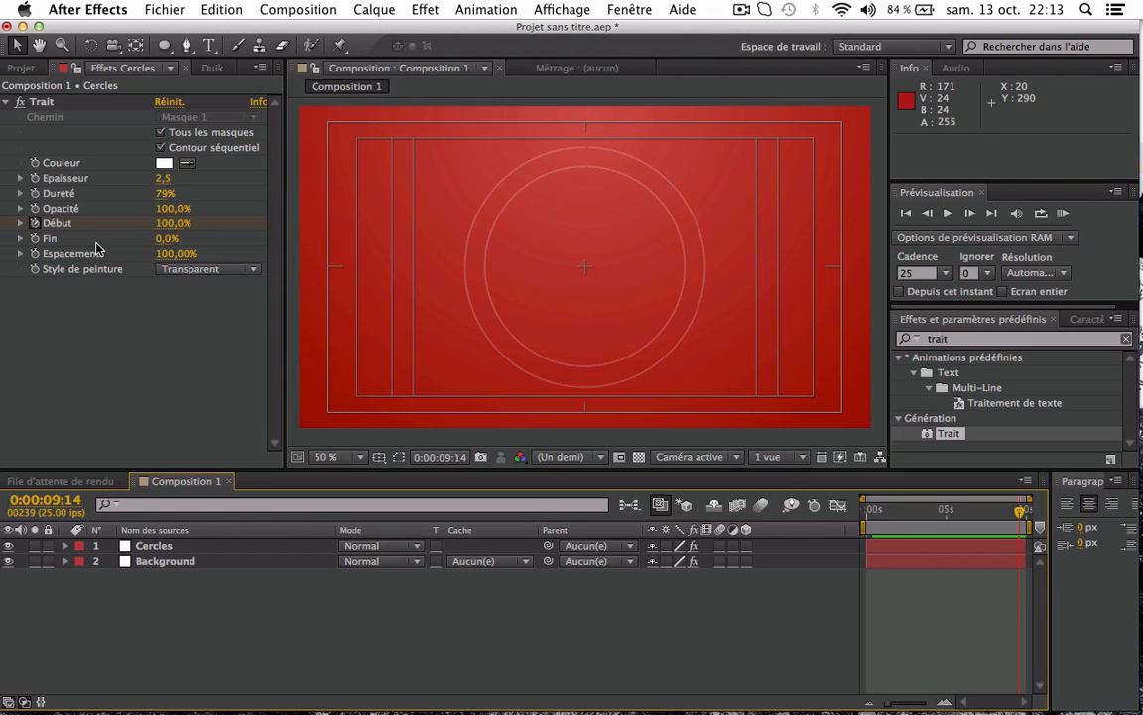
left_click_drag(1019, 514, 1092, 509)
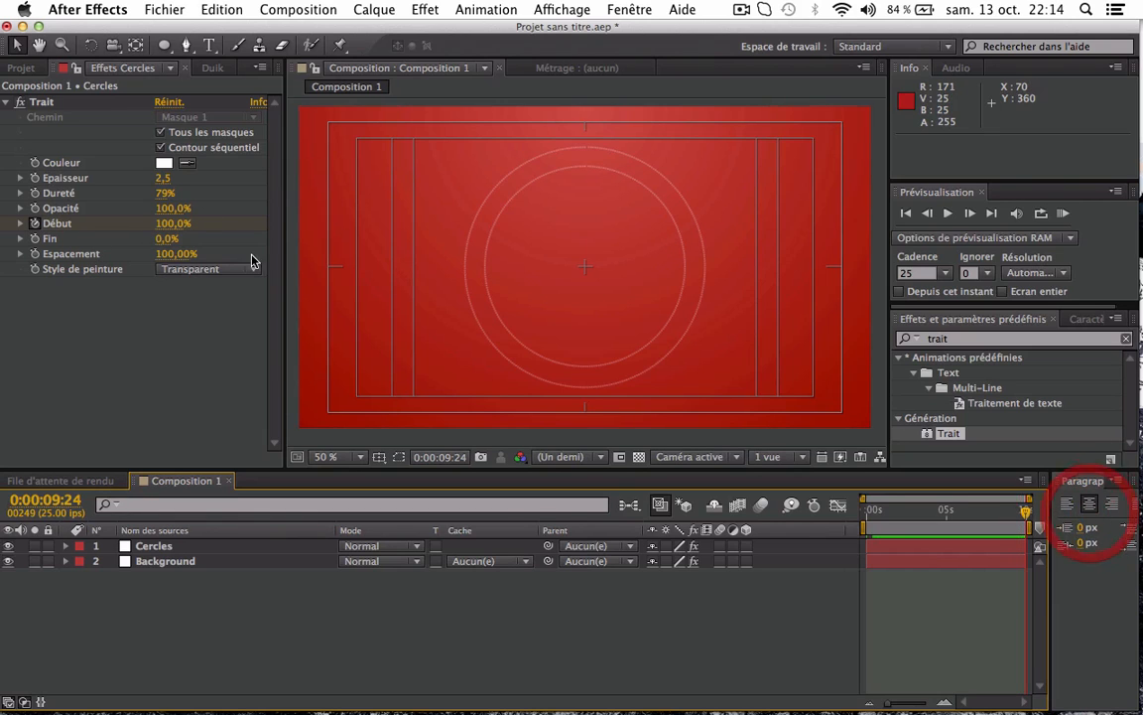
left_click_drag(160, 224, 2, 229)
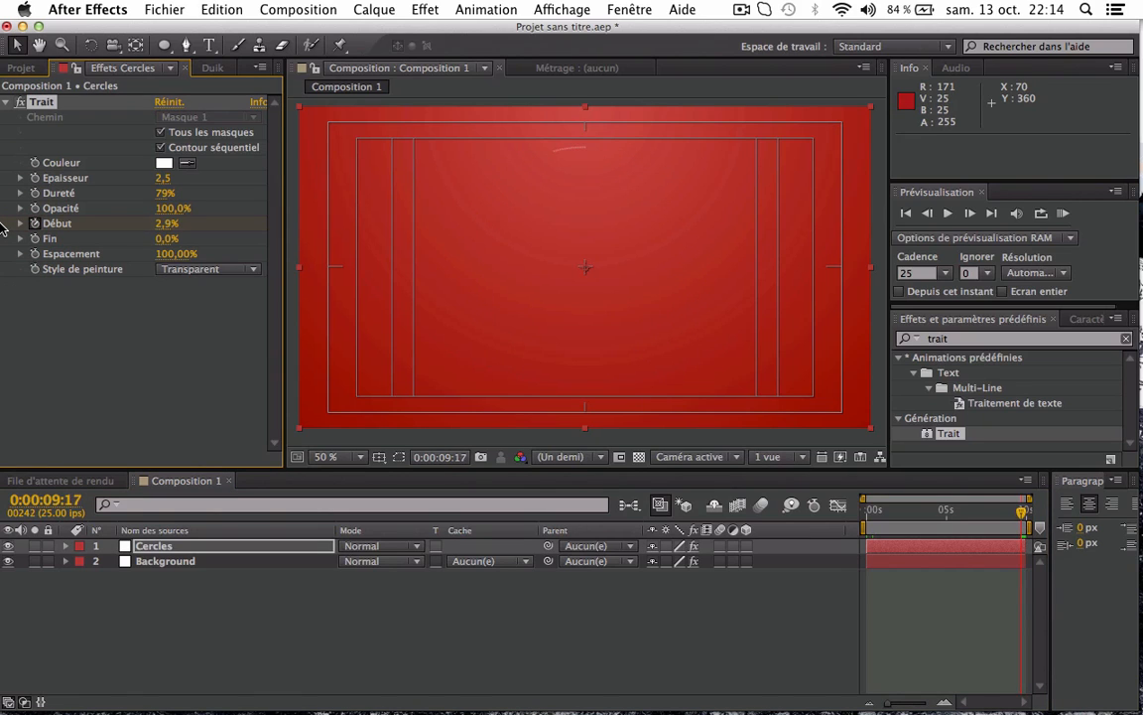
- Keyframe the Trait effect's Début at 100% around 0:00:09:13, before the closing keyframe
key("Page_Up")
key("Page_Up")
mouse_move(164, 228)
left_mouse_down()
mouse_move(258, 219)
mouse_move(510, 237)
left_mouse_up()
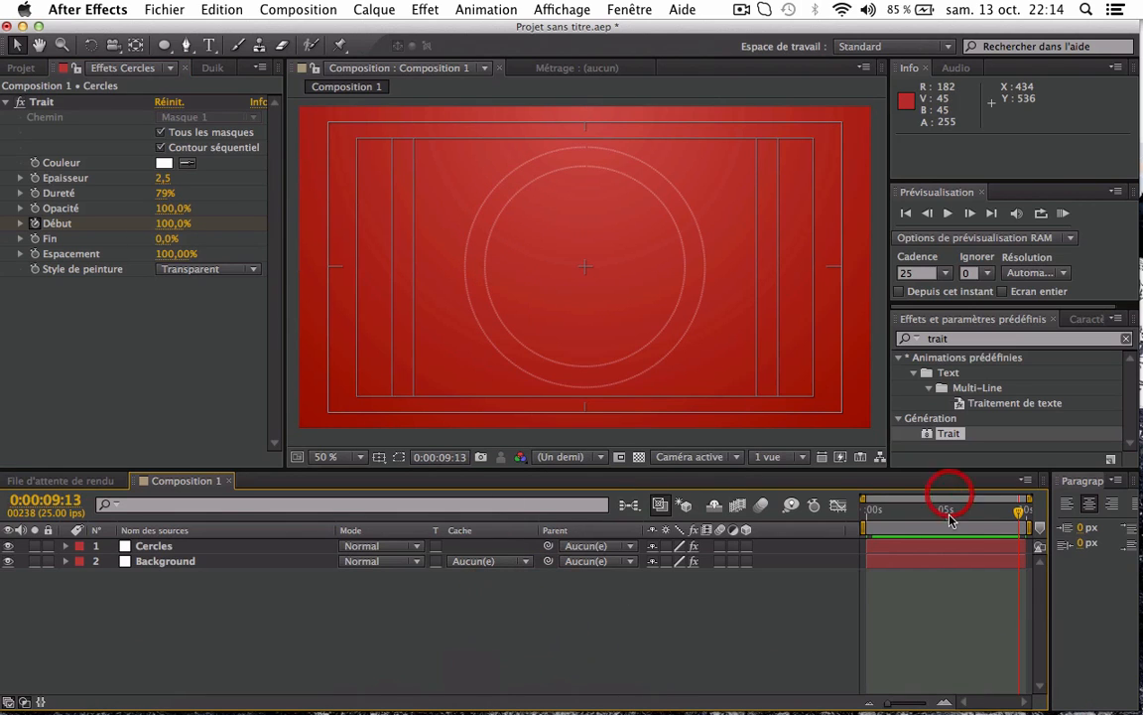
- Preview the circle animation from the beginning, then its ending from 0:00:09:00
key("Home")
key("space")
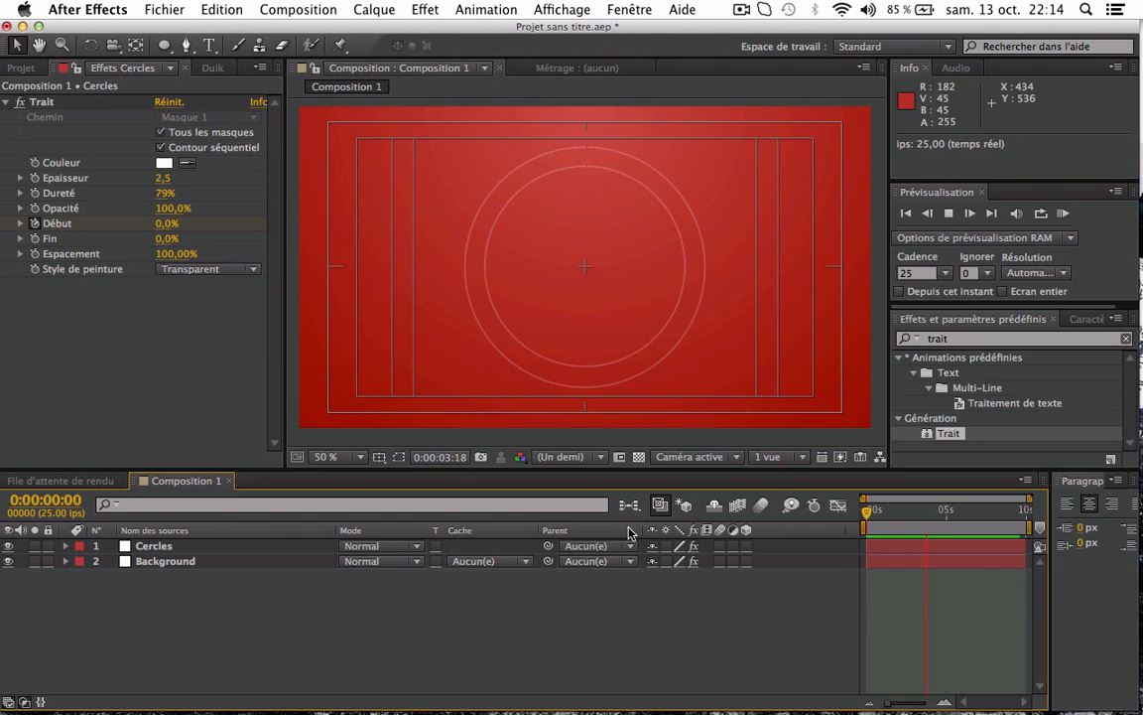
left_click(1011, 512)
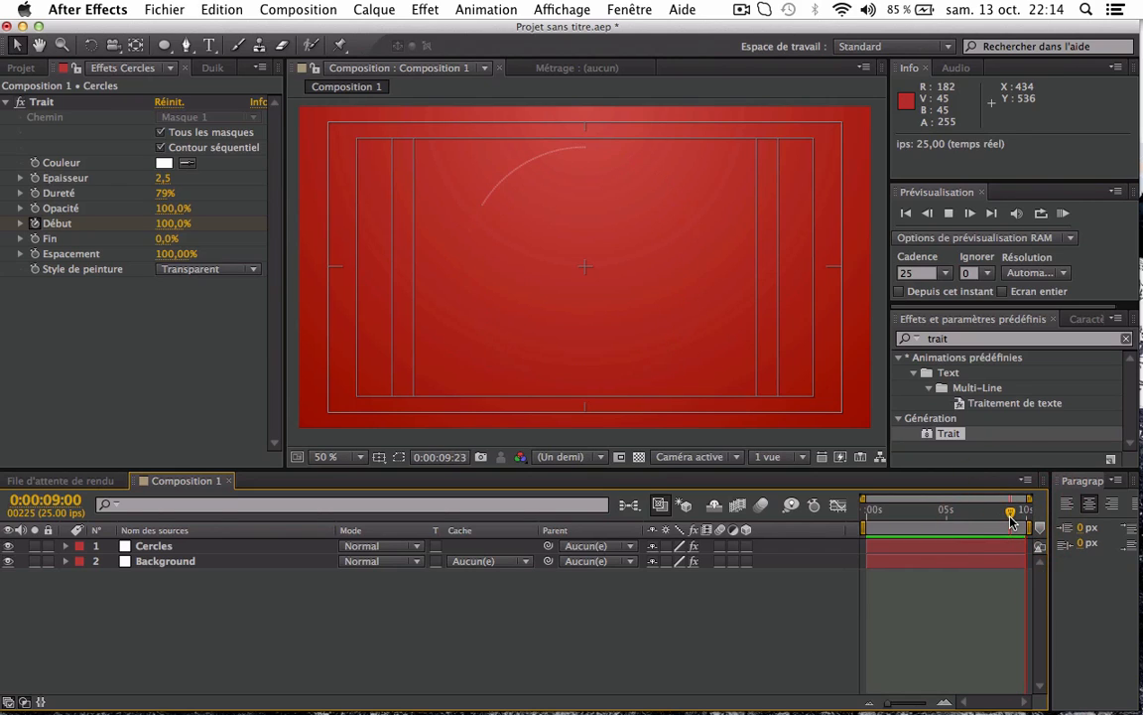
key("space")
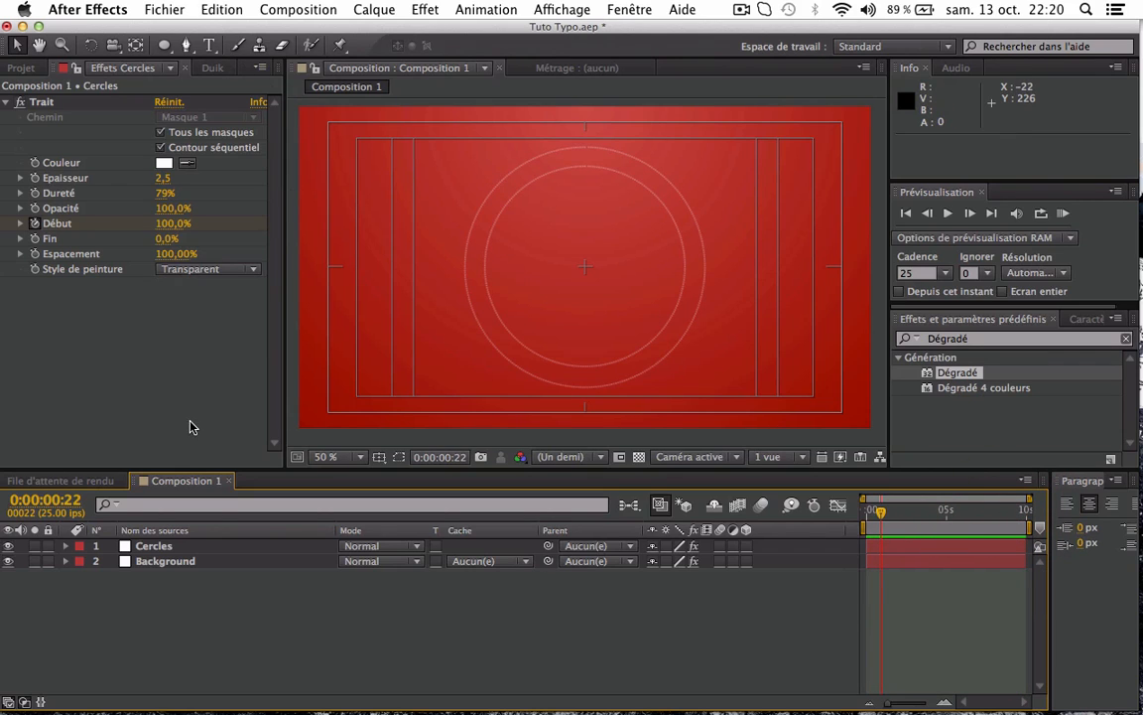
- Add a text layer reading TYPOGRAPHY and move it to position 640, 346 over the circles
left_click(209, 46)
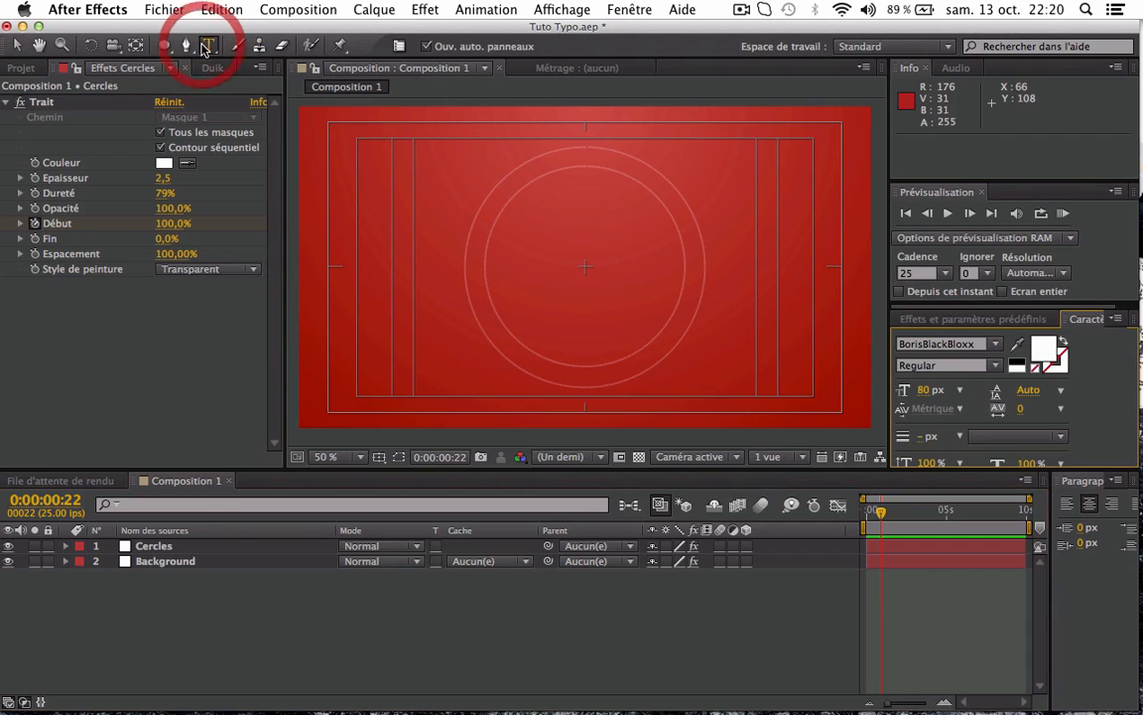
left_click(572, 246)
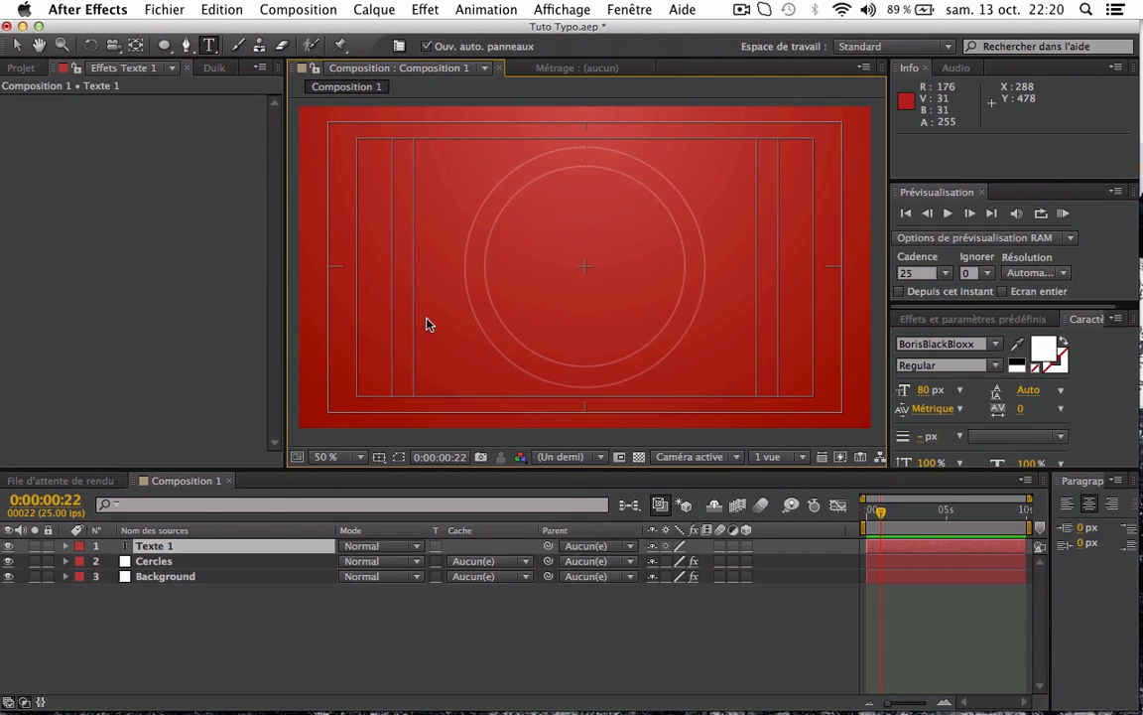
type("TYPOGRAPHY")
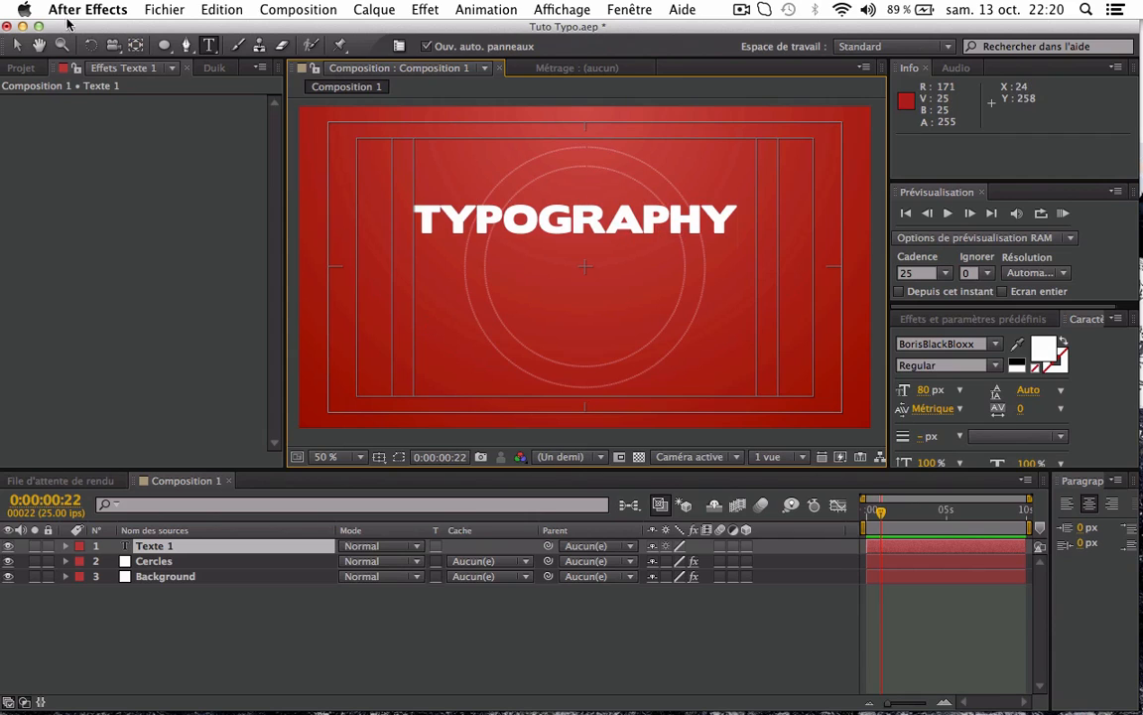
left_click(16, 46)
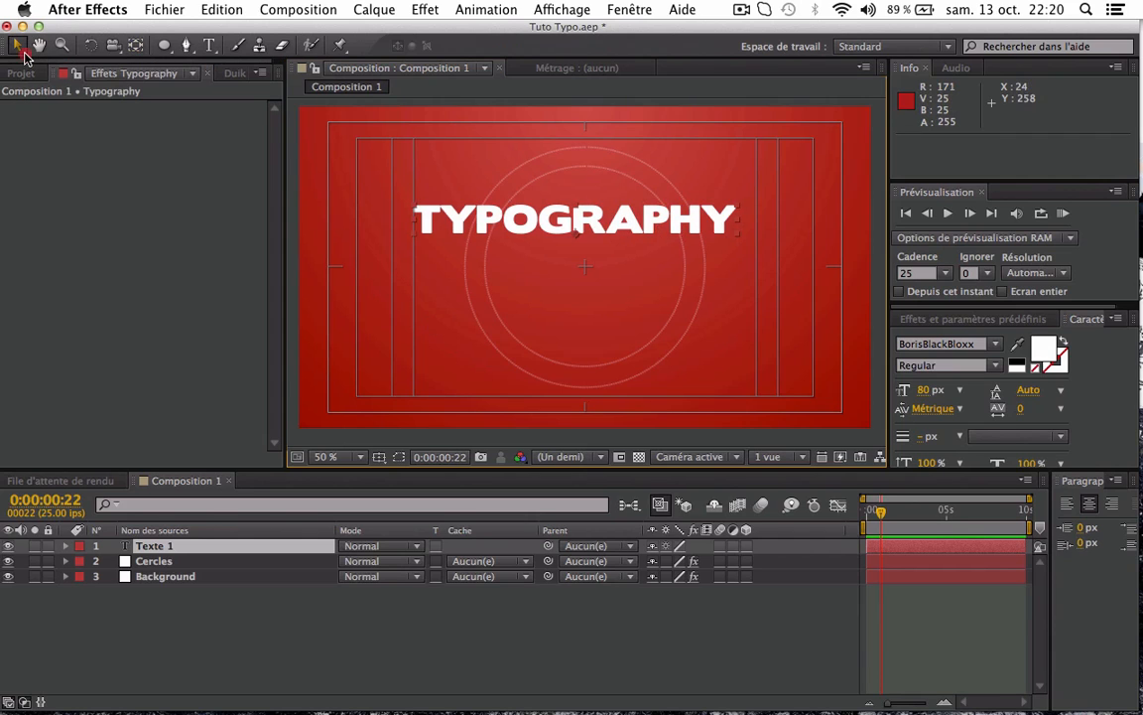
left_click_drag(637, 220, 648, 249)
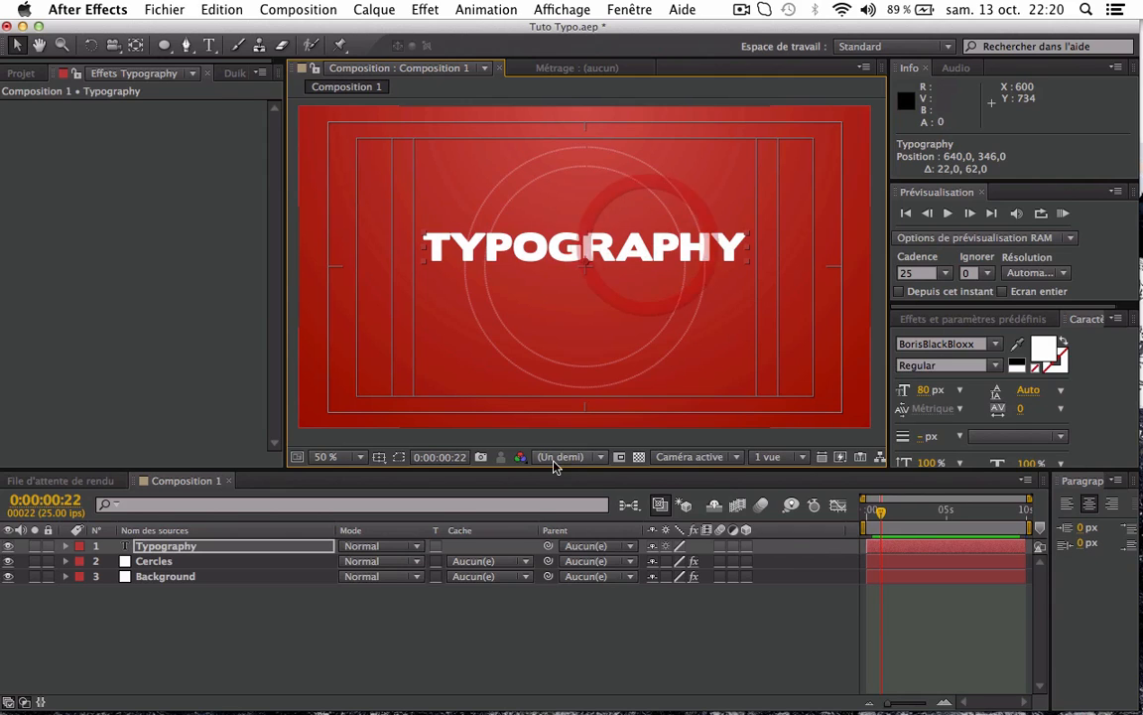
- Try a linear Dégradé effect on the Typography text, with its start point at 634, 212 and end point at 638, 412
left_click(933, 344)
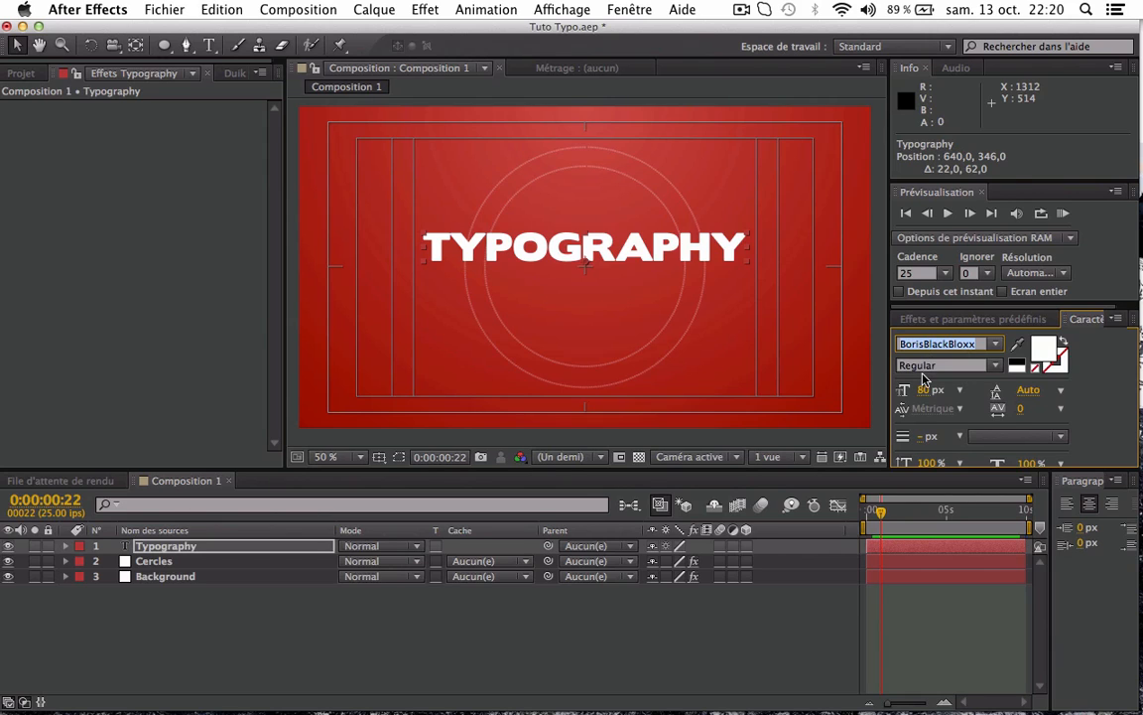
left_click(969, 318)
left_click_drag(970, 376, 553, 250)
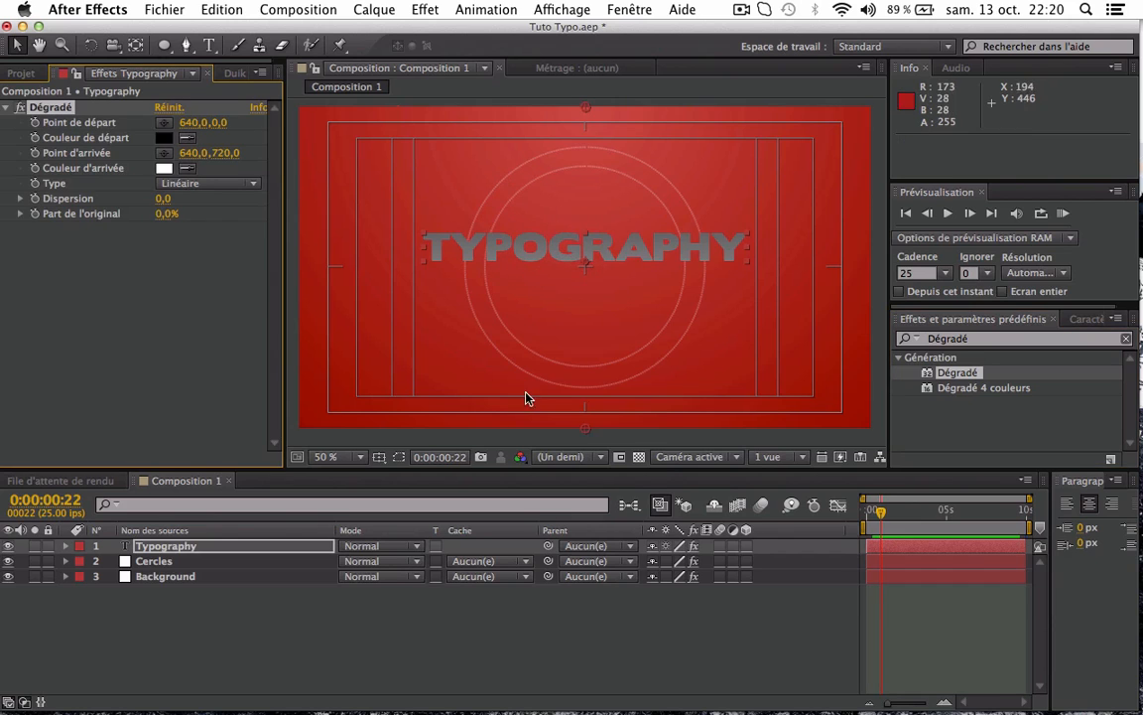
left_click_drag(584, 434, 585, 295)
left_click_drag(587, 106, 586, 203)
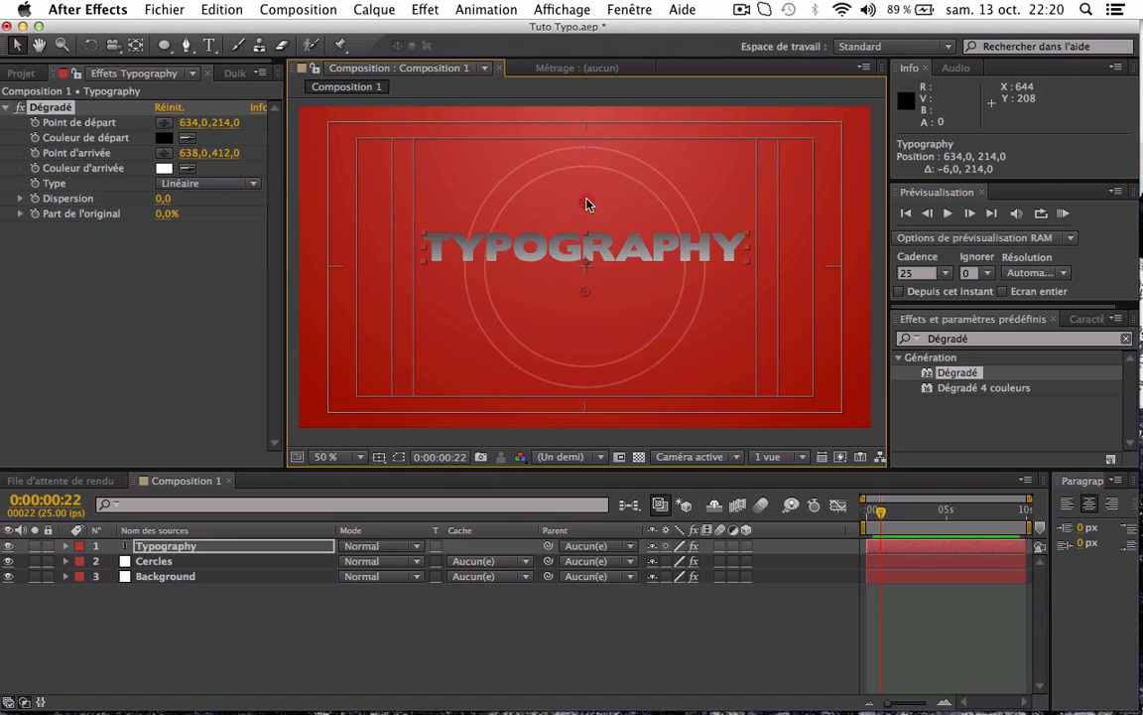
- Shift the Typography layer vertically to test the gradient, undo that move, and remove the Dégradé effect
left_click(229, 561)
left_click(201, 546)
key("p")
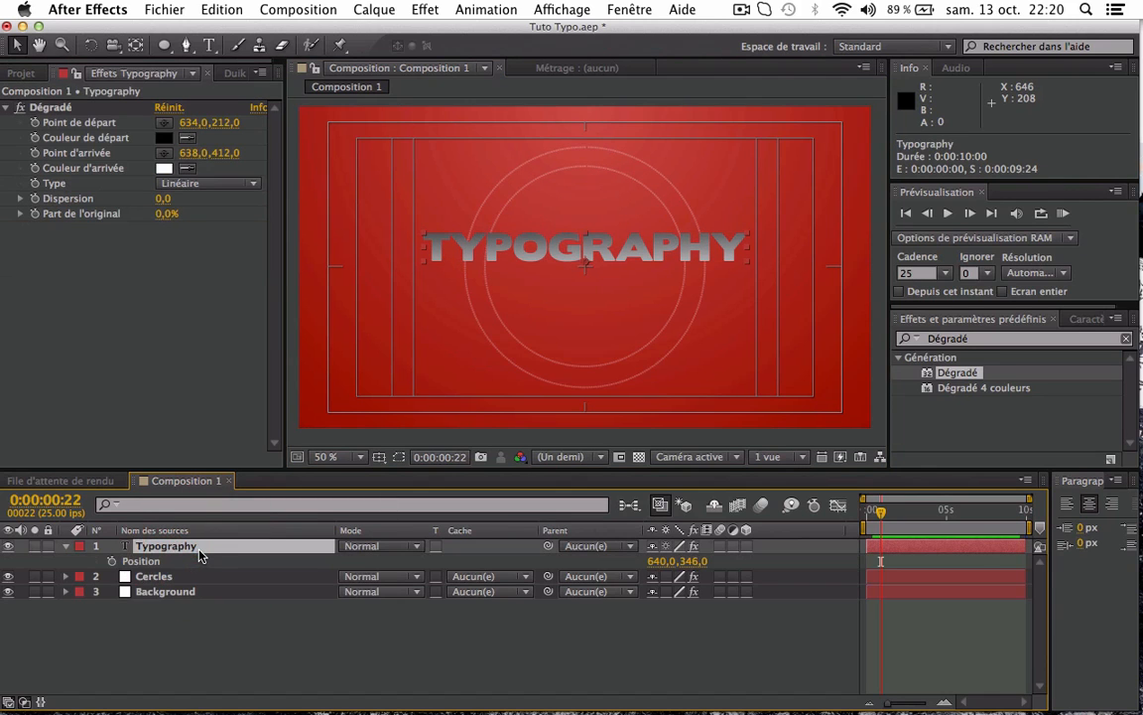
mouse_move(681, 564)
left_mouse_down()
mouse_move(544, 581)
mouse_move(830, 546)
mouse_move(585, 556)
mouse_move(717, 538)
mouse_move(682, 543)
left_mouse_up()
key("super+z")
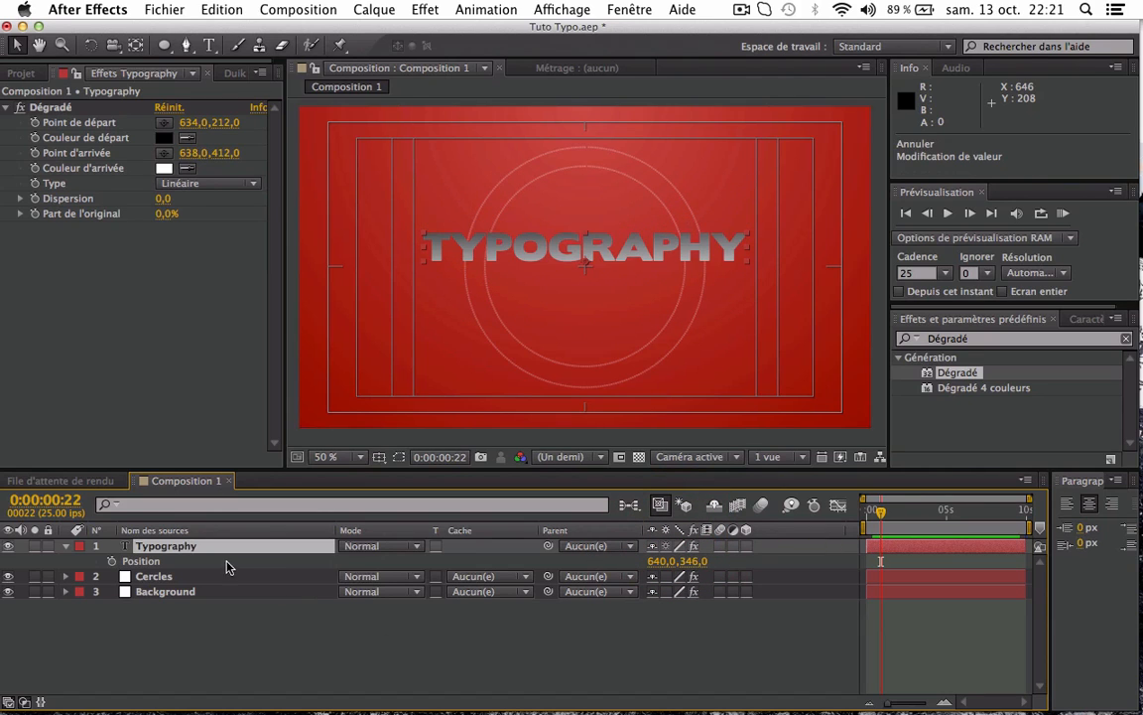
left_click(50, 107)
key("Delete")
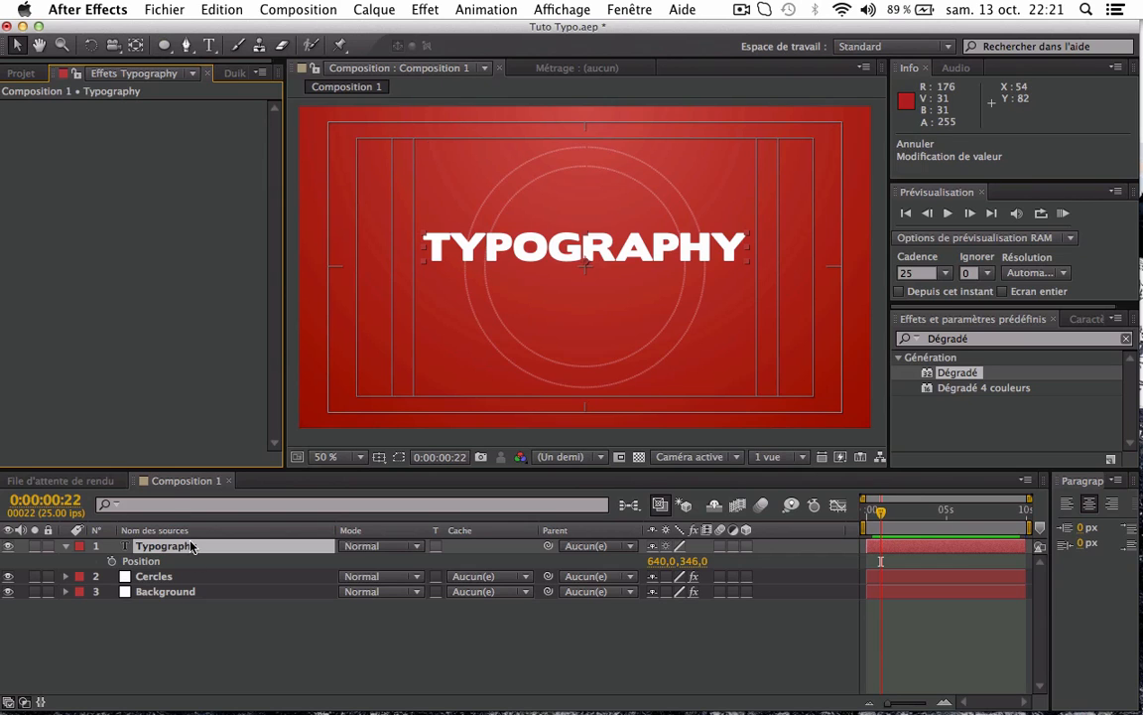
- Apply the Incrustation de dégradé layer style to the Typography layer
left_click(67, 546)
left_click(183, 545)
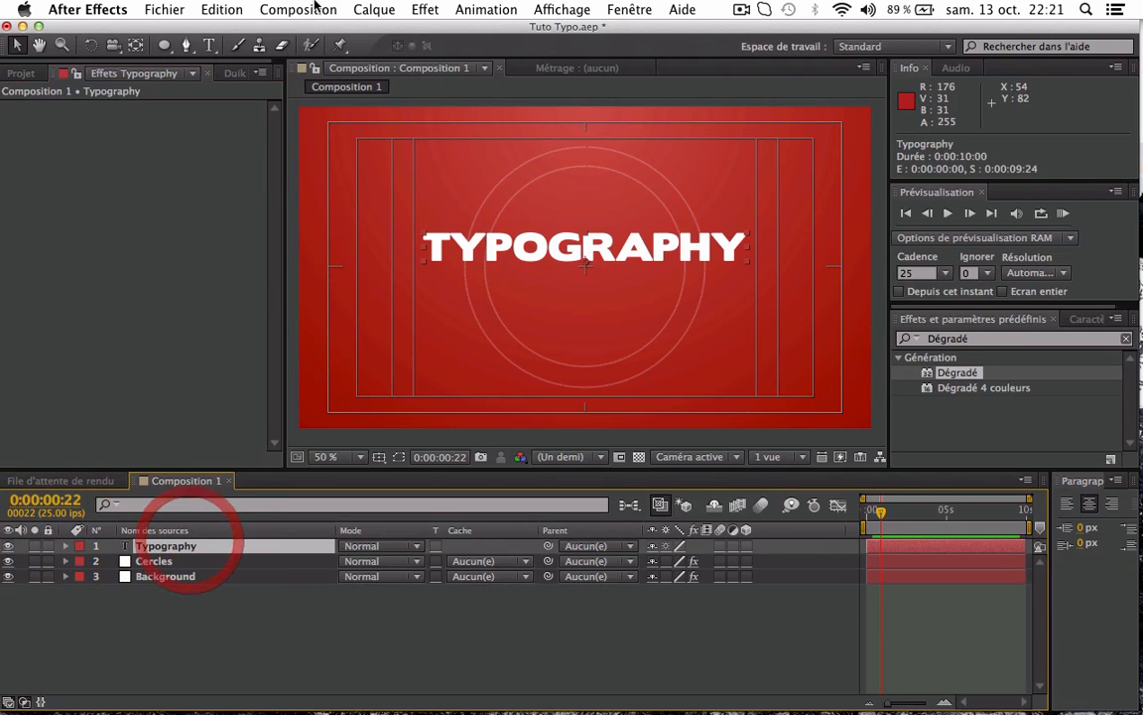
left_click(374, 9)
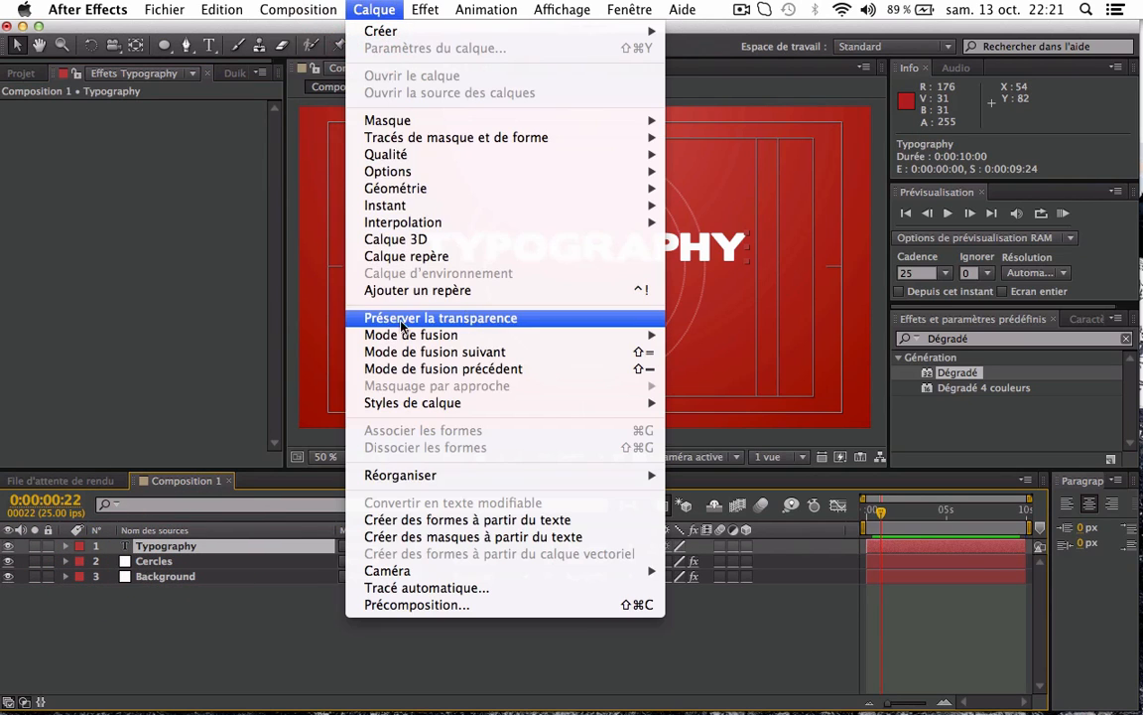
left_click(374, 9)
left_click(385, 9)
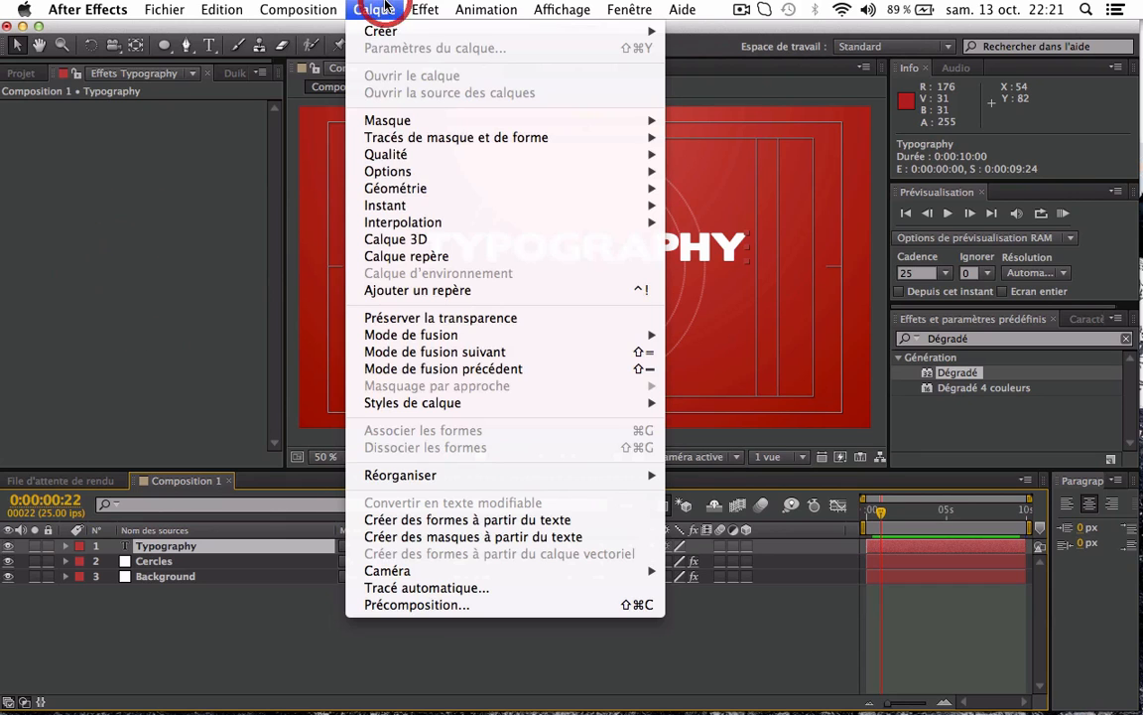
mouse_move(517, 407)
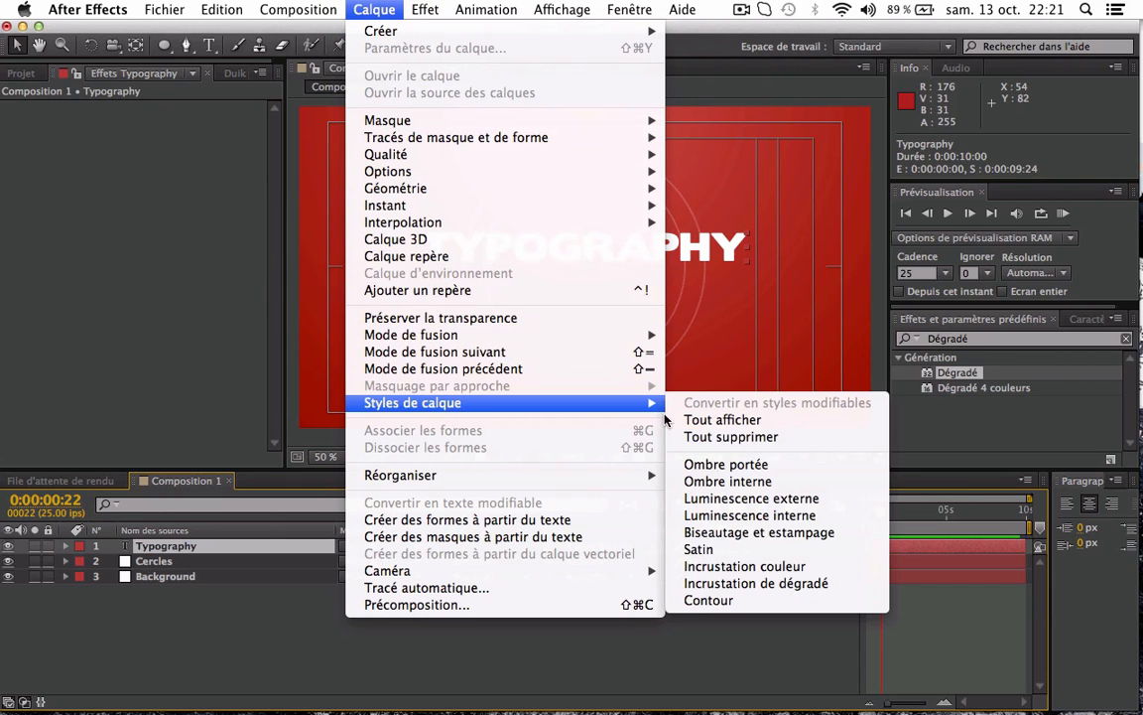
left_click(790, 583)
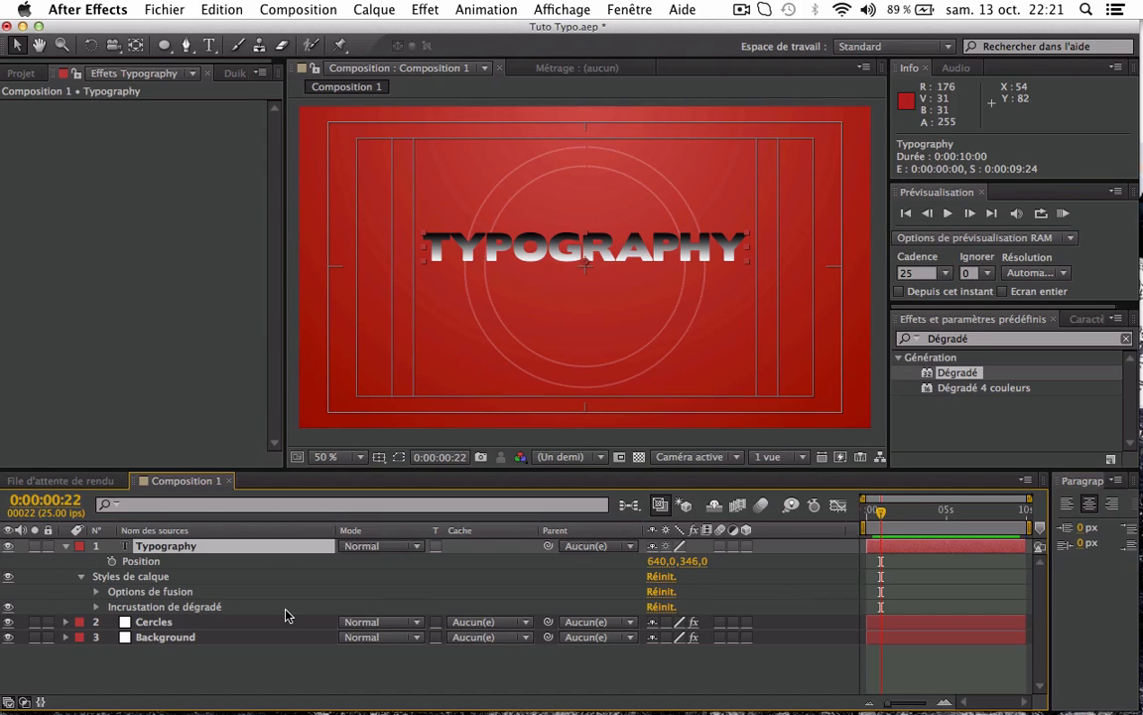
- Reverse the text's overlay gradient so its black stop sits at 0% and its white stop at 100%
left_click(96, 607)
scroll(97, 616, "down", 1)
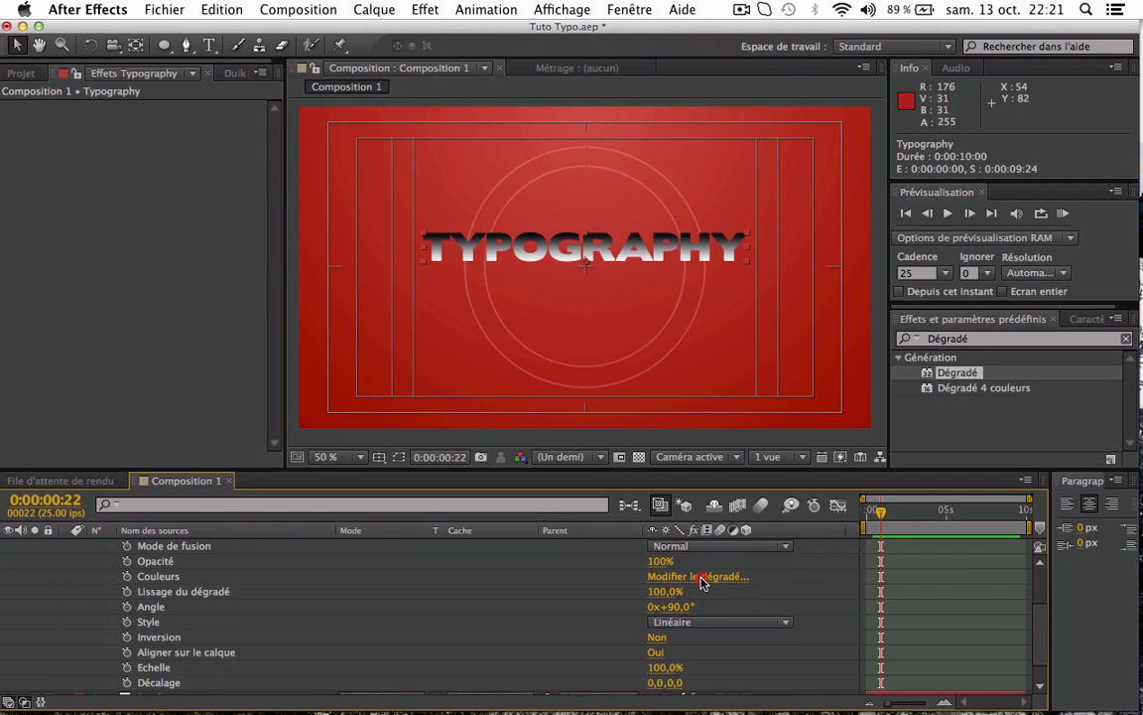
left_click(698, 577)
left_click(365, 306)
left_click_drag(554, 346, 426, 357)
left_click(722, 577)
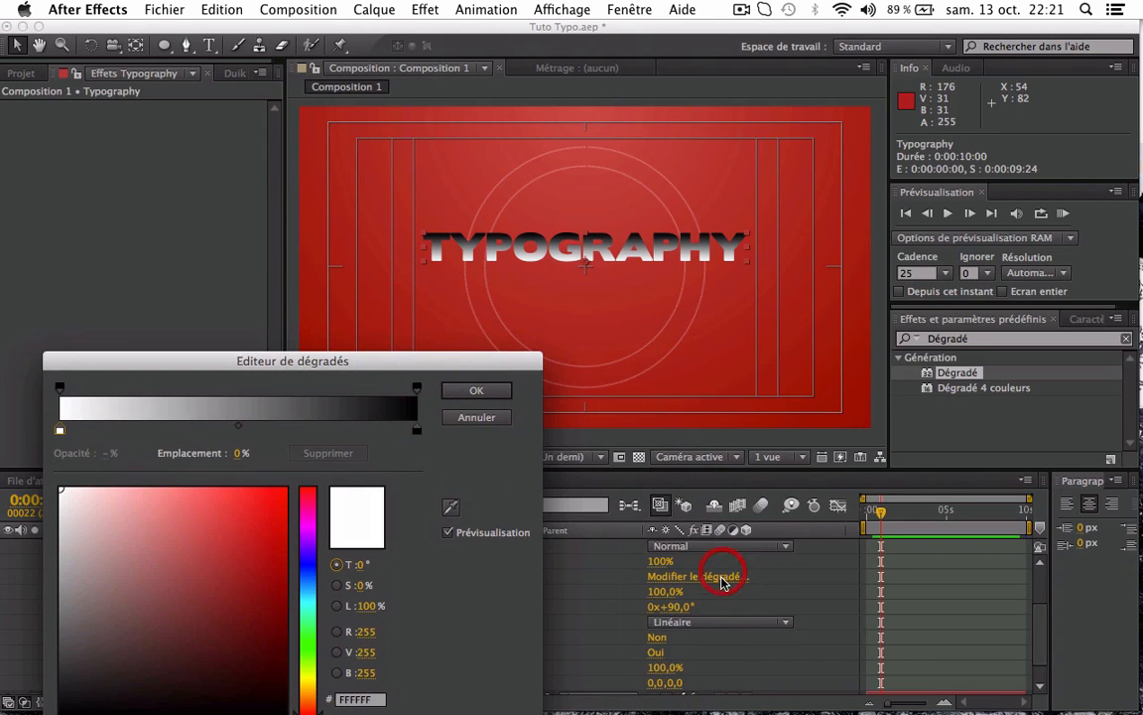
left_click_drag(352, 362, 572, 118)
left_click_drag(449, 118, 495, 396)
left_click_drag(330, 464, 246, 454)
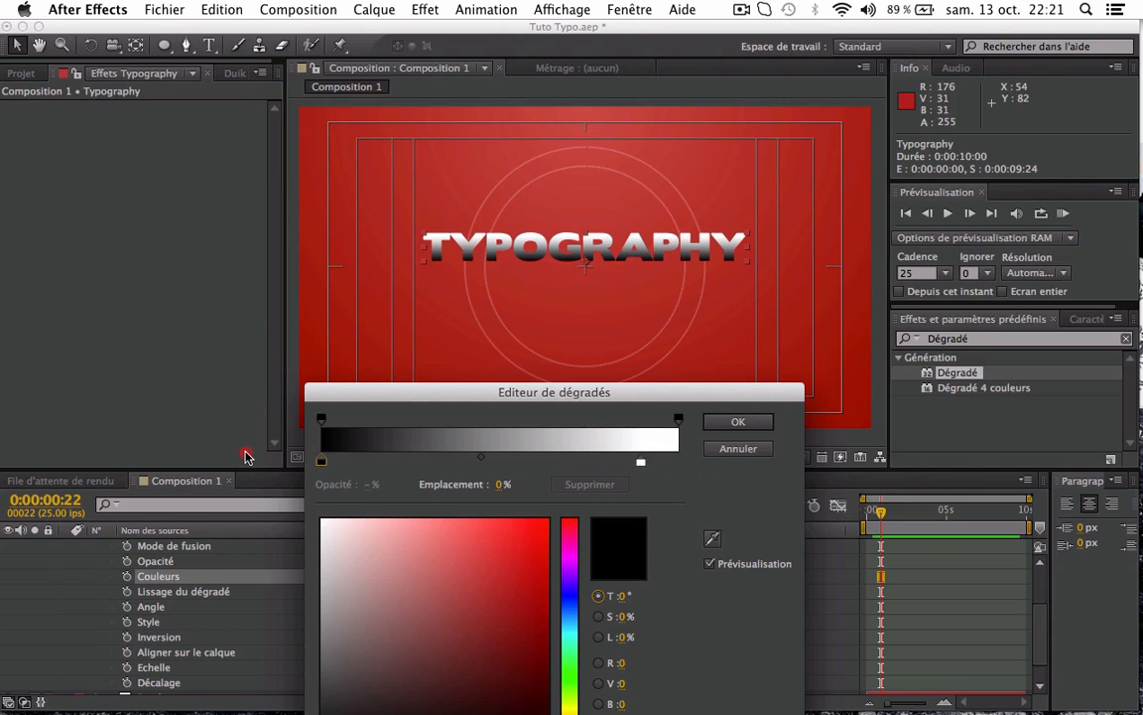
left_click_drag(641, 462, 707, 461)
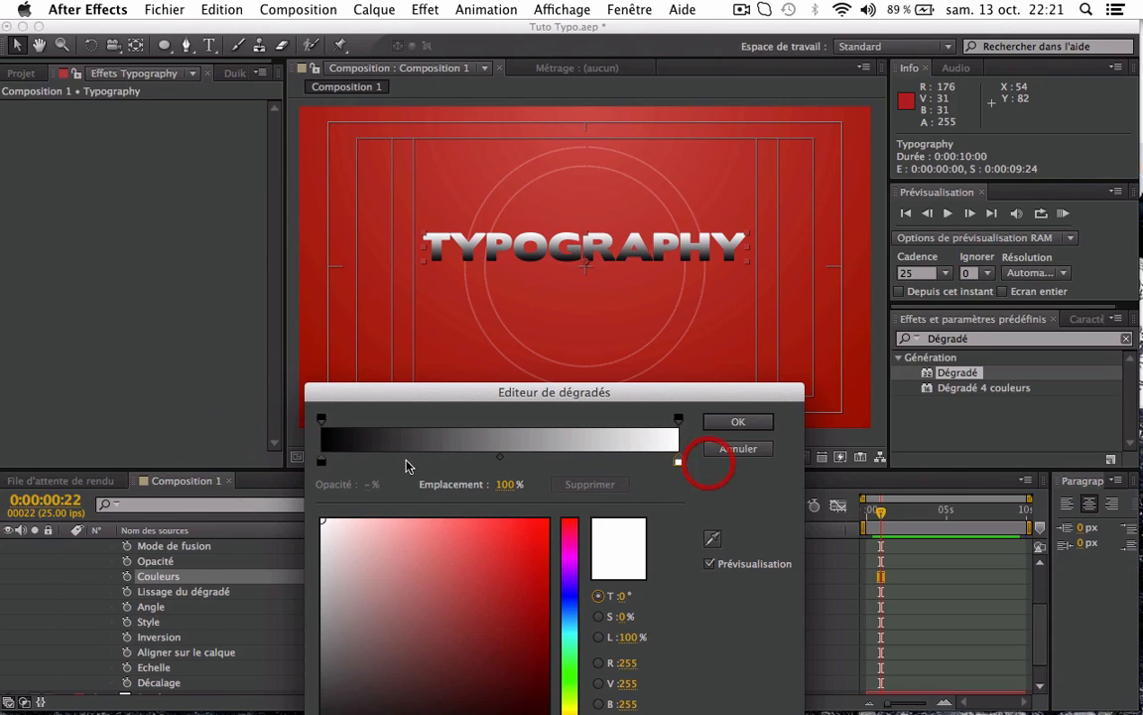
- Change the overlay gradient's black stop to grey RGB 160, 160, 160 and accept the gradient
left_click(323, 462)
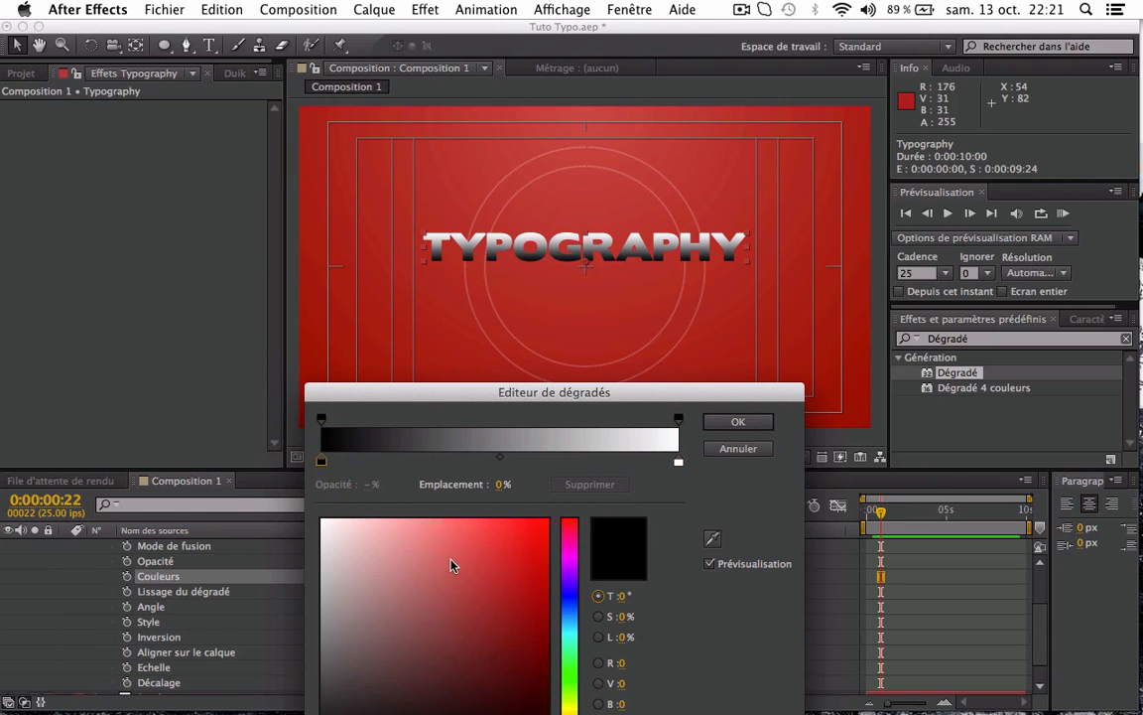
left_click_drag(323, 594, 290, 594)
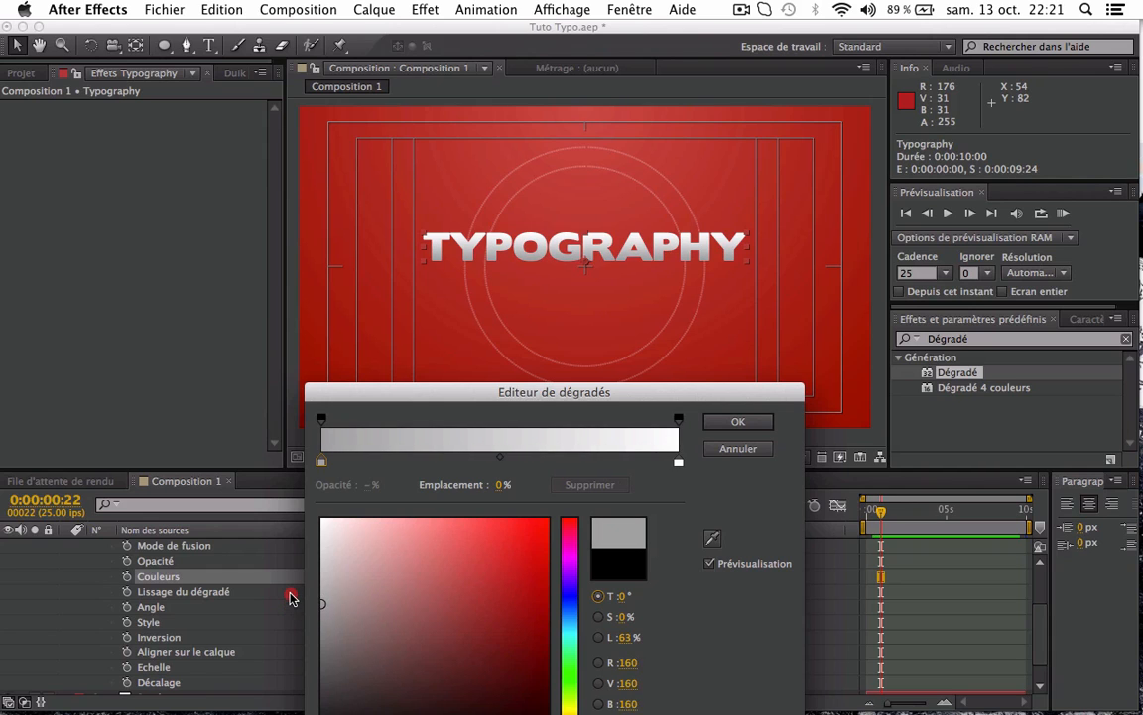
left_click(735, 423)
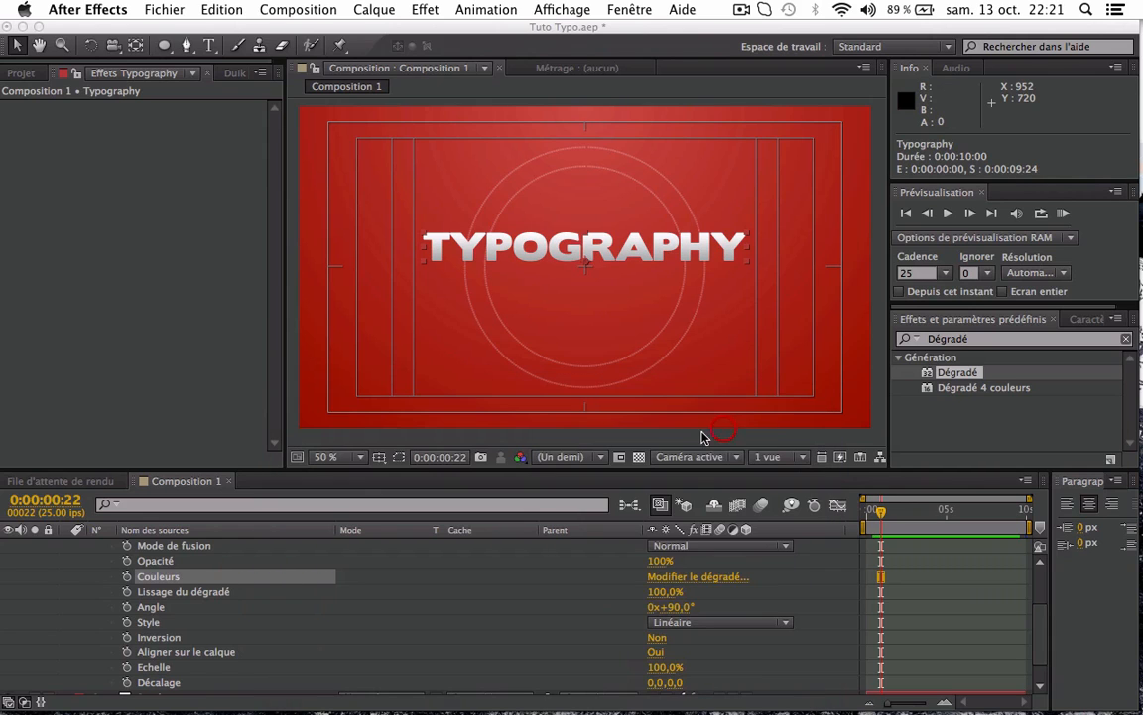
scroll(11, 640, "up", 3)
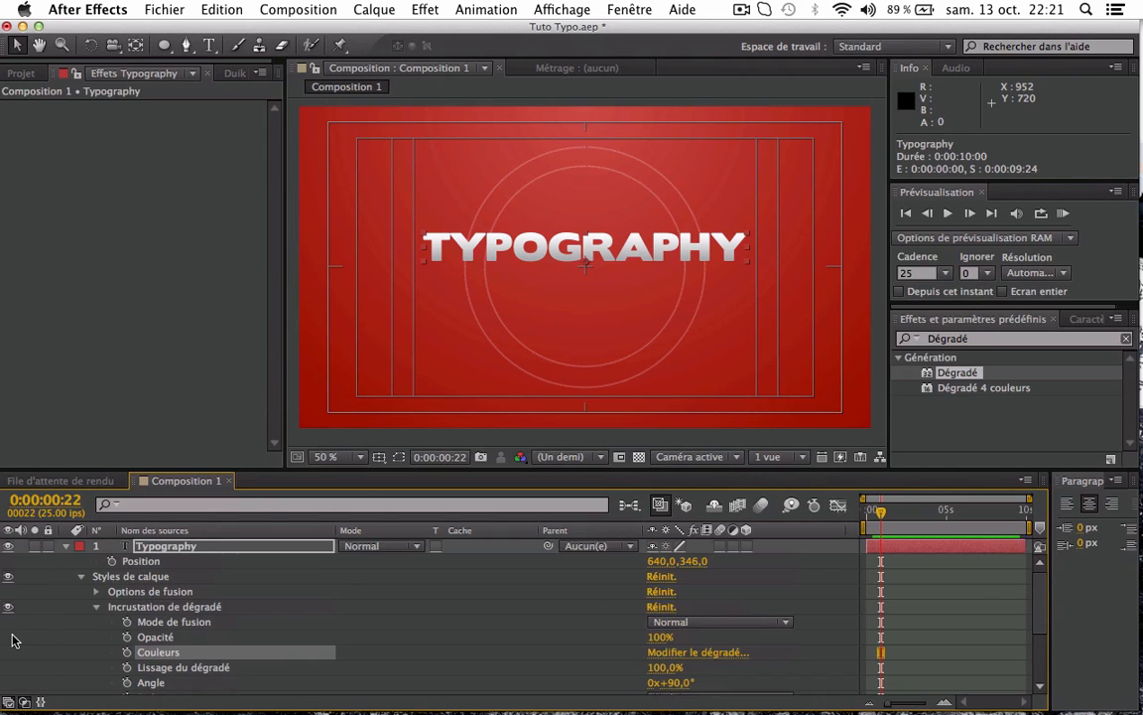
left_click(96, 605)
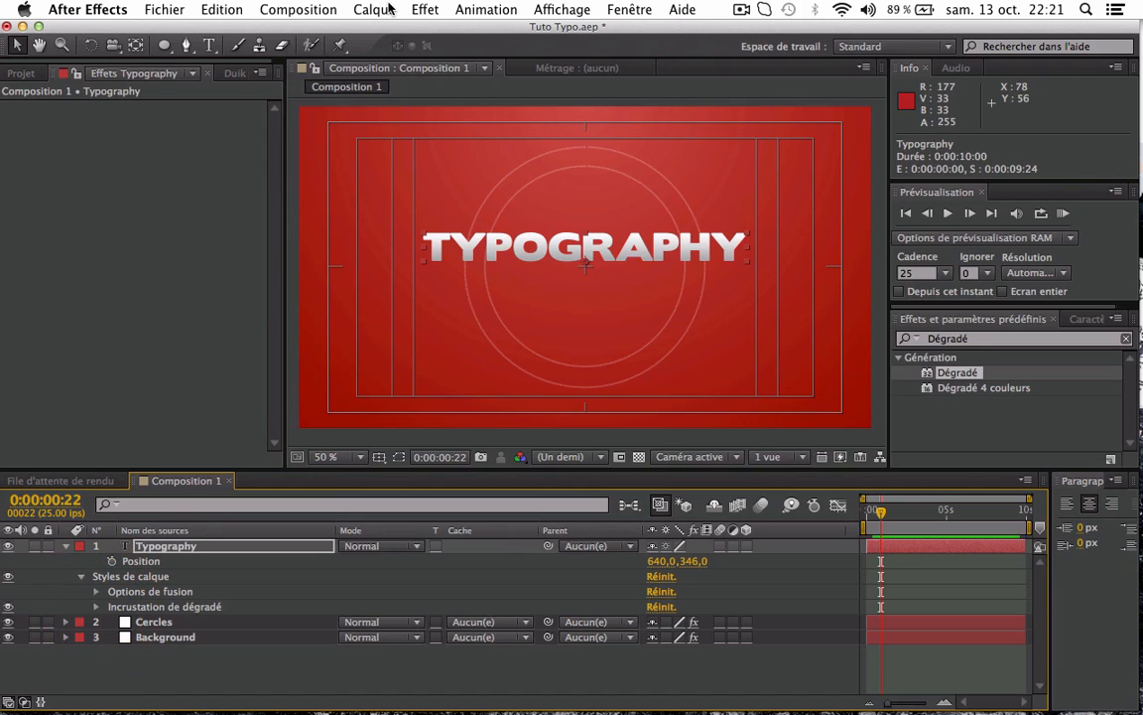
- Add an Ombre portée layer style to the Typography layer and set its opacity to 50%
left_click(387, 9)
mouse_move(544, 405)
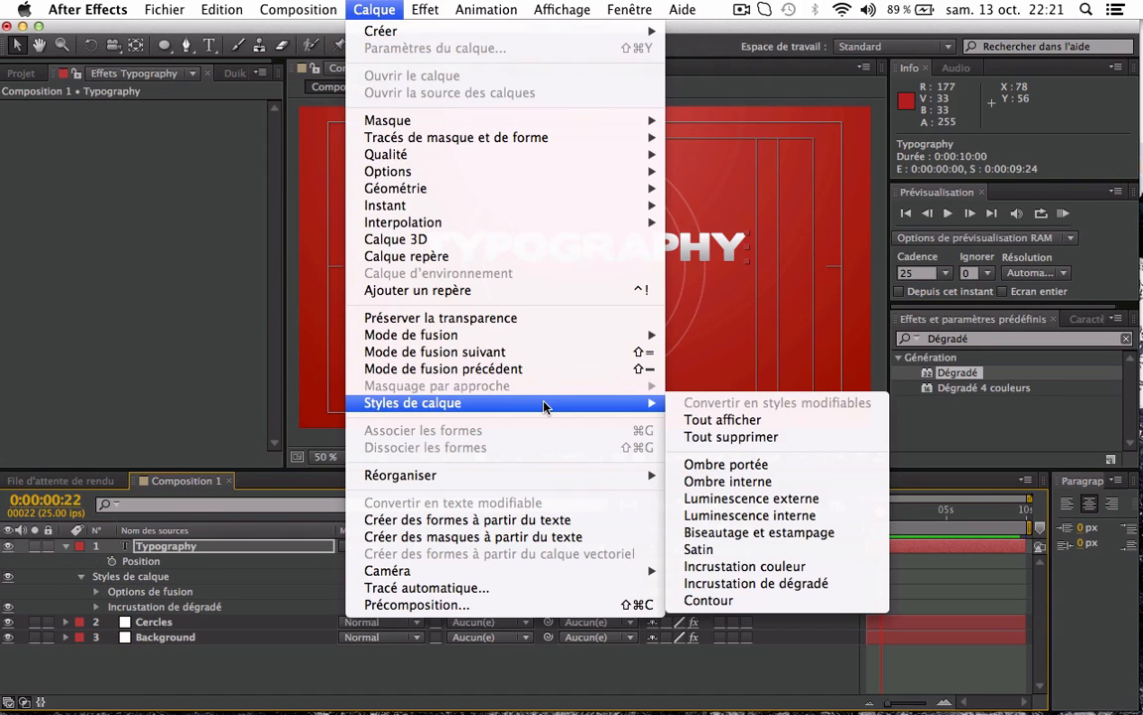
left_click(836, 469)
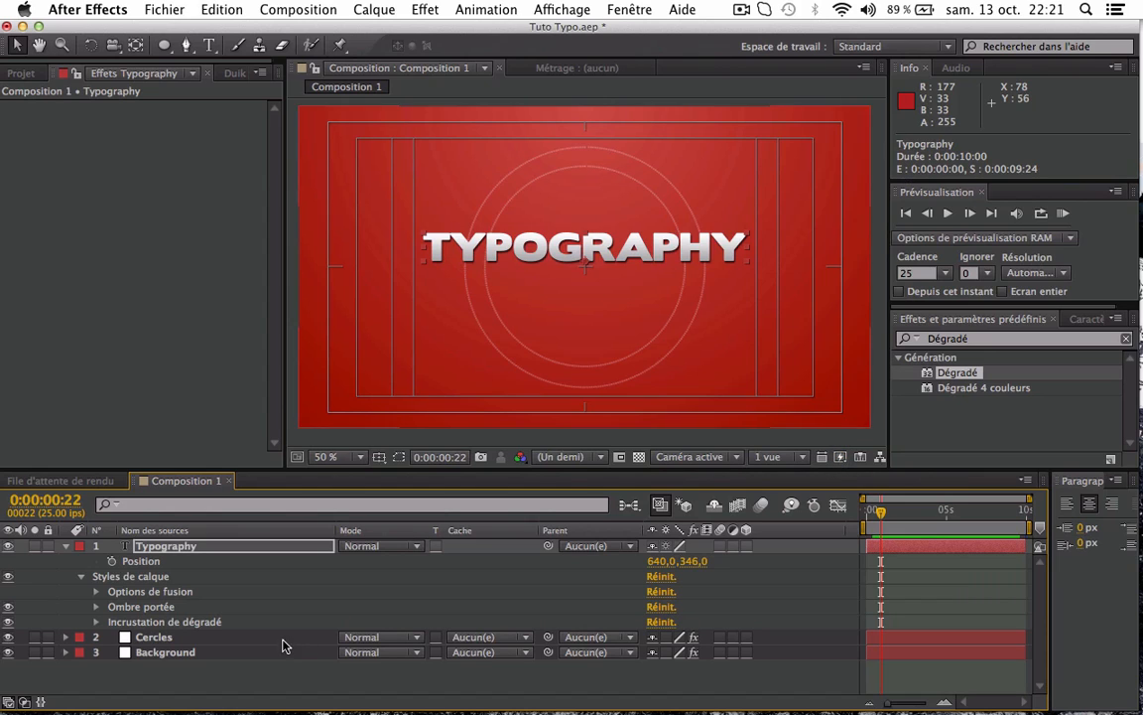
left_click(96, 608)
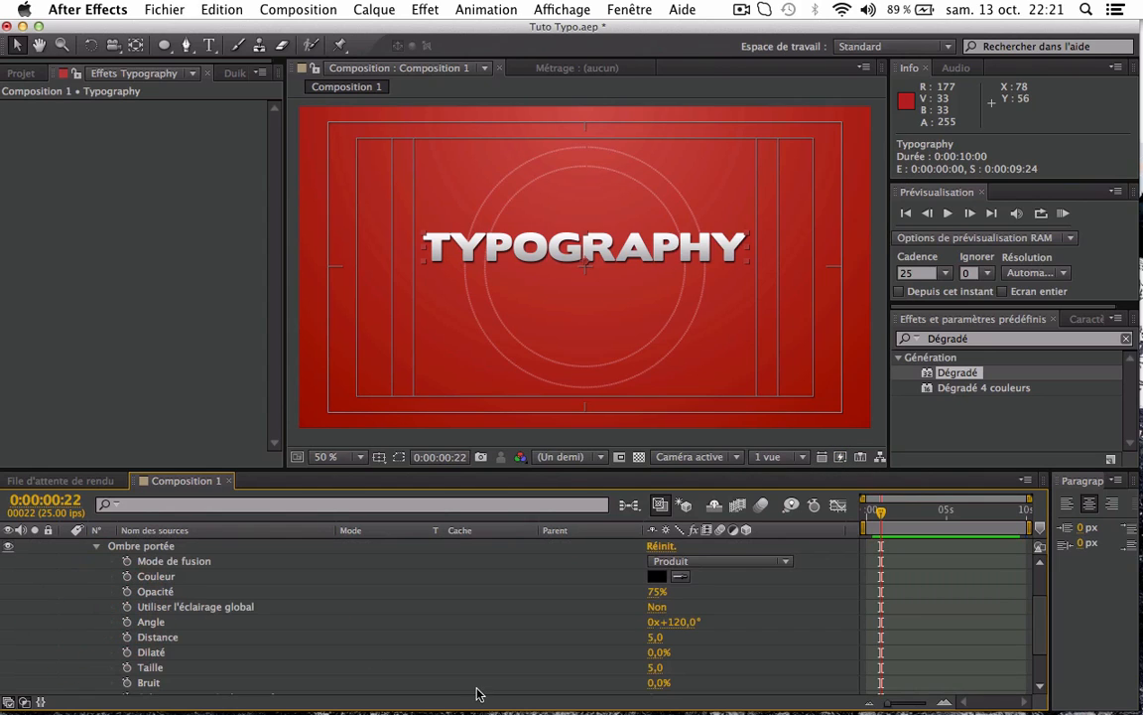
left_click_drag(657, 593, 644, 593)
left_click(652, 593)
left_click(654, 592)
type("5")
key("Return")
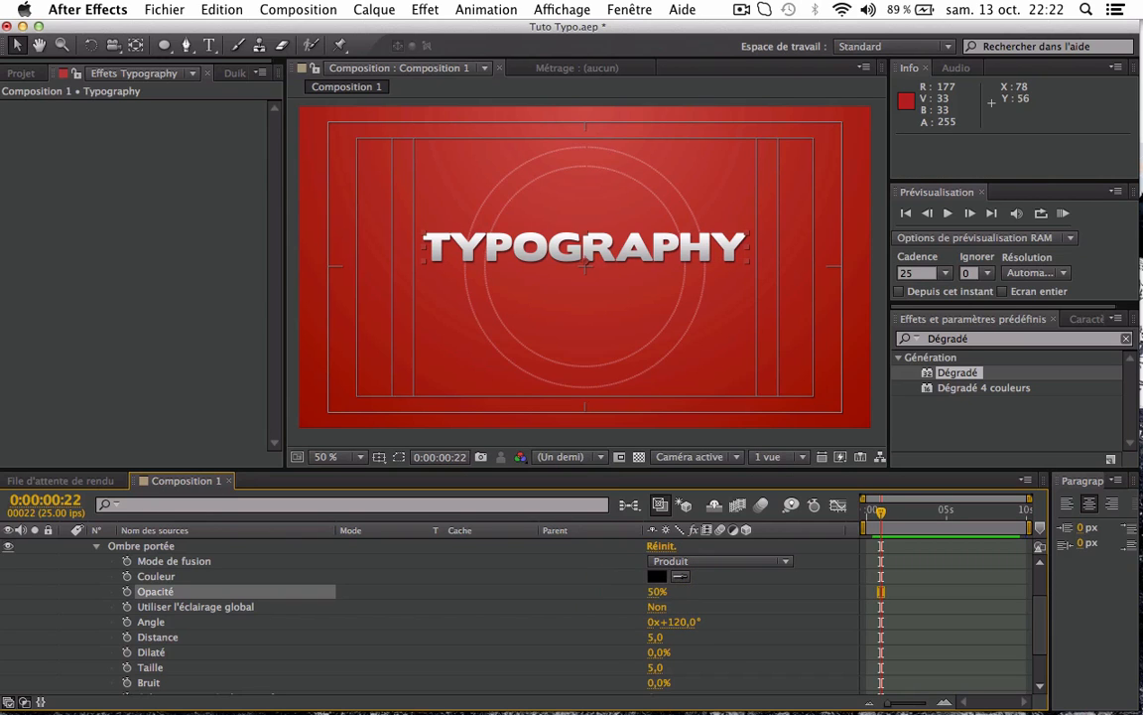
- Set the text's drop shadow angle to 60° and its distance to 3
key("period")
key("space")
left_click_drag(563, 289, 620, 289)
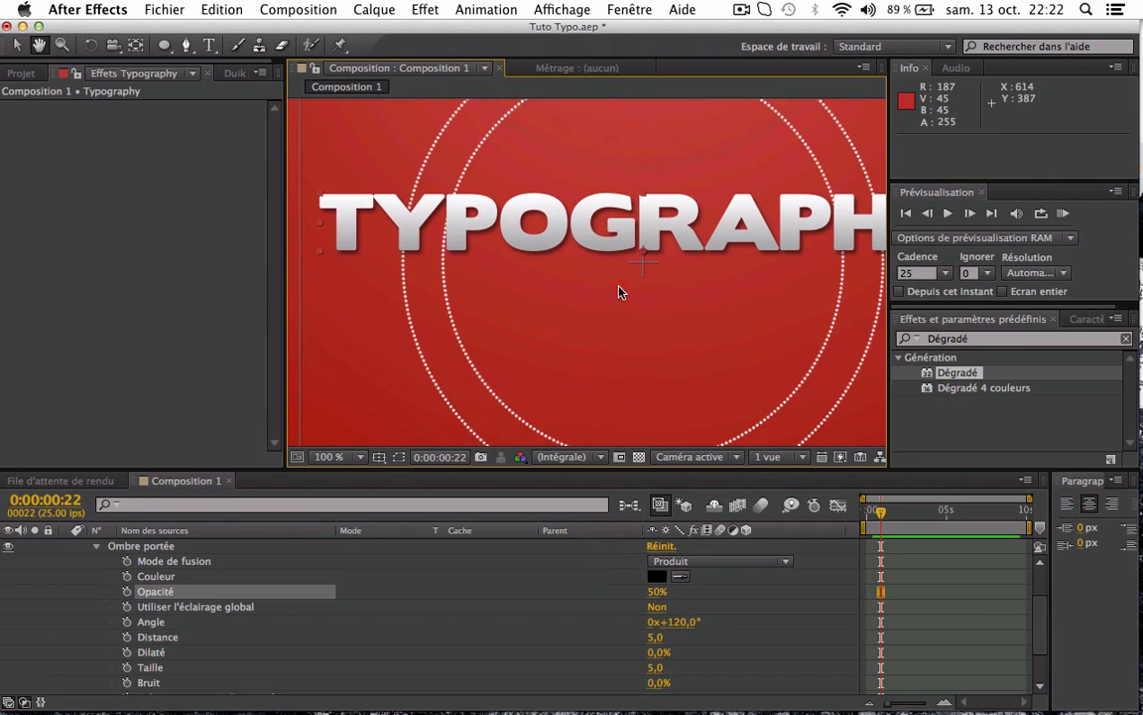
left_click_drag(688, 621, 606, 624)
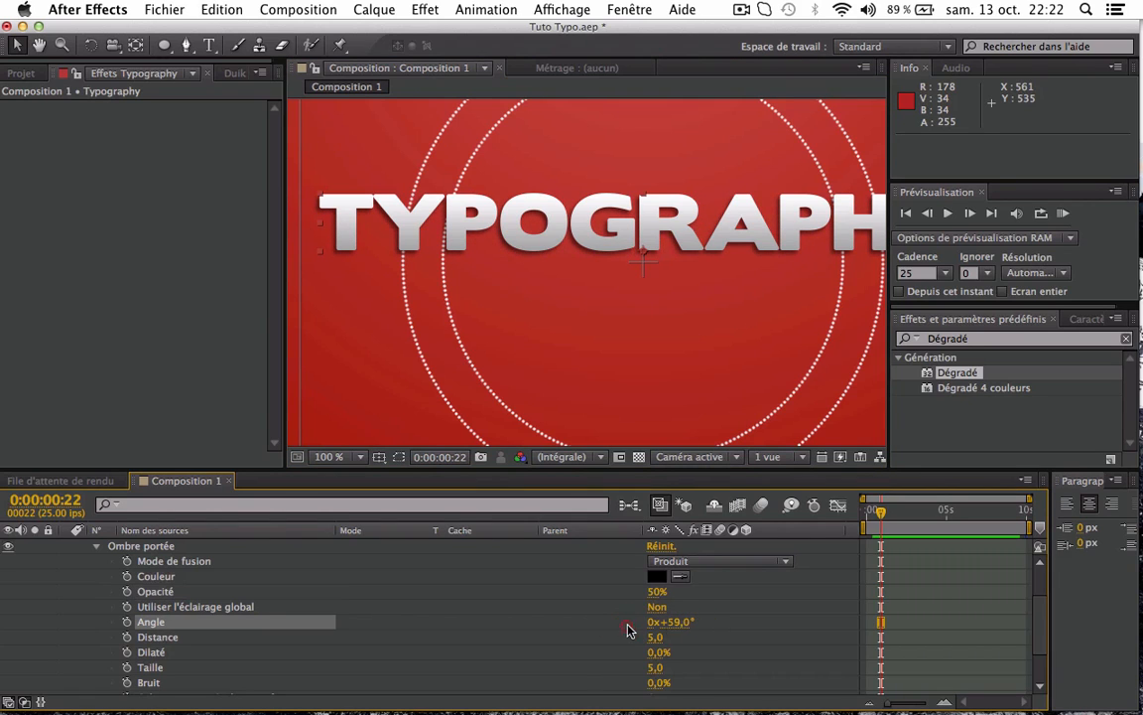
left_click(679, 622)
type("60")
key("Return")
mouse_move(656, 637)
left_mouse_down()
mouse_move(695, 637)
mouse_move(652, 643)
left_mouse_up()
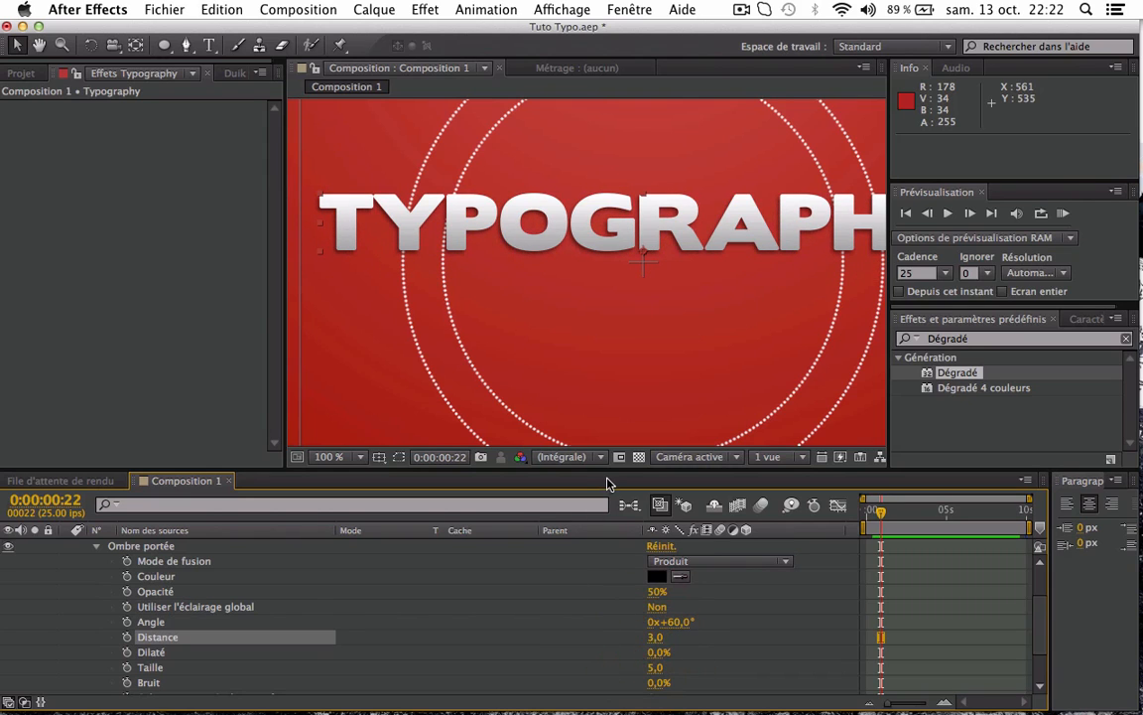
scroll(648, 286, "down", 2)
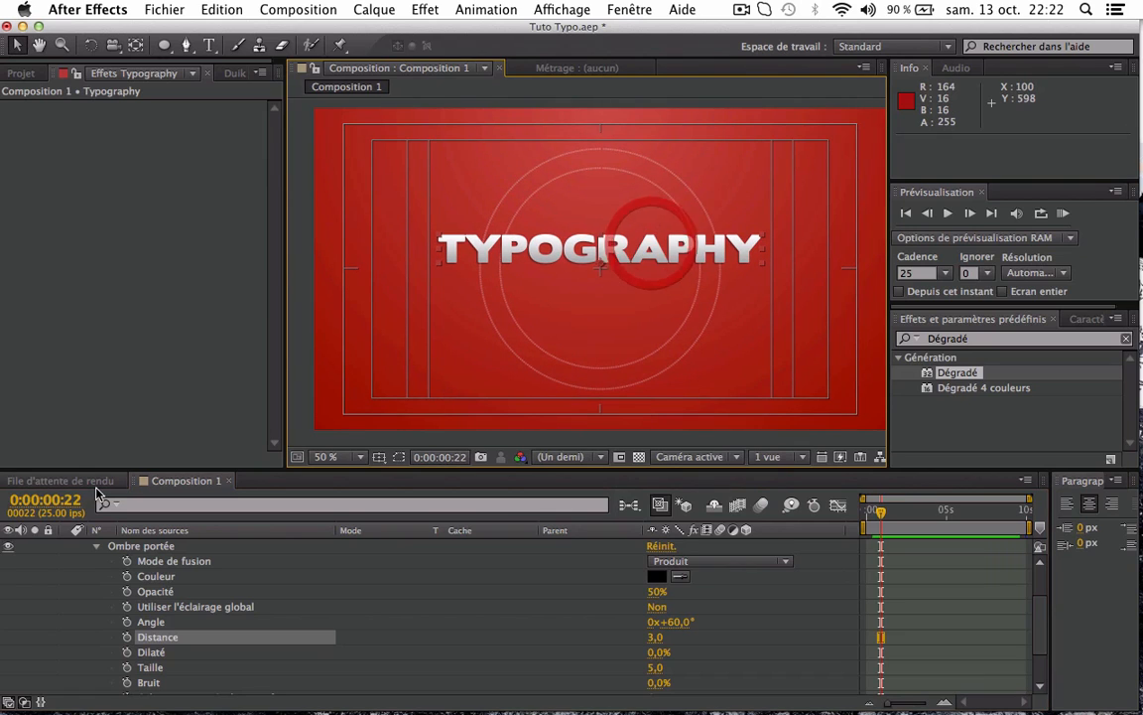
left_click(95, 546)
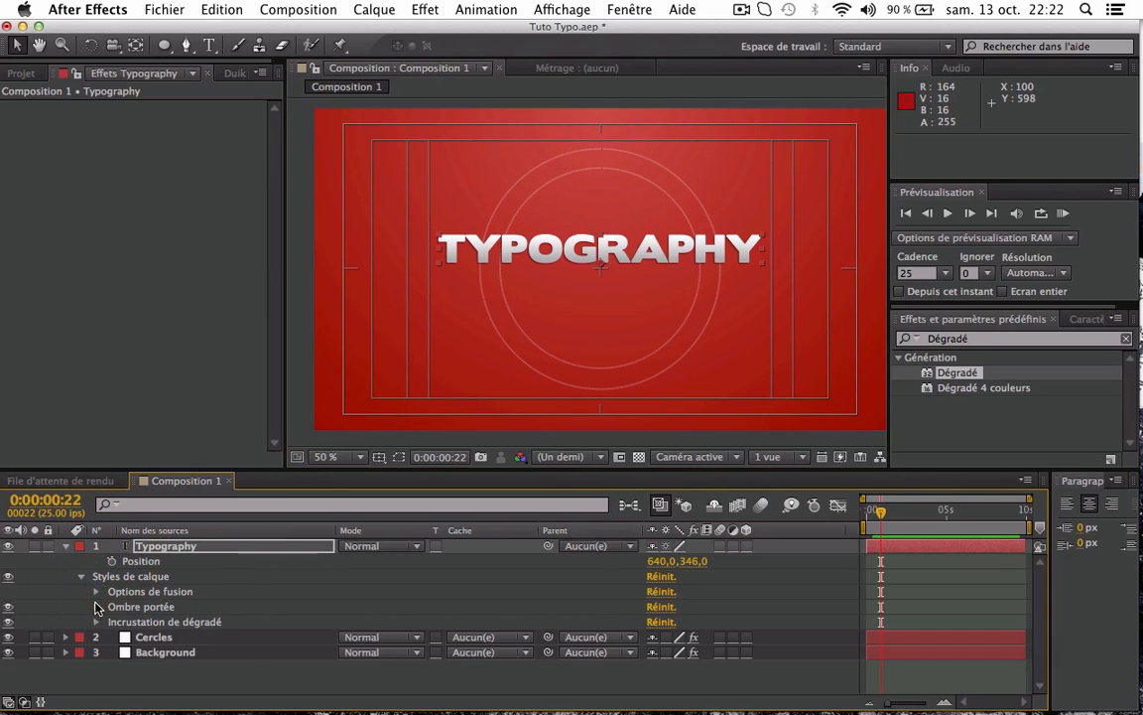
left_click(66, 546)
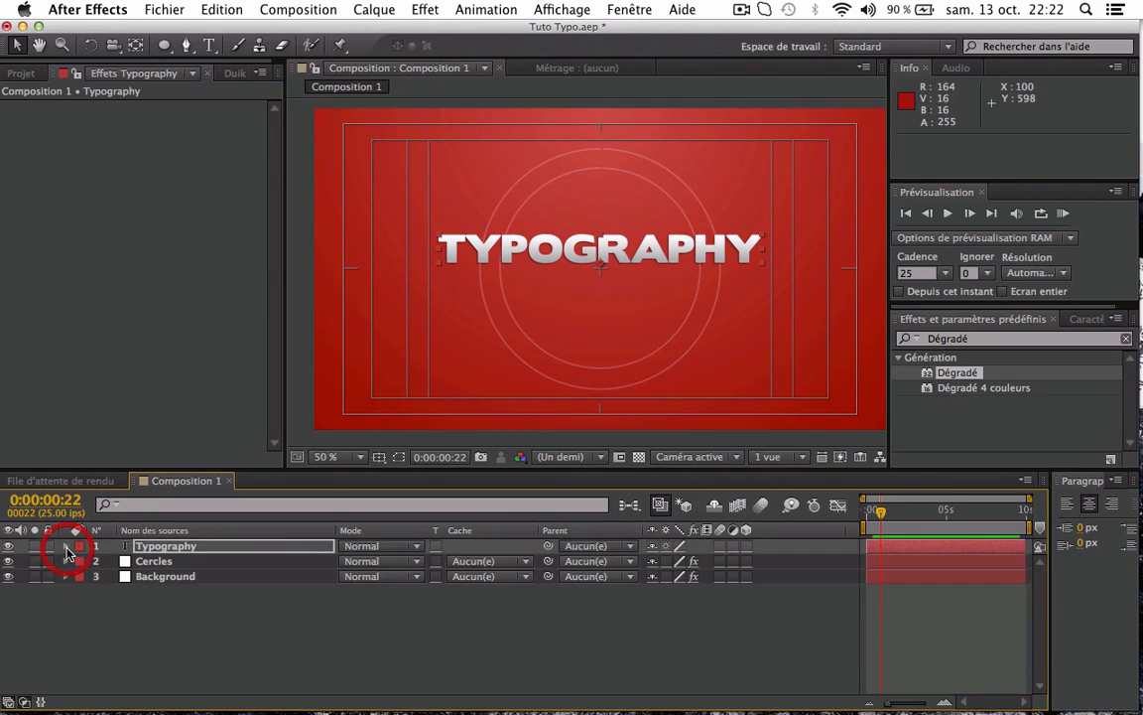
- Place a duplicate of the Typography layer beneath the original and move the copy down to position 640, 418
left_click(179, 546)
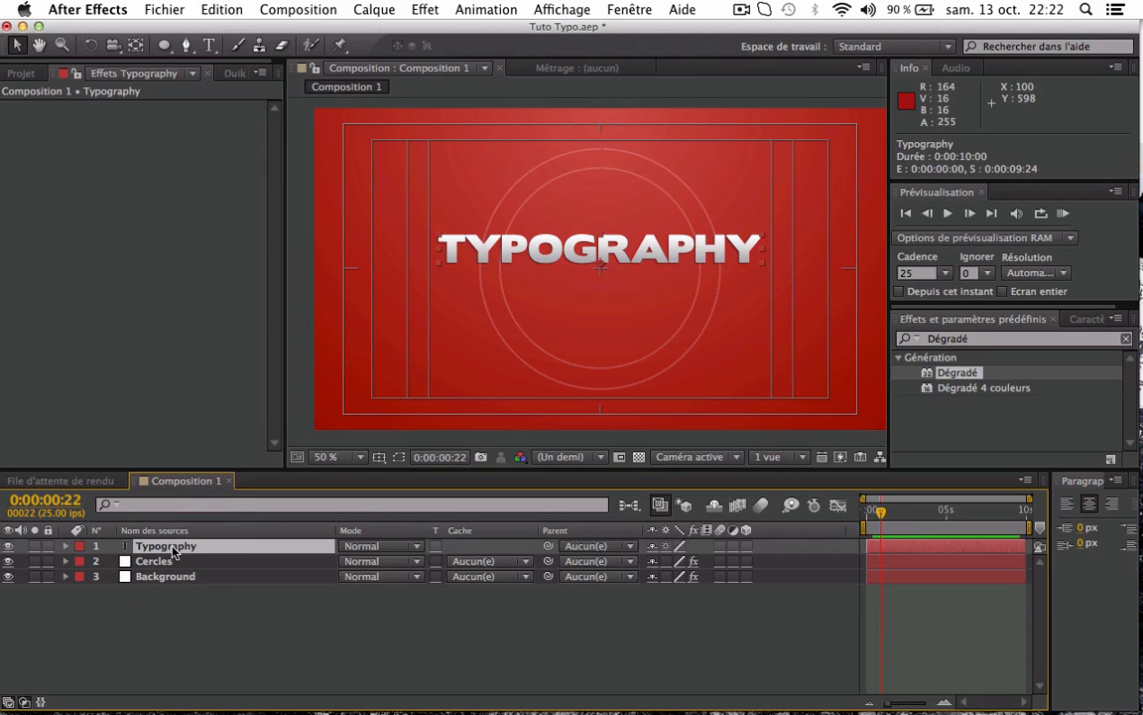
left_click(236, 9)
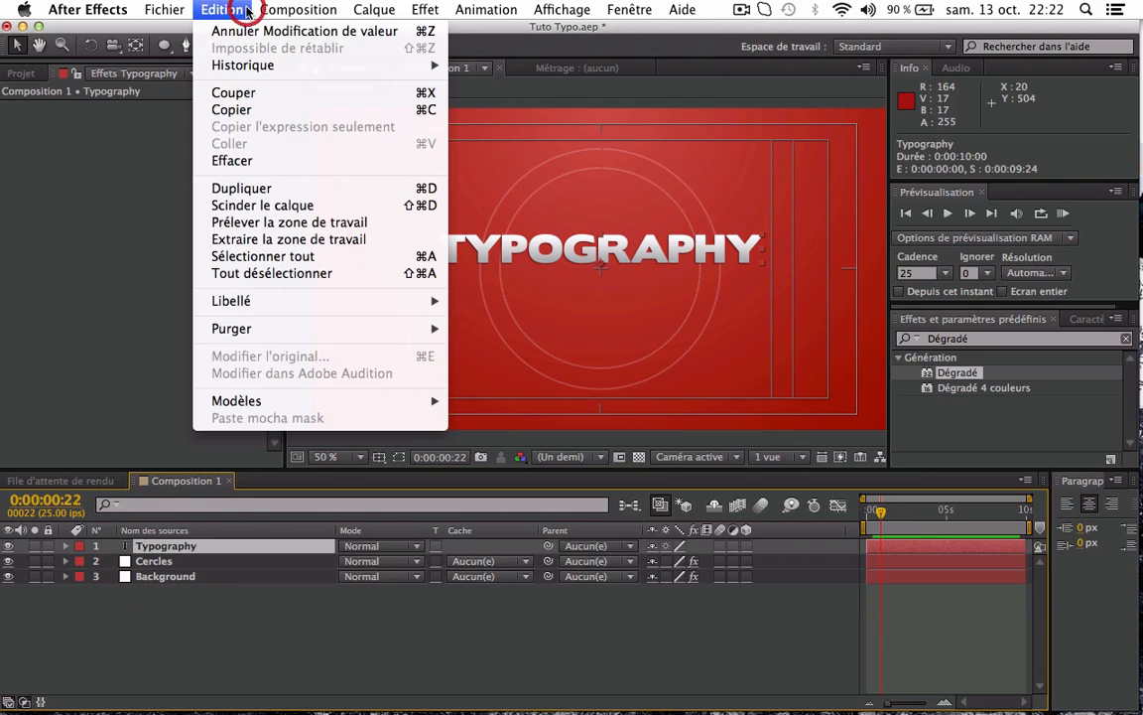
left_click(255, 546)
key("super+d")
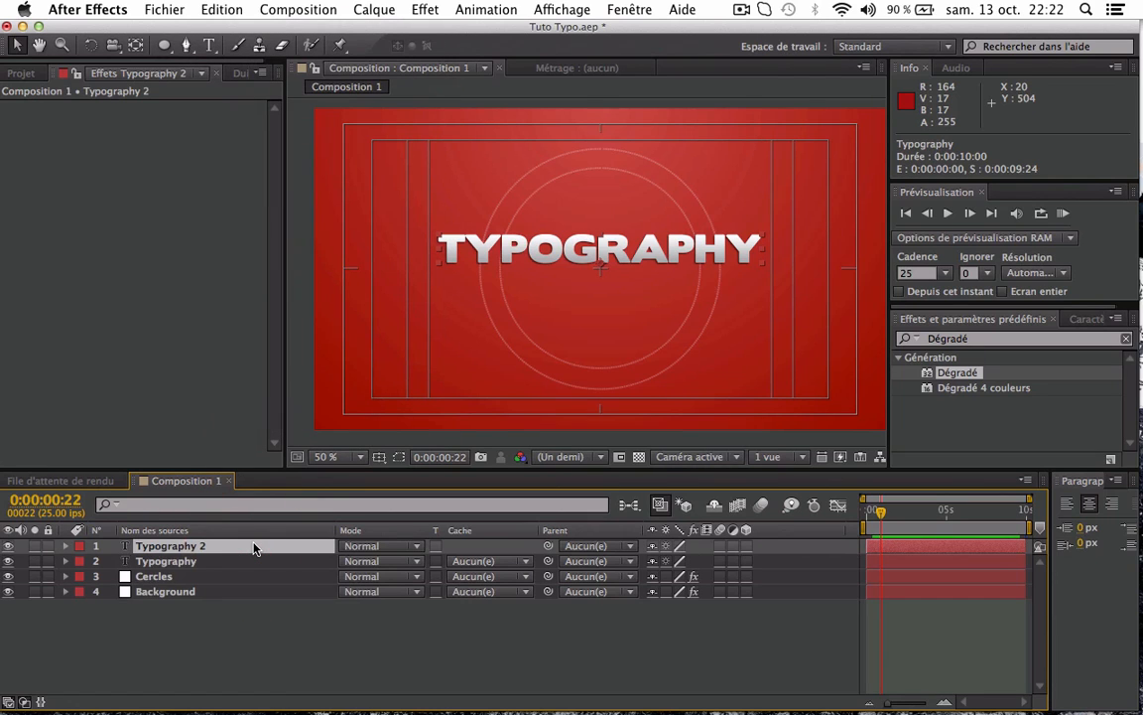
left_click_drag(253, 549, 211, 564)
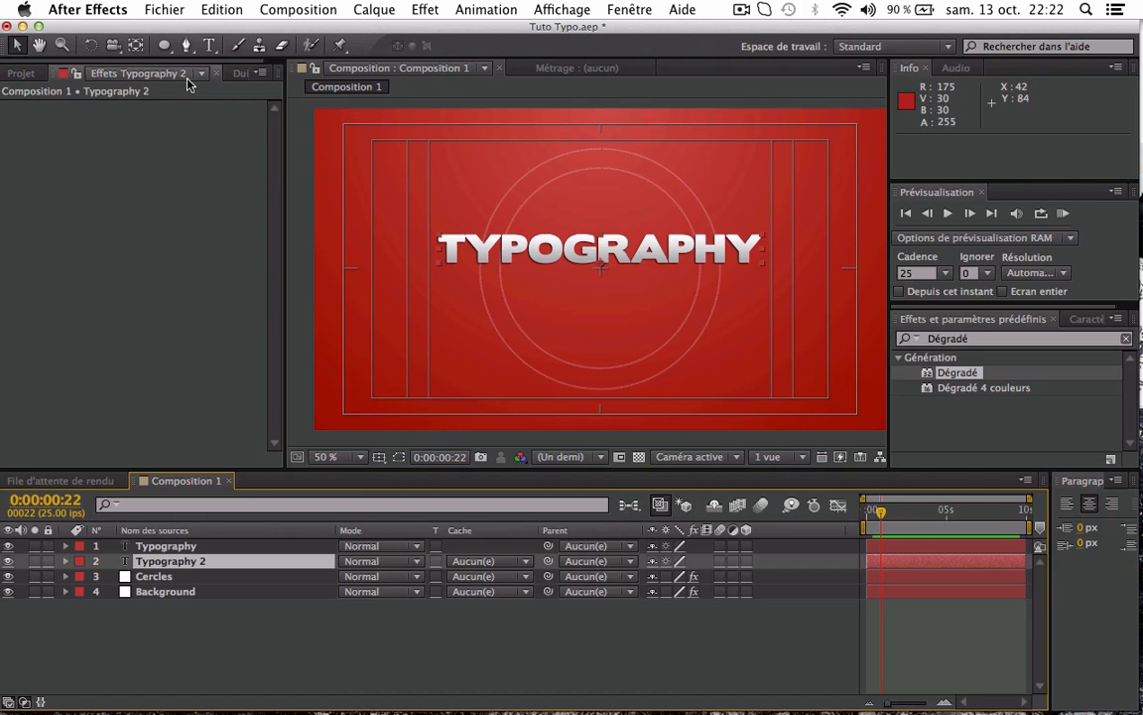
left_click_drag(745, 250, 693, 291)
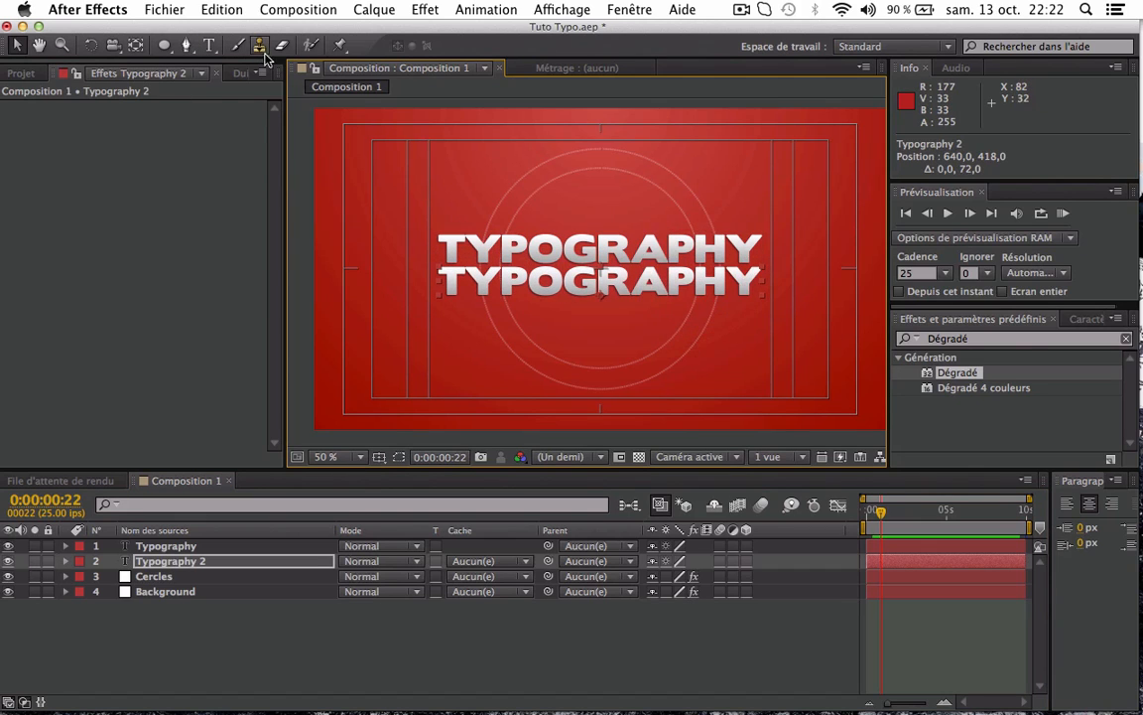
- Replace the text of the Typography 2 layer with ANIMATION
left_click(206, 46)
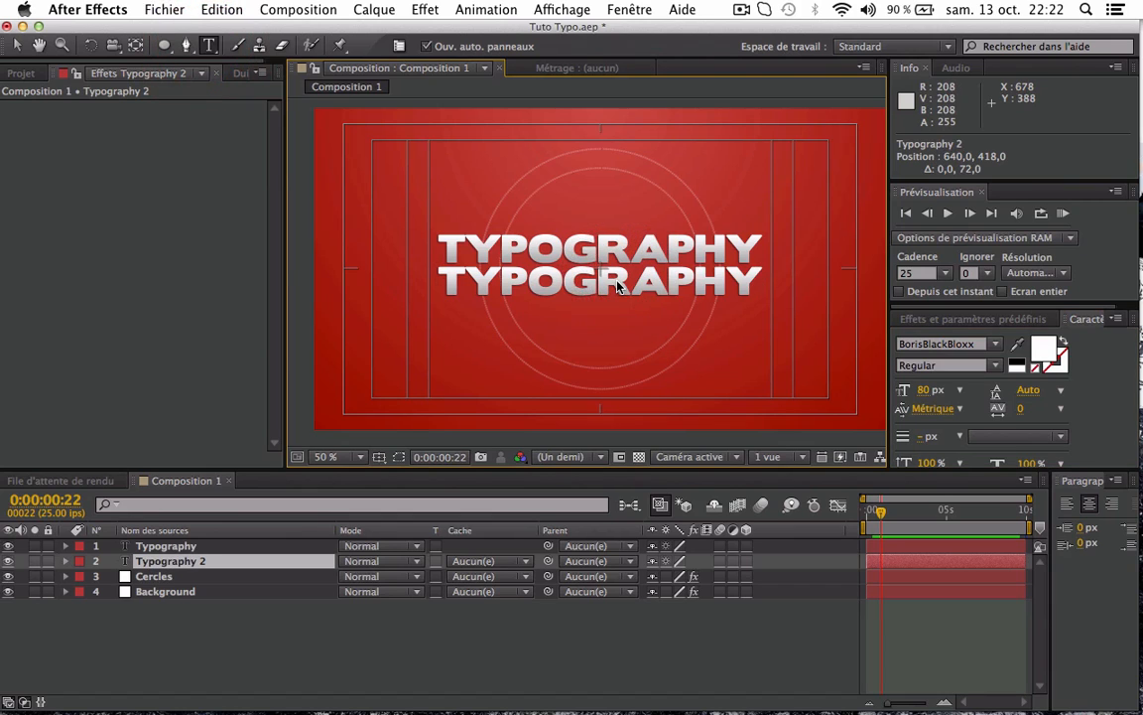
double_click(617, 286)
key("BackSpace")
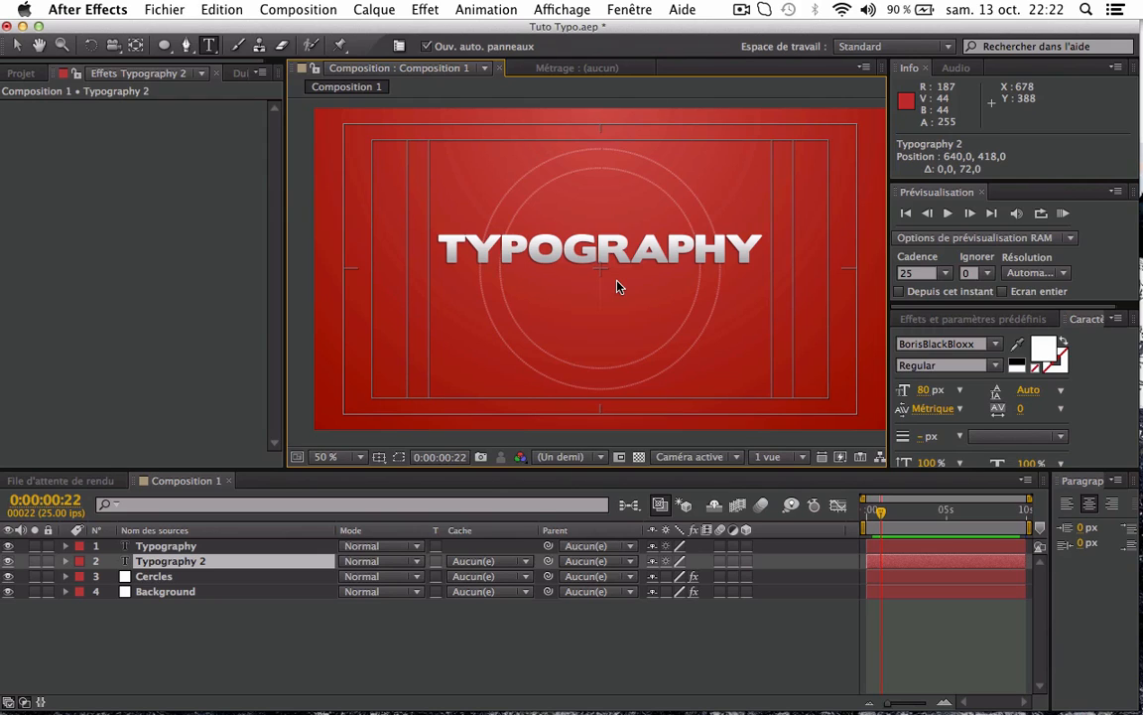
type("ANIMATION")
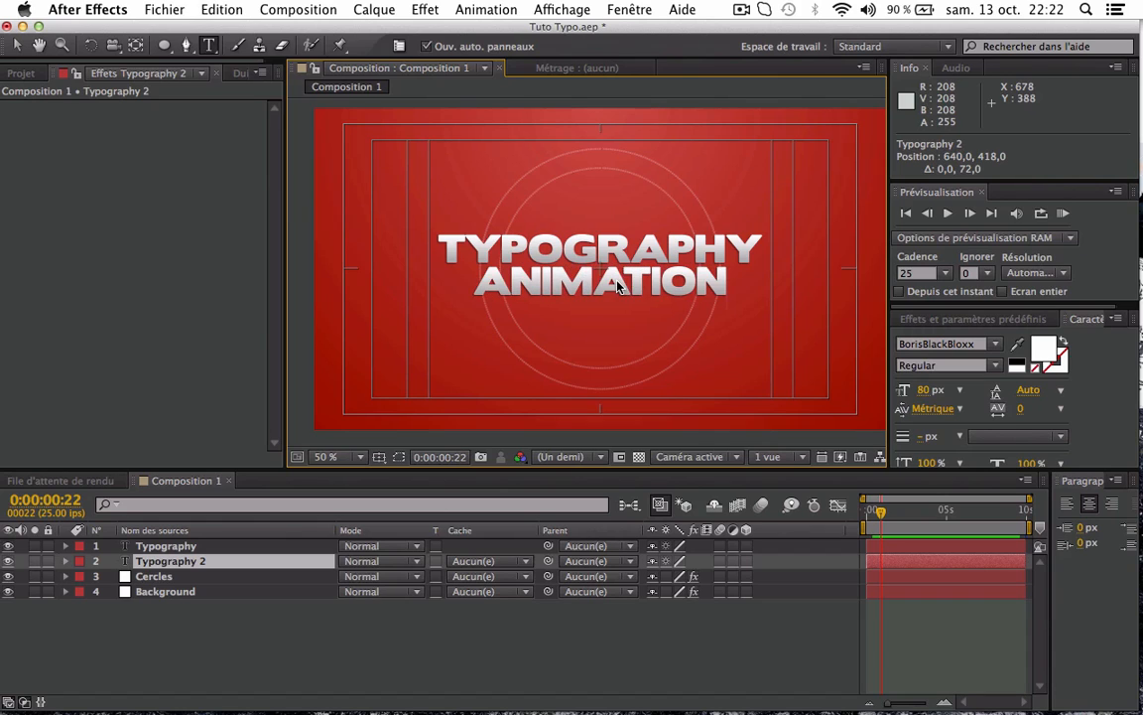
- Change the font of the whole word ANIMATION to Miso (TT)
left_click(953, 344)
type("Miso (TT")
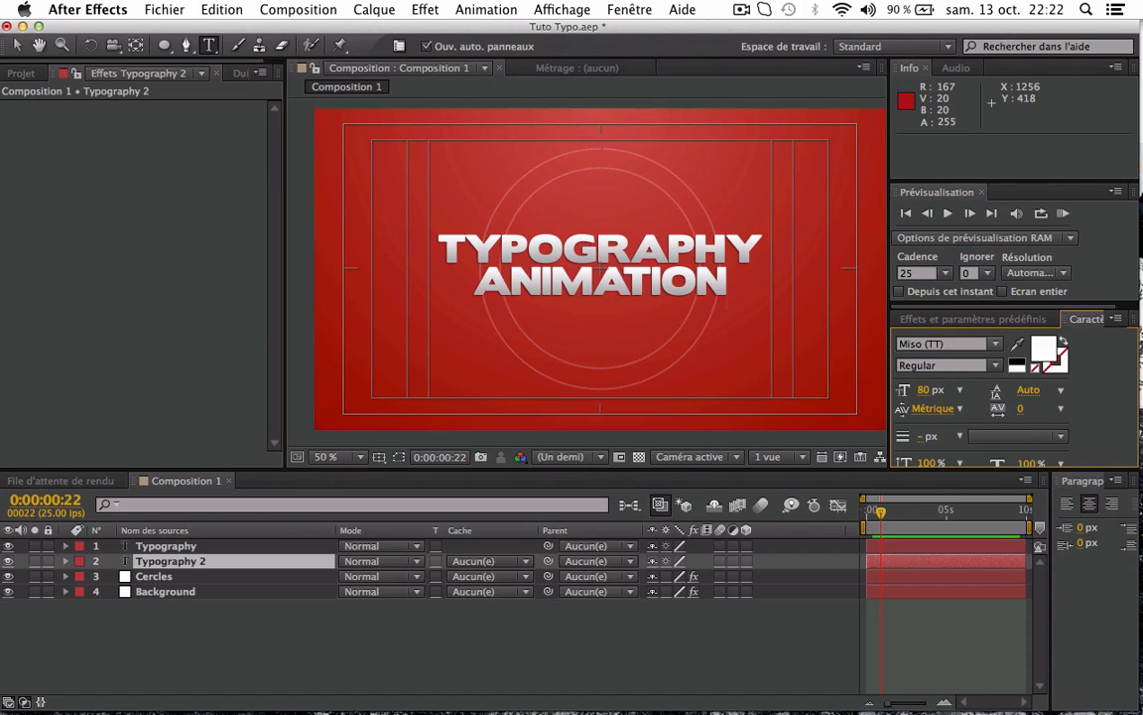
left_click(966, 369)
double_click(624, 277)
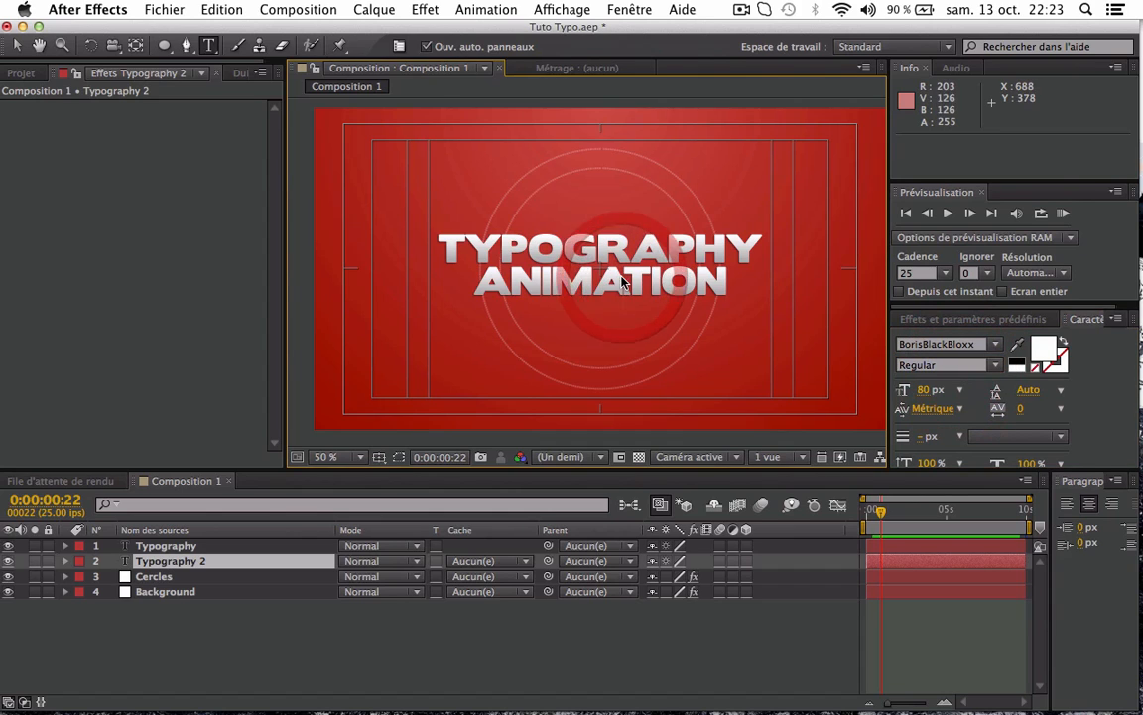
left_click(944, 347)
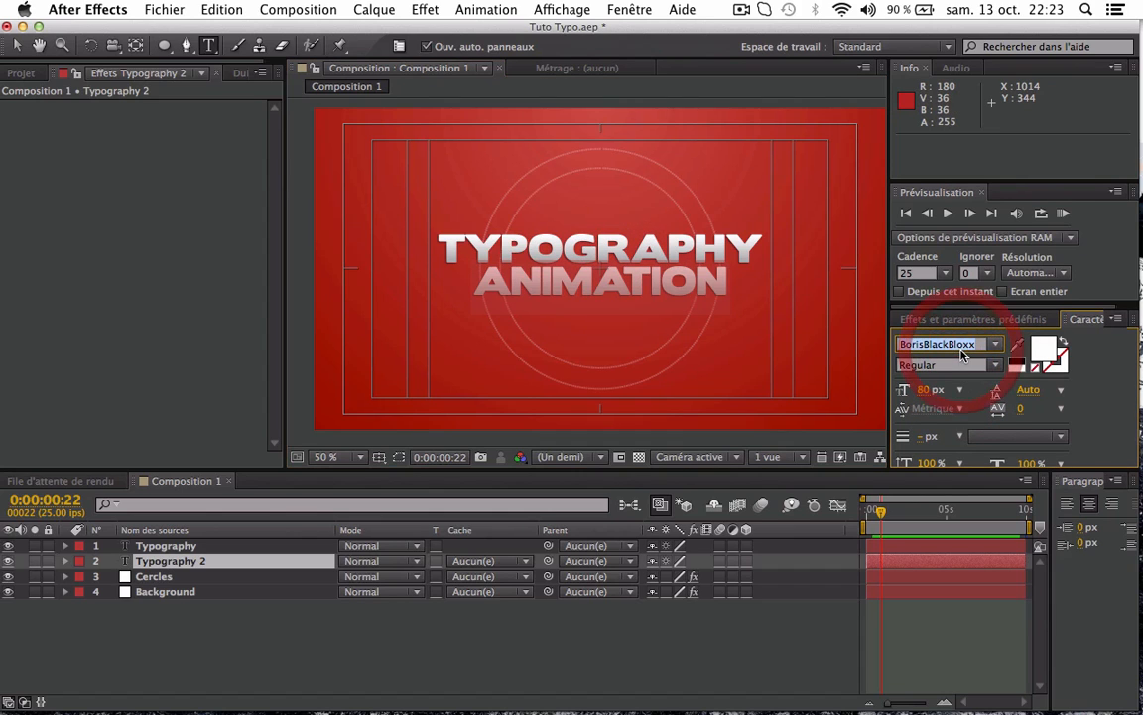
type("Miso (TT")
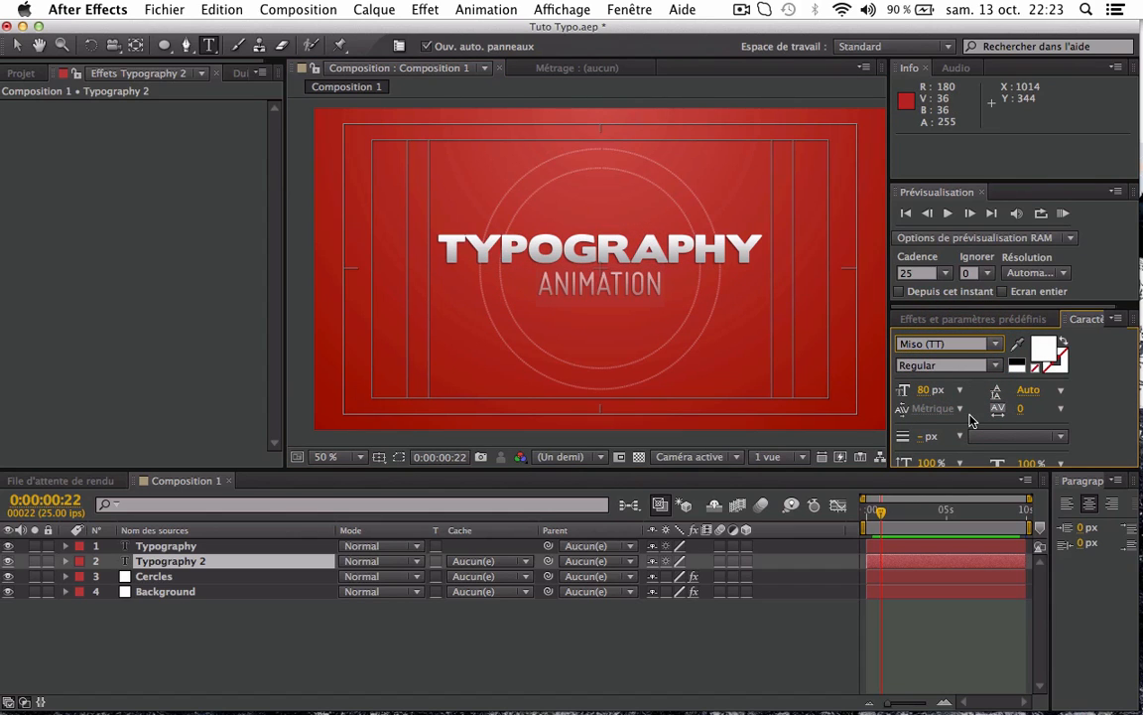
- Set the font size of the word ANIMATION to 90 px
left_click(923, 390)
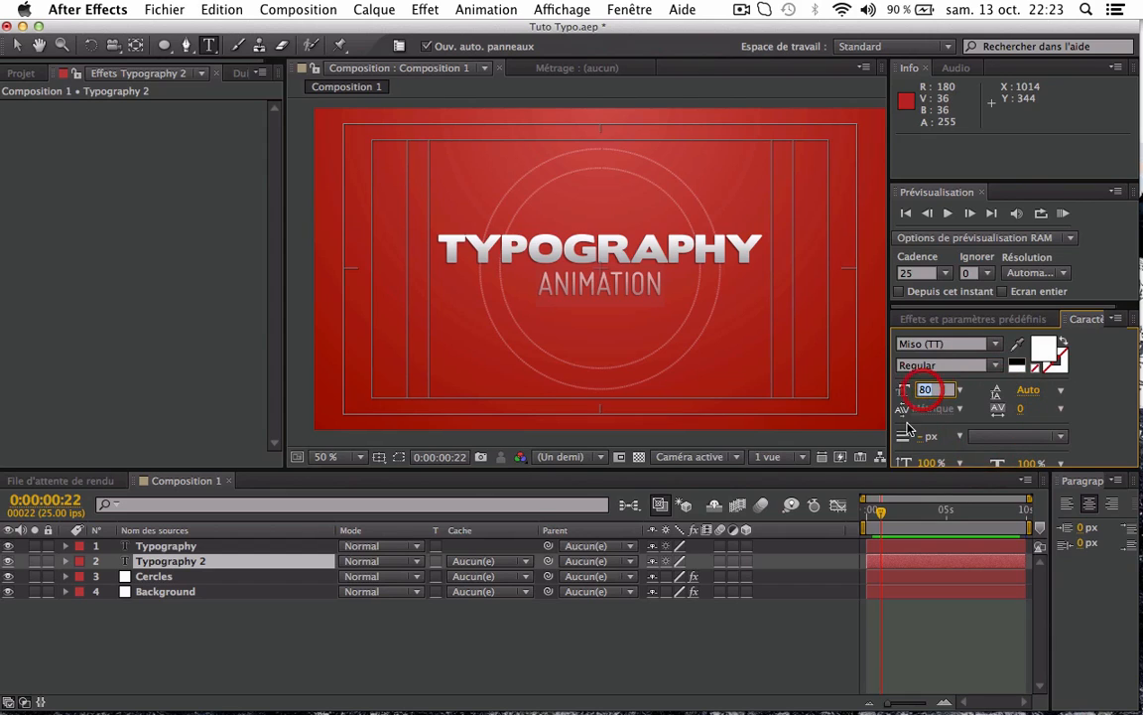
type("85")
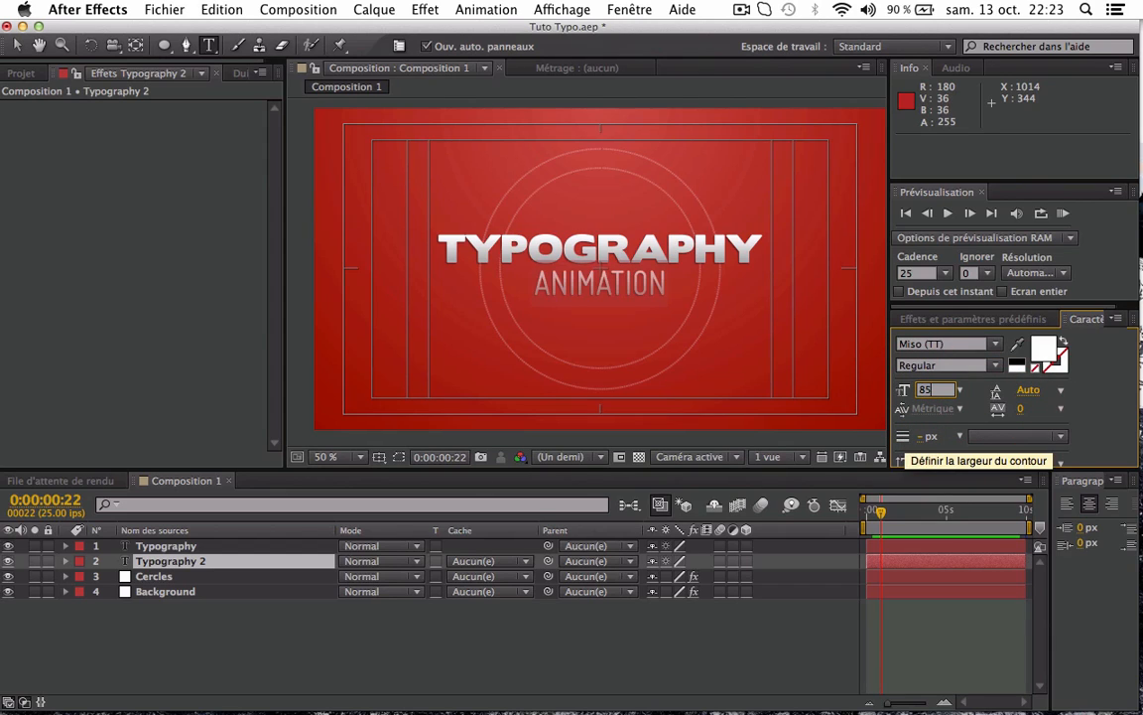
type("90")
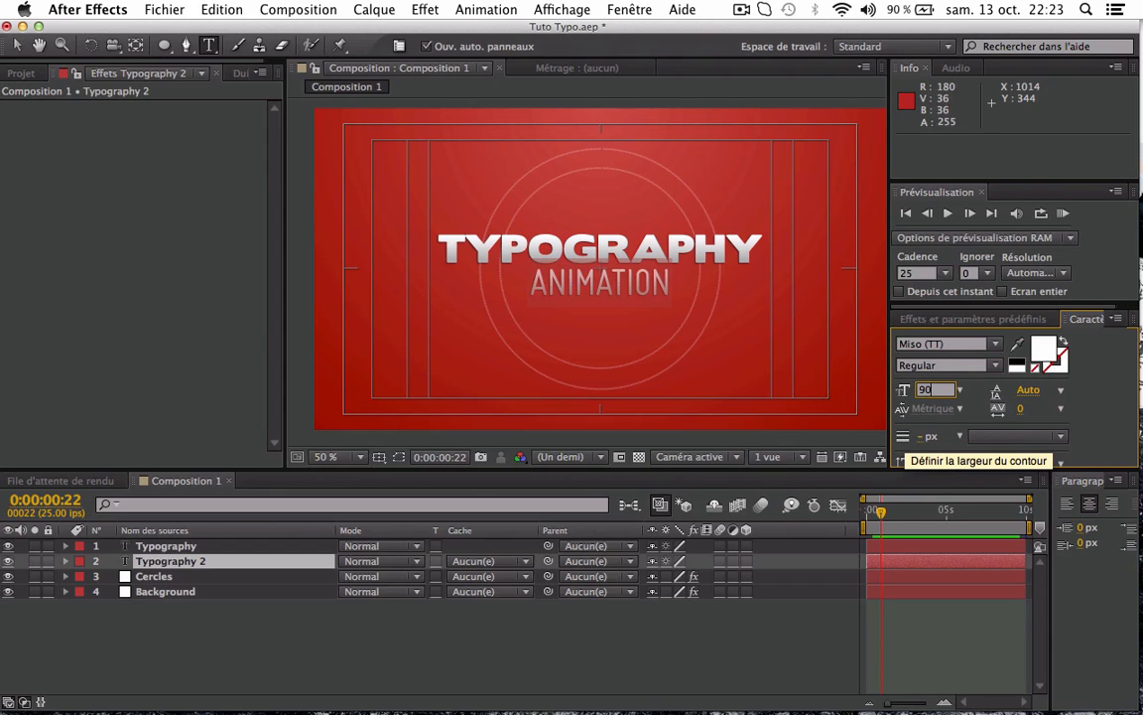
left_click(1099, 404)
- Set the tracking of the word ANIMATION to 800
left_click(1022, 409)
type("313")
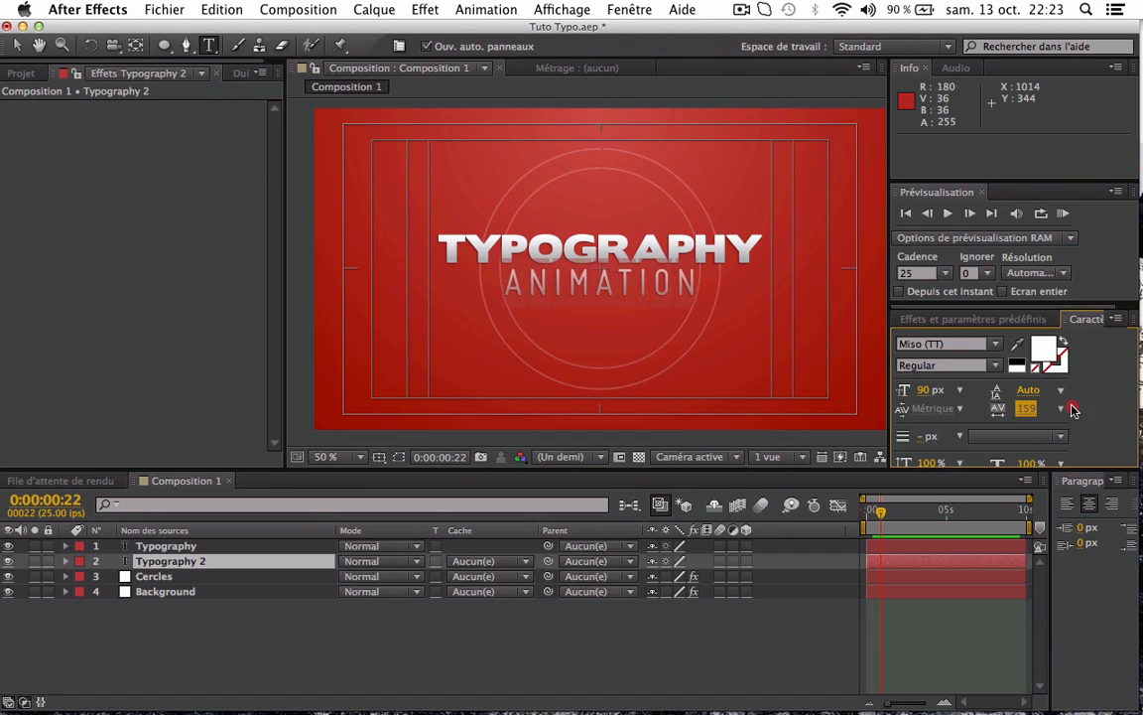
left_click(1026, 408)
type("800")
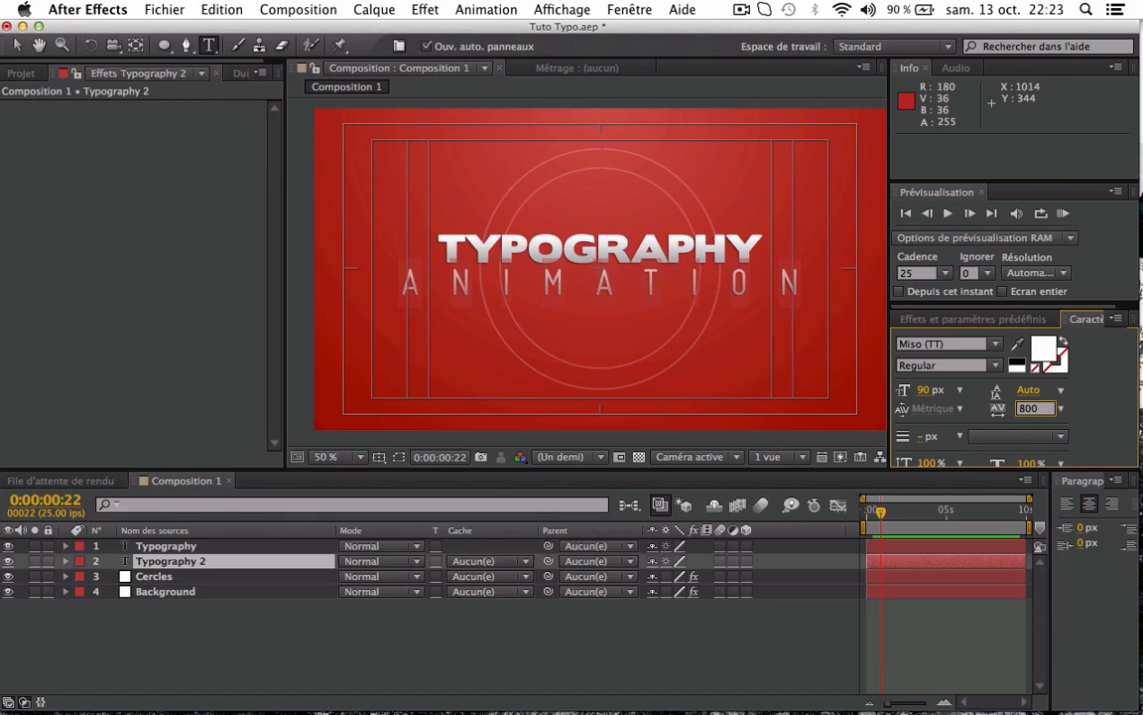
- Finish editing the text and nudge ANIMATION slightly further below TYPOGRAPHY
left_click(17, 46)
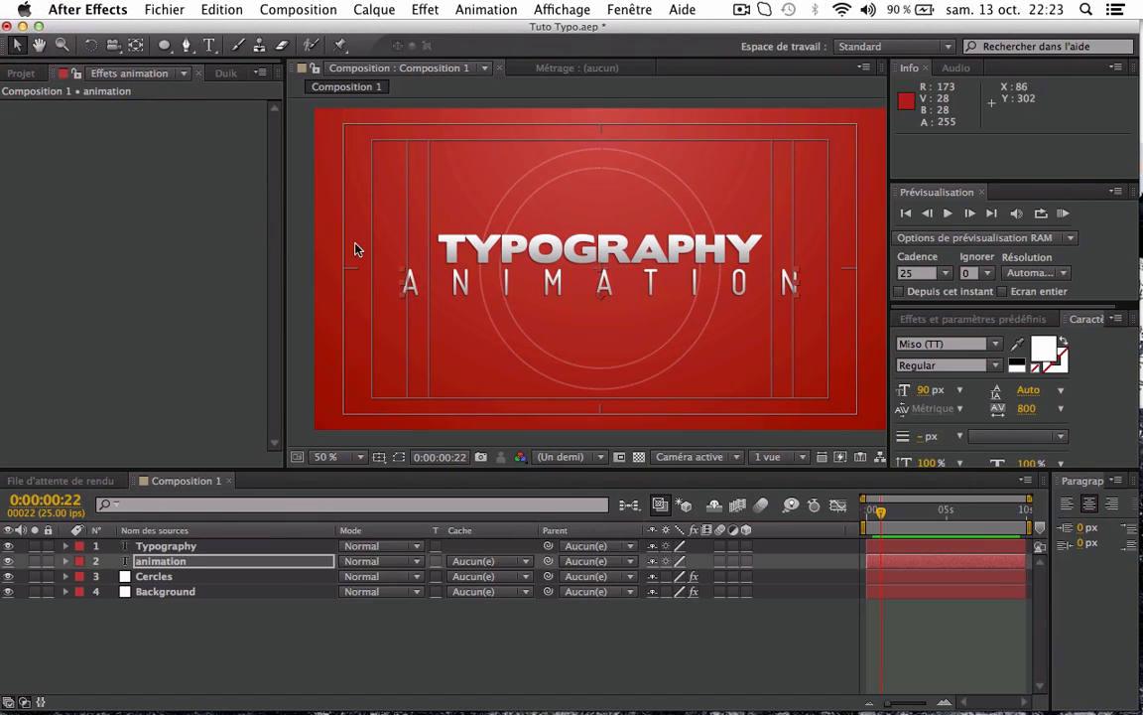
left_click_drag(639, 283, 615, 260)
left_click(427, 685)
key("space")
- Set the animation layer's tracking to 700
left_click(242, 562)
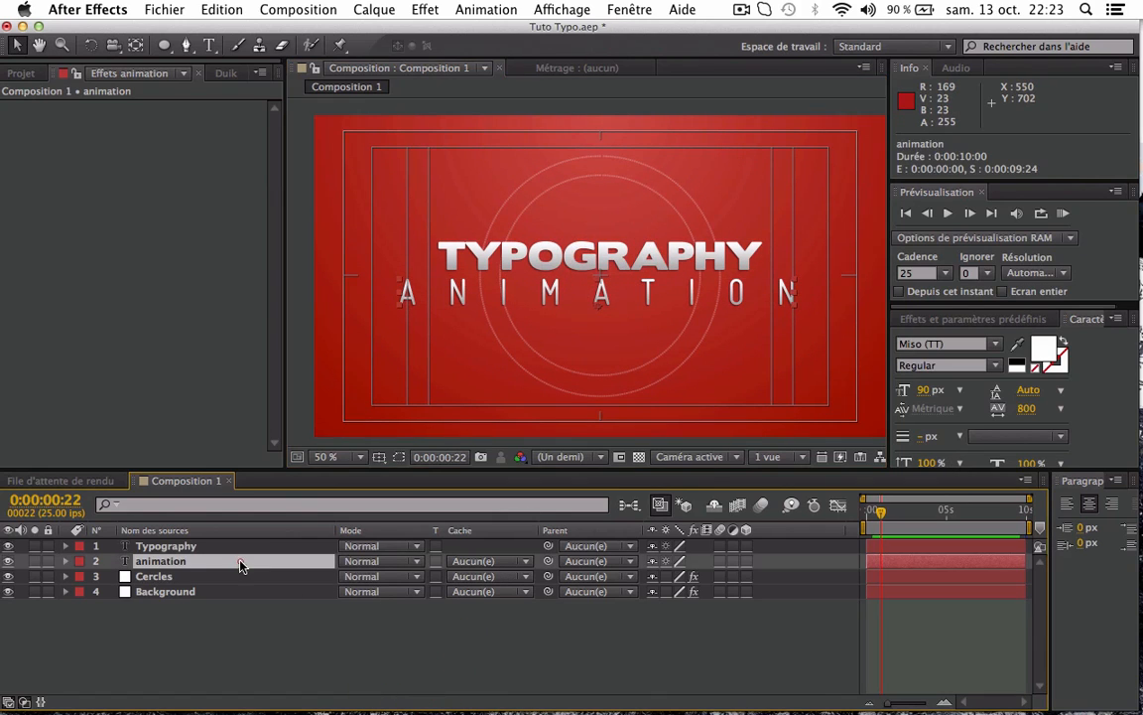
left_click(1025, 408)
type("700")
key("Return")
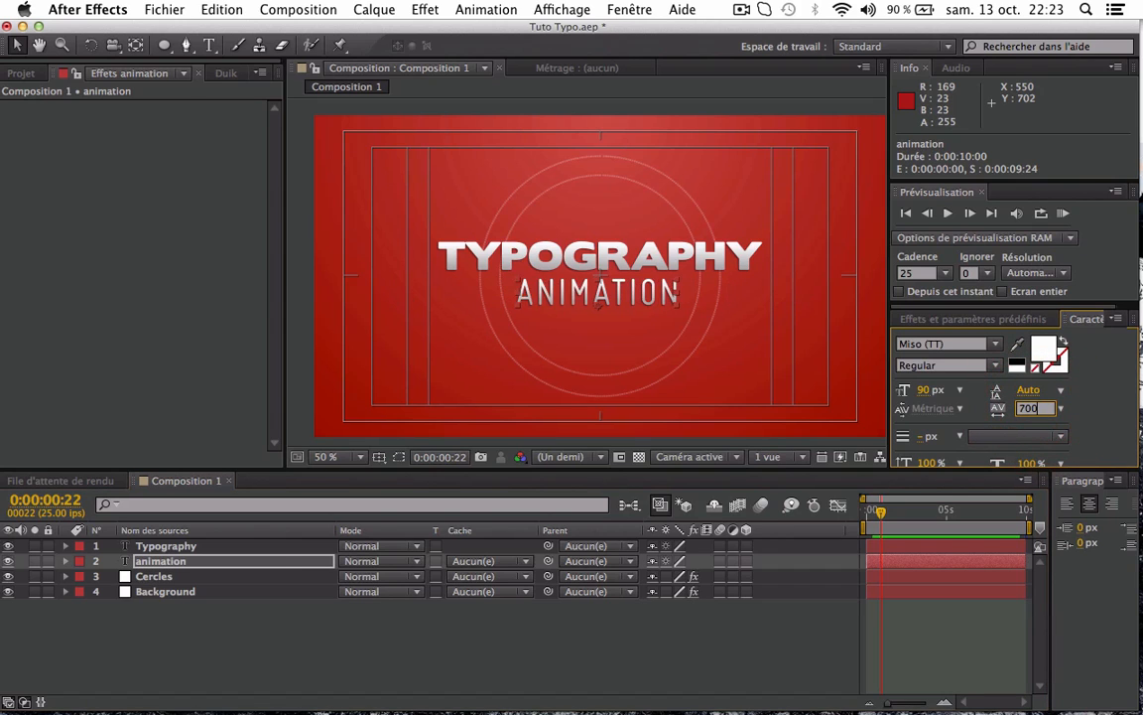
left_click(533, 653)
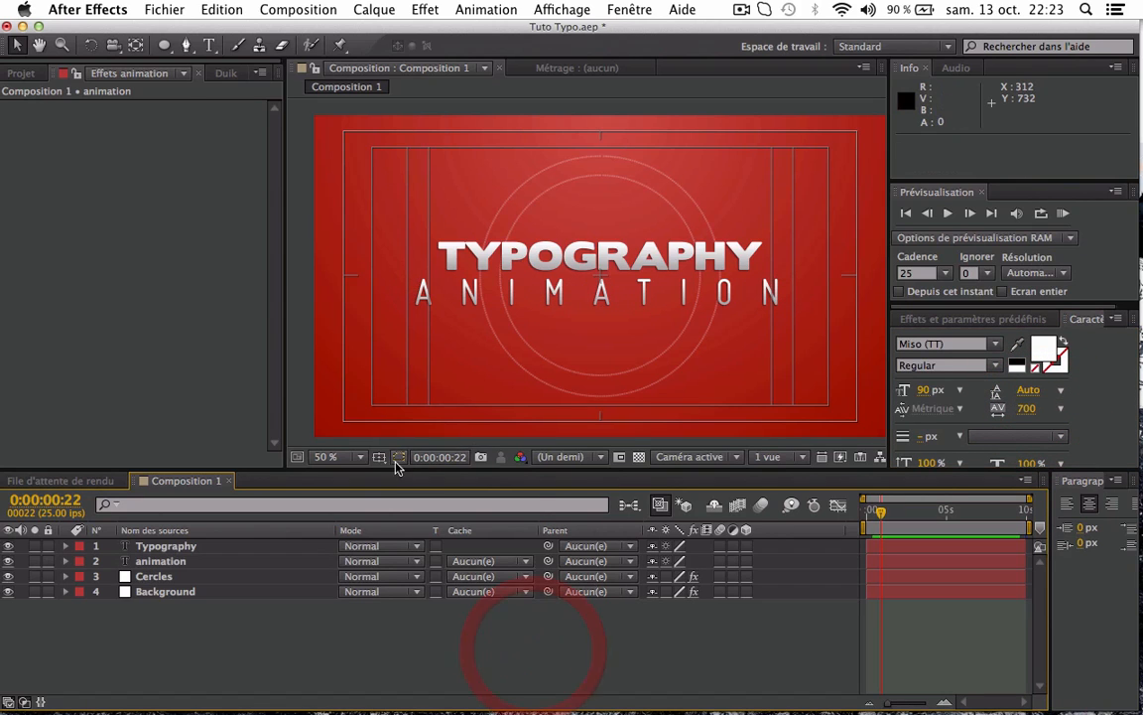
- Hide the title and action safe guides in the composition view and play the animation
left_click(379, 456)
left_click(407, 475)
key("space")
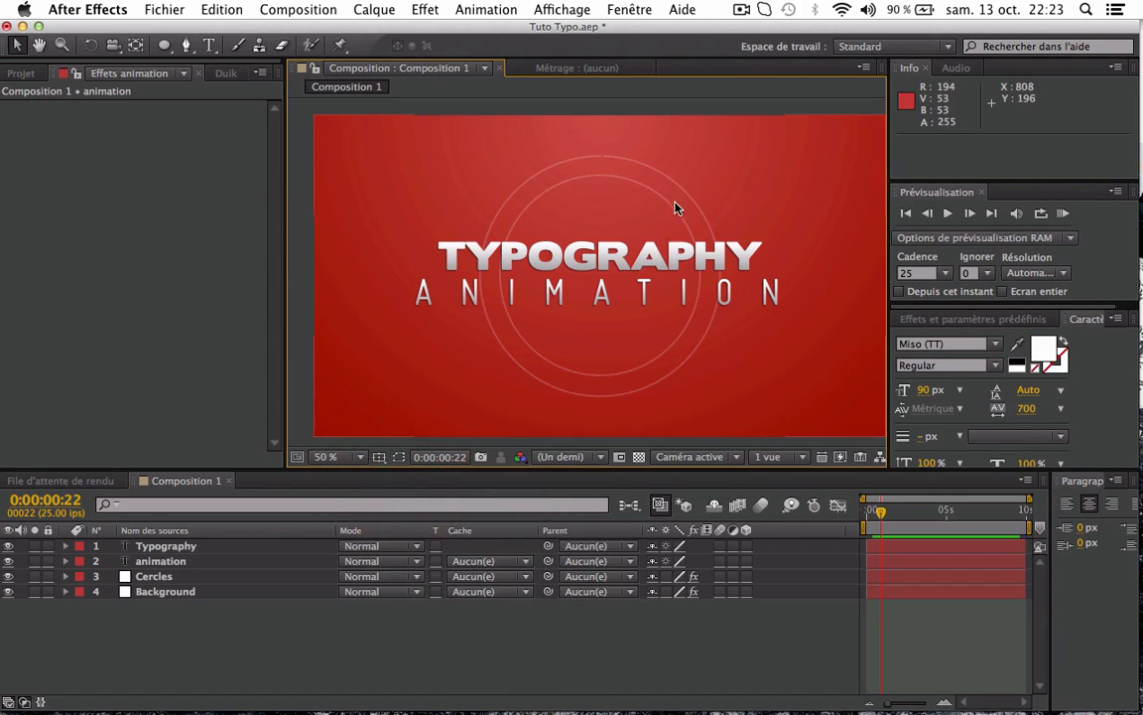
- Try to reposition the Typography and animation layers together in the composition, and undo the moves
left_click(185, 547)
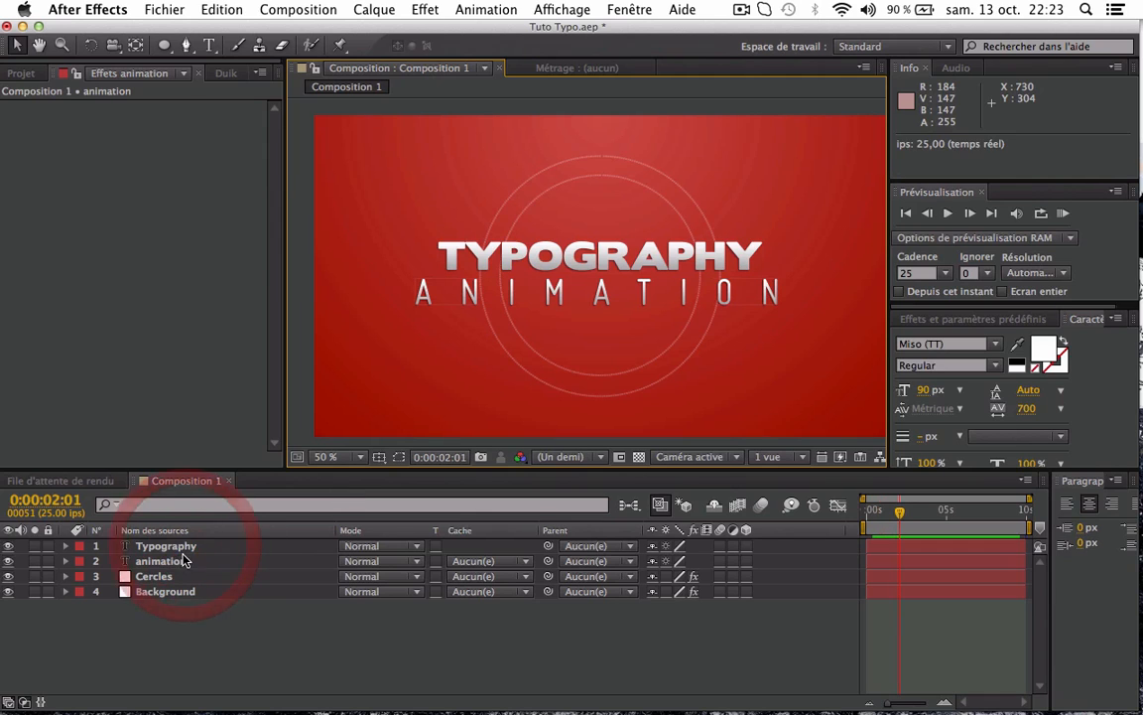
left_click(184, 560)
left_click(182, 546, "shift")
left_click_drag(651, 261, 659, 270)
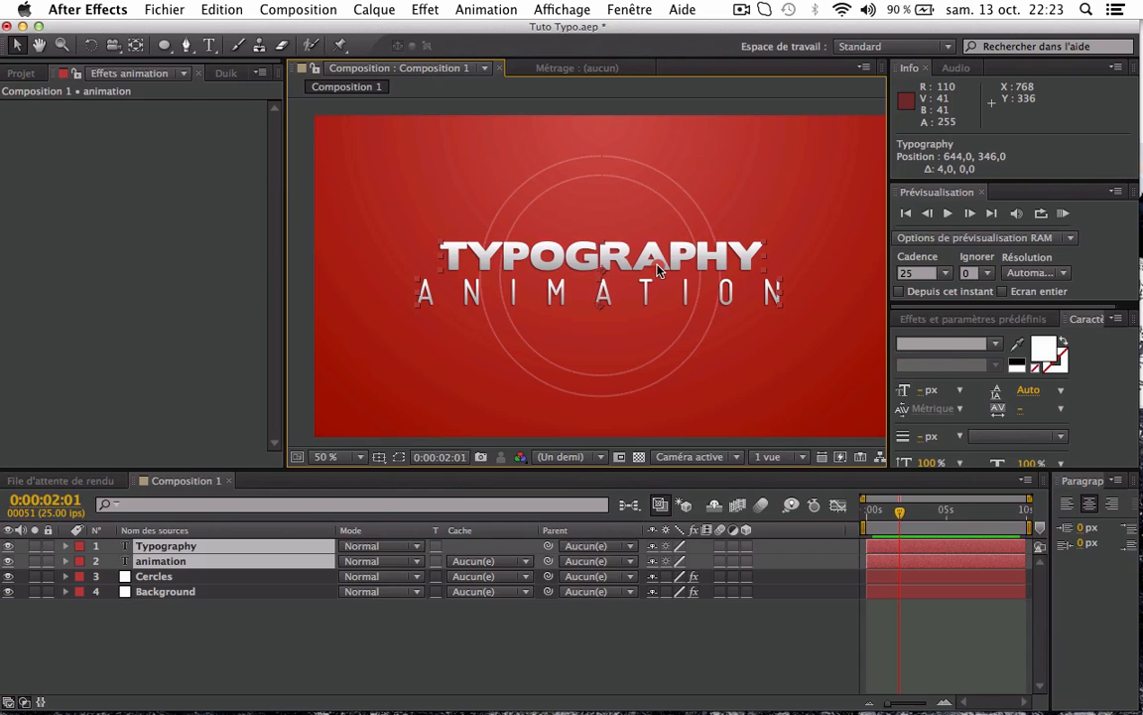
key("super+z")
key("super+z")
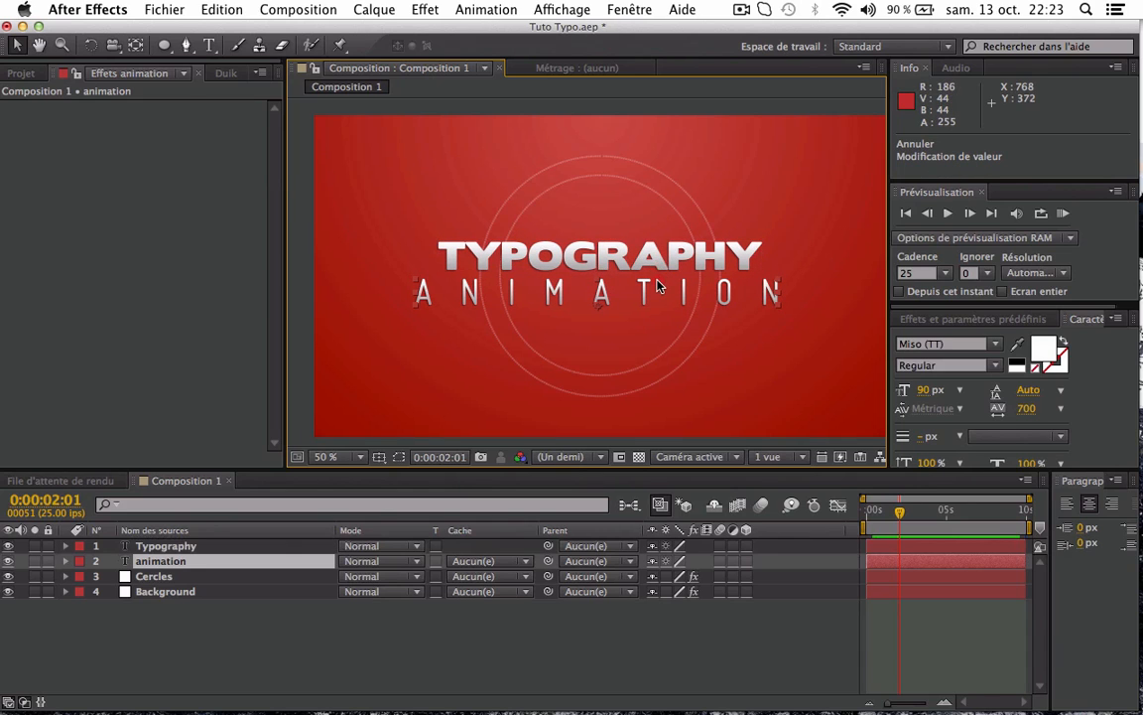
left_click(171, 550, "shift")
left_click(629, 277, "shift")
left_click_drag(630, 276, 629, 274)
key("super+z")
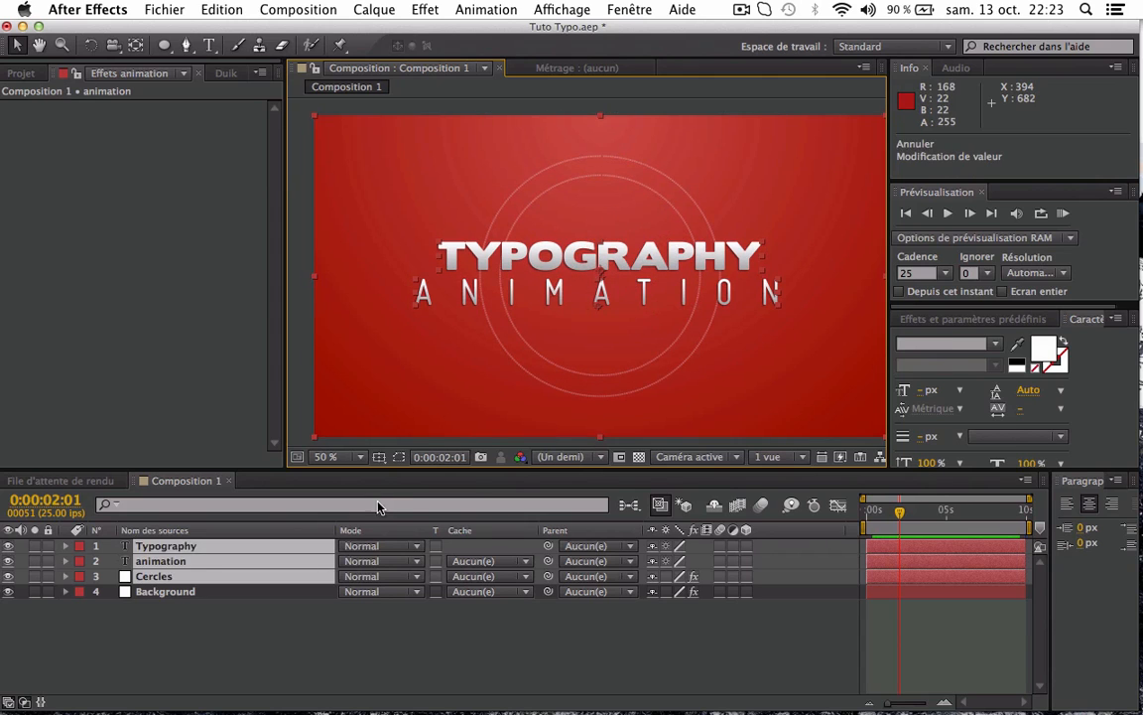
left_click(250, 651)
left_click(189, 560)
left_click(169, 548, "shift")
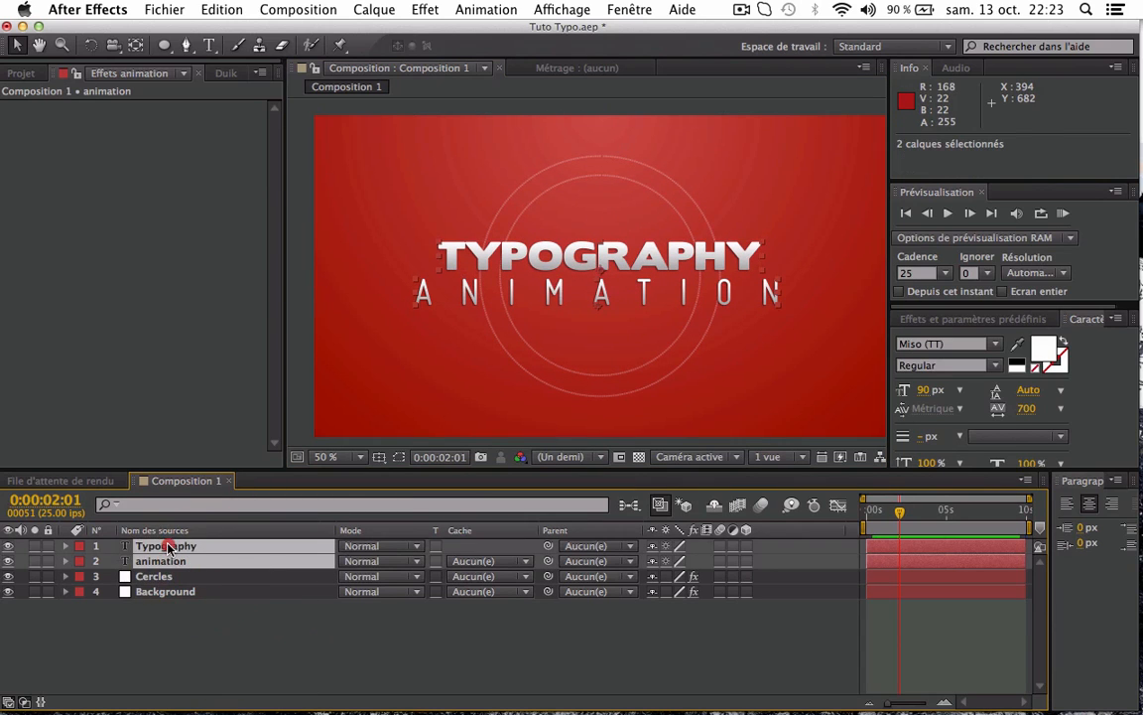
left_click(643, 272, "shift")
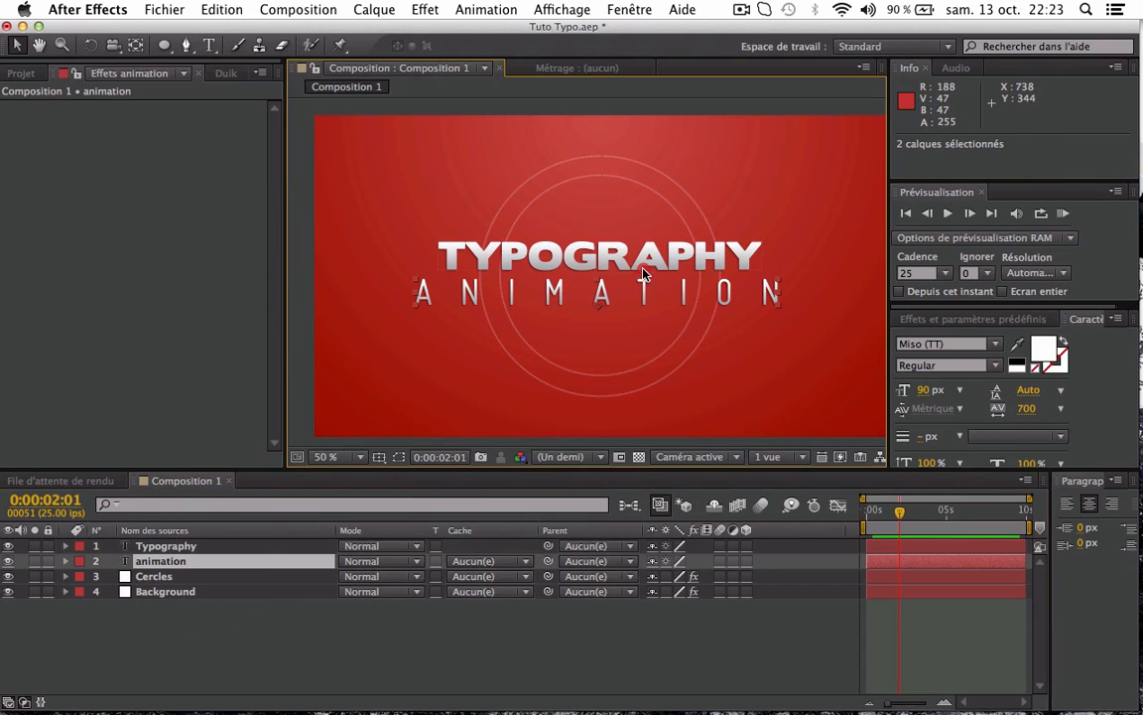
left_click(310, 653)
key("h")
left_click_drag(651, 287, 646, 289)
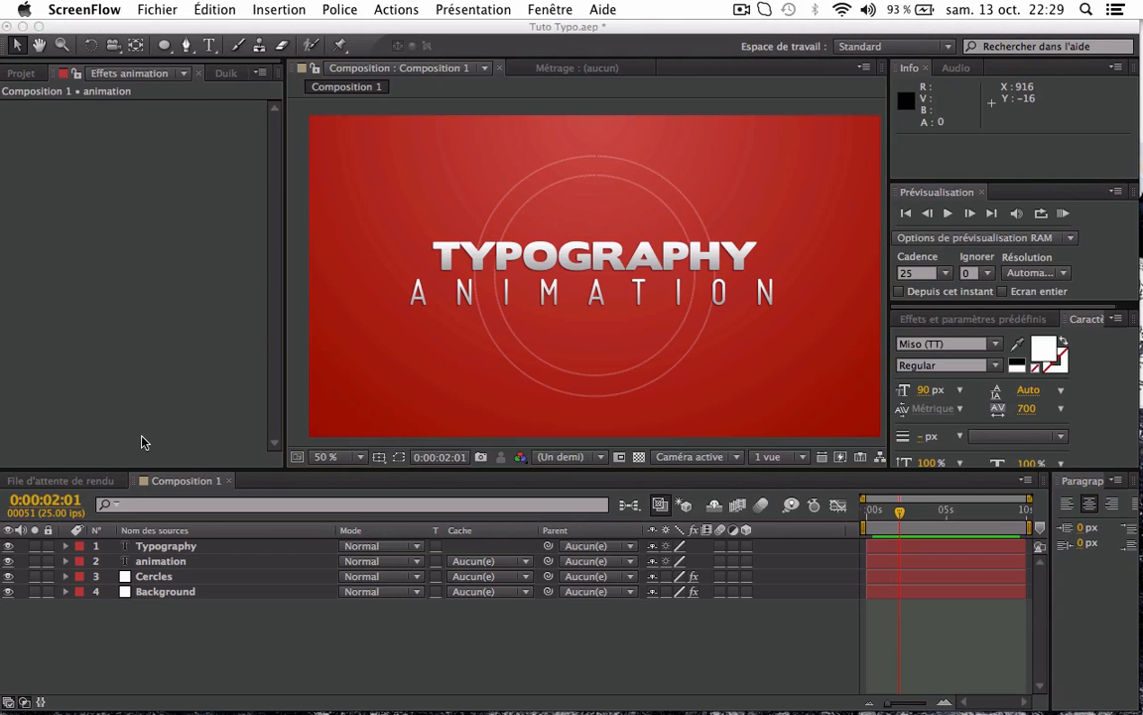
- Hide the animation layer so that only the TYPOGRAPHY title shows
left_click(160, 547)
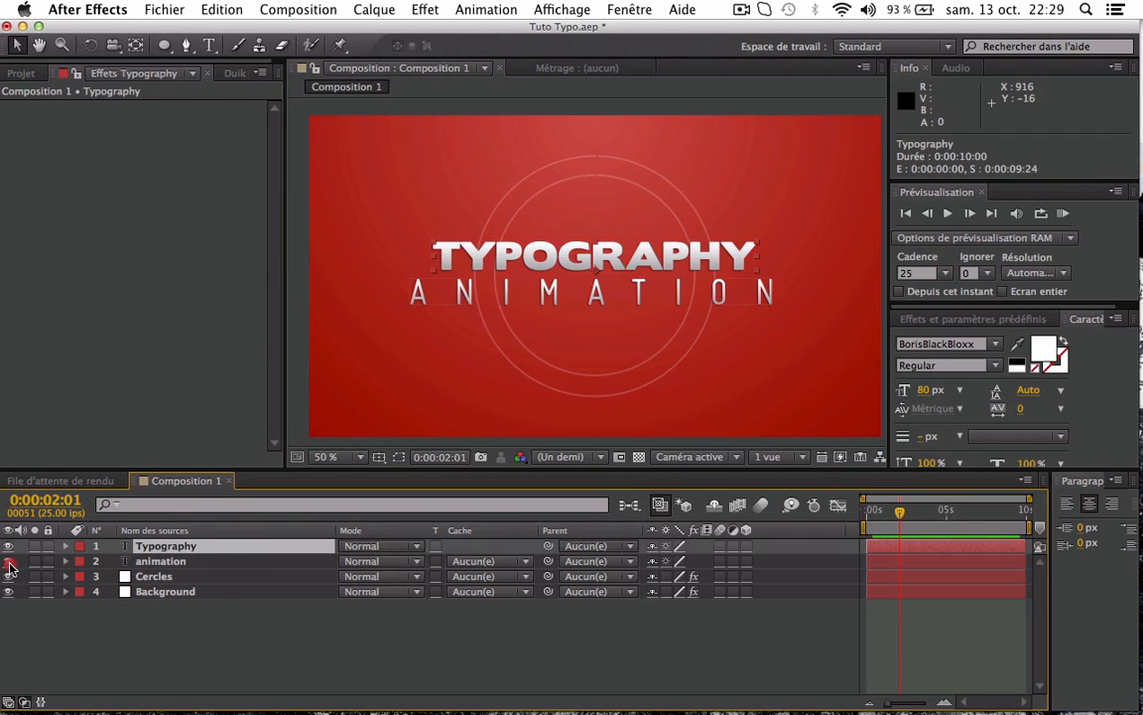
left_click(9, 562)
left_click(140, 647)
- Add an Echelle text animator to the Typography layer
left_click(169, 546)
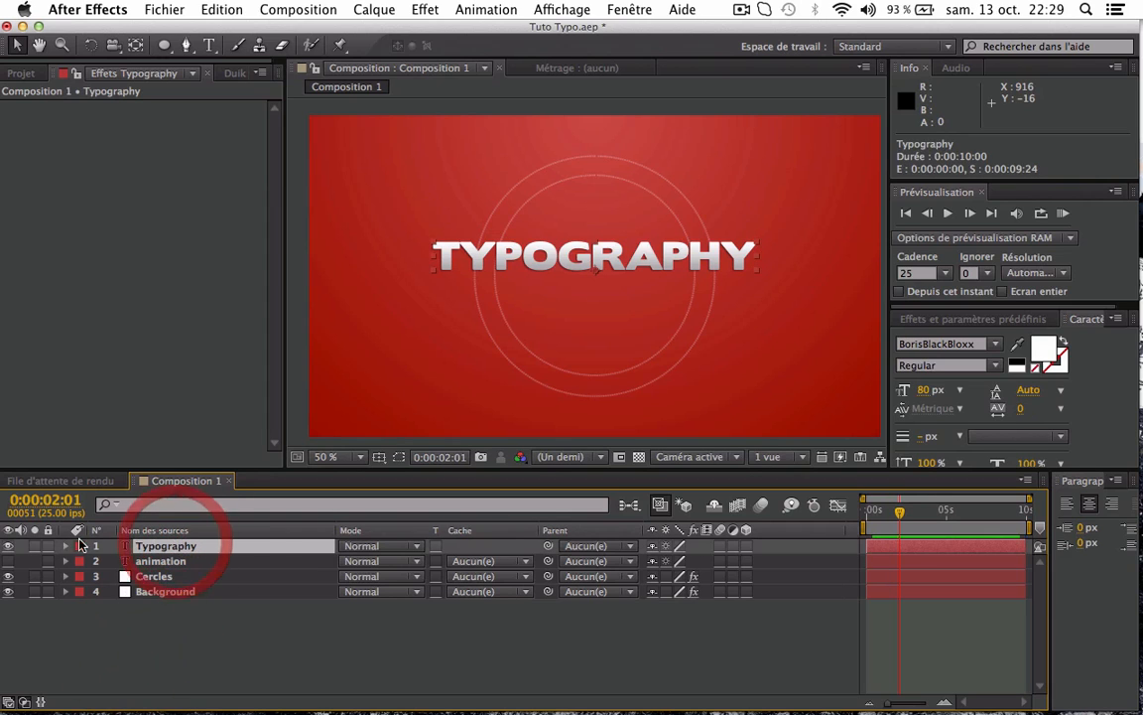
left_click(65, 546)
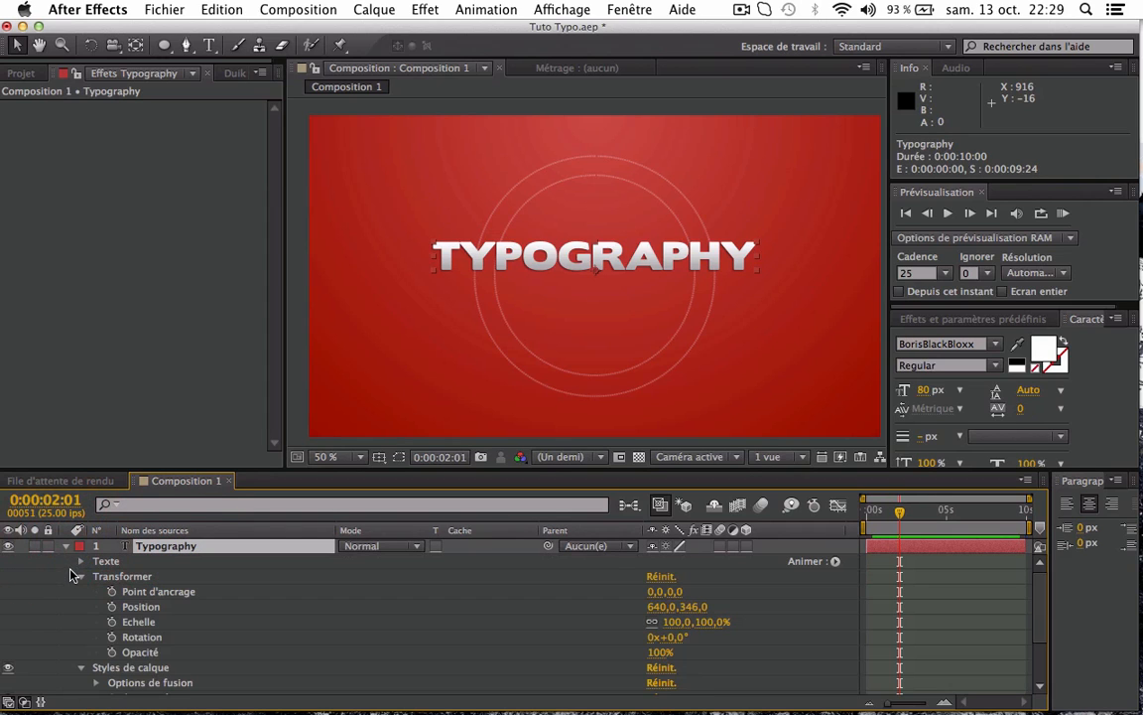
left_click(81, 577)
left_click(81, 591)
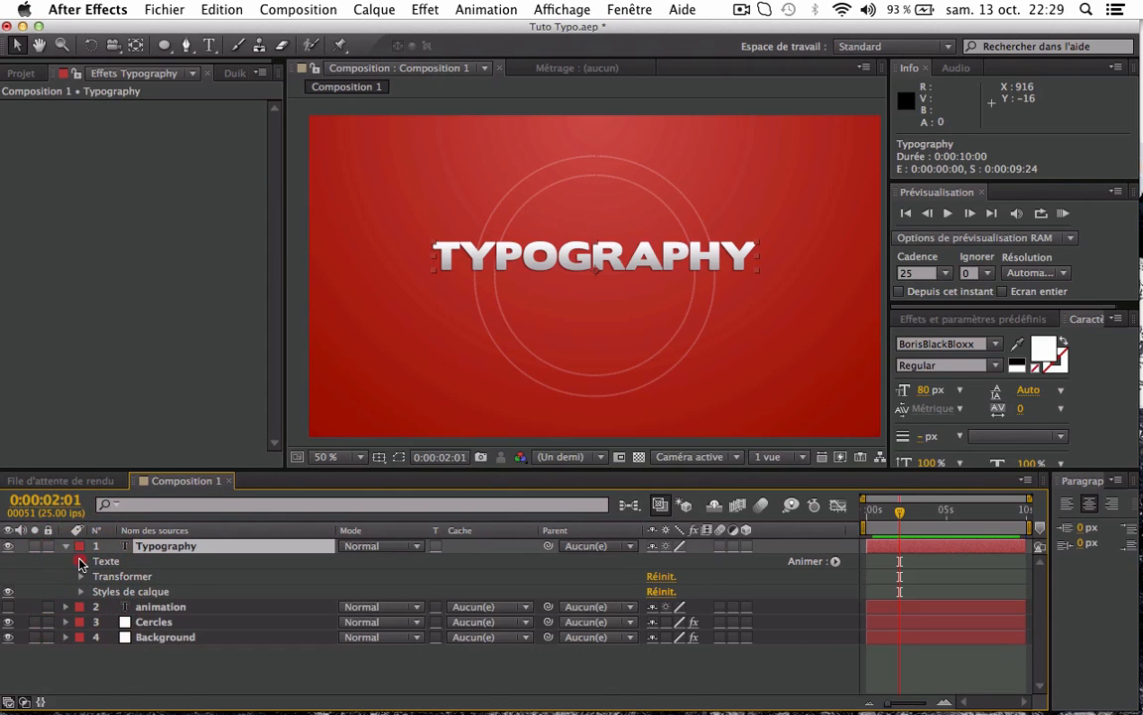
left_click(81, 562)
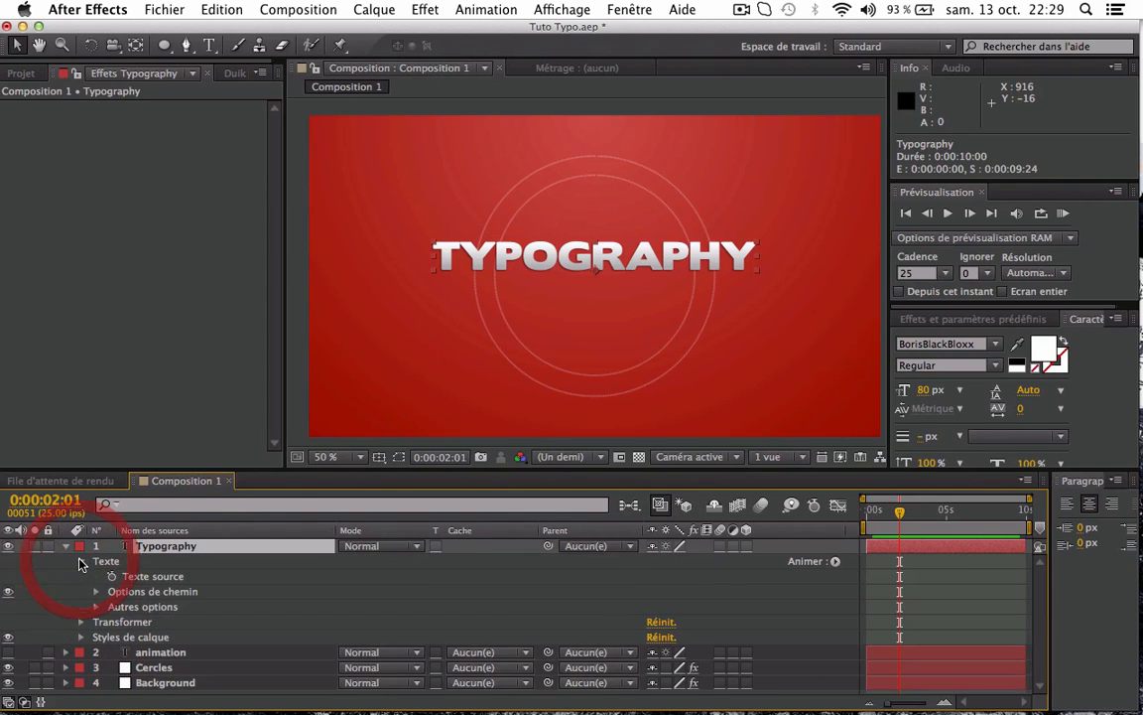
left_click(836, 561)
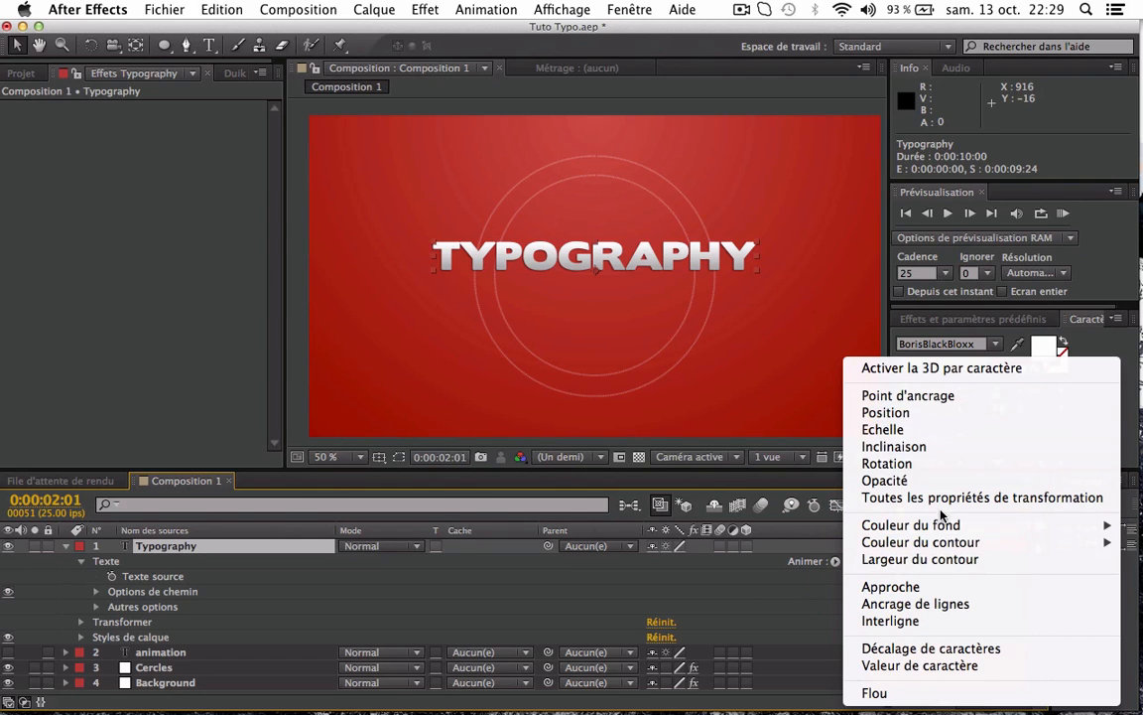
left_click(907, 431)
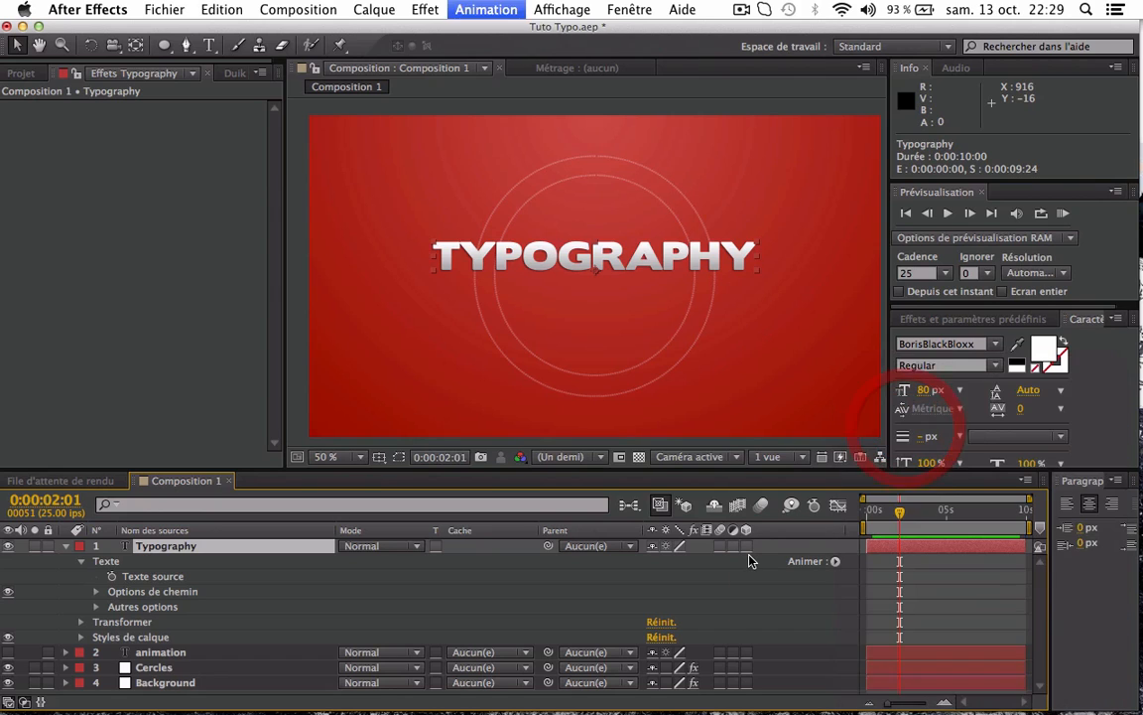
left_click(478, 613)
scroll(477, 615, "down", 2)
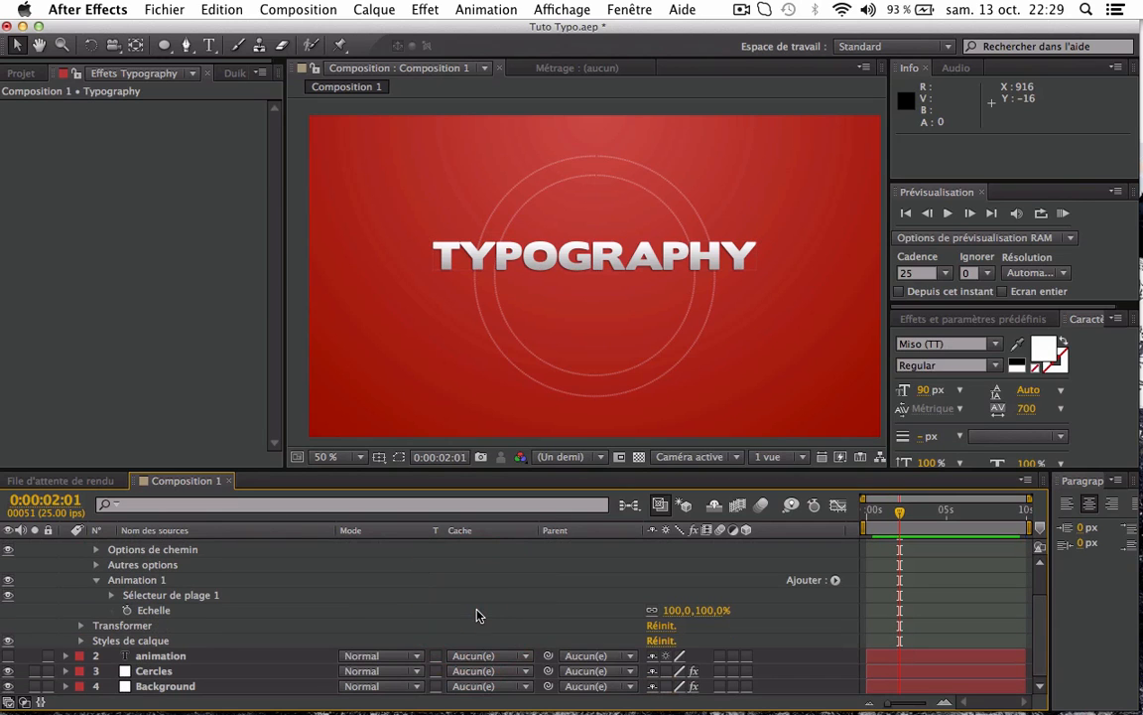
- Add an Opacité property to the Typography layer's existing text animator, Animation 1
left_click(109, 580)
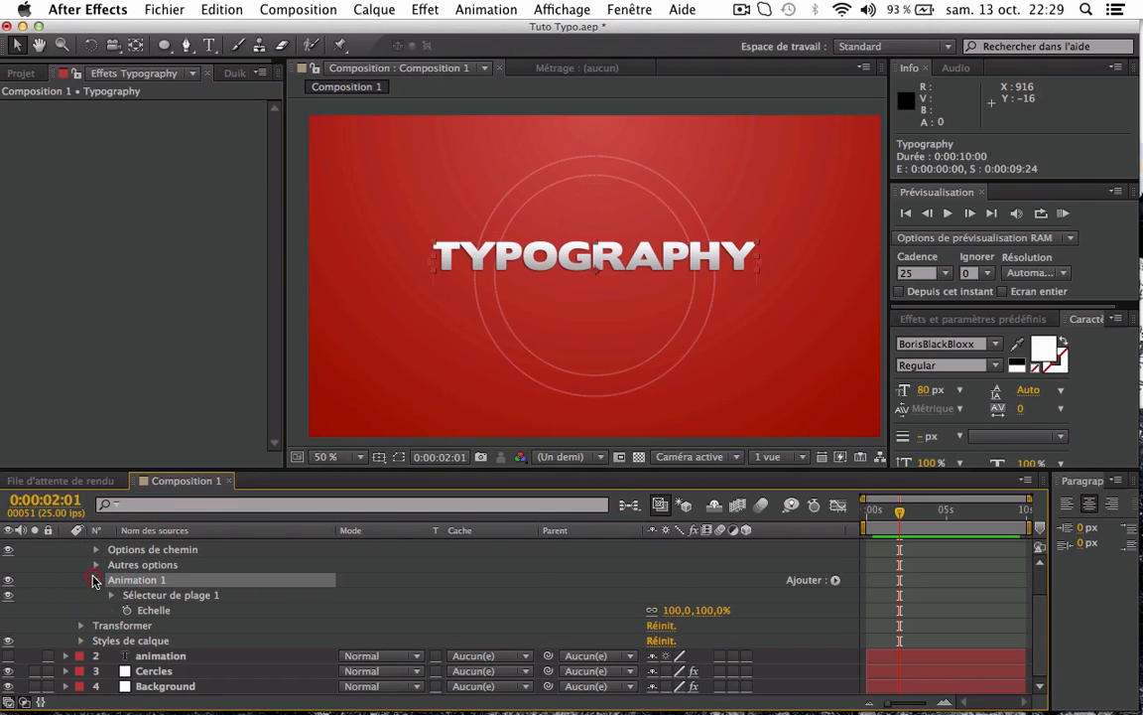
left_click(96, 580)
left_click(96, 610)
left_click(142, 639)
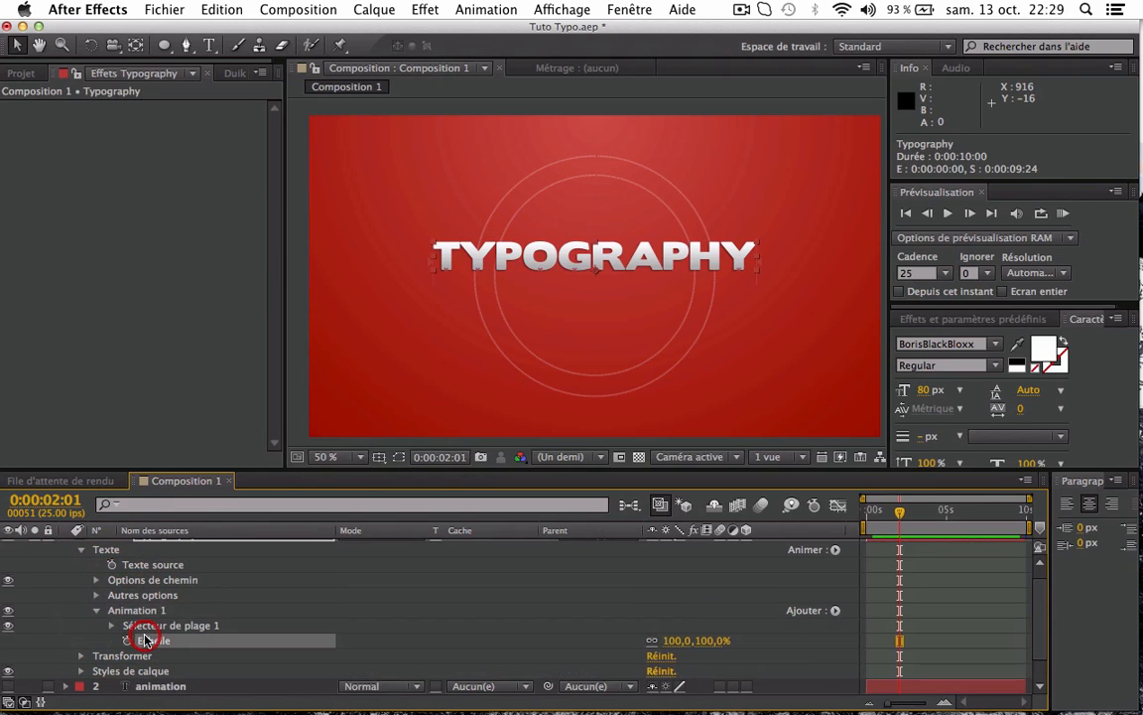
left_click(148, 612)
left_click(809, 613)
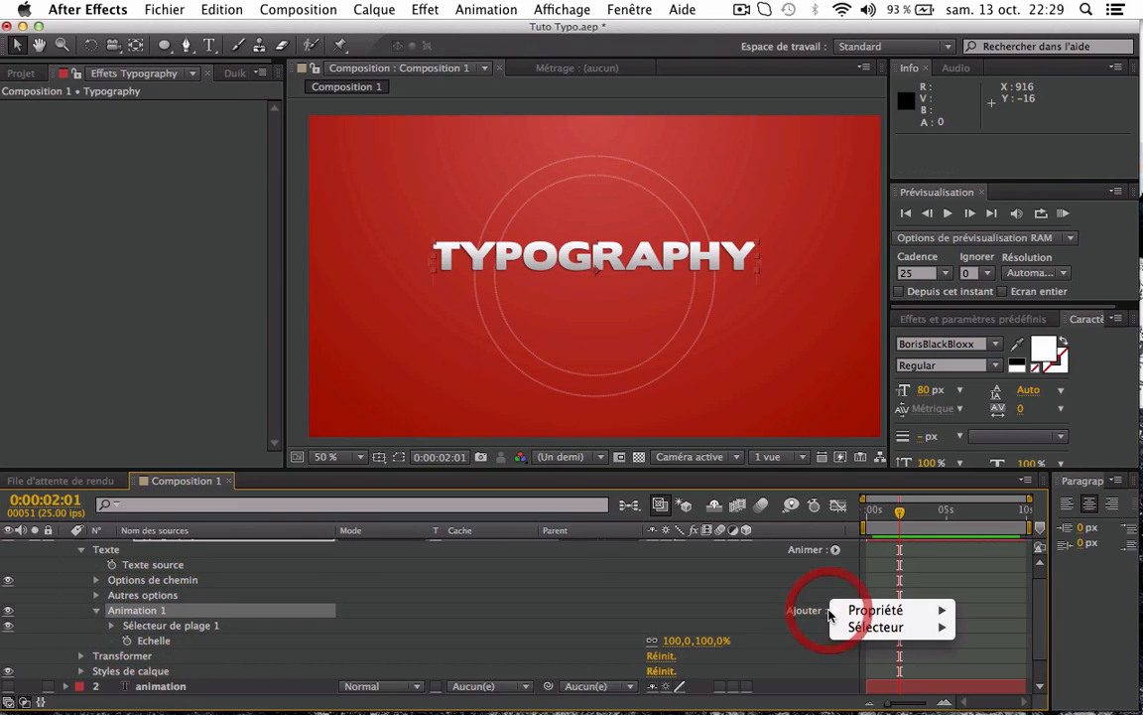
mouse_move(857, 614)
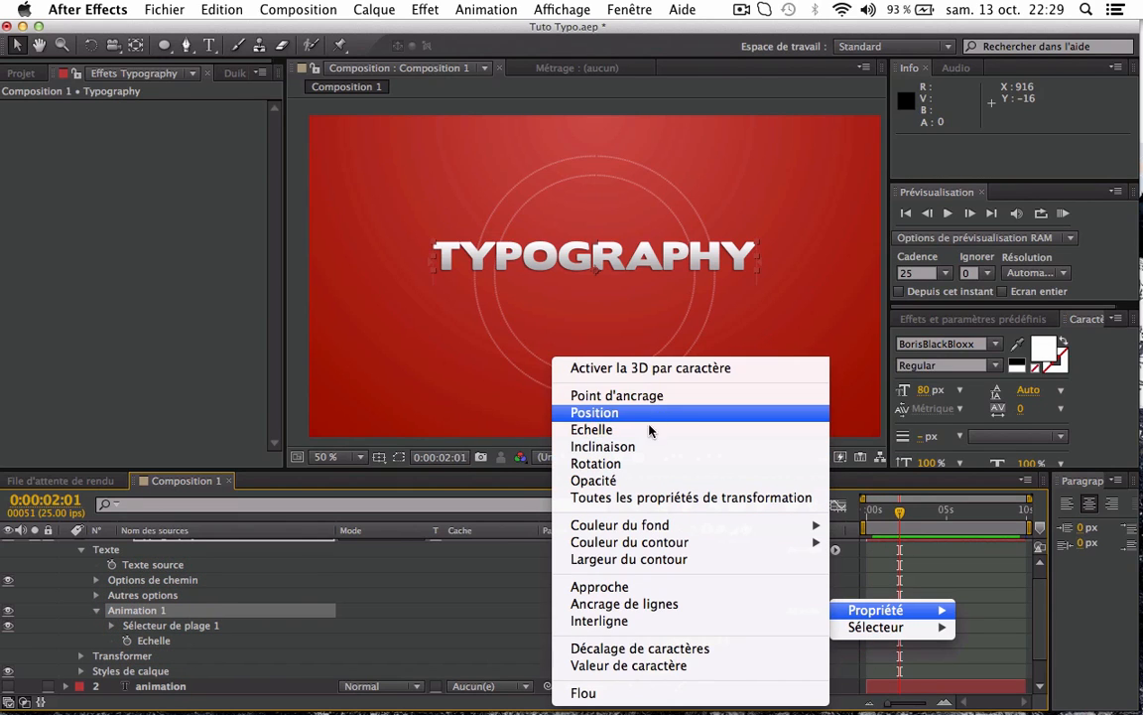
left_click(566, 482)
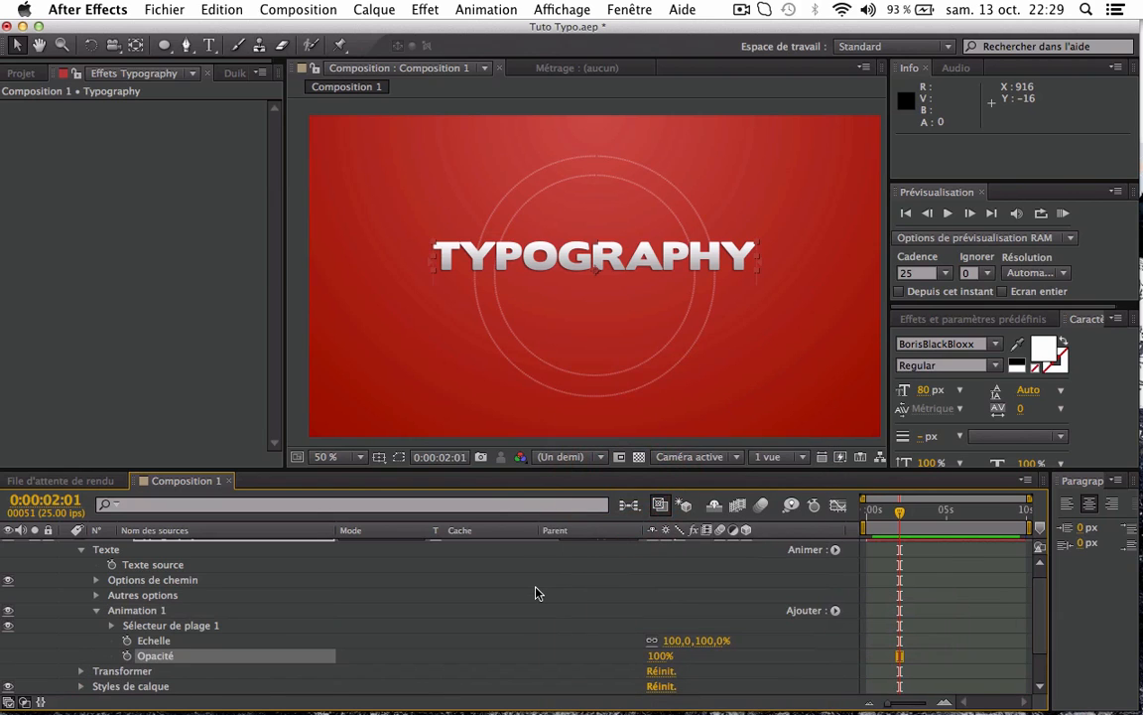
scroll(536, 595, "down", 2)
left_click(536, 593)
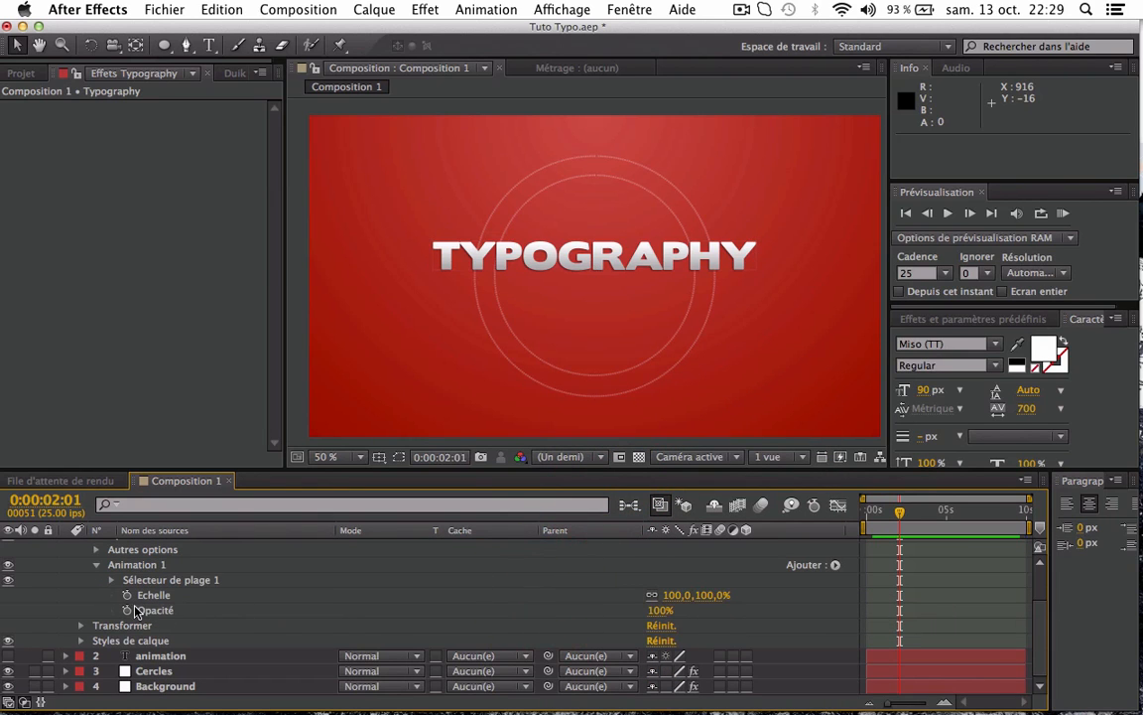
- Set the Typography animator's Echelle to 0% and its Opacité to 0%
left_click(668, 594)
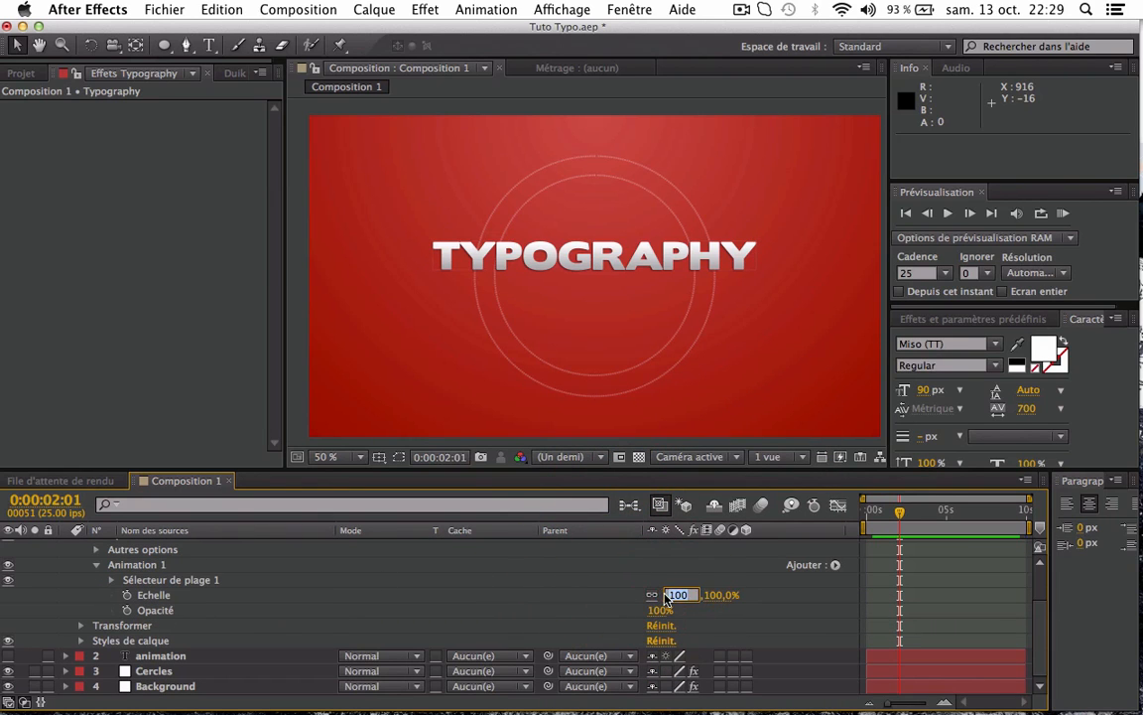
type("0")
key("Return")
left_click(657, 610)
type("0")
key("Return")
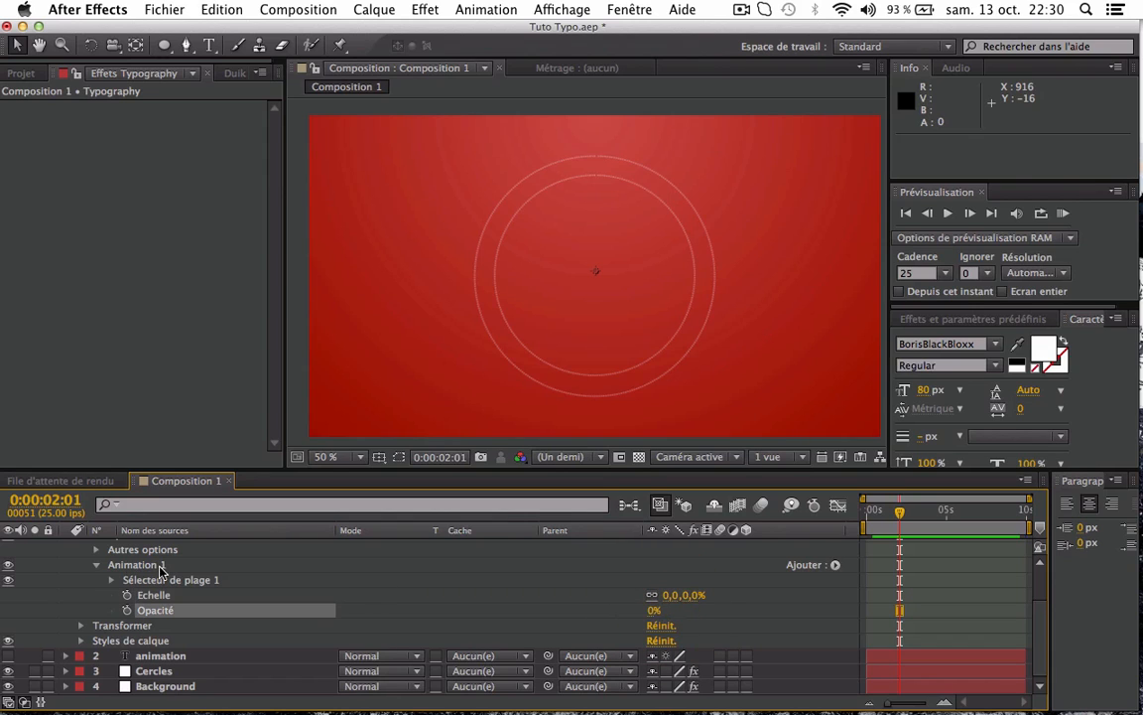
- Keyframe the Début of the Typography layer's range selector at 0% at 0:00:00:10
left_click(113, 580)
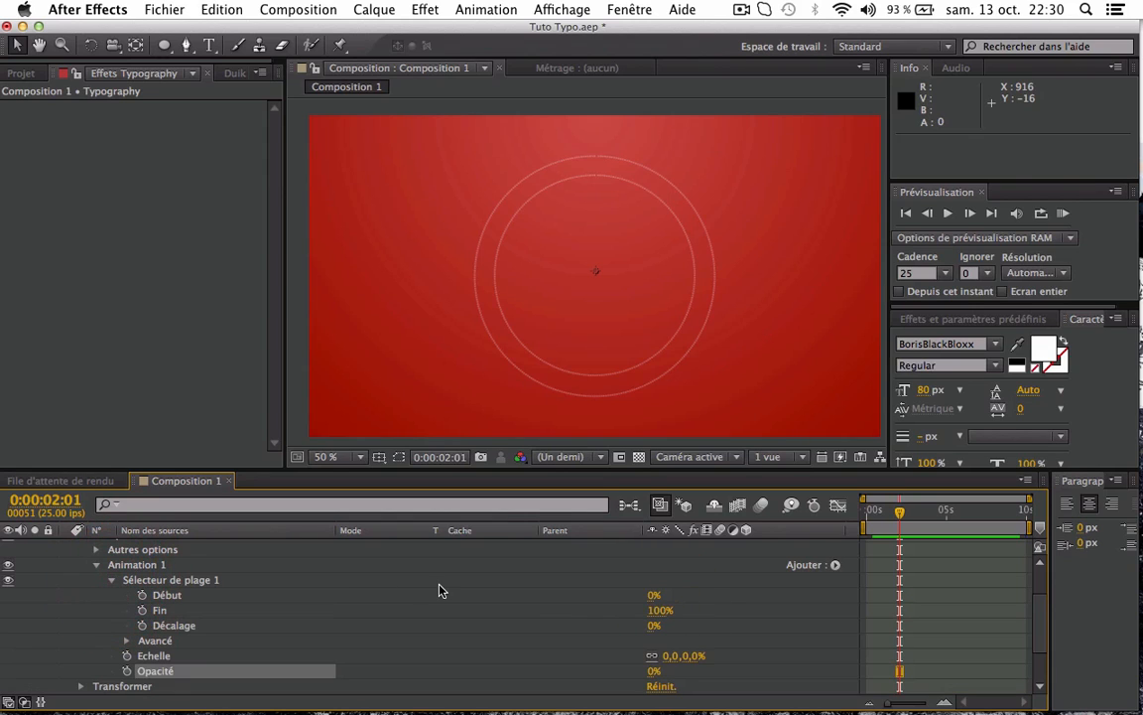
mouse_move(652, 595)
left_mouse_down()
mouse_move(773, 593)
mouse_move(636, 588)
left_mouse_up()
left_click_drag(900, 526, 834, 507)
key("space")
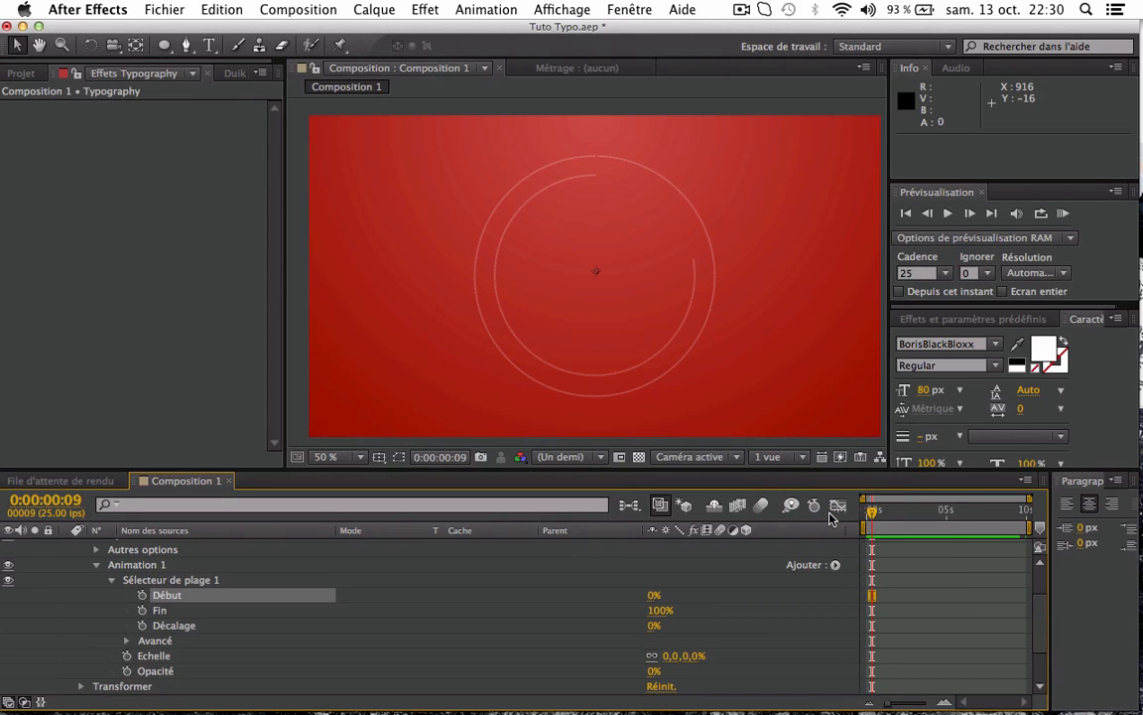
left_click(142, 594)
- Set the Typography range selector's Début to 100% at 0:00:00:20
key("Page_Down")
key("Page_Down")
key("Page_Down")
key("Page_Down")
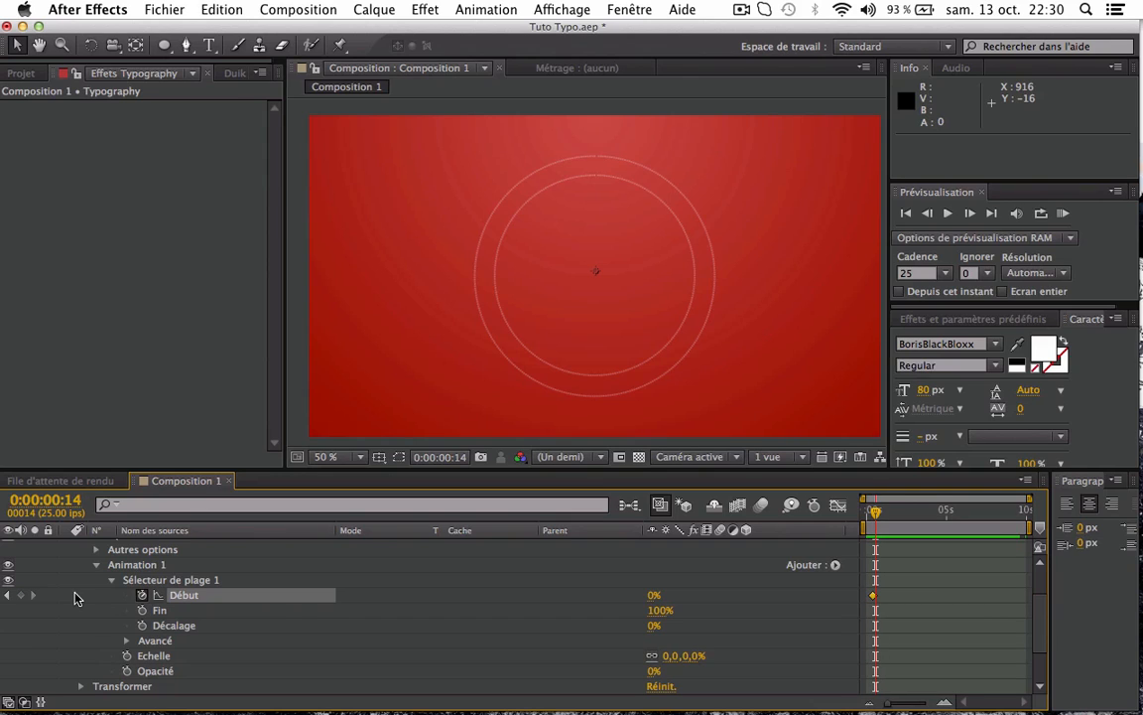
left_click(8, 596)
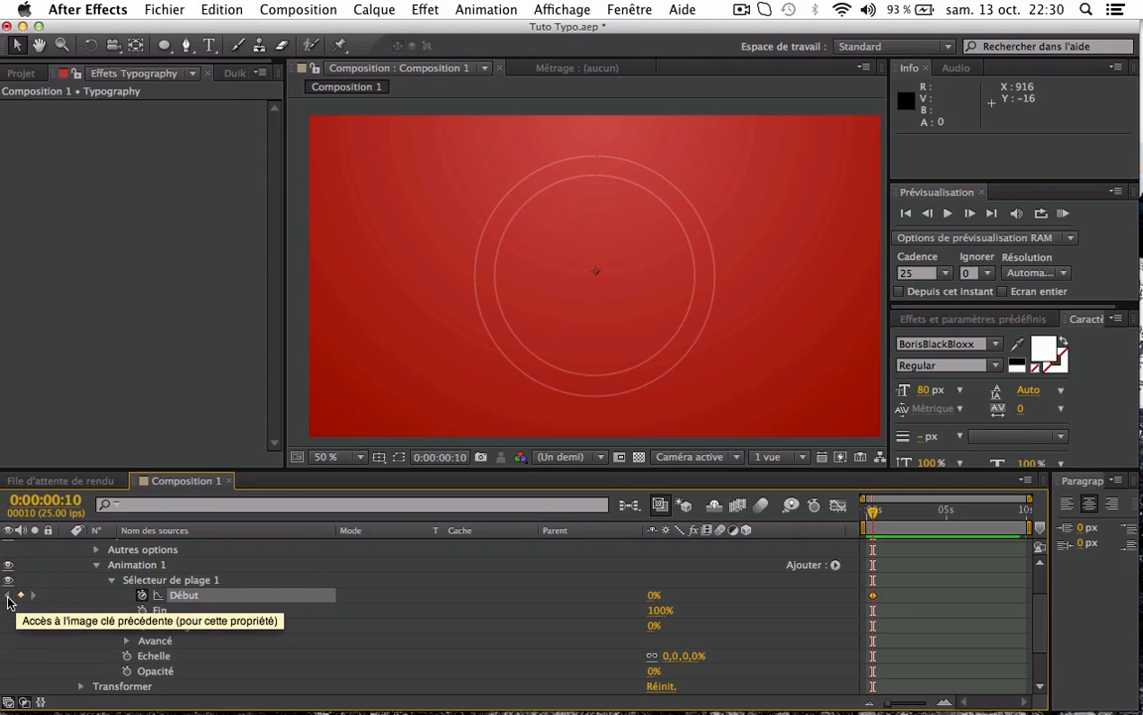
key("Page_Down")
key("Page_Down")
key("Page_Down")
key("Page_Down")
key("Page_Down")
key("Page_Down")
key("Page_Down")
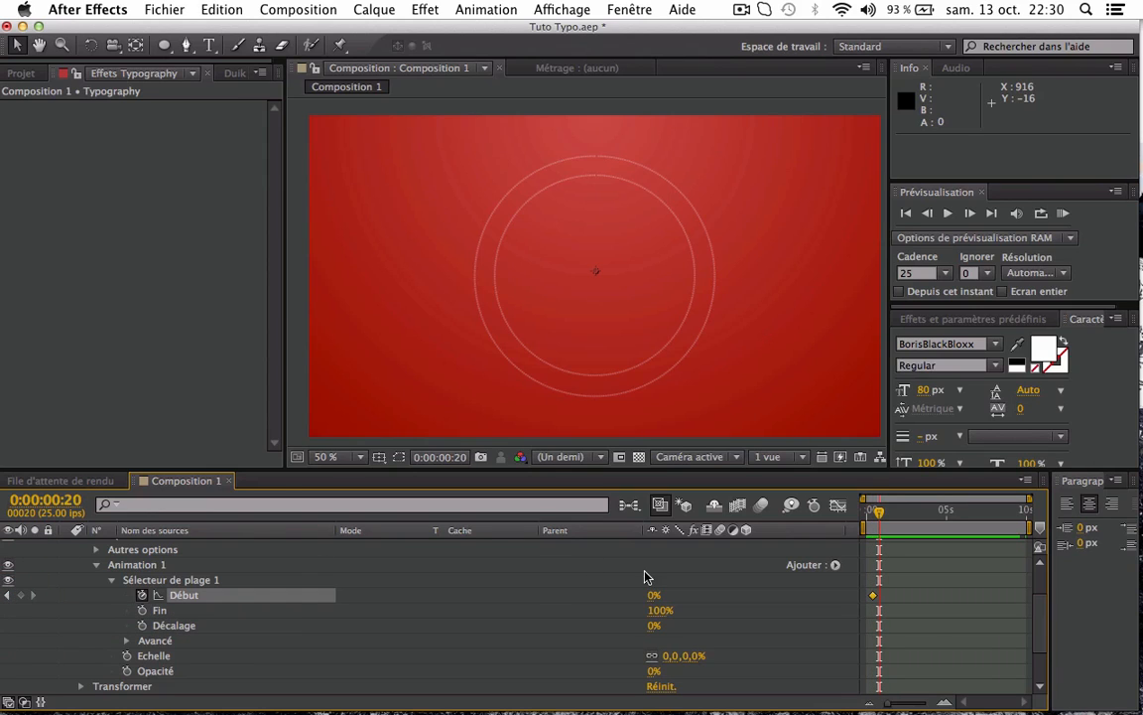
left_click_drag(659, 596, 781, 605)
- Play the composition twice from the start to check the per-character reveal of TYPOGRAPHY
left_click_drag(873, 519, 836, 522)
key("space")
key("space")
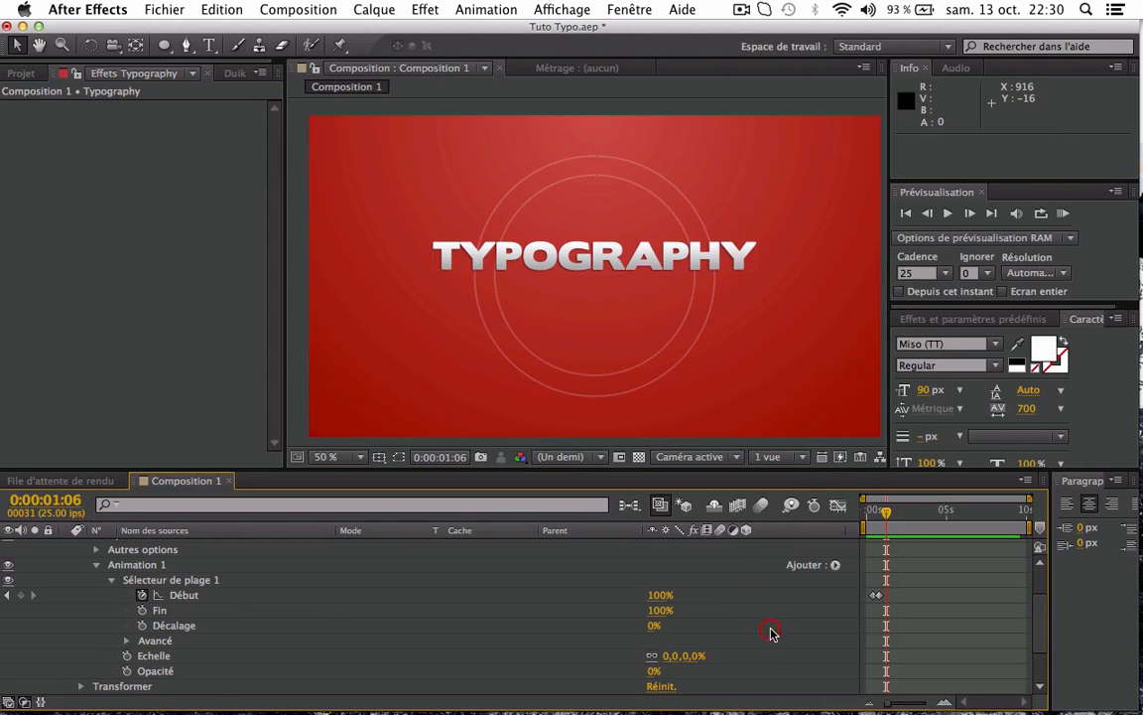
left_click_drag(887, 513, 749, 514)
key("space")
key("space")
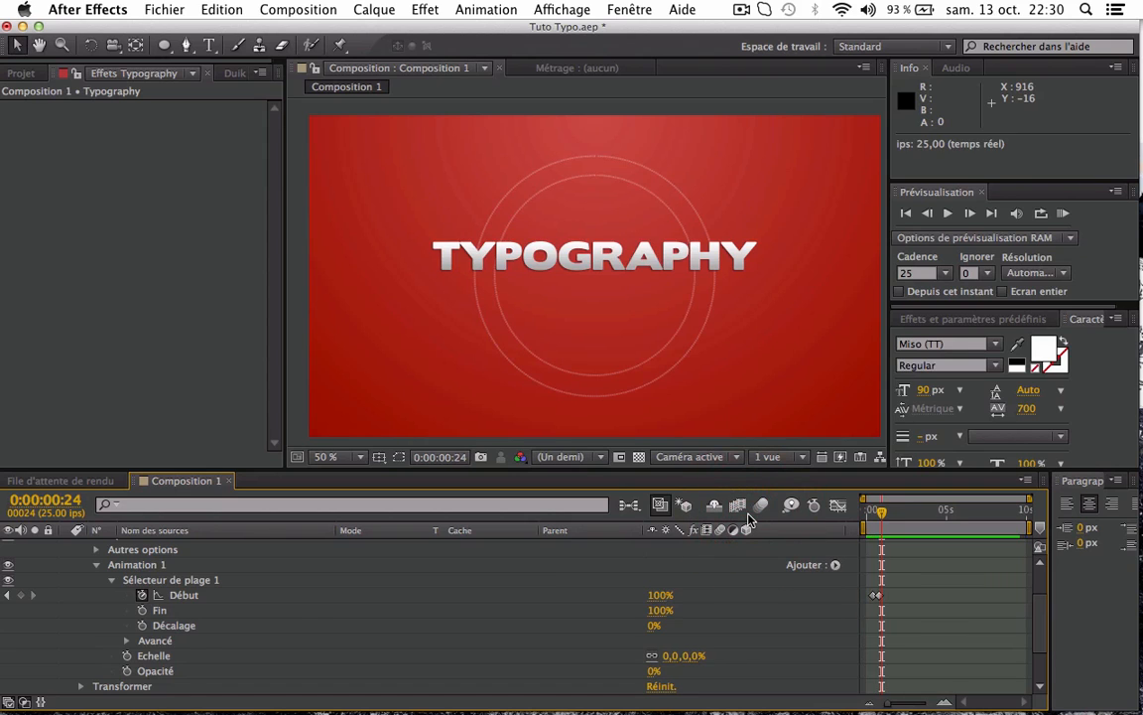
- Collapse the Typography layer, then unhide the animation layer and expand its property groups
scroll(302, 597, "up", 3)
left_click(66, 546)
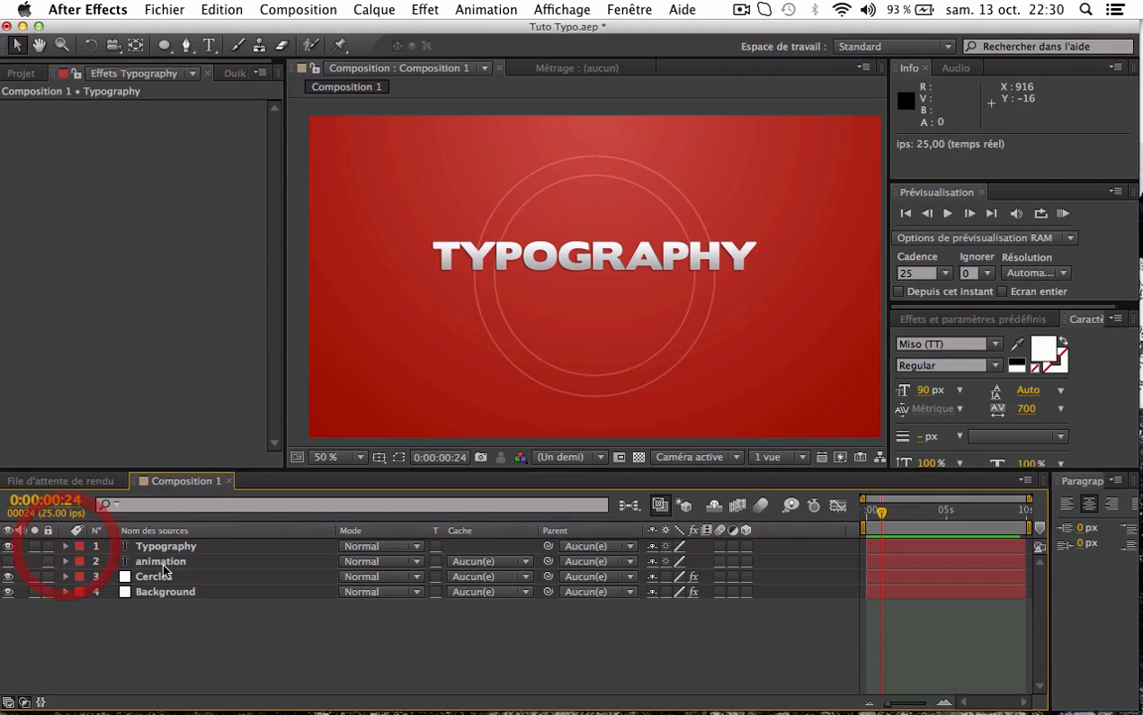
left_click(168, 563)
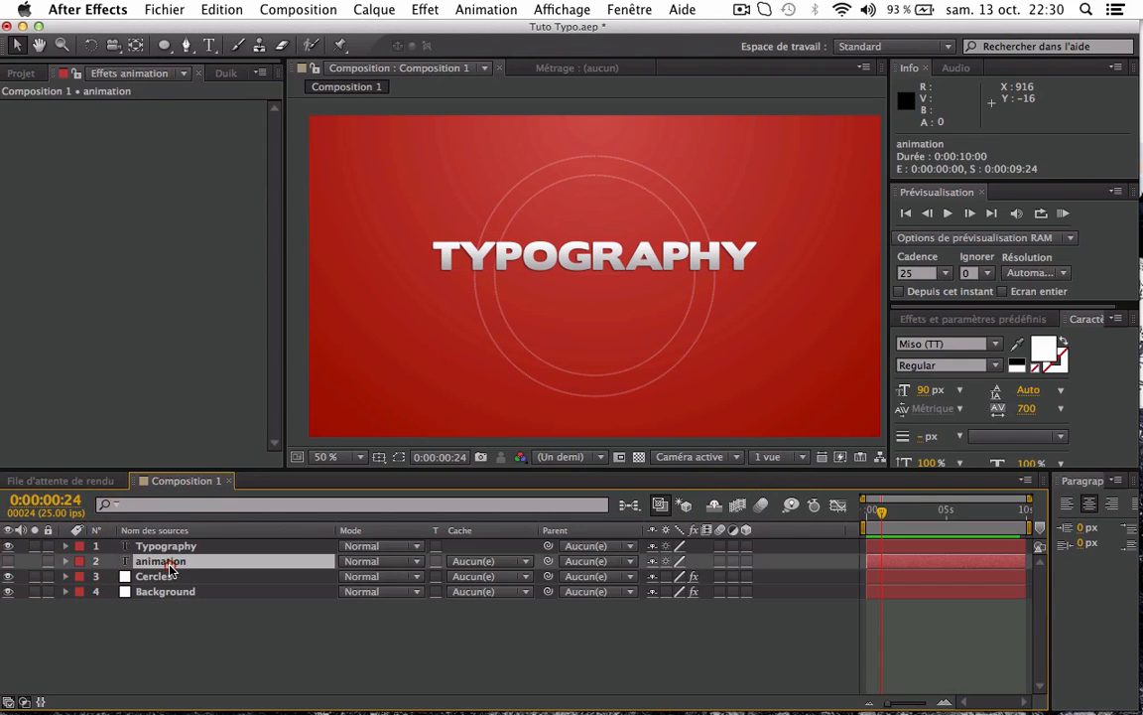
left_click(7, 562)
left_click(65, 562)
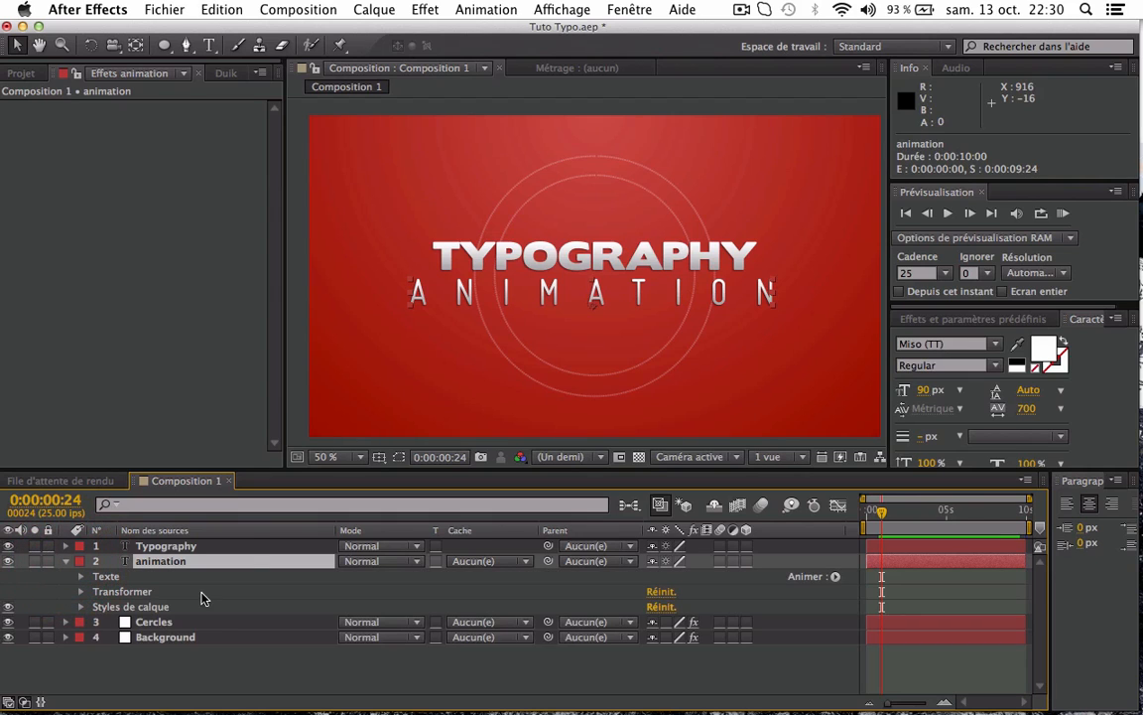
- Move the current time to 0:00:00:21 and add an Opacité text animator to the animation layer
left_click_drag(877, 514, 877, 514)
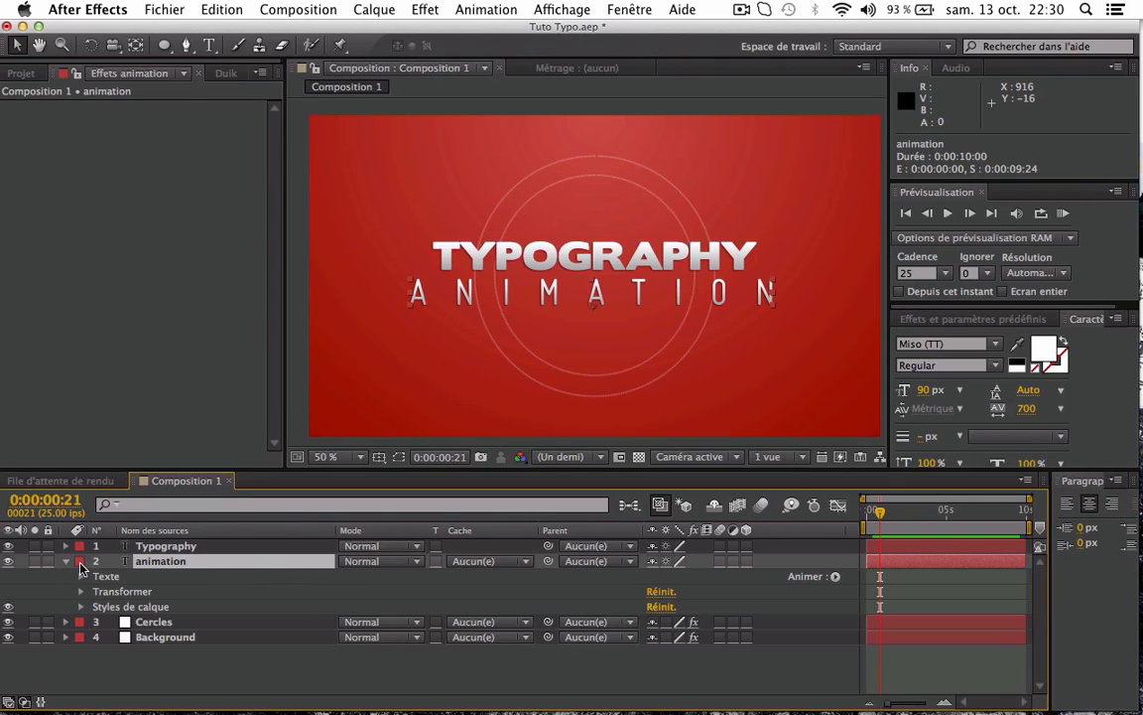
left_click(833, 576)
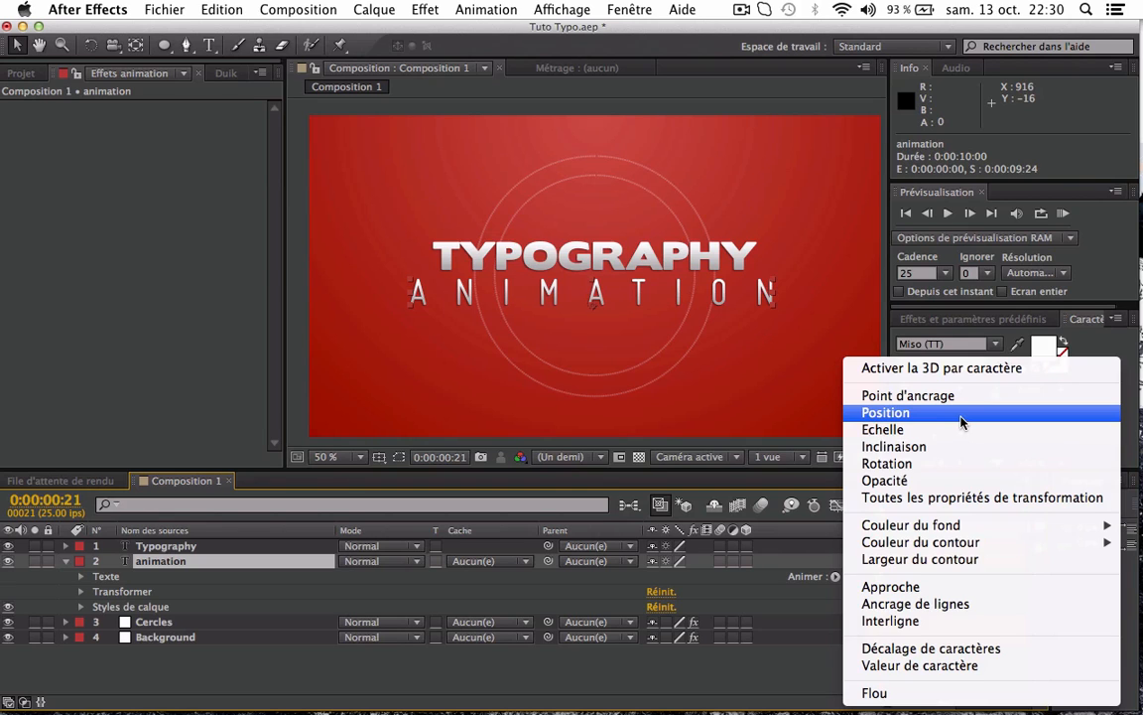
left_click(934, 480)
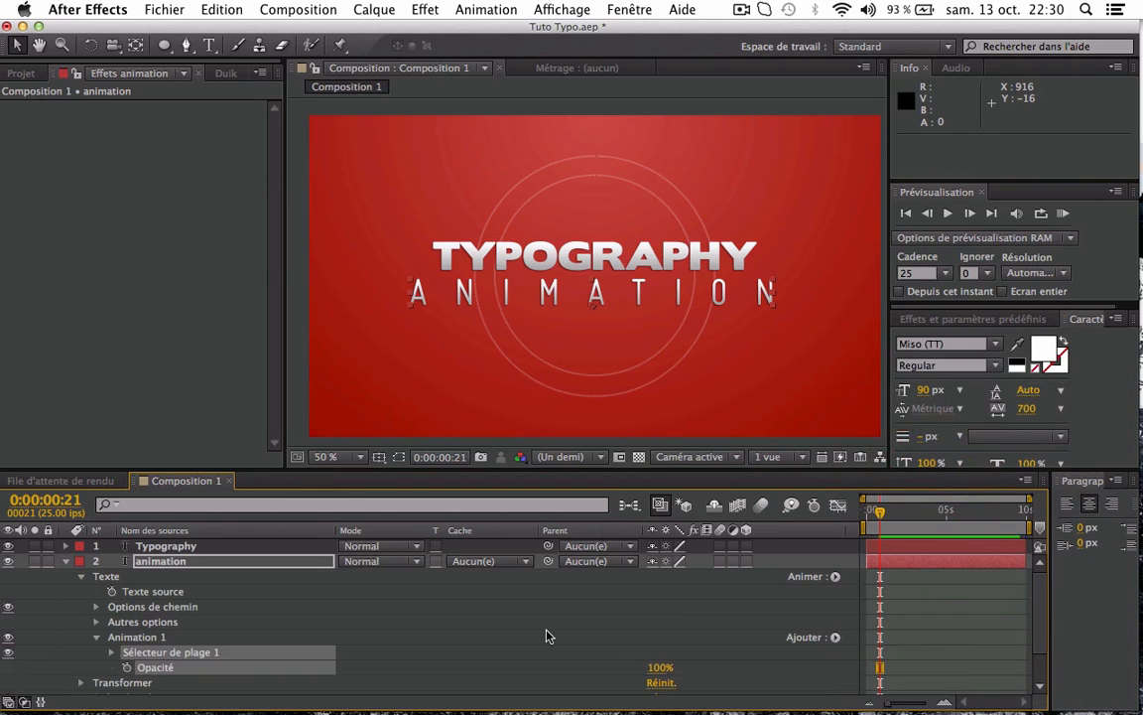
- Add the Décalage de caractères property to the animation layer's text animator
scroll(334, 642, "down", 1)
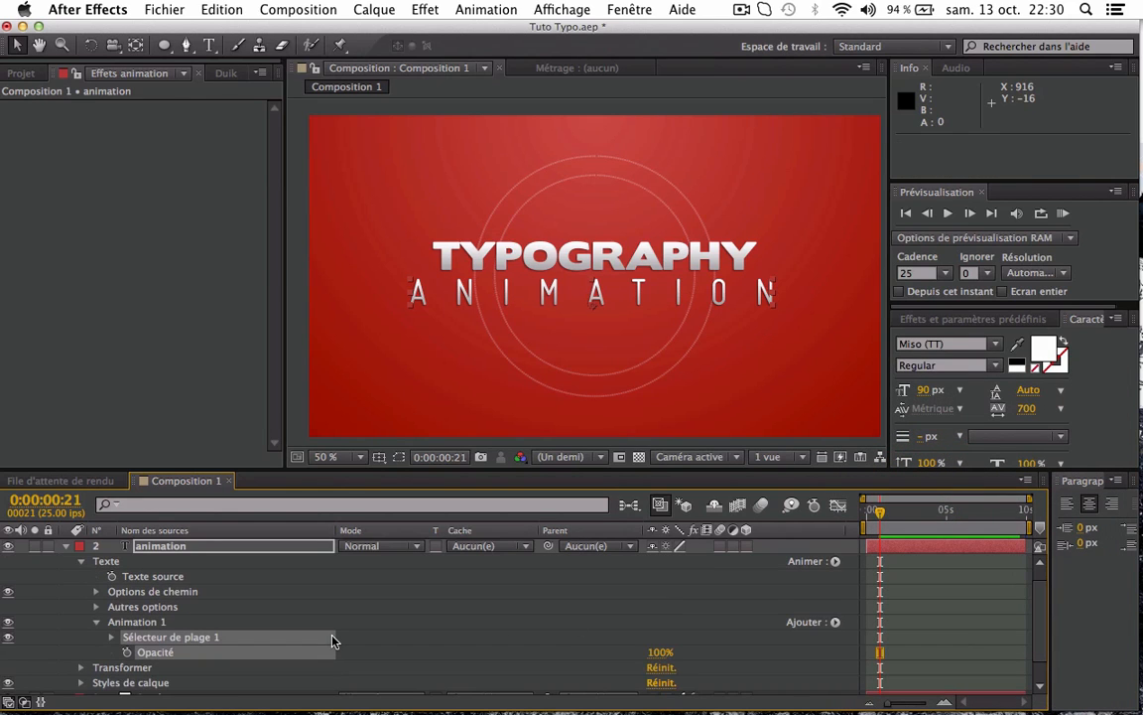
left_click(834, 622)
mouse_move(868, 621)
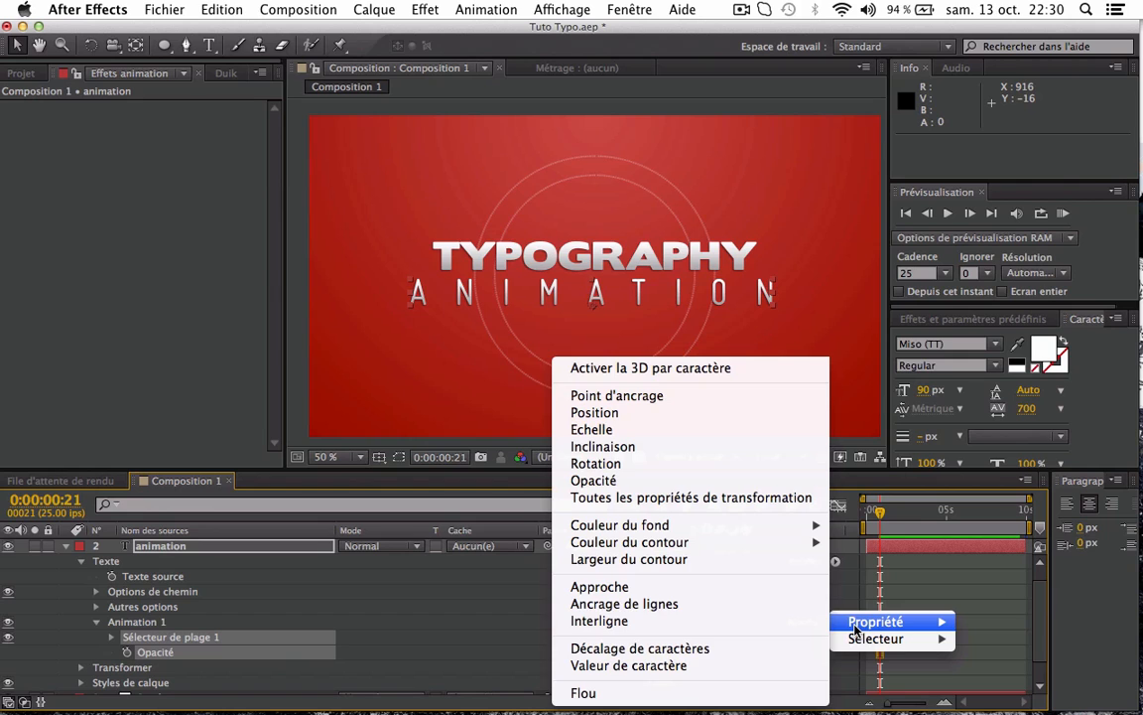
left_click(760, 653)
scroll(499, 632, "down", 2)
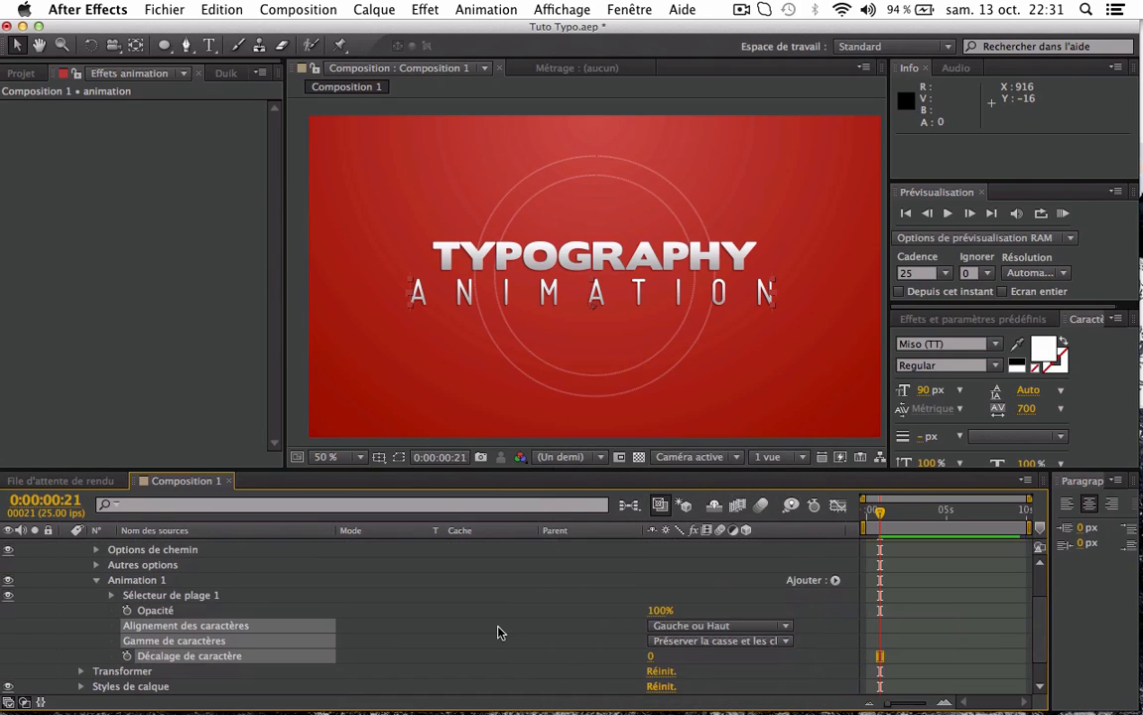
left_click(471, 628)
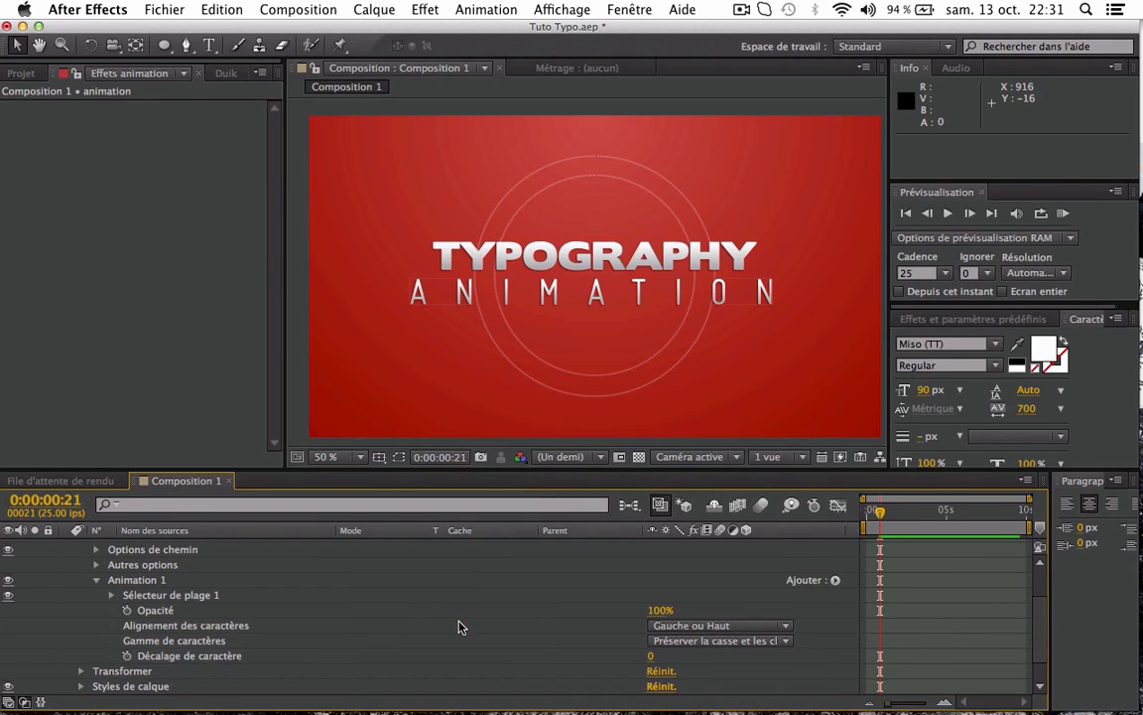
- Set the animation layer's Décalage de caractère to 50 and its animator Opacité to 0%
mouse_move(652, 658)
left_mouse_down()
mouse_move(687, 656)
mouse_move(674, 656)
left_mouse_up()
left_click(655, 656)
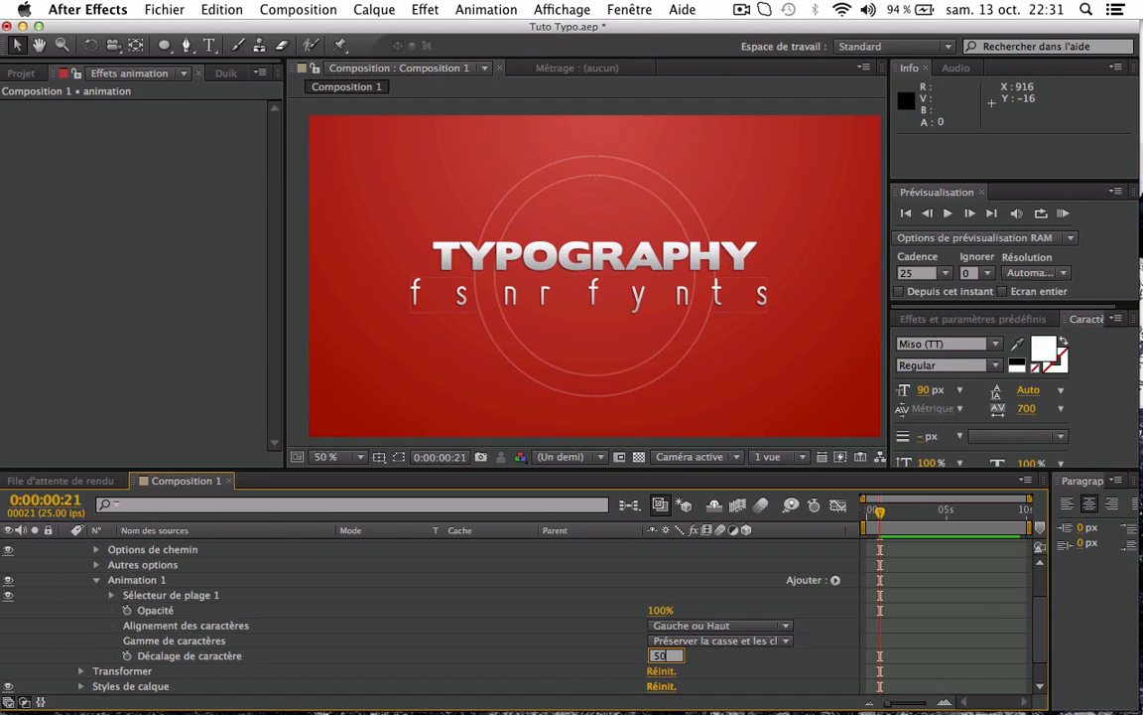
type("50")
key("Return")
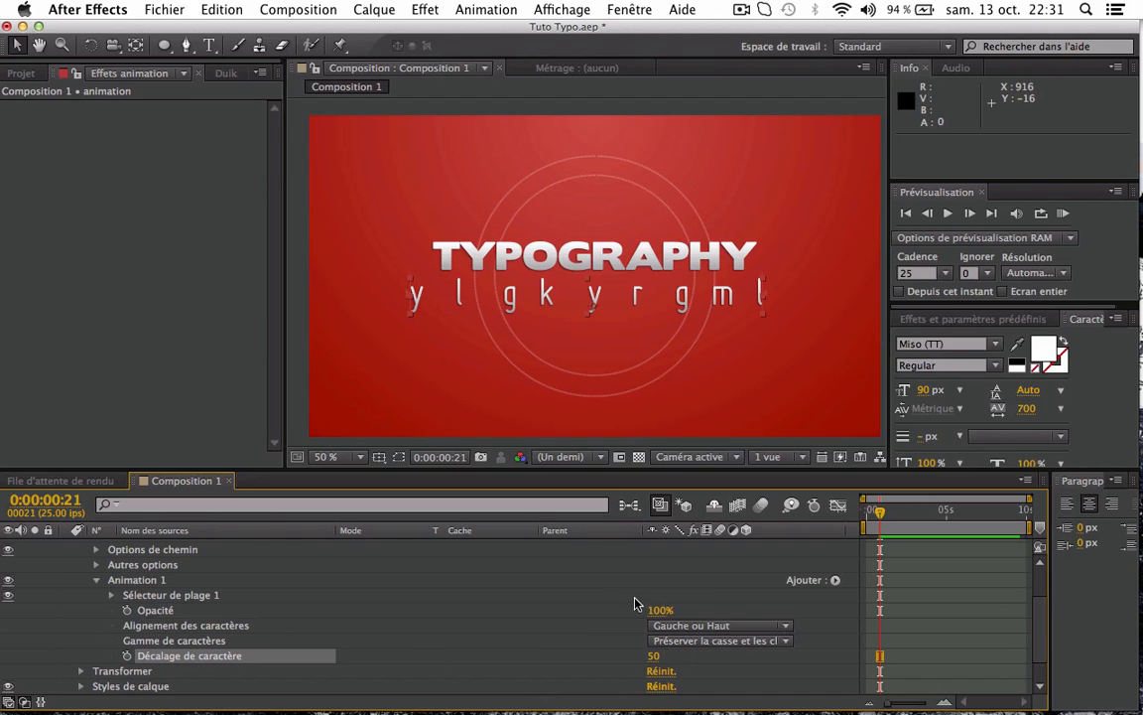
left_click_drag(654, 615, 317, 603)
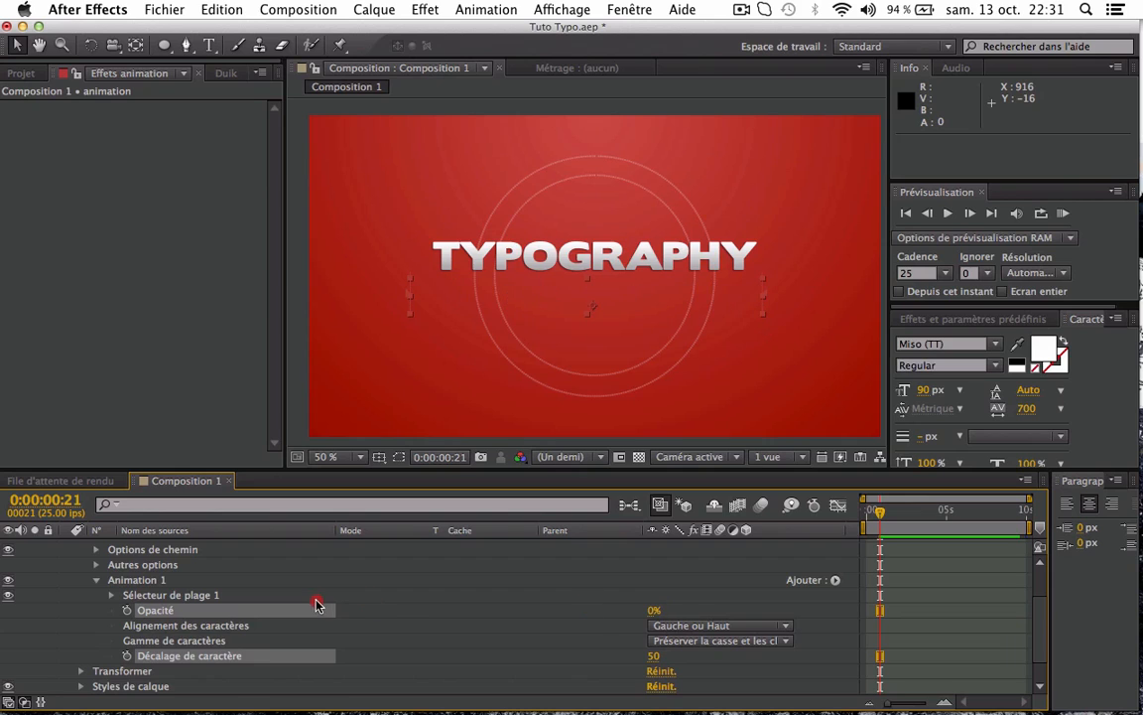
- Keyframe the Début of the animation layer's range selector at 0% at 0:00:00:21
left_click(112, 596)
left_click(112, 595)
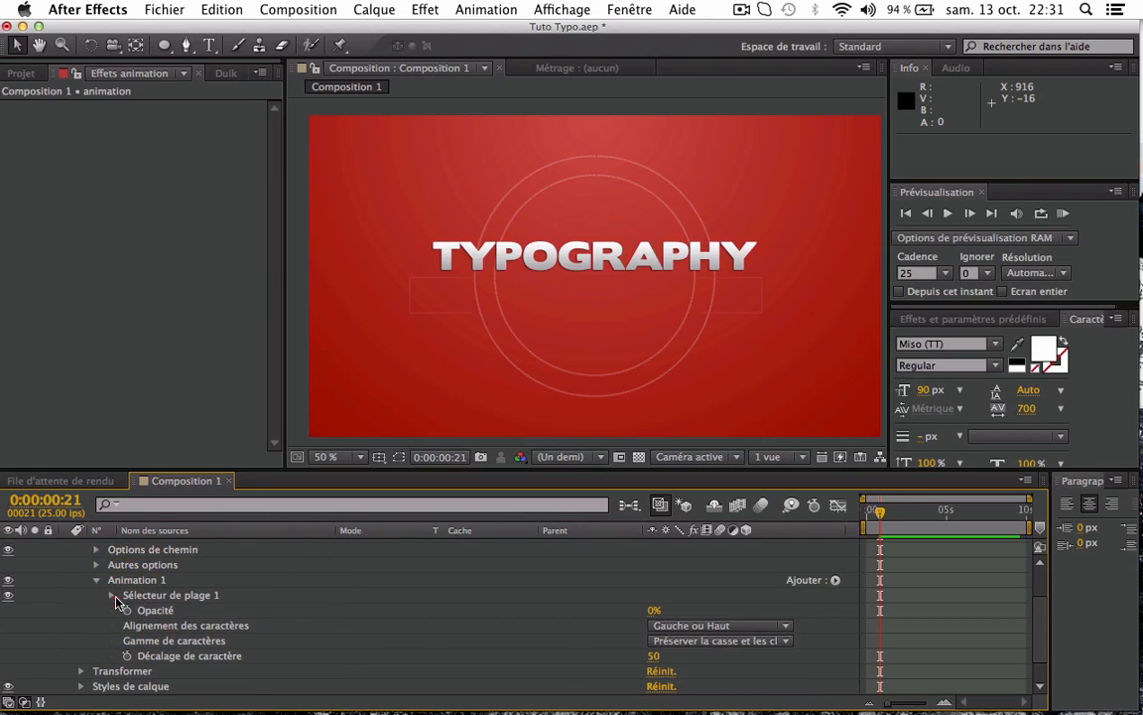
left_click(112, 595)
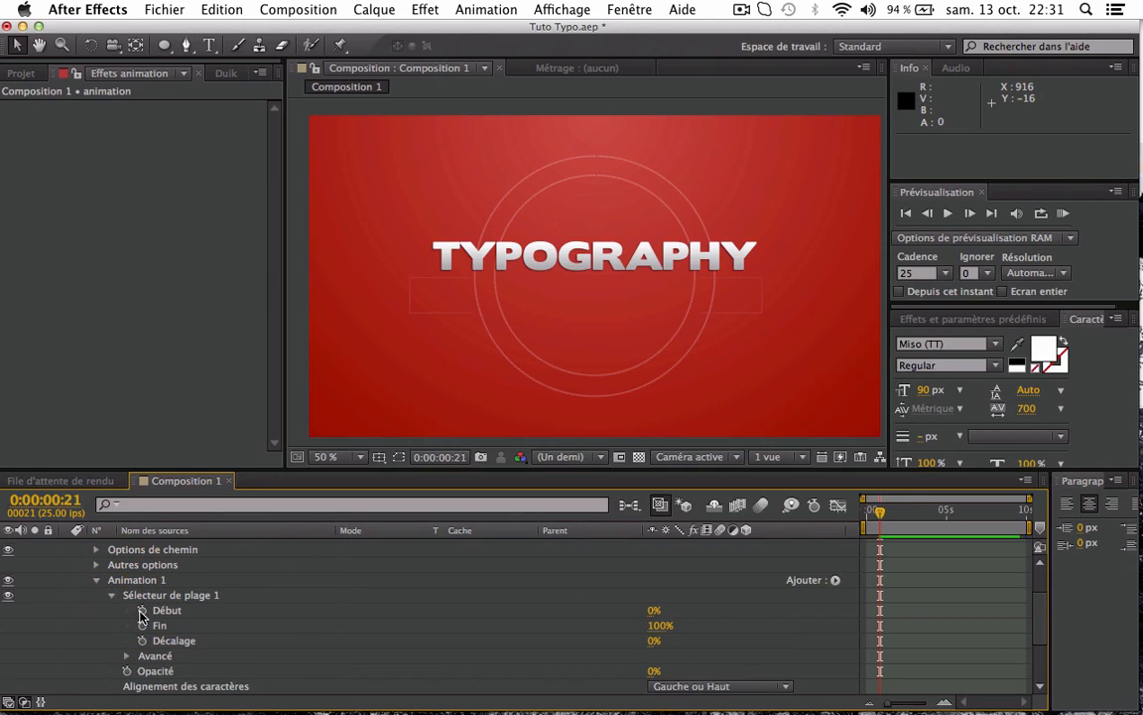
left_click(142, 611)
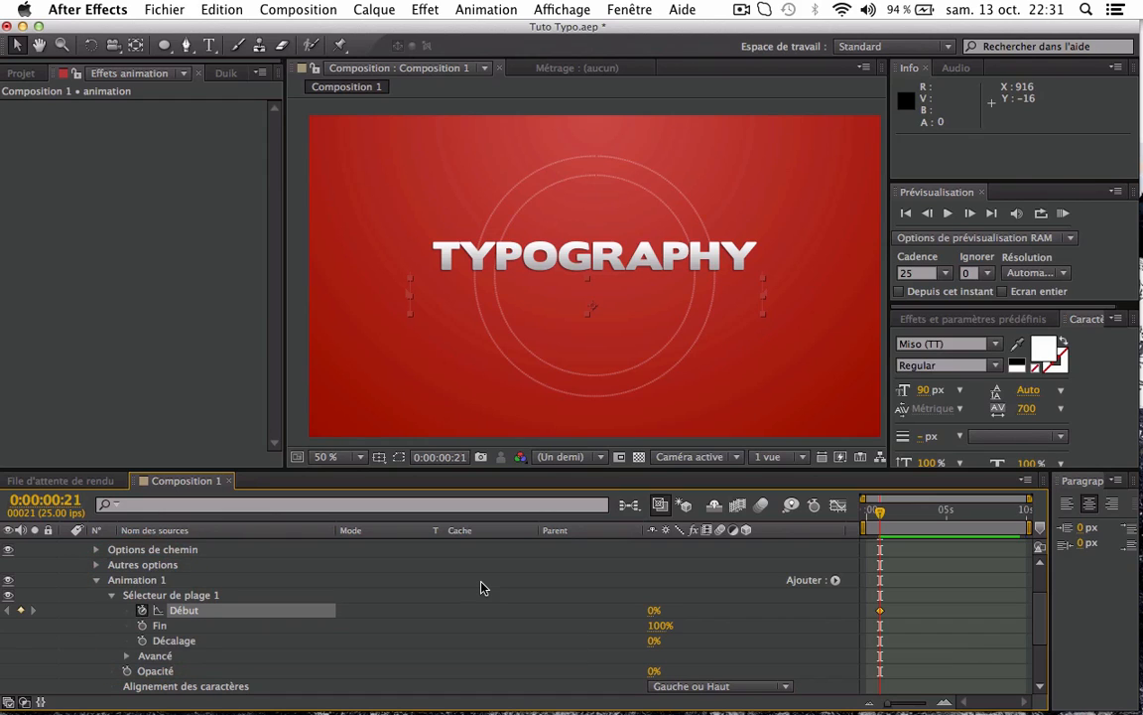
- Set the animation layer's range selector Début to 100% at 0:00:01:06 and run a RAM preview
key("Page_Down")
key("Page_Down")
key("Page_Down")
key("Page_Down")
key("Page_Down")
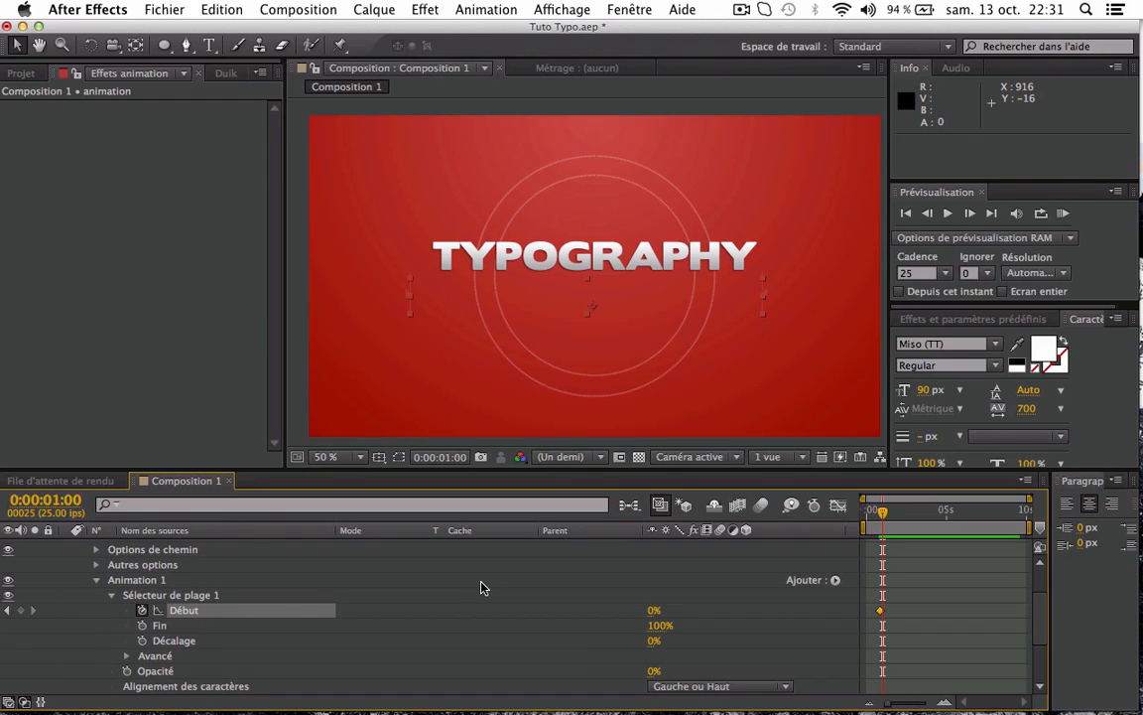
key("Page_Down")
key("Page_Down")
key("Page_Down")
key("Page_Down")
key("Page_Down")
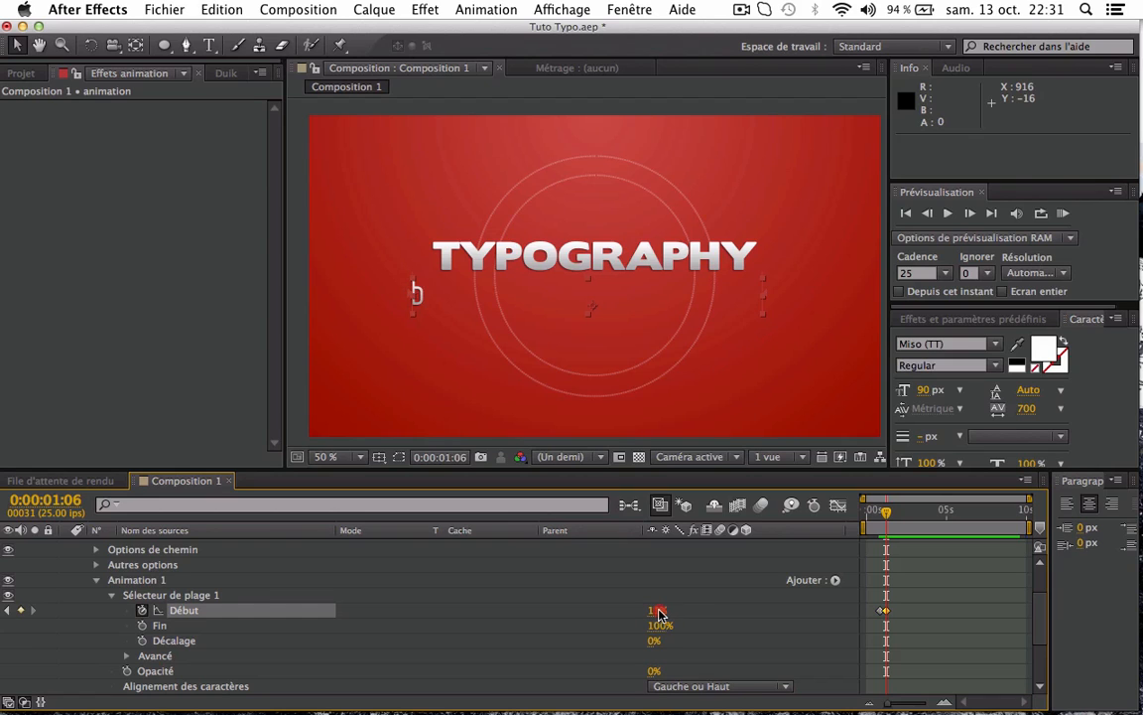
left_click_drag(693, 615, 799, 604)
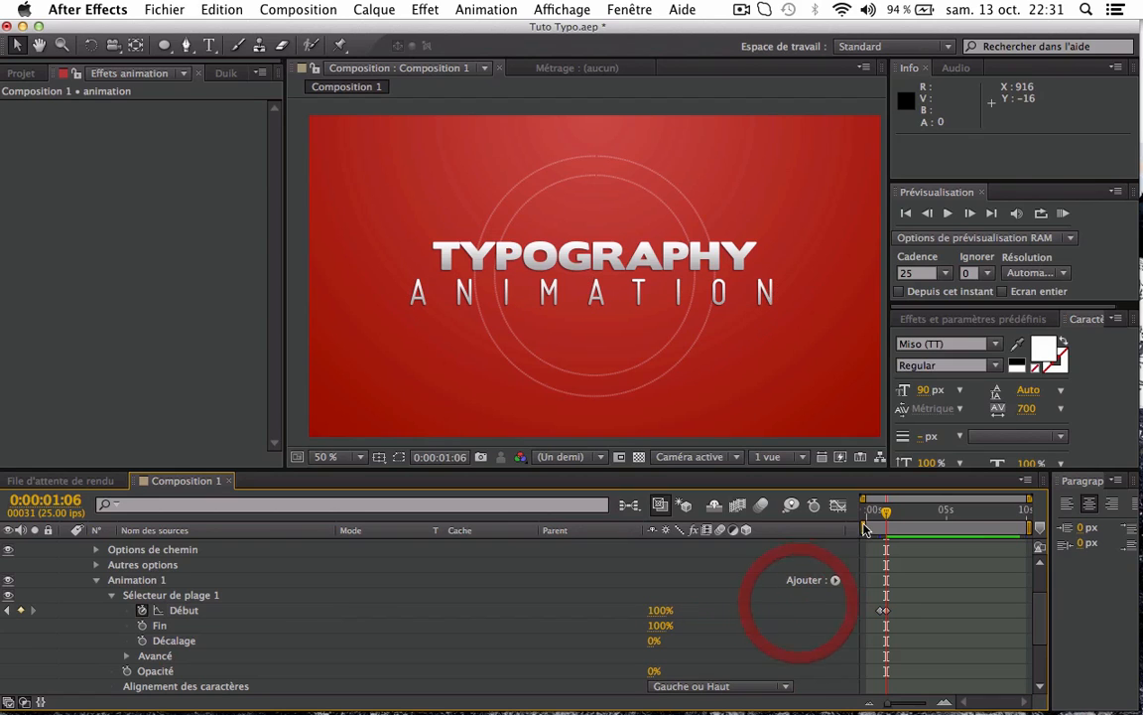
key("KP_0")
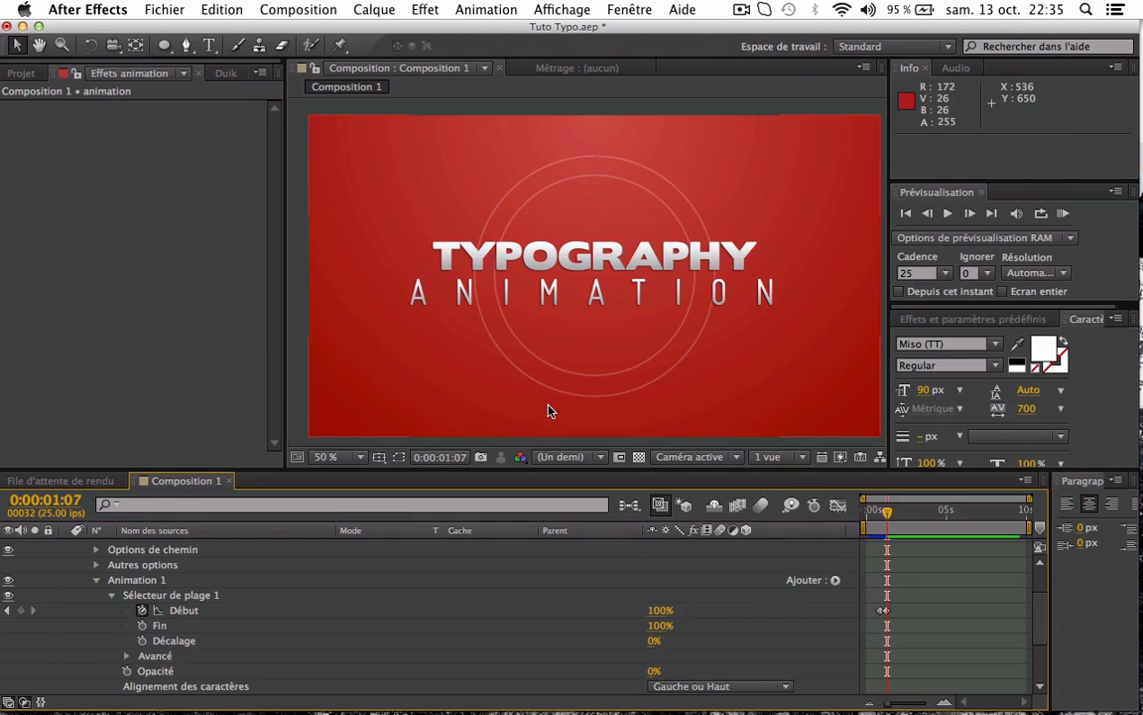
- Examine the circles' disappearance frame by frame near the end of the composition, up to 0:00:09:23
left_click_drag(886, 513, 1035, 524)
left_click_drag(1052, 518, 1013, 521)
key("Page_Down")
key("Page_Down")
key("Page_Down")
key("Page_Down")
key("Page_Down")
key("Page_Down")
key("Page_Down")
key("Page_Down")
key("Page_Down")
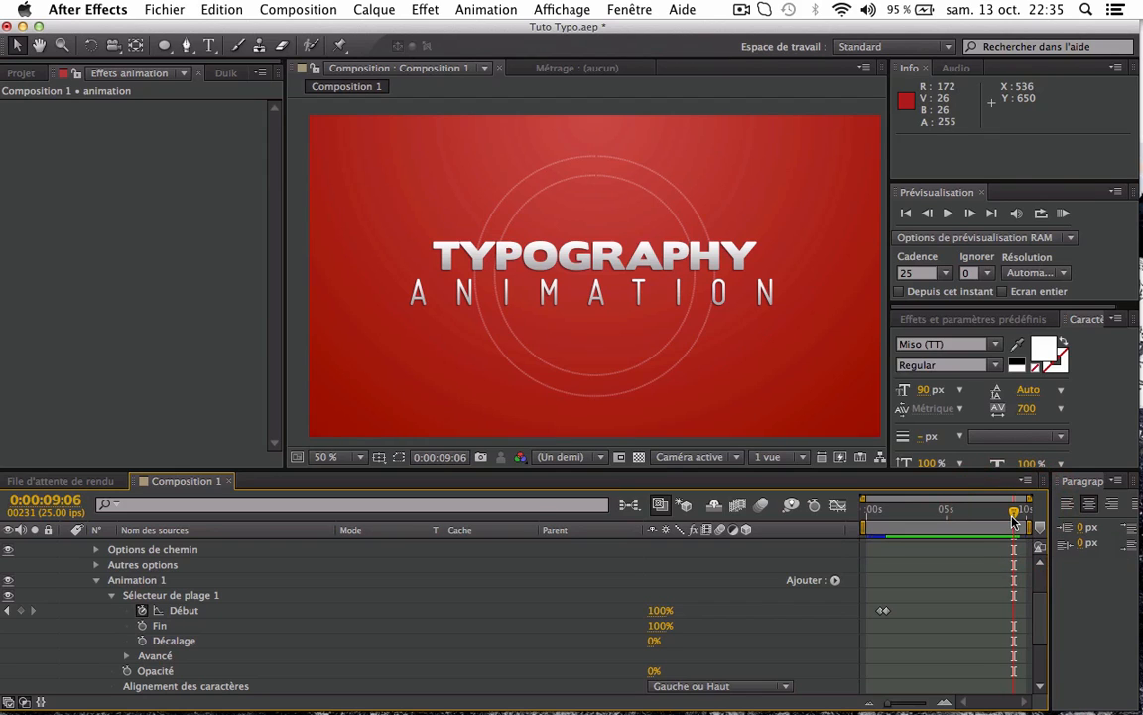
key("Page_Down")
key("Page_Down")
key("Page_Down")
key("Page_Down")
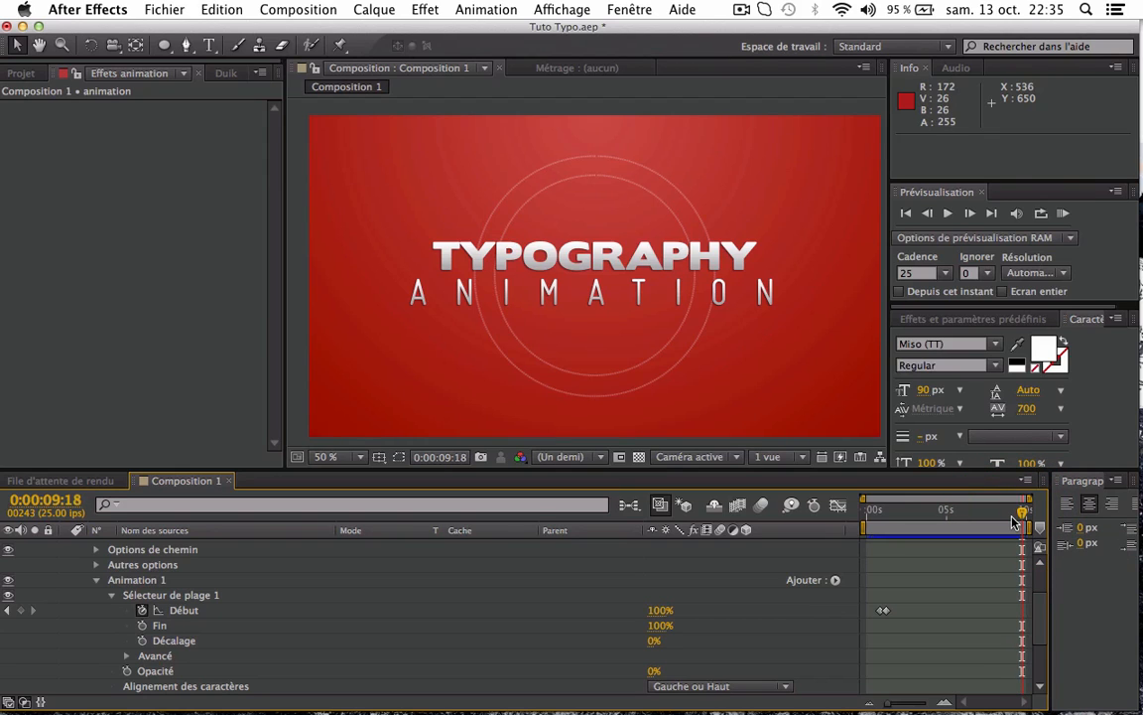
key("Page_Down")
key("Page_Down")
key("Page_Down")
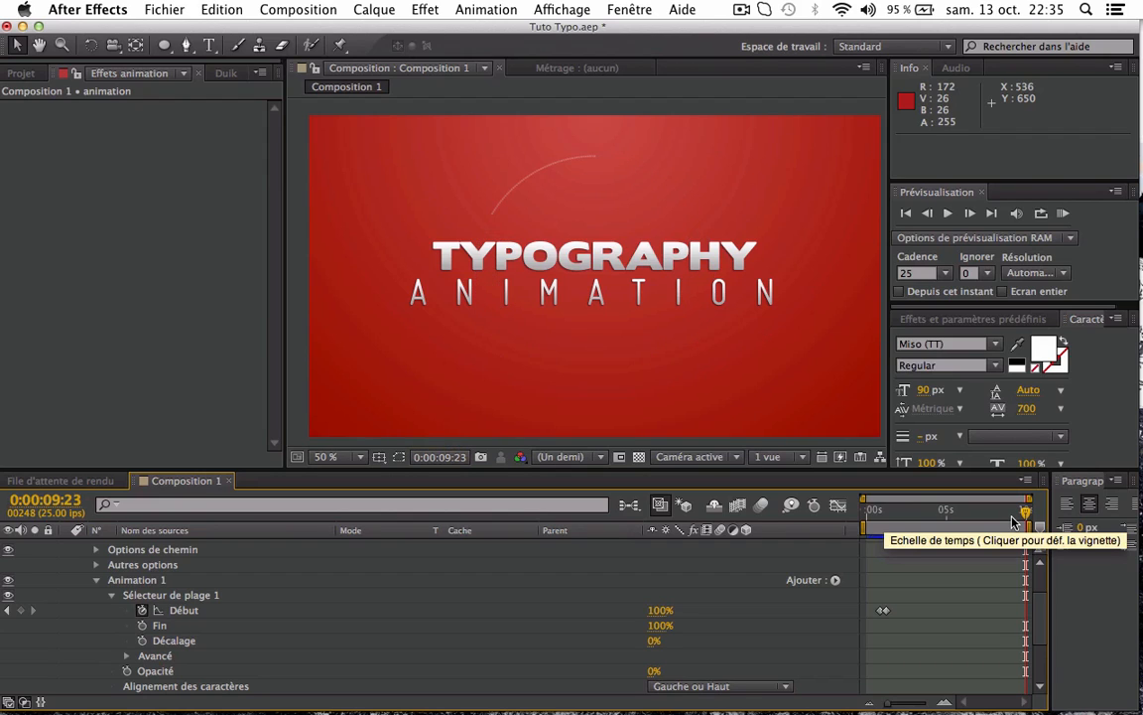
- Step the current time back to 0:00:09:12, before the circles start to disappear
key("Page_Up")
key("Page_Up")
key("Page_Up")
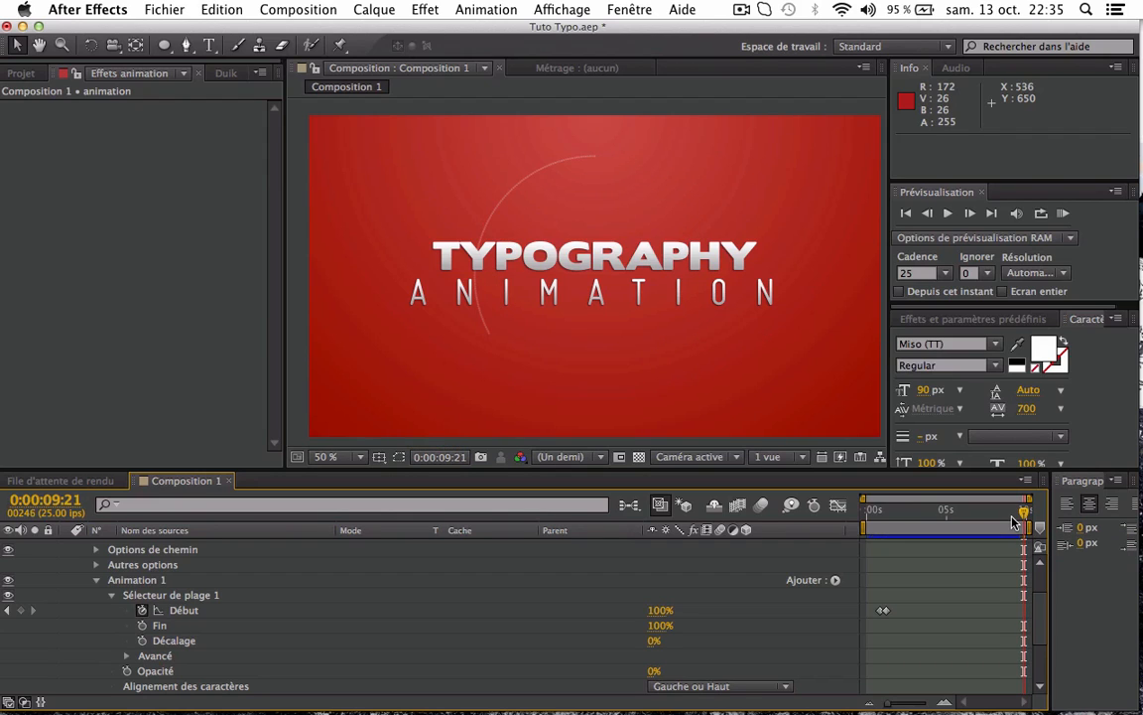
key("Page_Up")
key("Page_Up")
key("Page_Up")
key("Page_Up")
key("Page_Up")
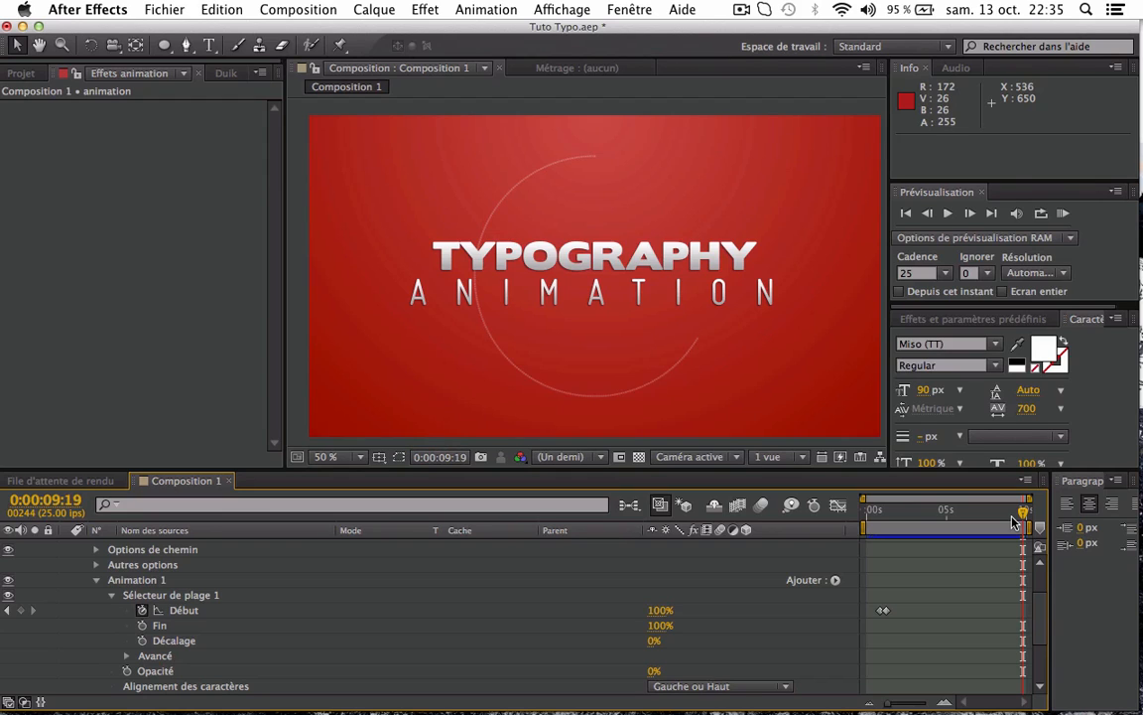
key("Page_Up")
key("Page_Up")
key("Page_Up")
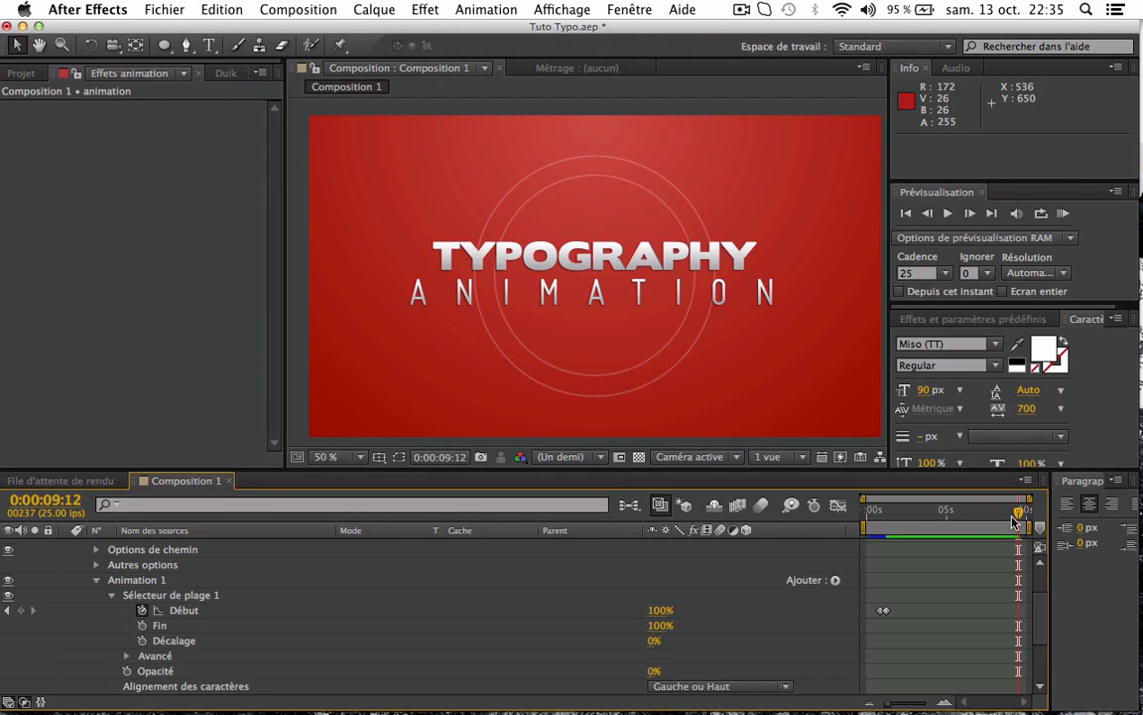
- Collapse the animation layer and enable per-character 3D (Activer la 3D par caractère) on the Typography layer's text
left_click(97, 579)
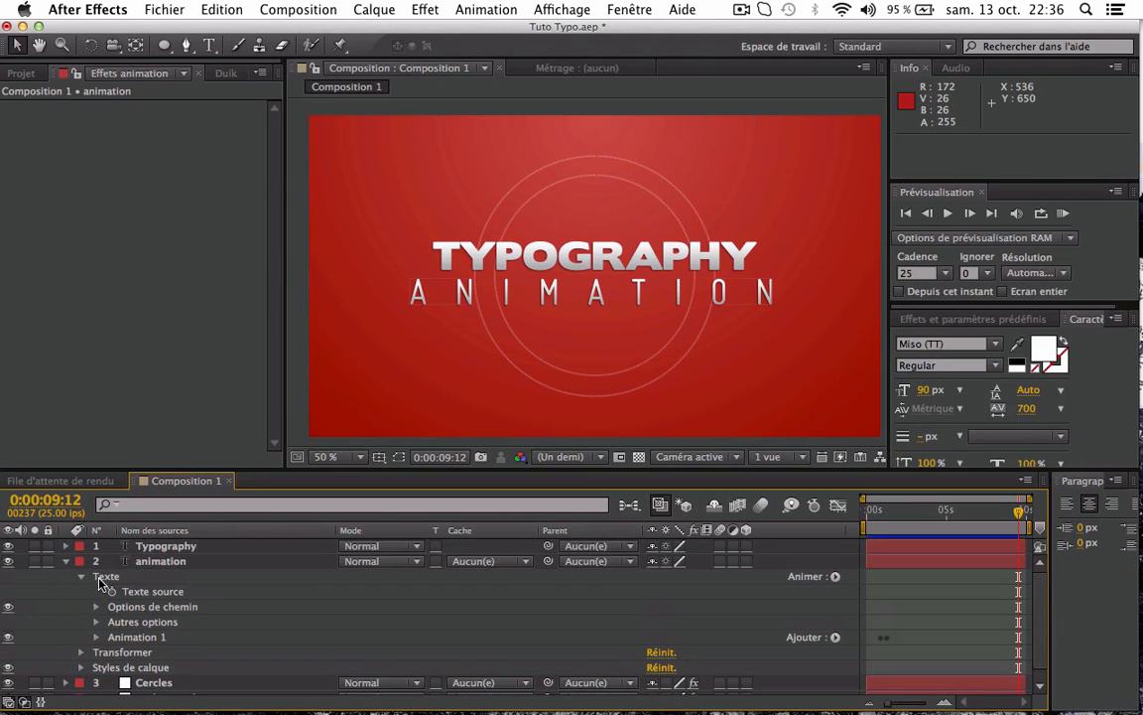
left_click(65, 561)
left_click(188, 547)
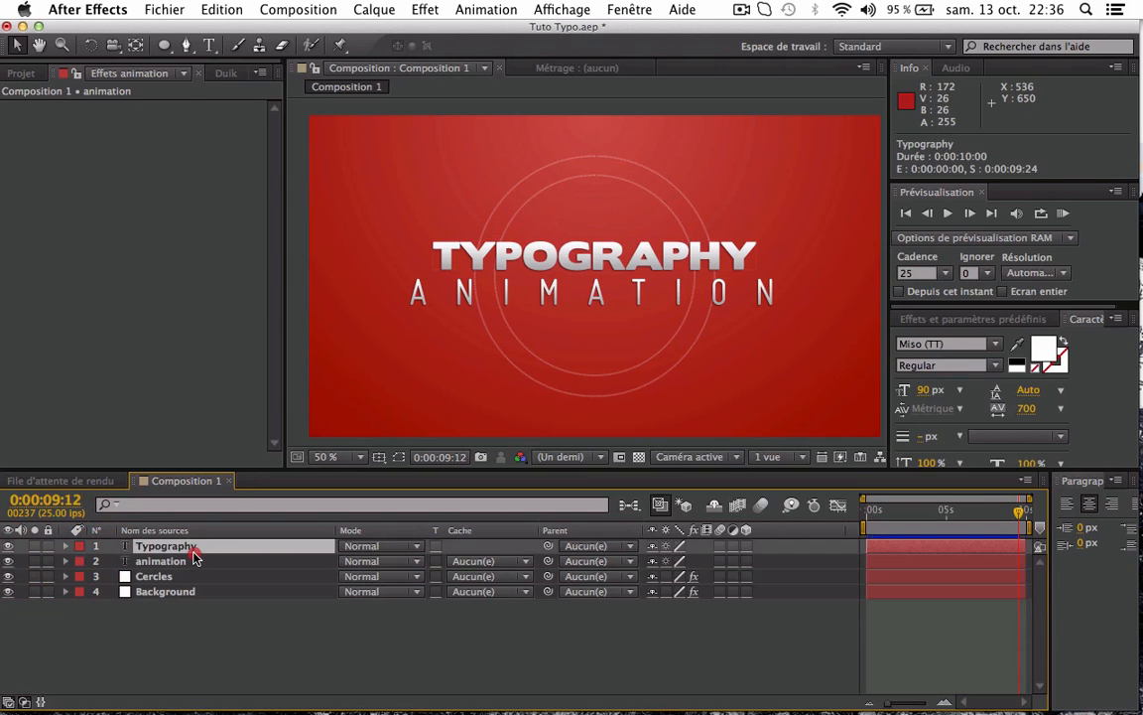
left_click(65, 545)
left_click(83, 562)
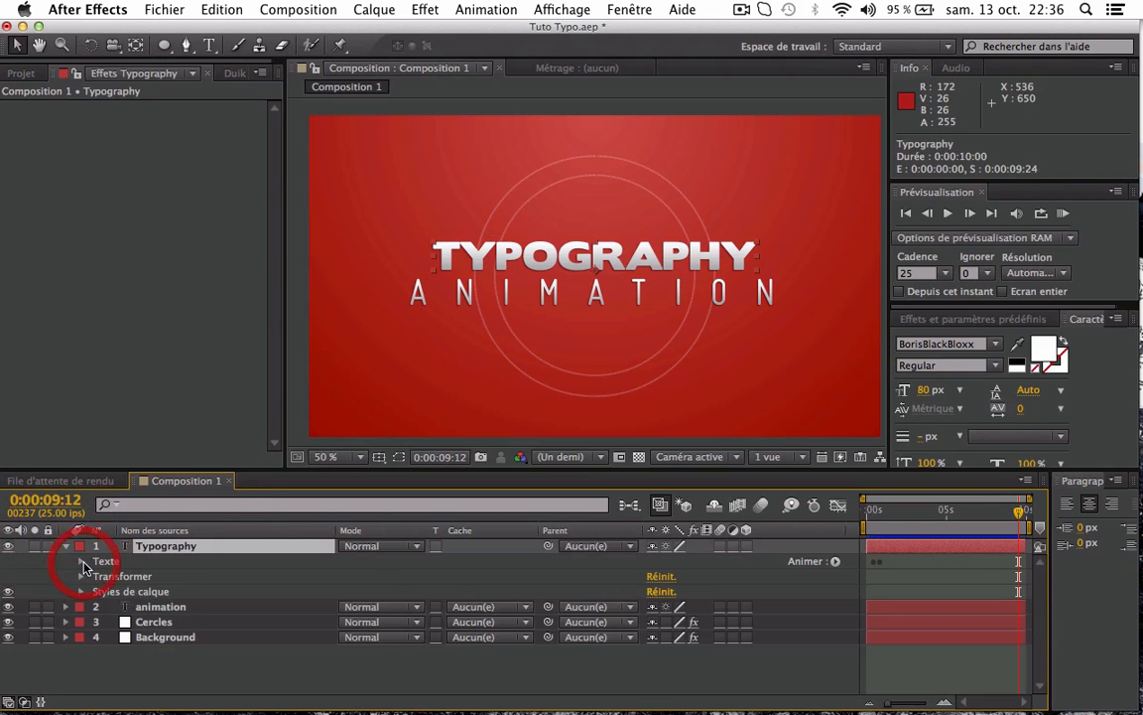
left_click(109, 563)
left_click(167, 548)
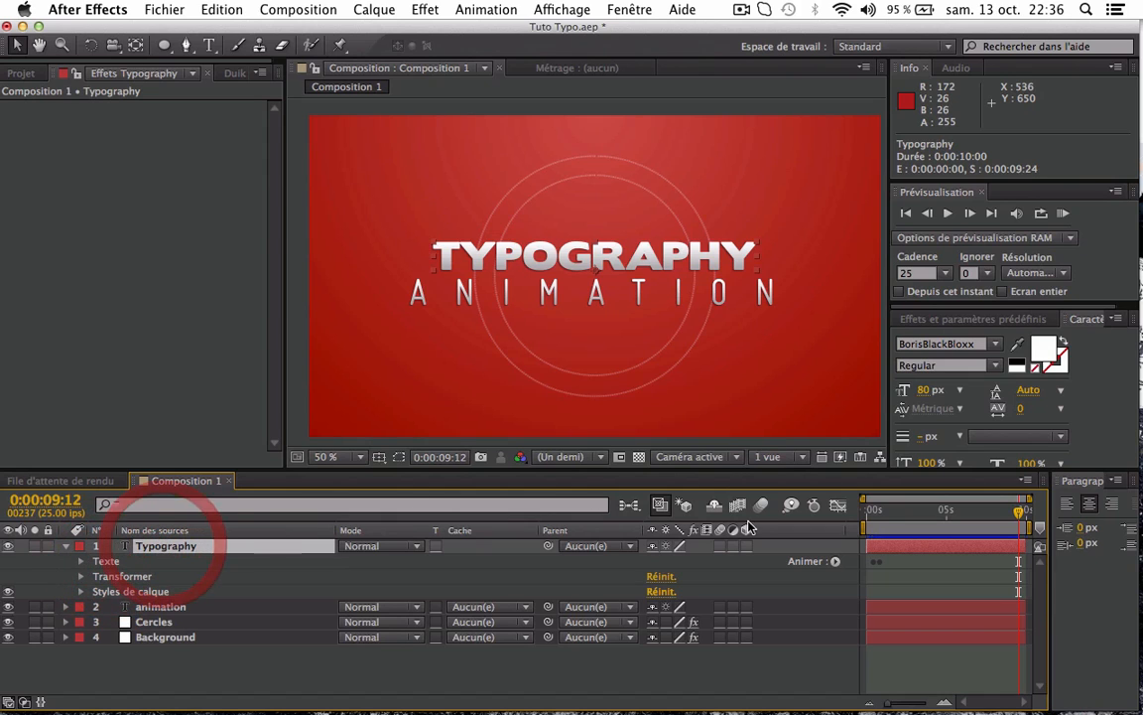
left_click(105, 562)
left_click(836, 562)
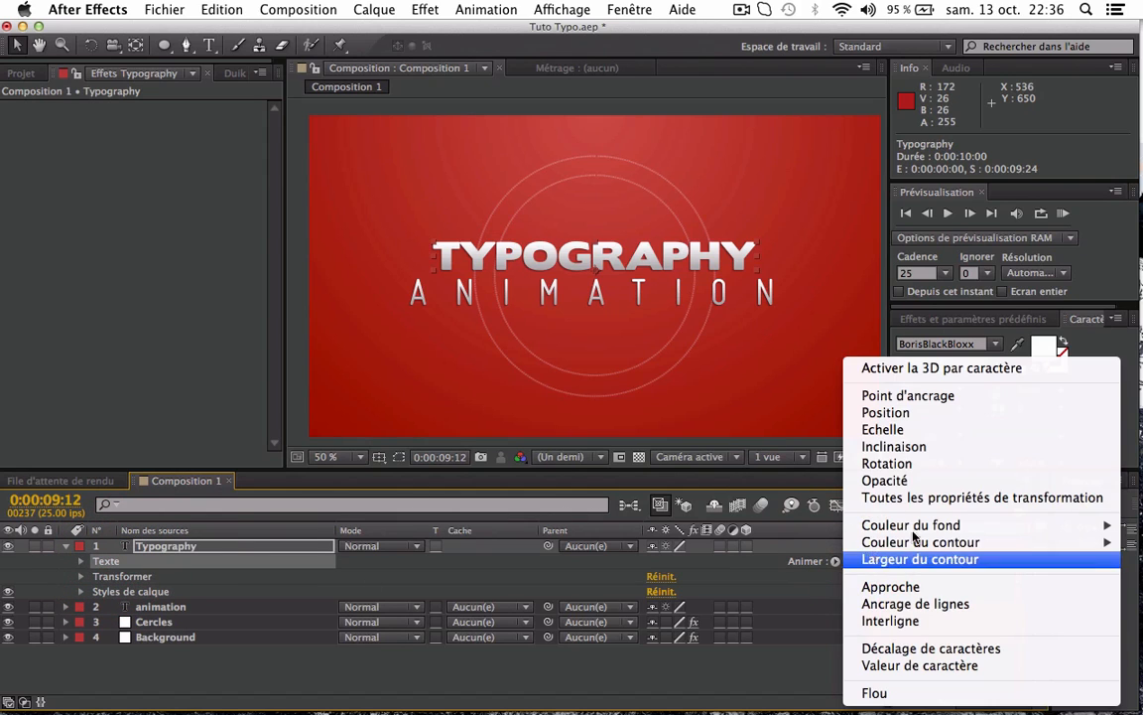
left_click(977, 373)
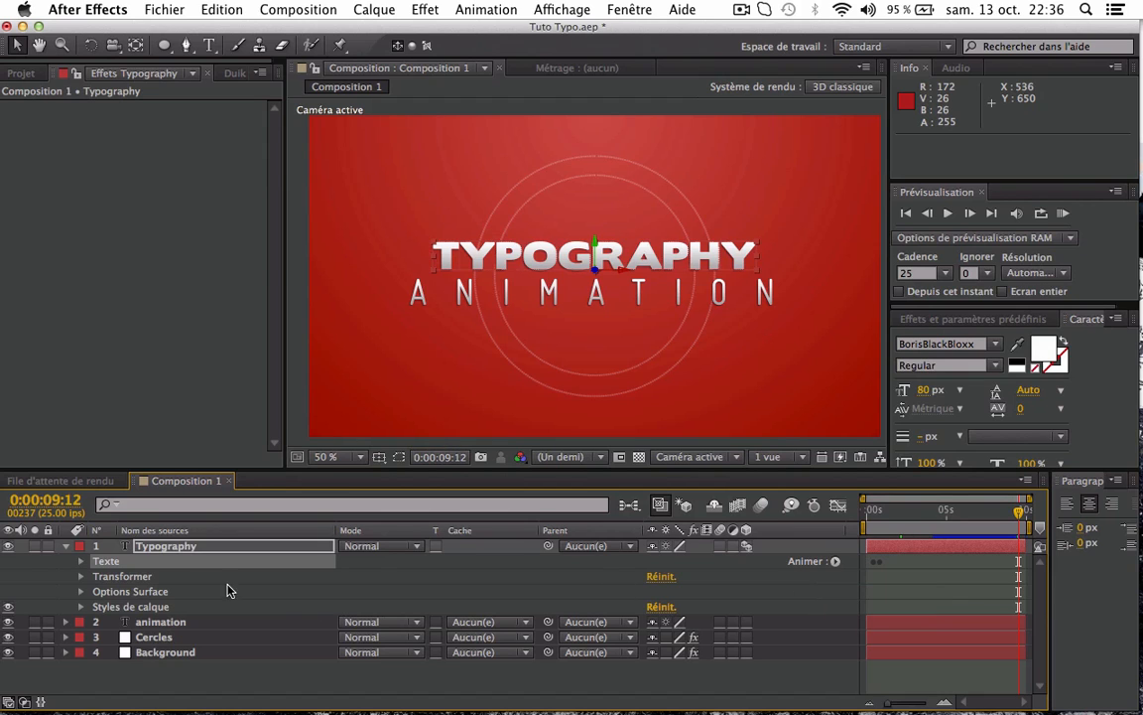
- Add a second text animator with the Position property to the Typography layer and collapse its first animator
left_click(836, 561)
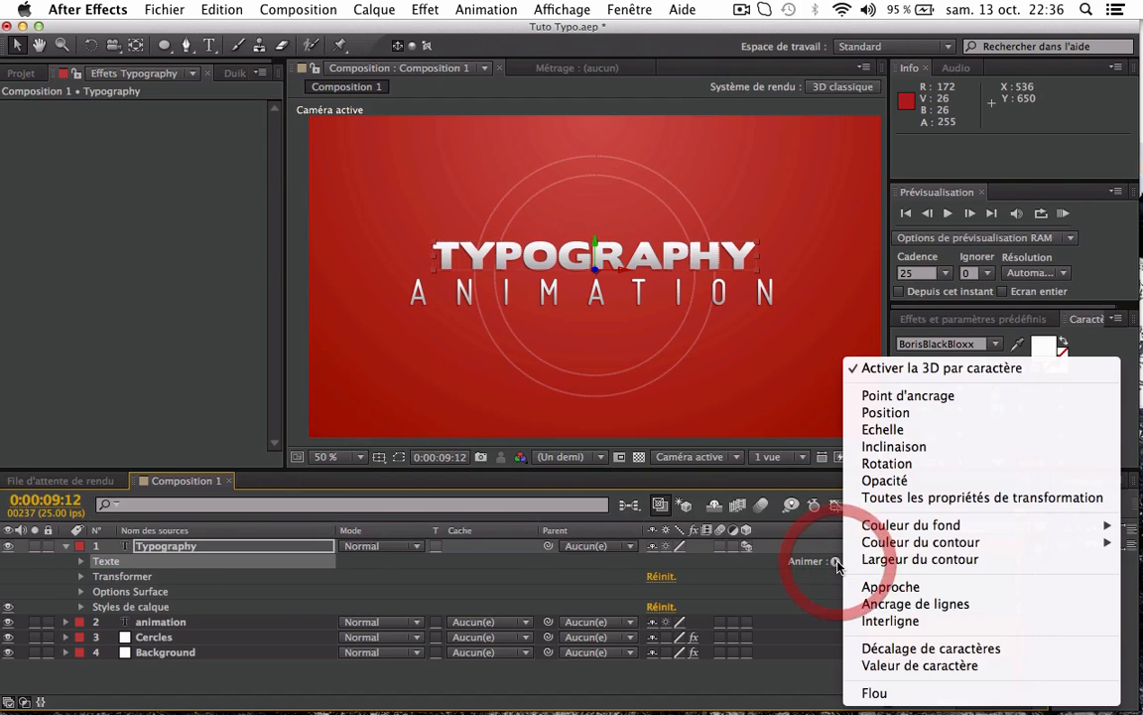
left_click(933, 413)
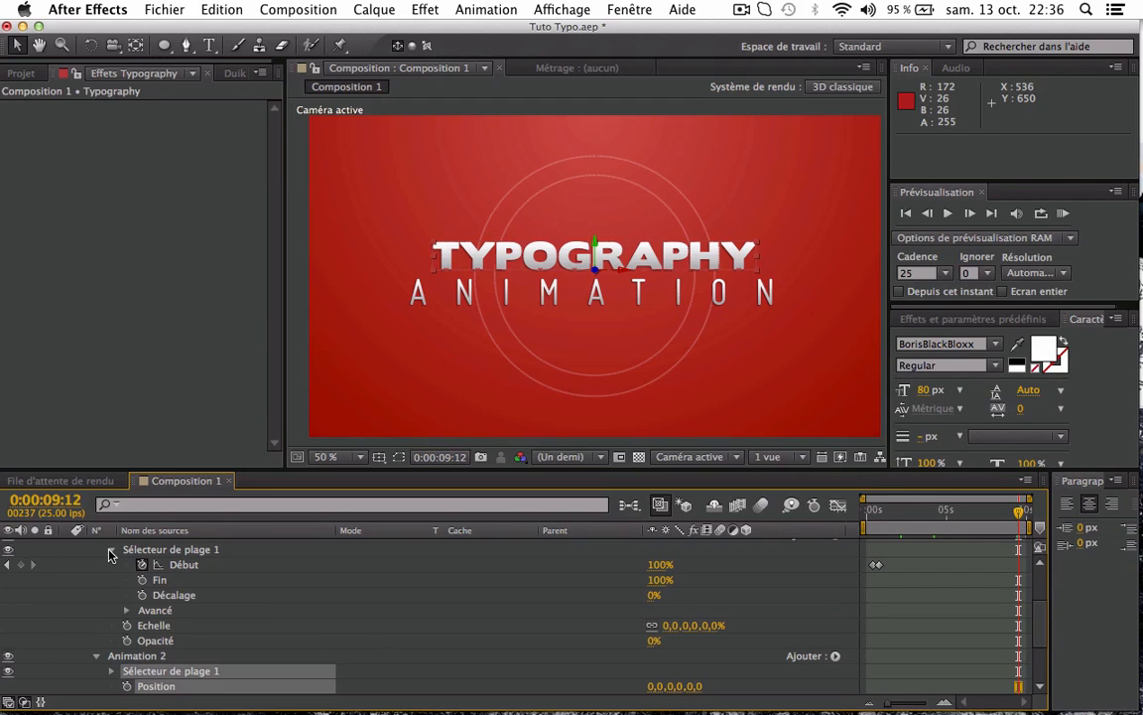
left_click(97, 657)
scroll(102, 643, "up", 2)
left_click(97, 622)
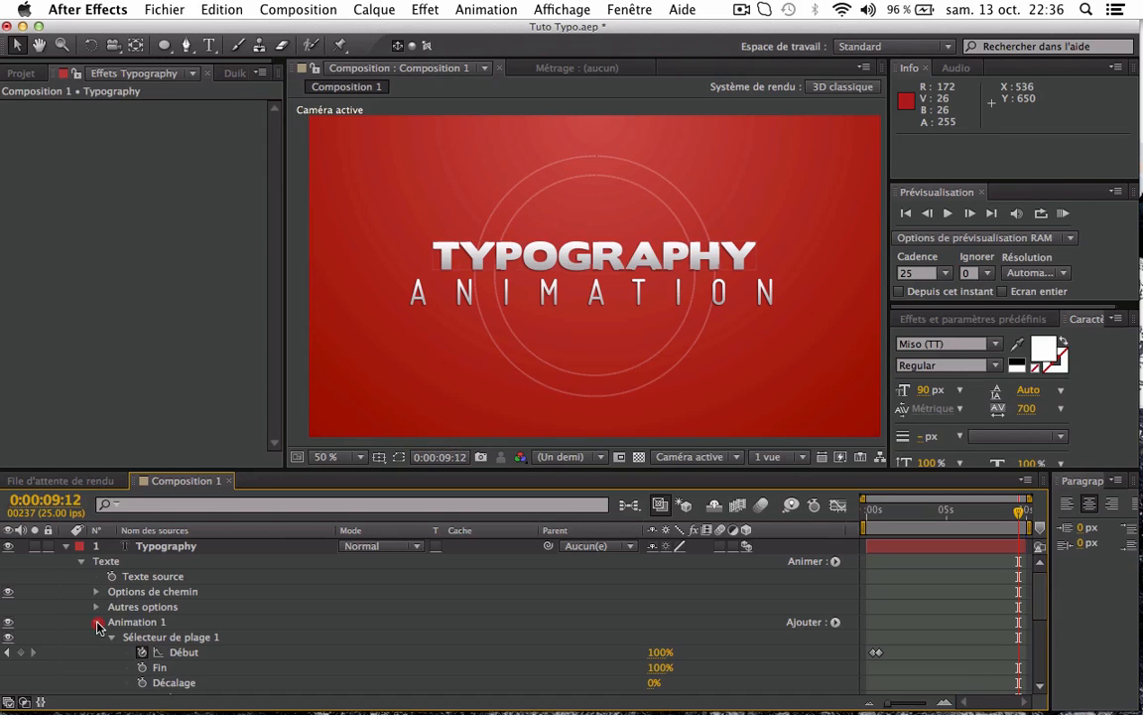
- Rename the Typography layer's Animation 2 animator as Disparition
left_click(149, 638)
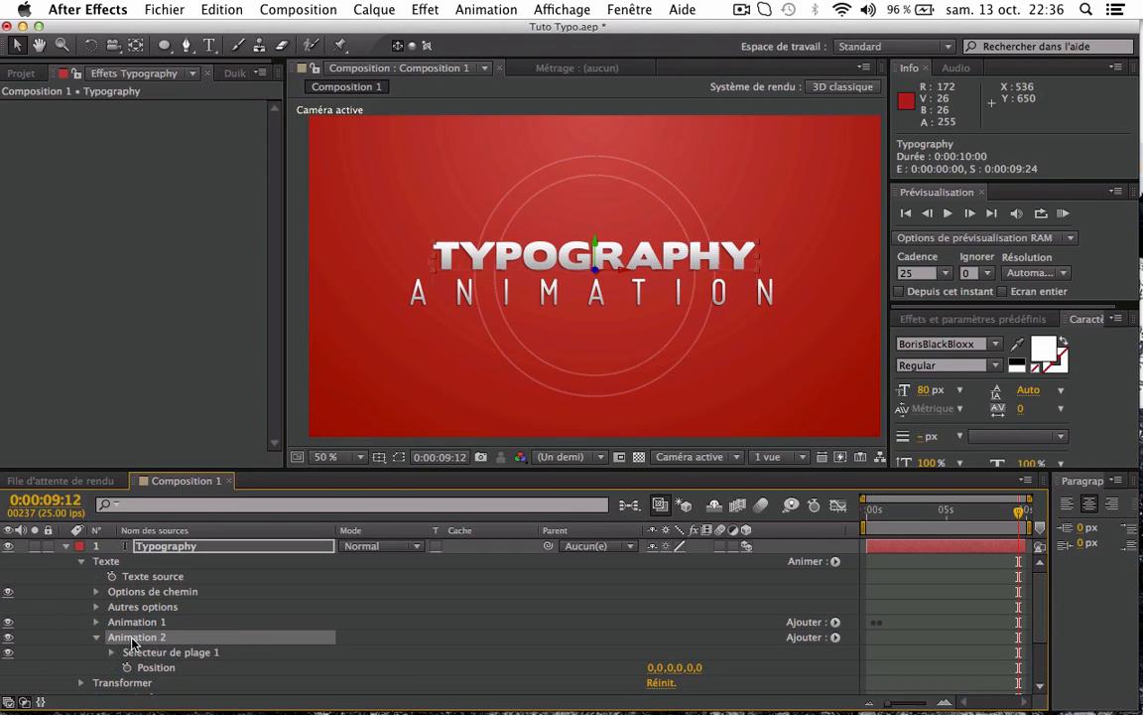
double_click(133, 641)
double_click(134, 642)
key("Return")
type("Dispari")
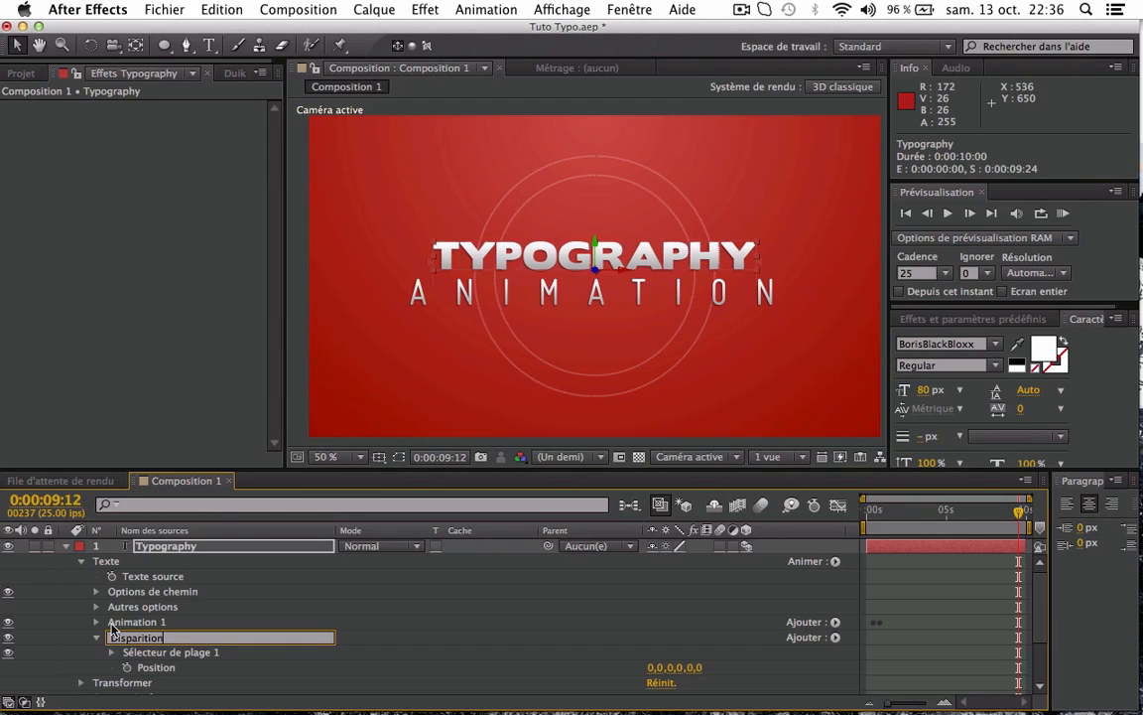
key("Return")
- Rename the Typography layer's Animation 1 animator as Apparition
left_click(130, 622)
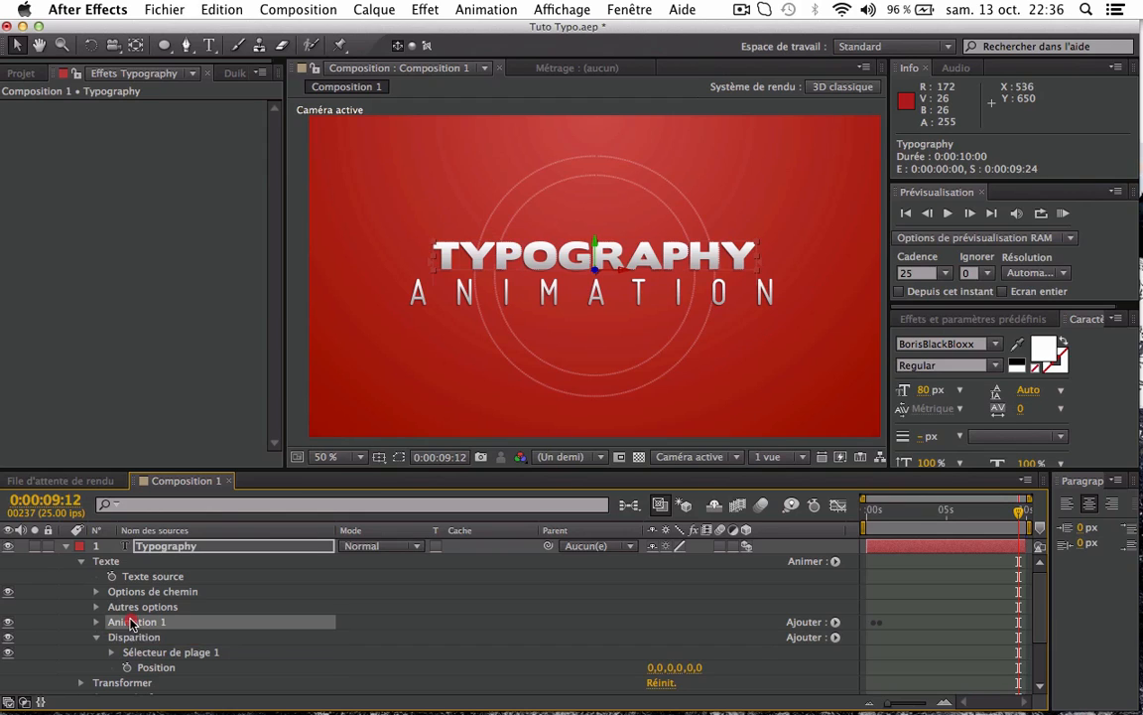
key("Return")
type("Appar")
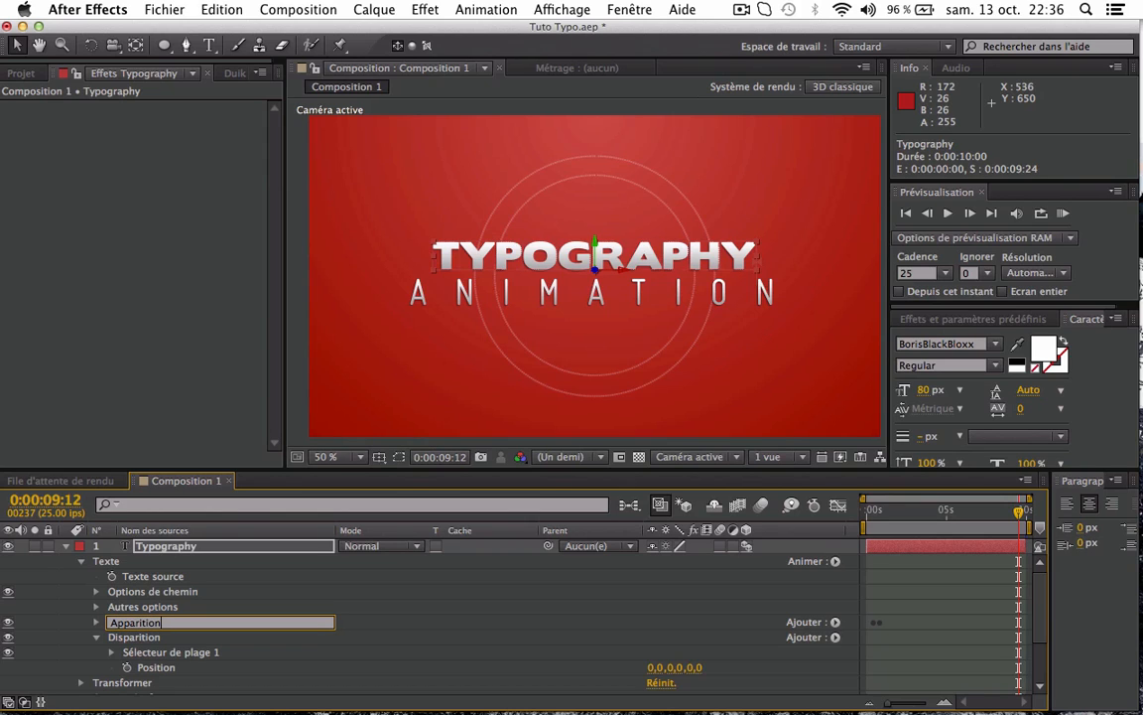
key("Return")
- Set the Z value of the Disparition animator's Position to -500
left_click(97, 638)
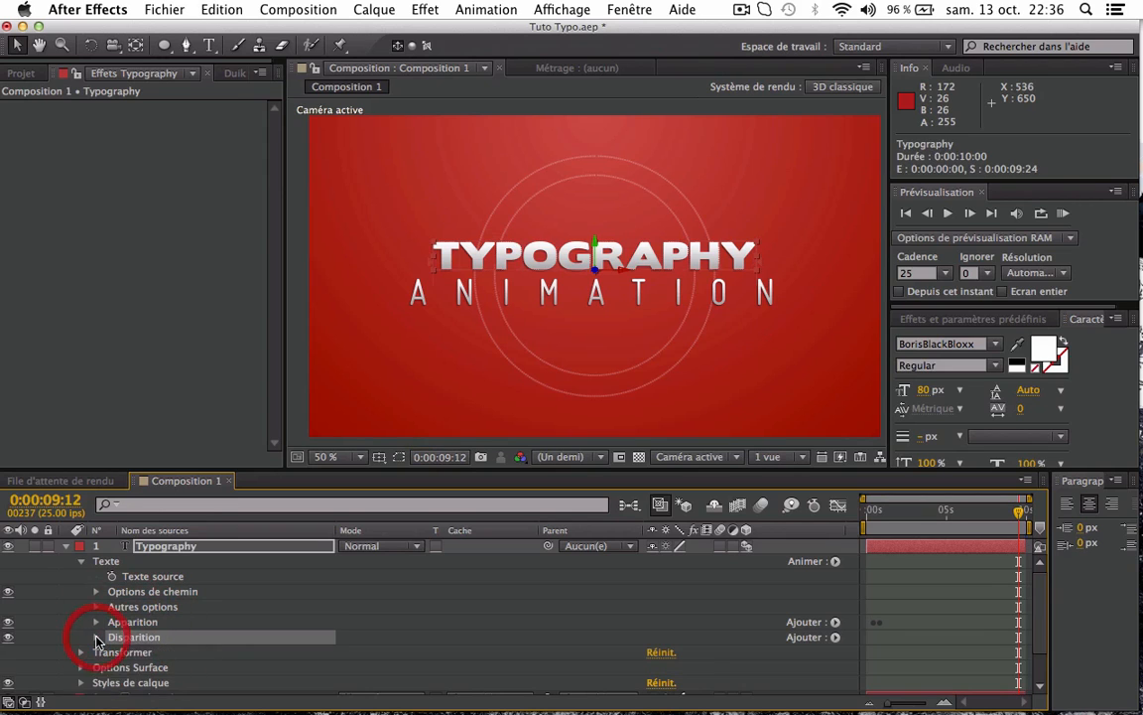
left_click(96, 638)
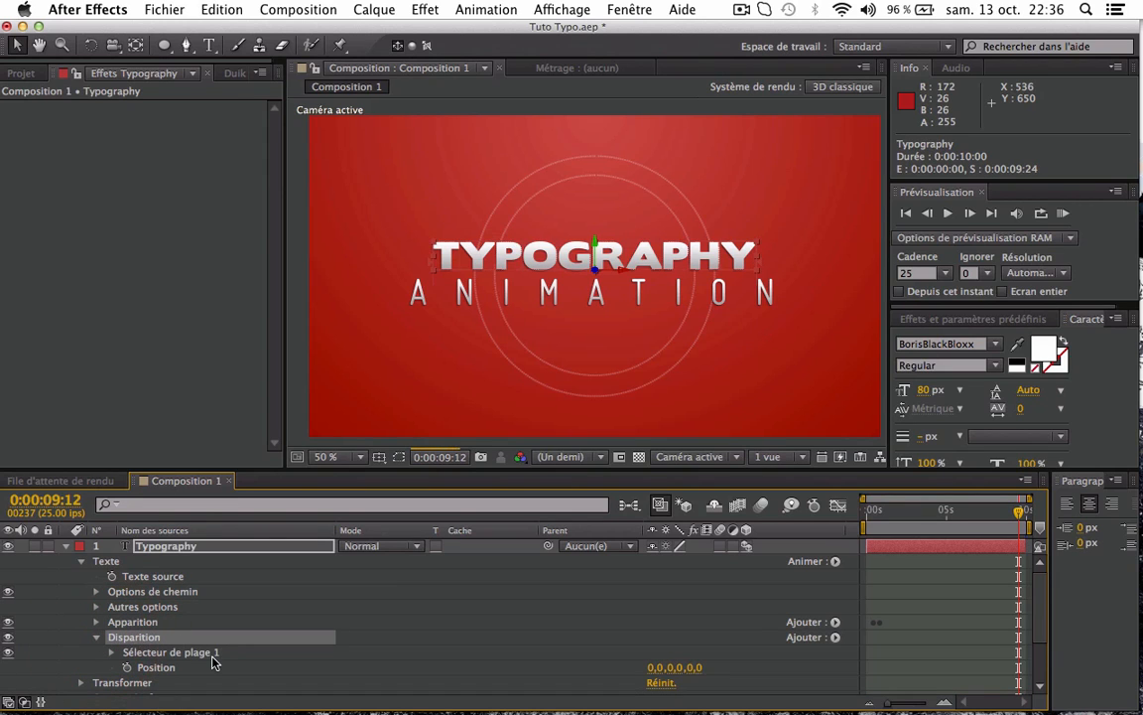
scroll(198, 650, "down", 2)
left_click(164, 640)
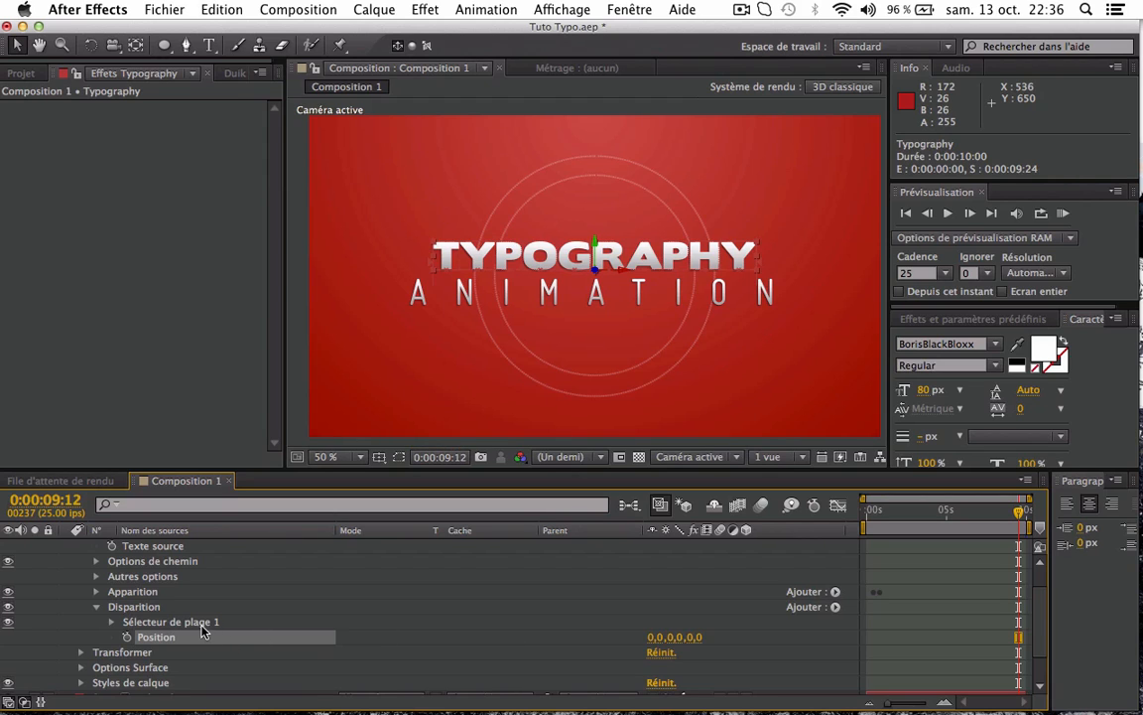
left_click(656, 638)
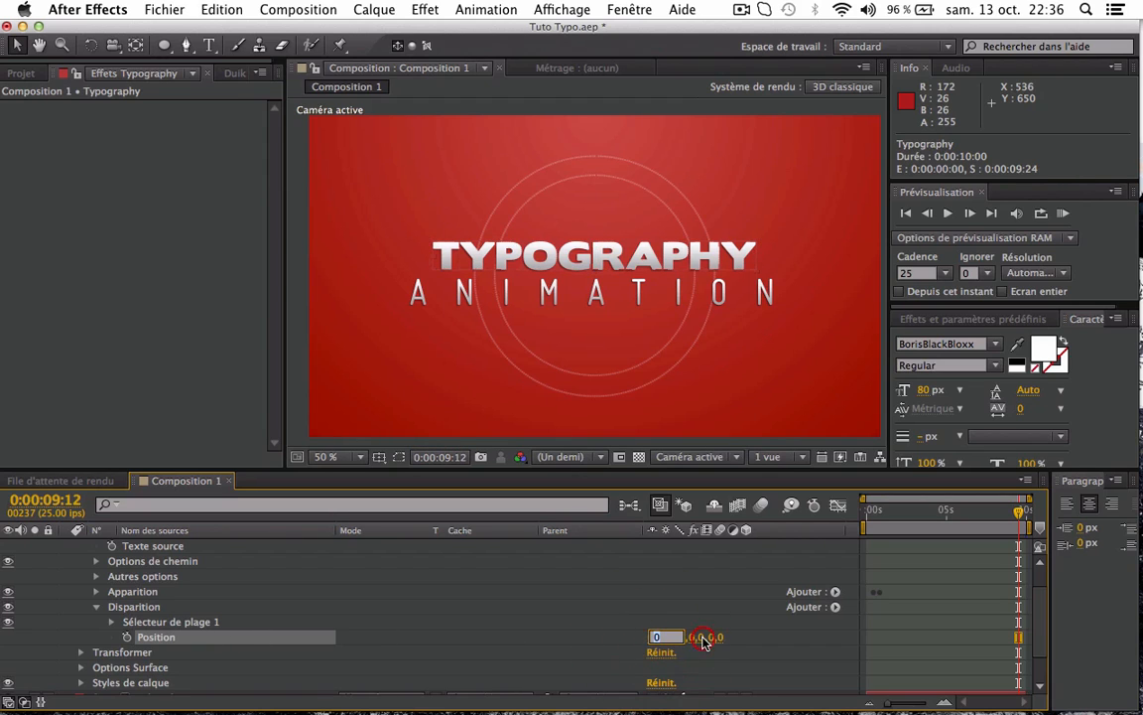
left_click(706, 640)
left_click(670, 638)
left_click(728, 644)
left_click(693, 639)
left_click(650, 639)
left_click(694, 639)
left_click(751, 659)
mouse_move(694, 641)
left_mouse_down()
mouse_move(656, 639)
mouse_move(700, 641)
left_mouse_up()
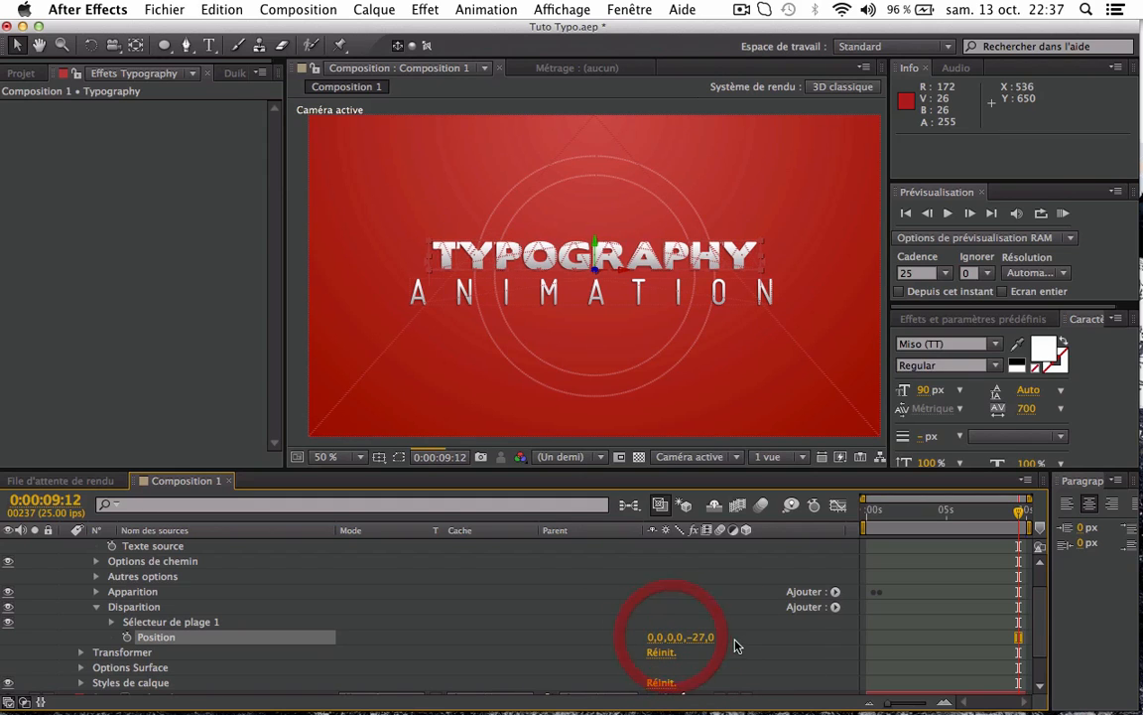
left_click(707, 640)
left_click(706, 639)
left_click(708, 640)
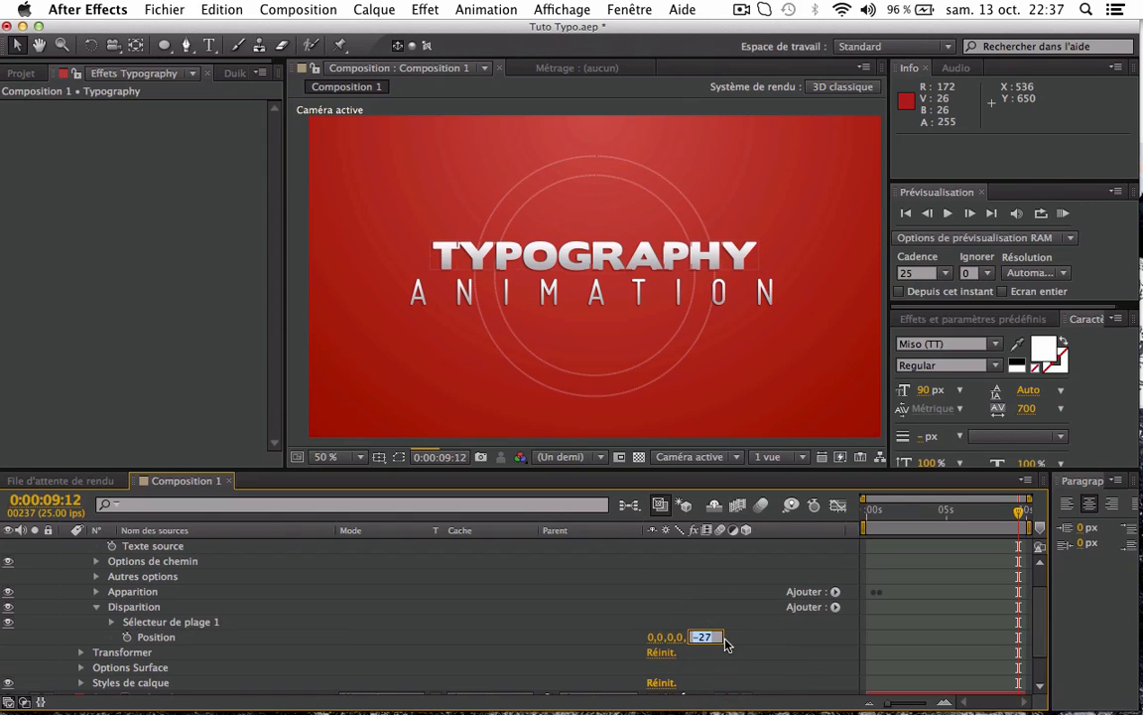
type("-500")
key("Return")
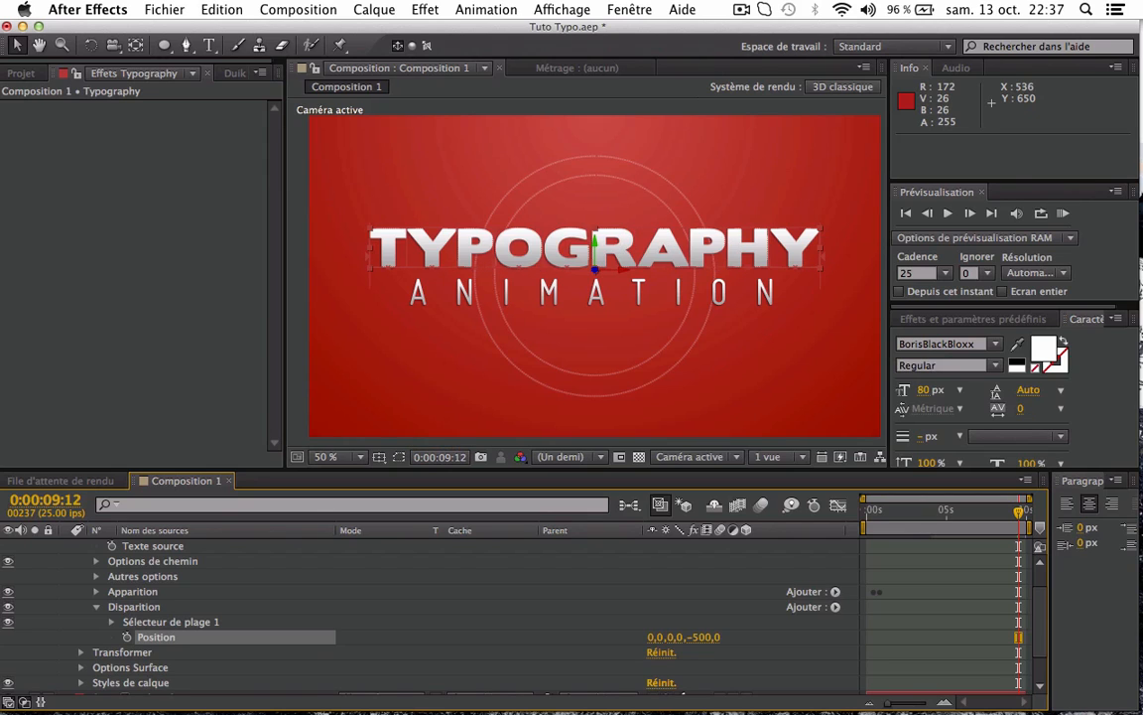
- Set the Z value of the Disparition animator's Position to -2000
left_click(706, 636)
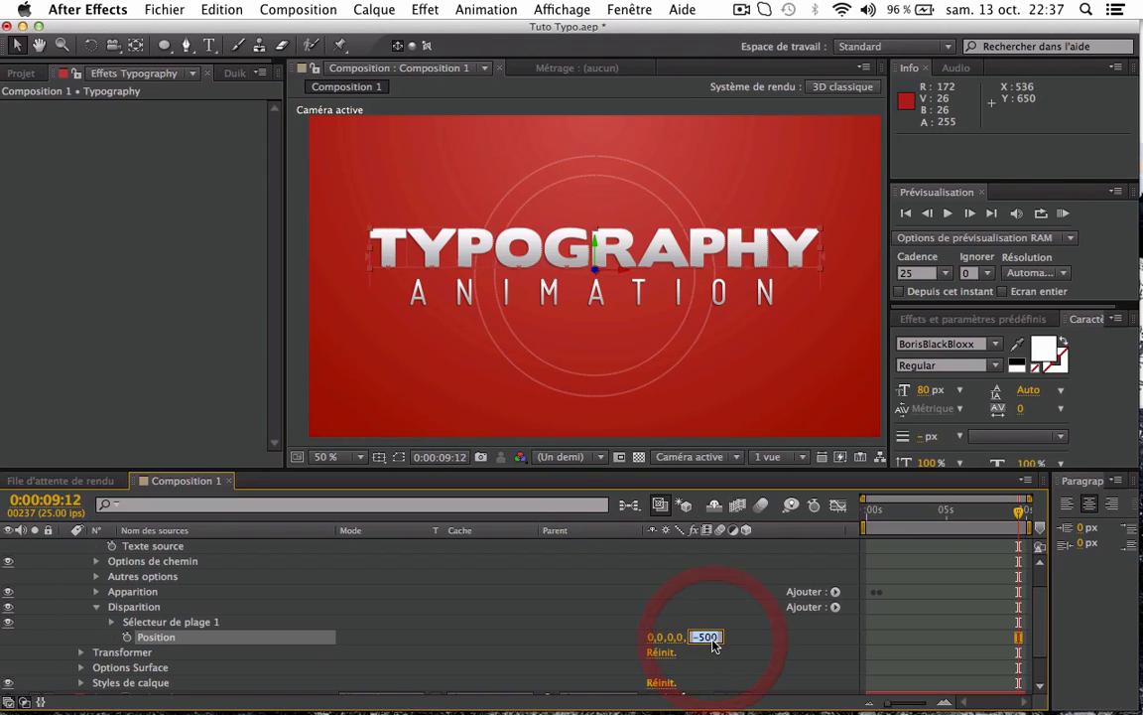
type("-2000")
key("Return")
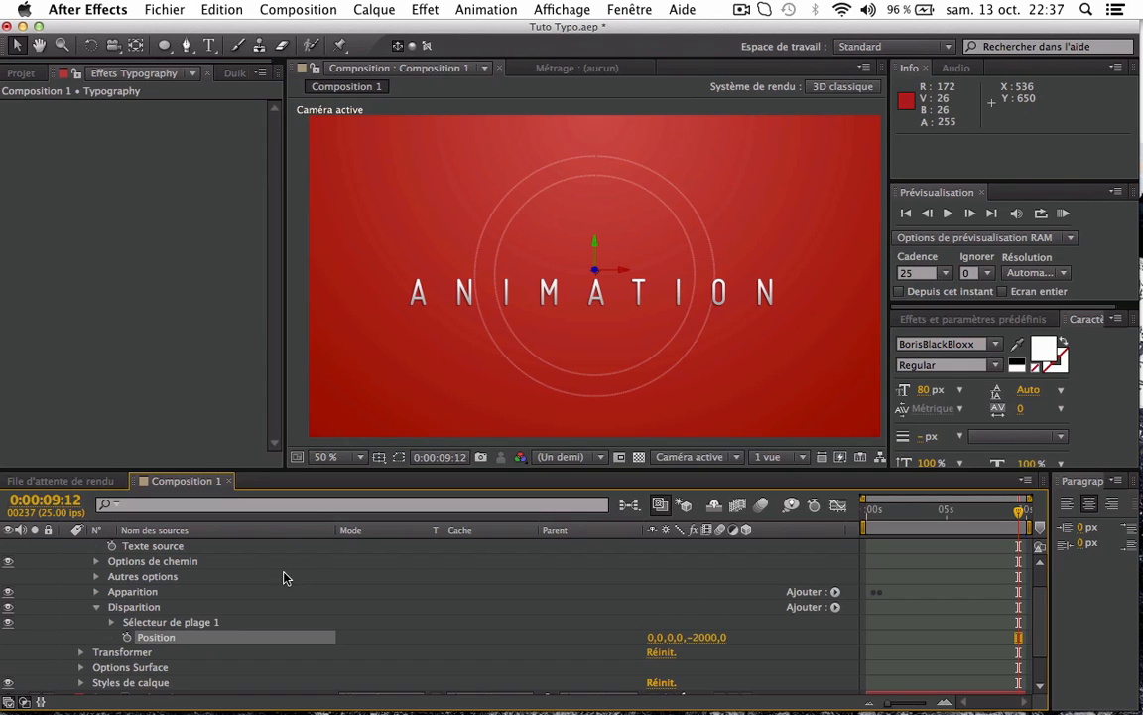
- Set the Début of the Disparition animator's range selector to 100%
left_click(111, 623)
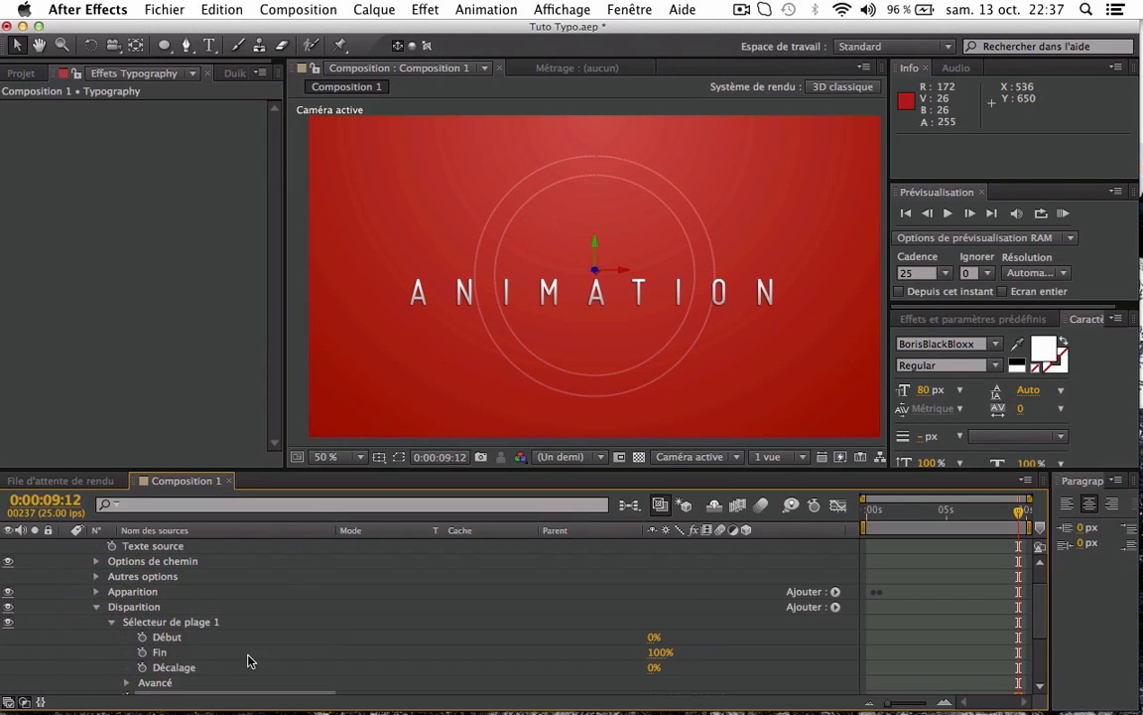
left_click_drag(649, 637, 765, 630)
left_click(651, 638)
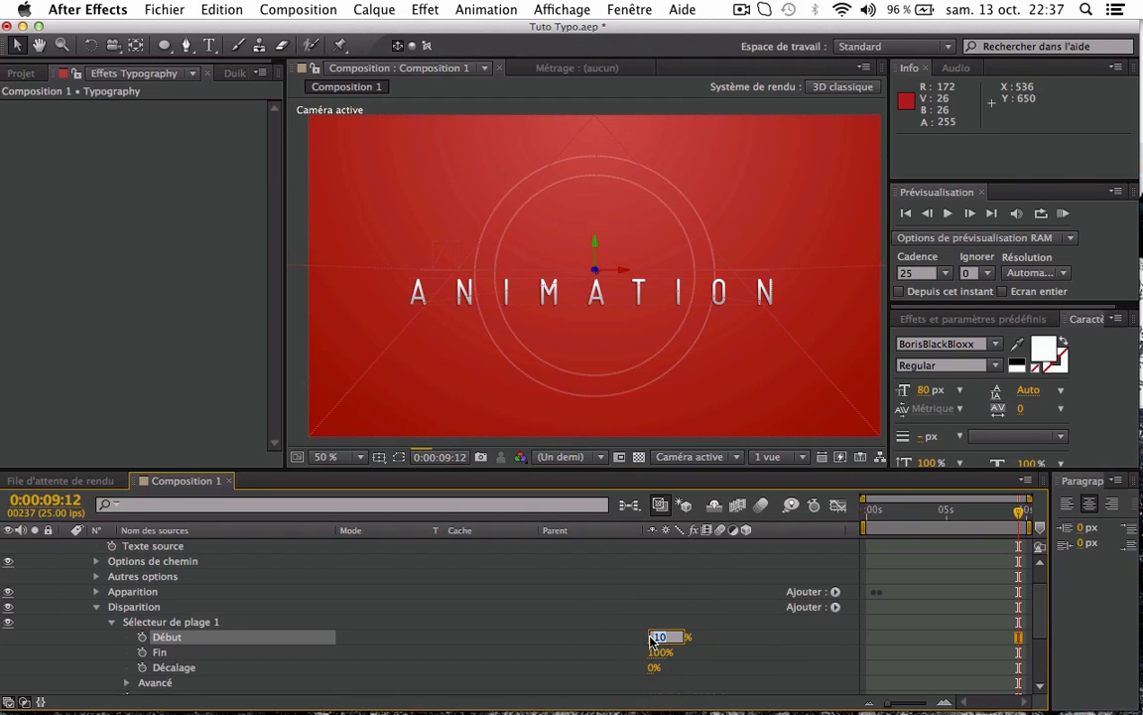
type("100")
key("Return")
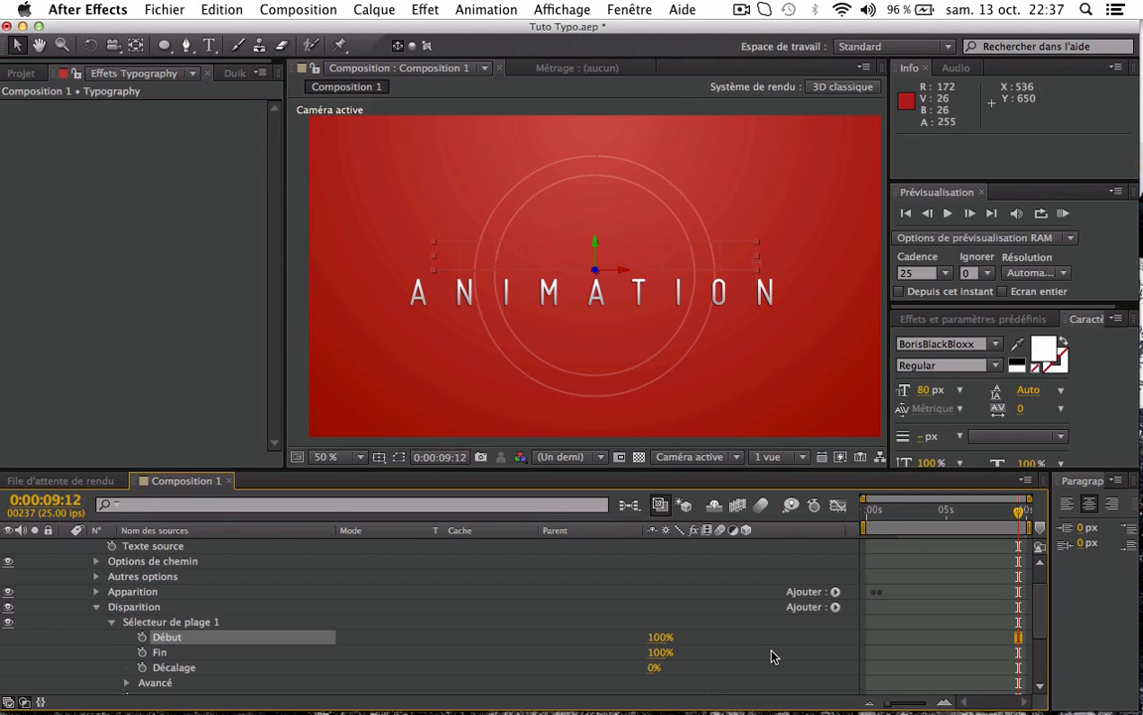
left_click(731, 624)
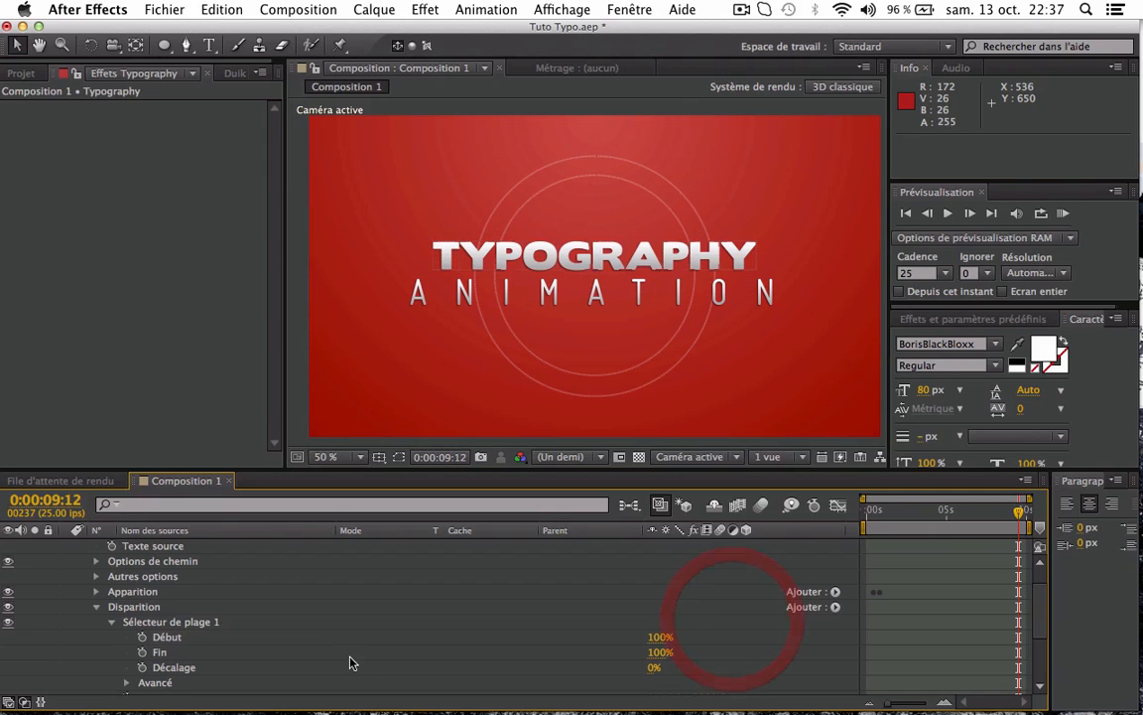
- Set the Fin of the Disparition animator's range selector to 0% and keyframe it at 0:00:09:12
left_click(216, 653)
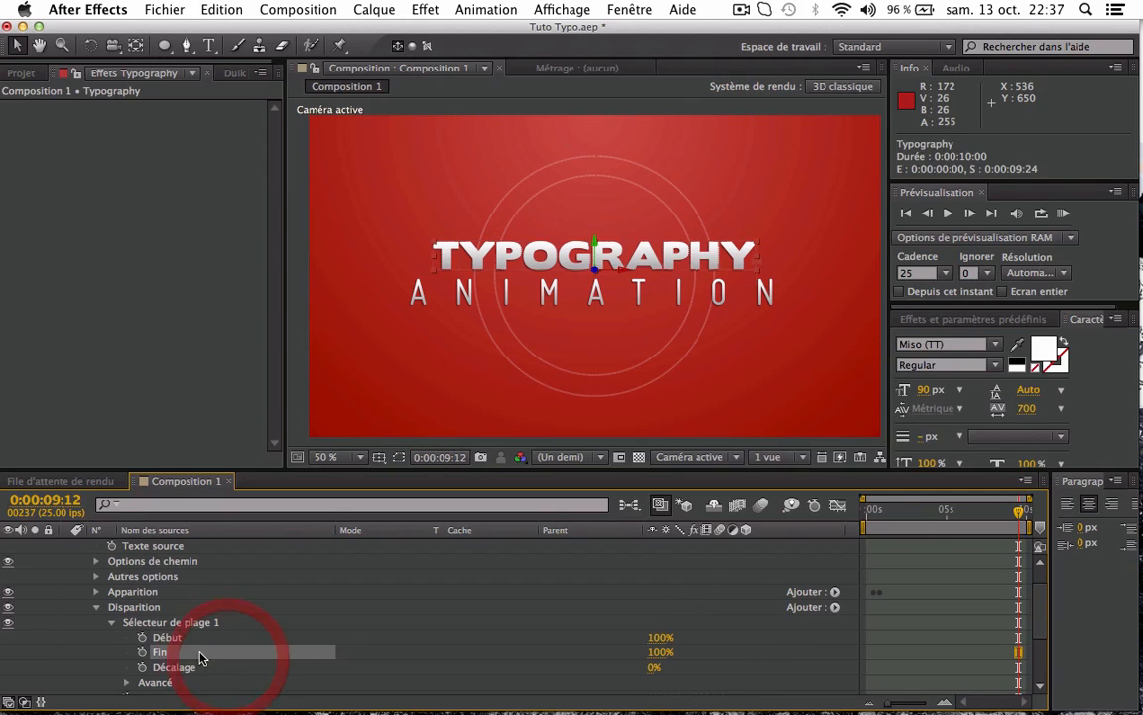
left_click(659, 652)
type("0")
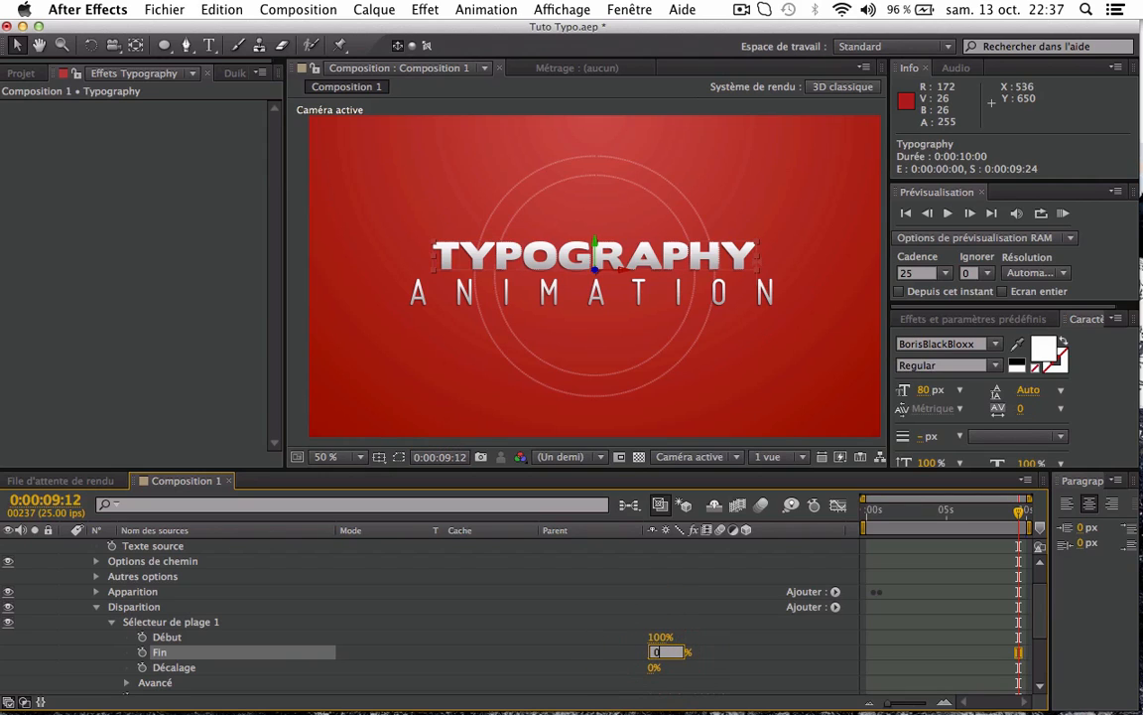
key("Return")
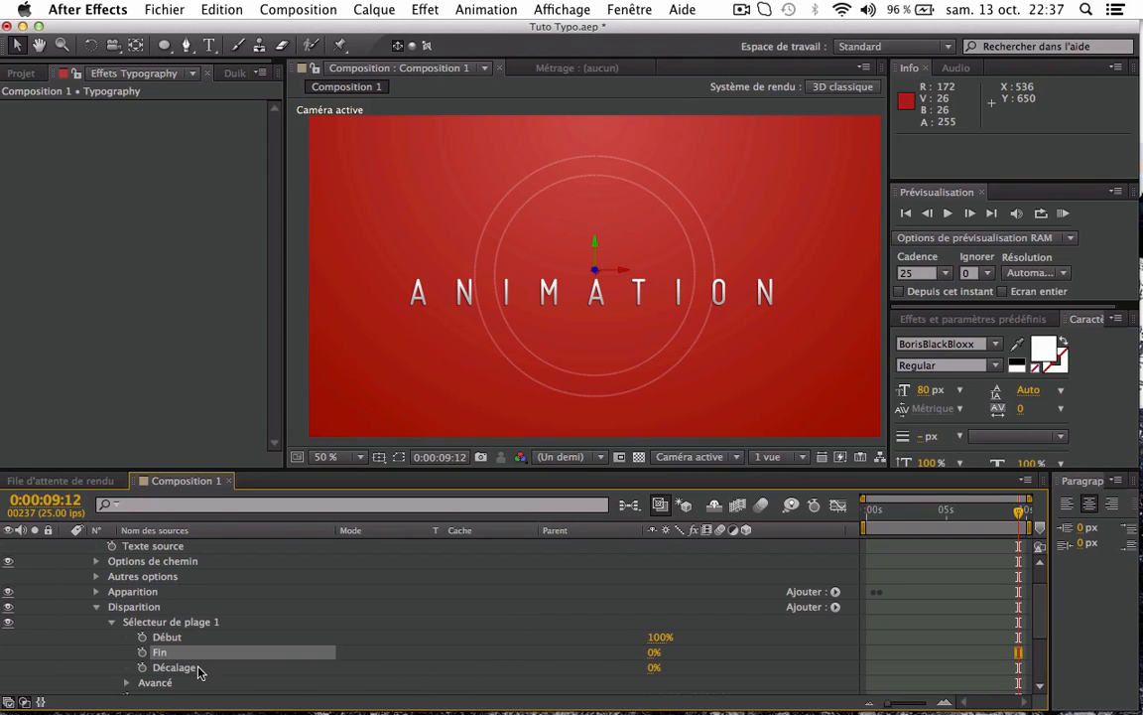
left_click(140, 652)
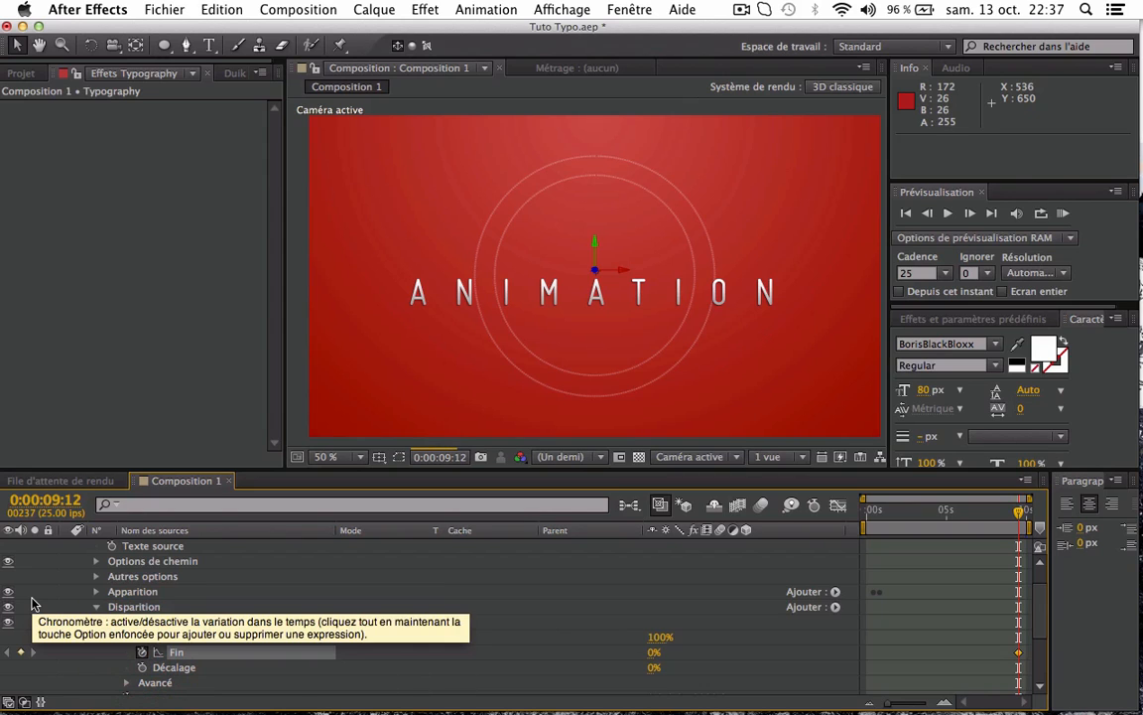
- Set the Fin of the Disparition animator's range selector to 100% at 0:00:09:02
key("Page_Up")
key("Page_Up")
key("Page_Up")
key("Page_Up")
key("Page_Up")
key("Page_Up")
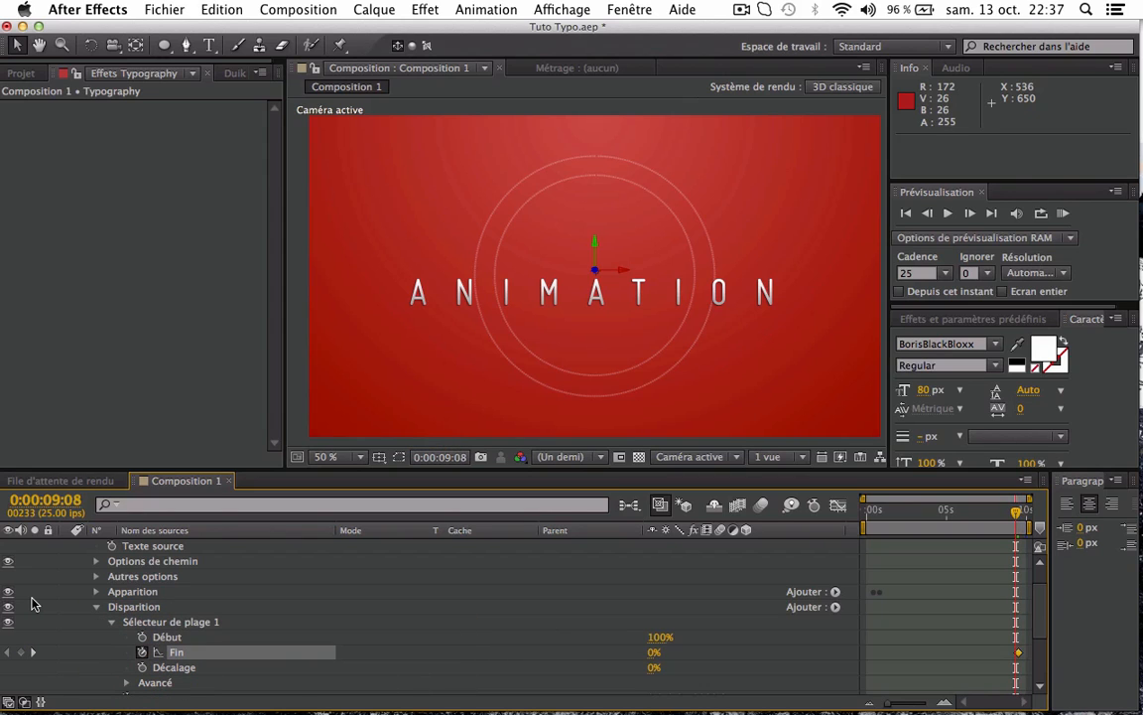
key("Page_Up")
key("Page_Up")
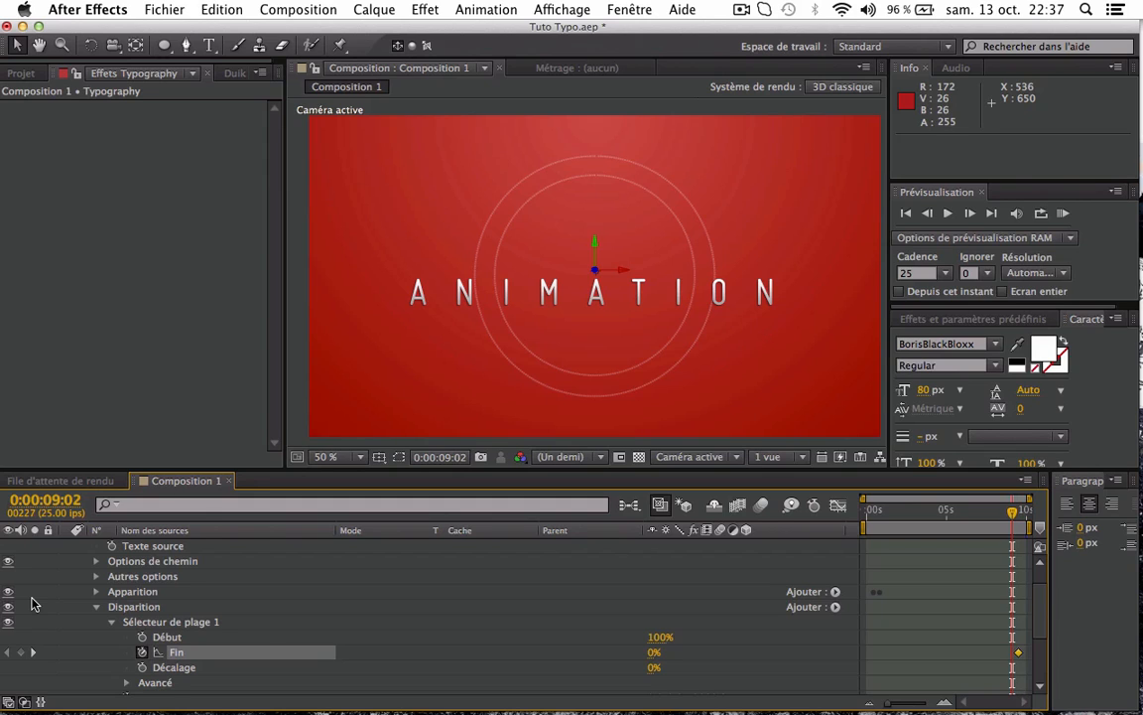
left_click(654, 652)
type("100")
key("Return")
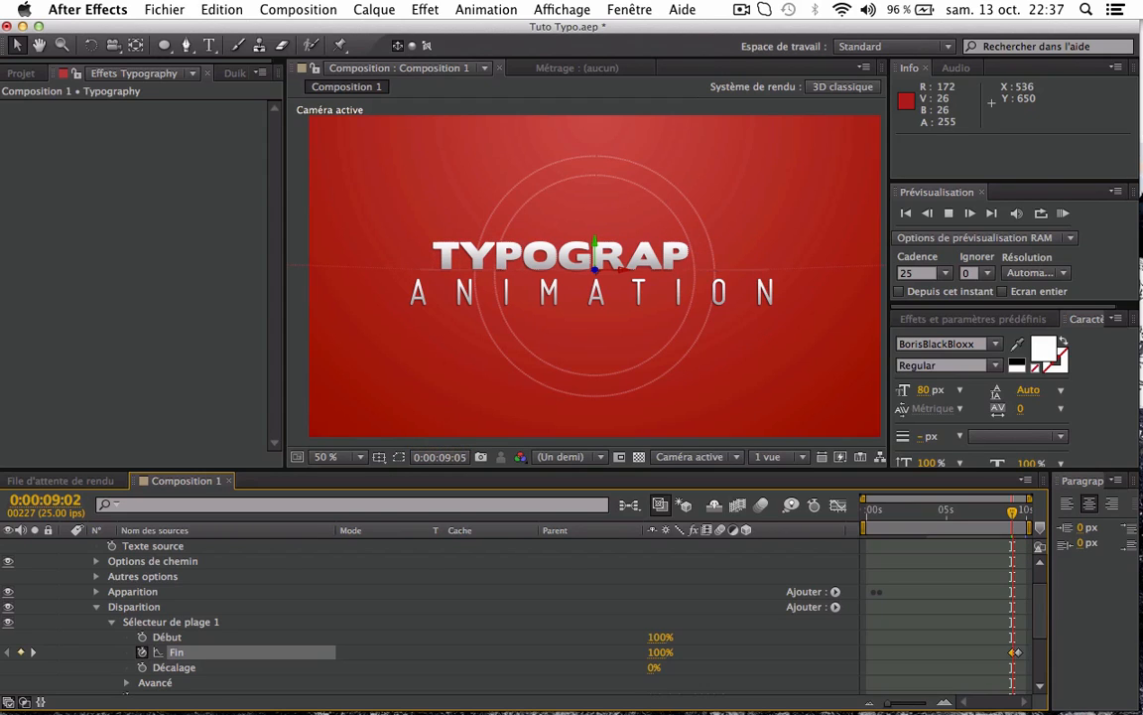
- Try a Z position of -1000 for the Typography layer's Disparition animator
key("space")
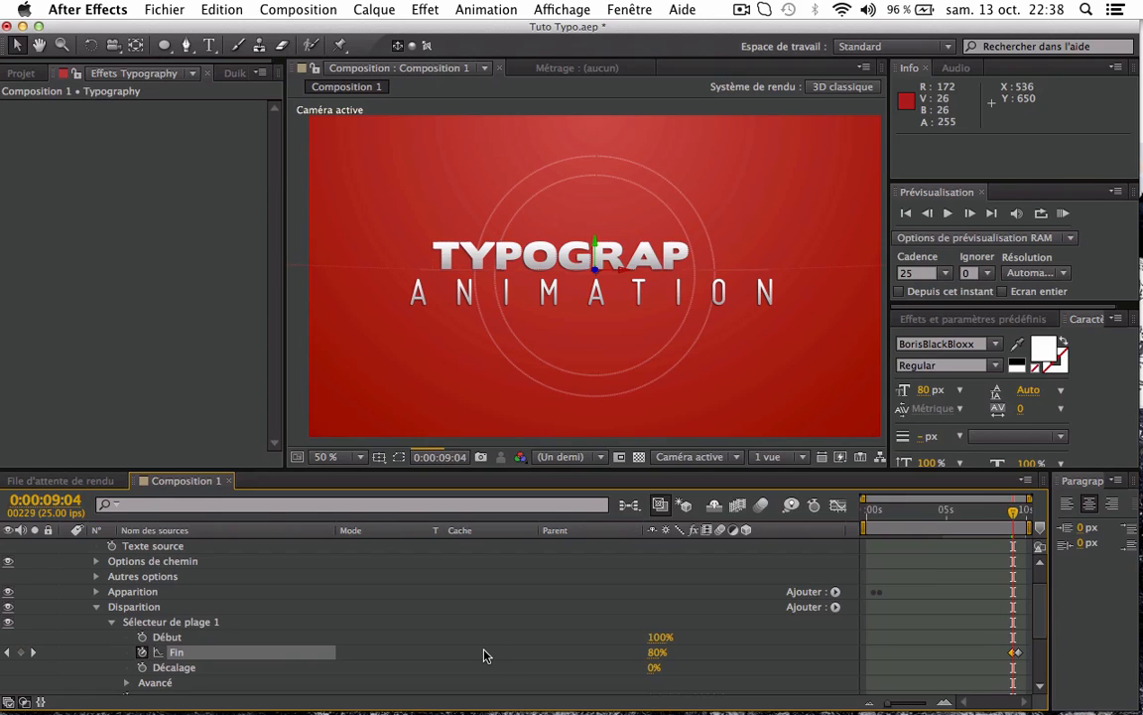
scroll(766, 556, "down", 2)
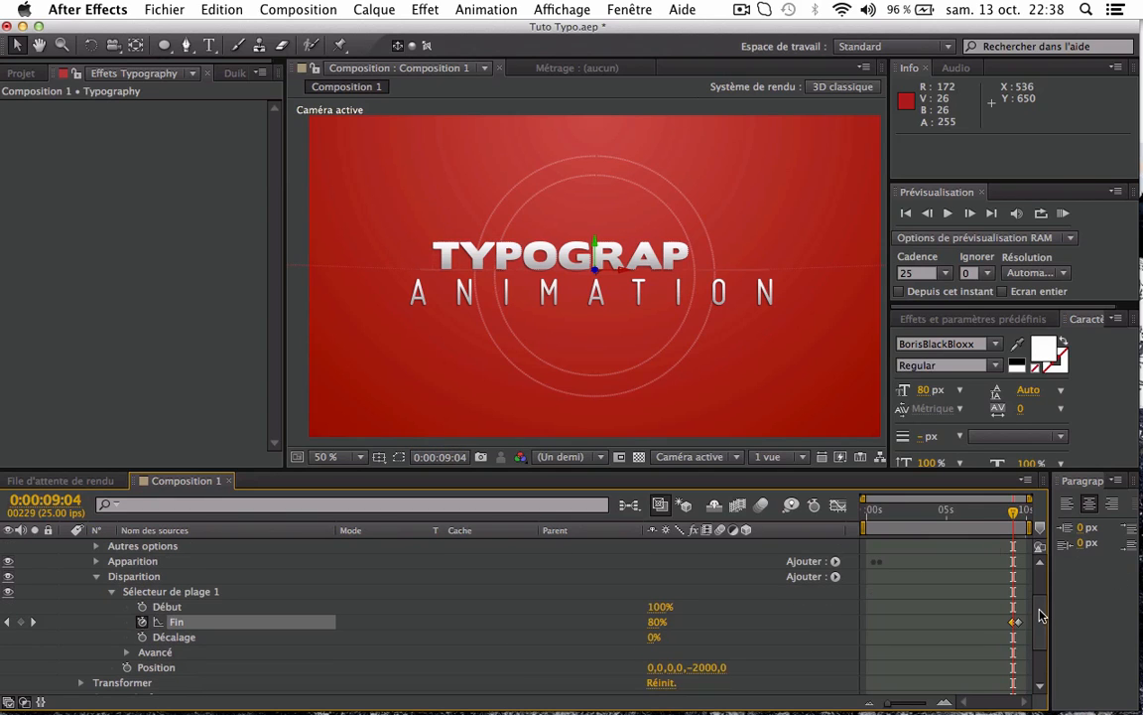
scroll(1040, 618, "down", 2)
left_click(704, 636)
type("-100")
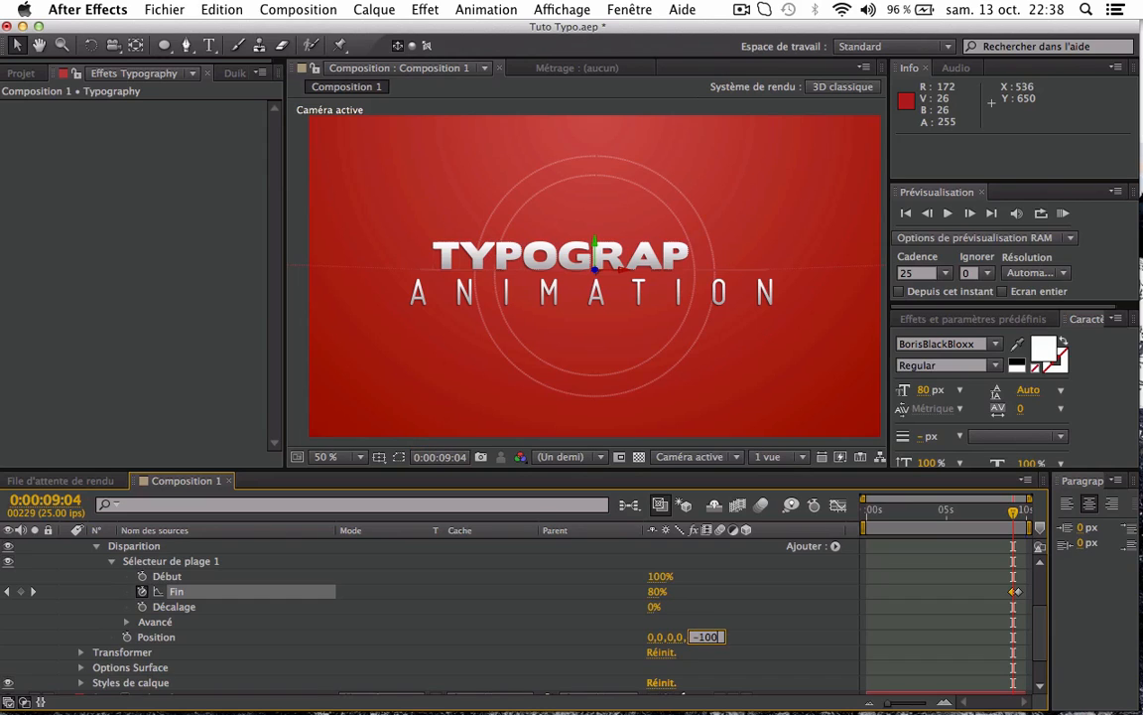
type("0")
key("Return")
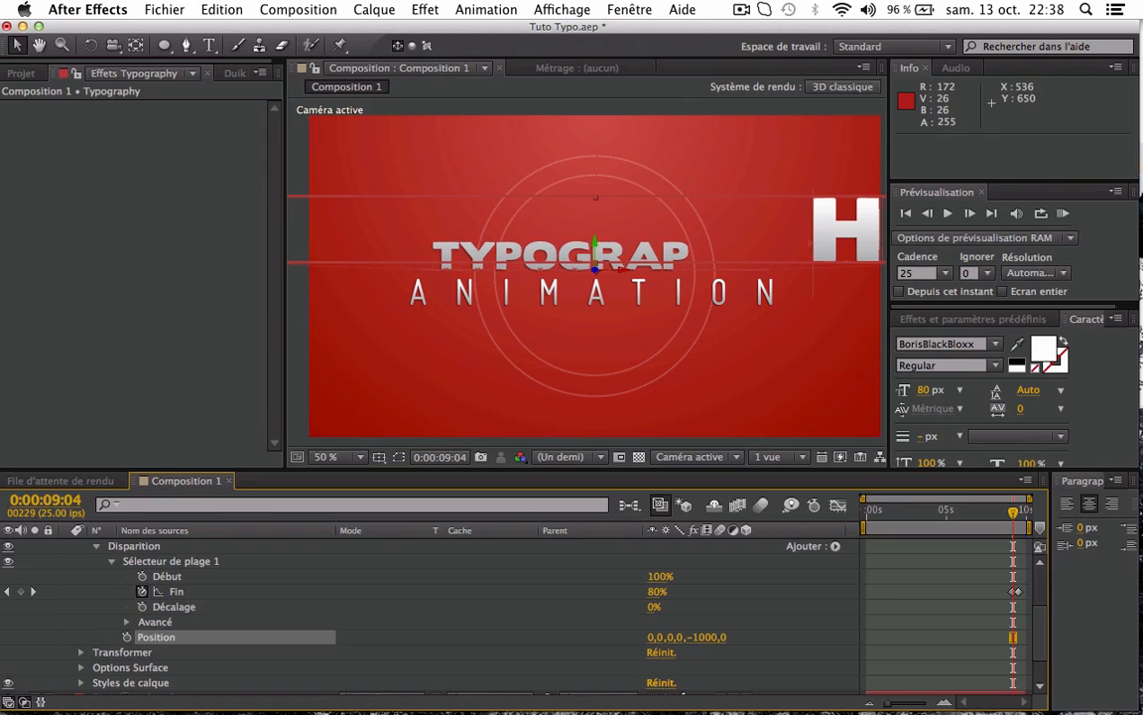
- Try a Z position of -1200 for the Disparition animator and play the letters' exit to judge it
left_click(708, 636)
type("-1200")
key("Return")
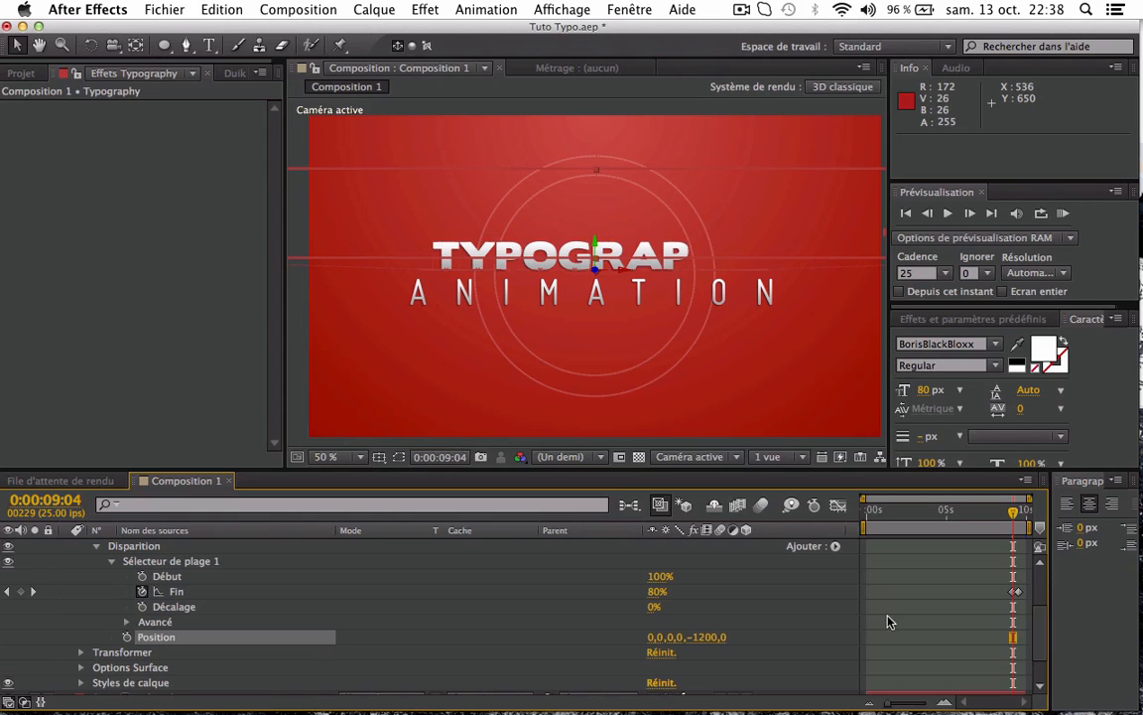
left_click(804, 628)
key("h")
key("space")
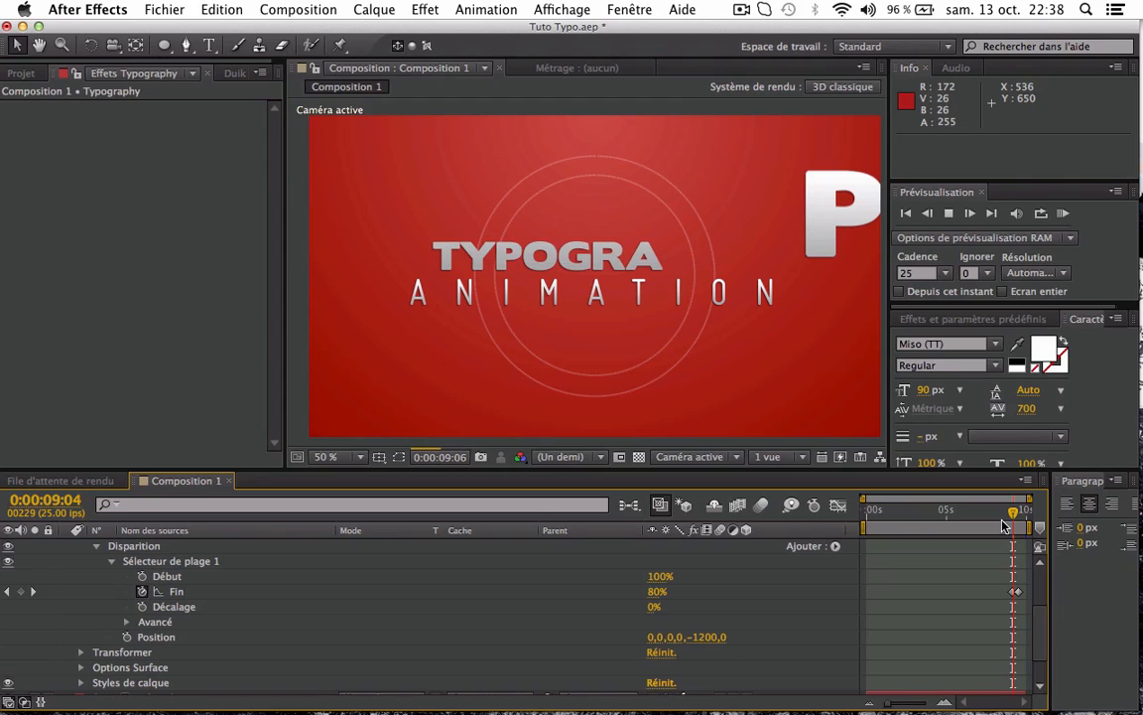
key("space")
key("space")
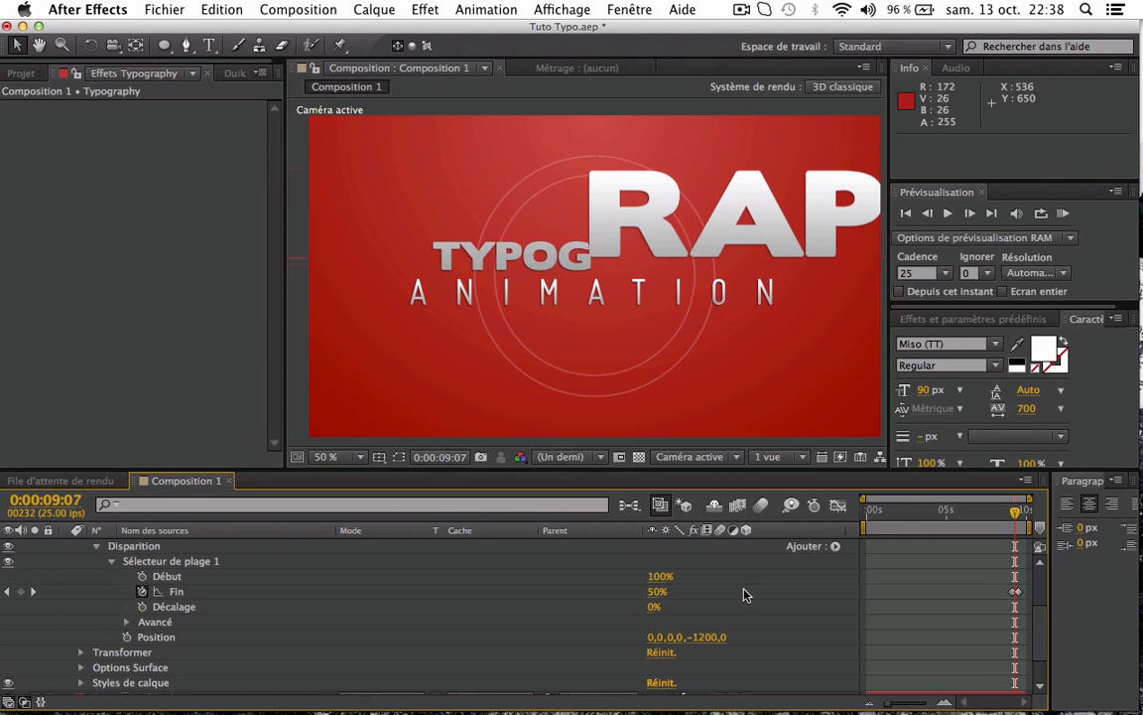
- Try a Z position of -1500 for the Disparition animator on the frame at 0:00:09:07
left_click(708, 637)
type("-")
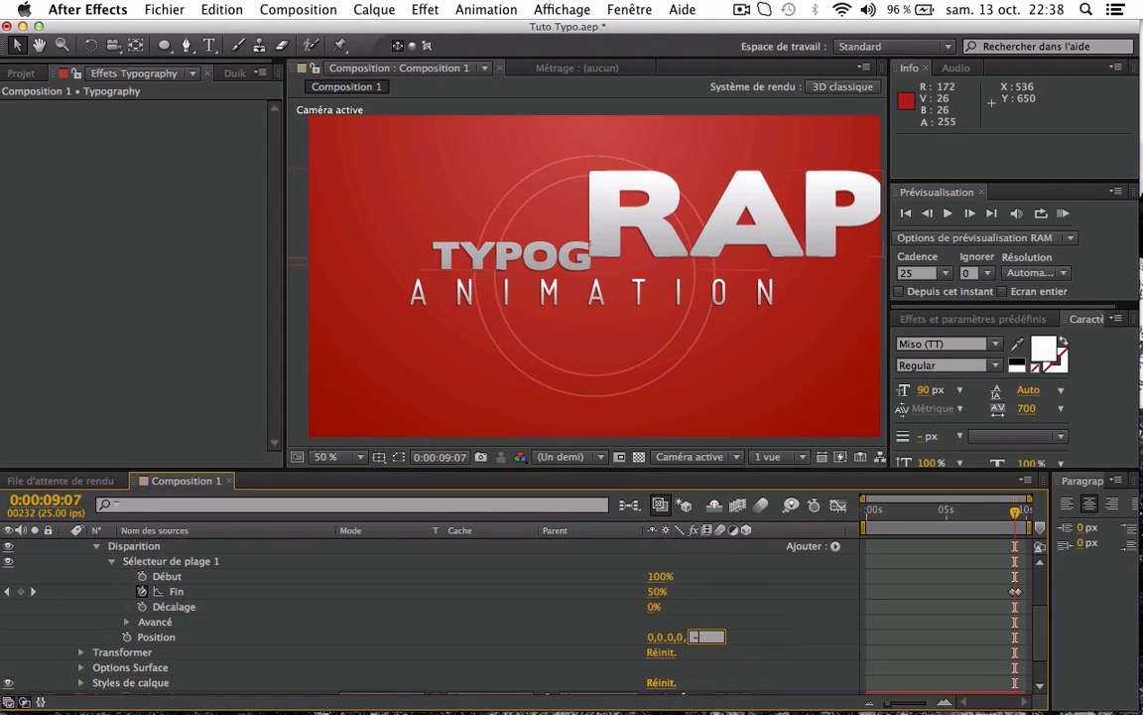
type("1500")
key("Return")
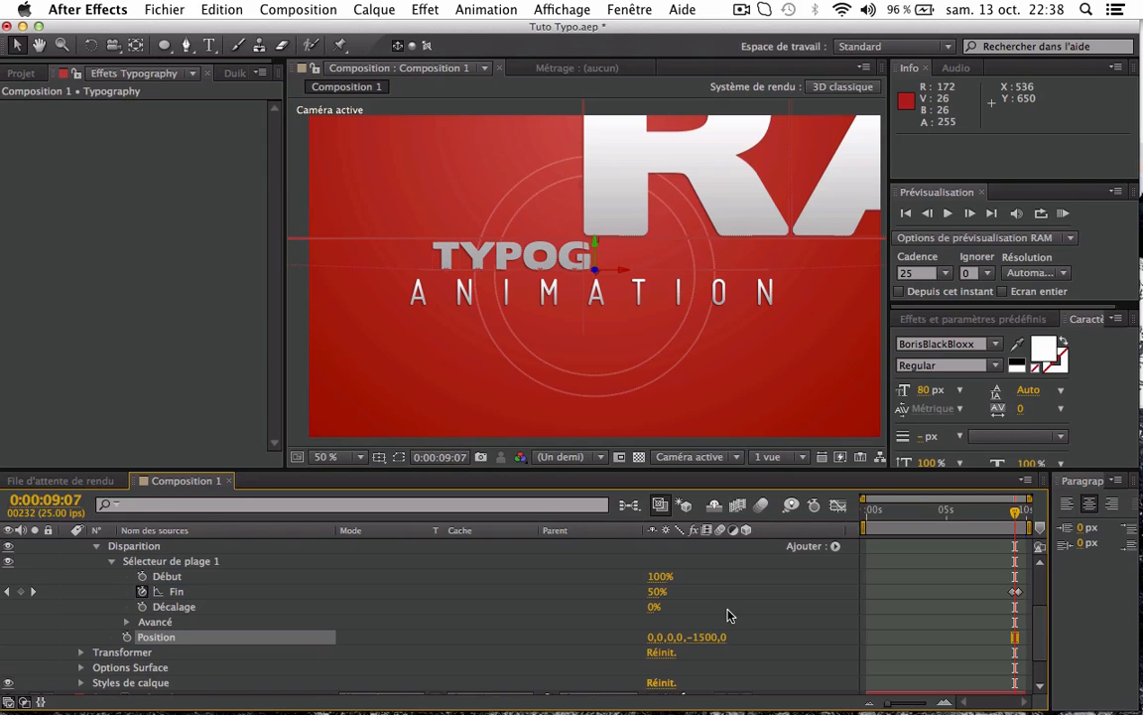
- Set the Disparition animator's Z position to -1800 and play the exit animation from 0:00:09:01
left_click(707, 636)
type("-1800")
key("Return")
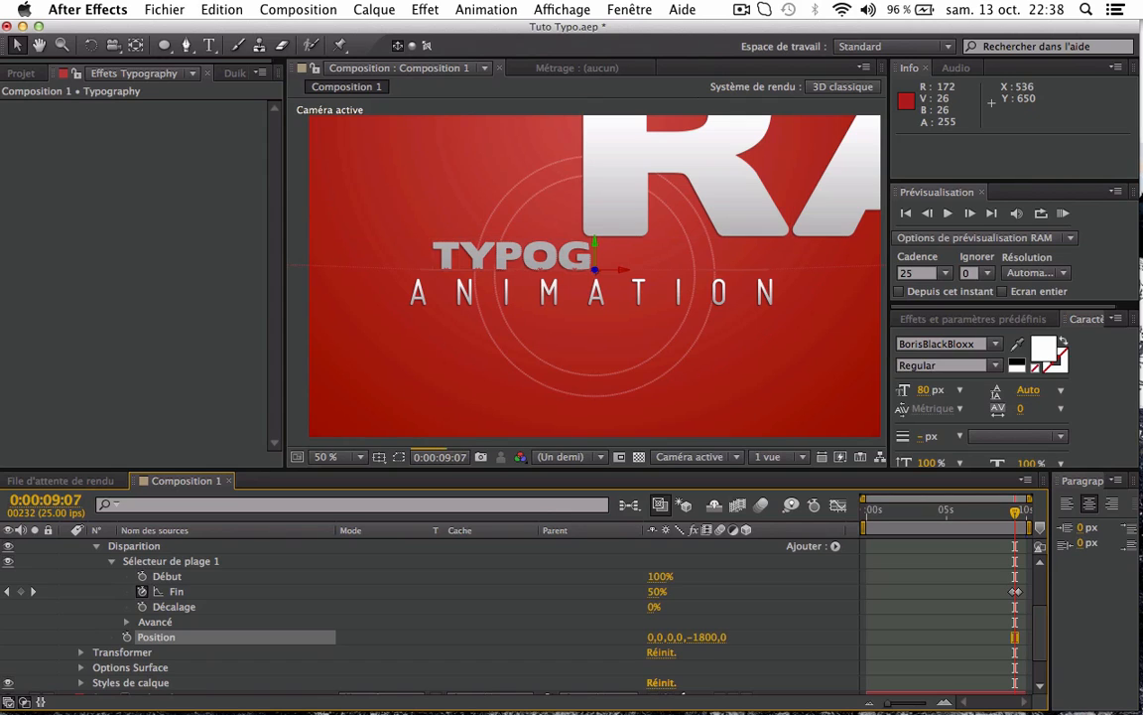
left_click(789, 656)
left_click(1014, 511)
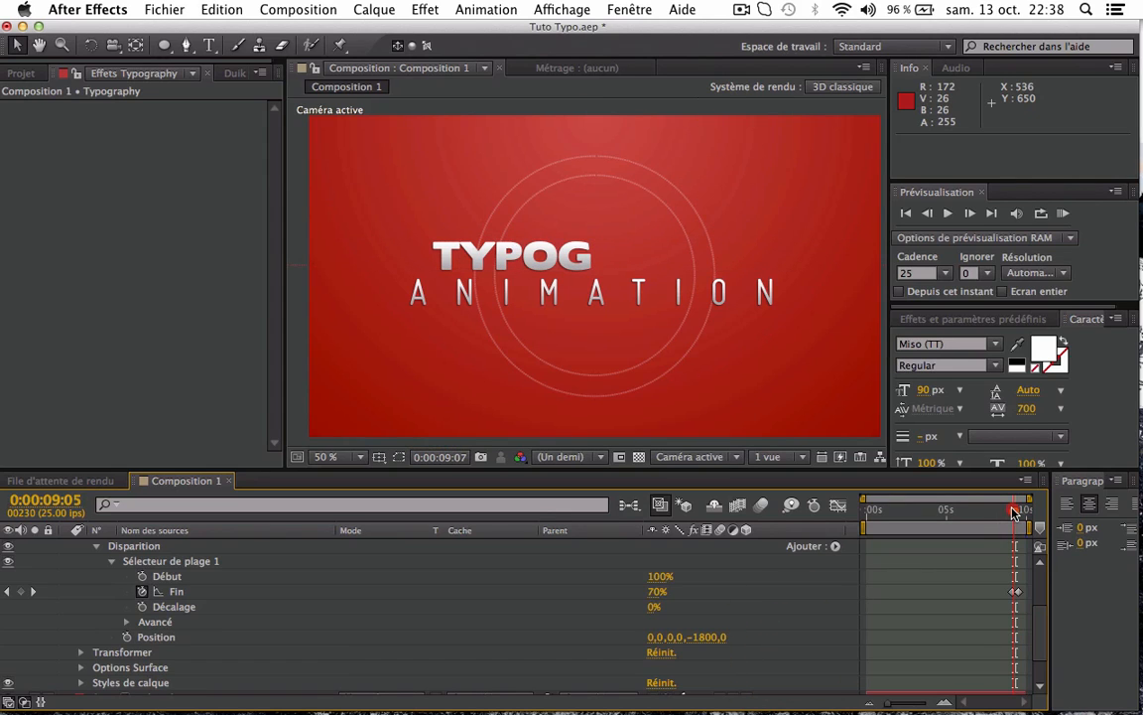
left_click(1010, 511)
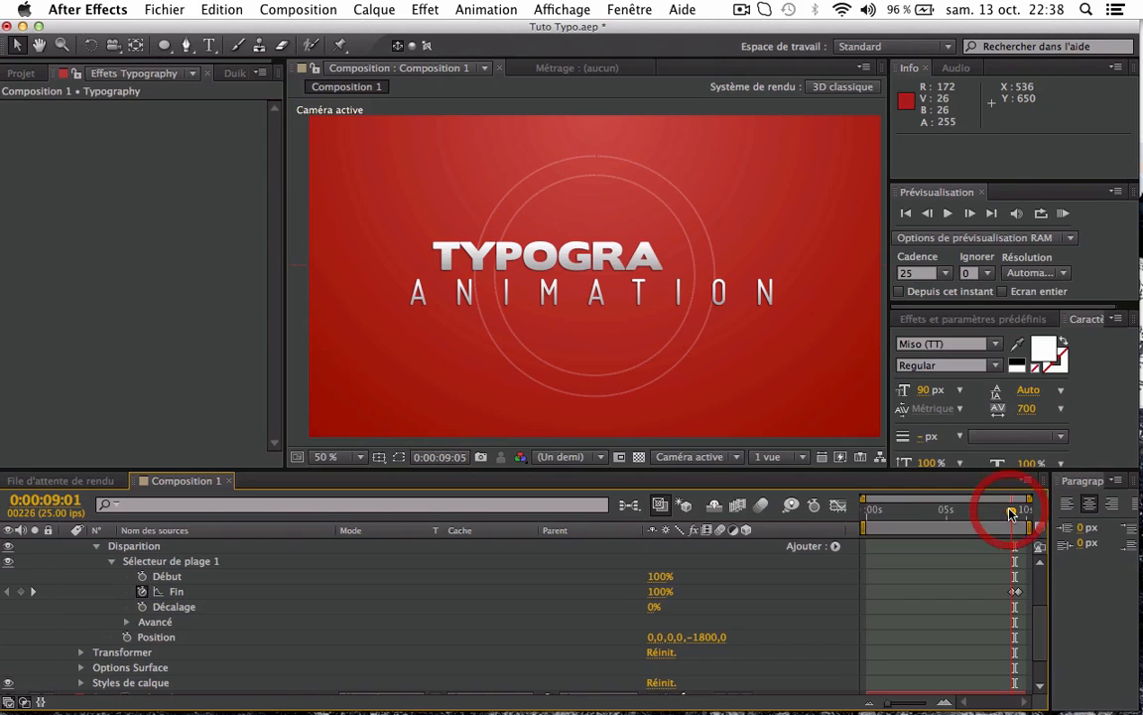
key("space")
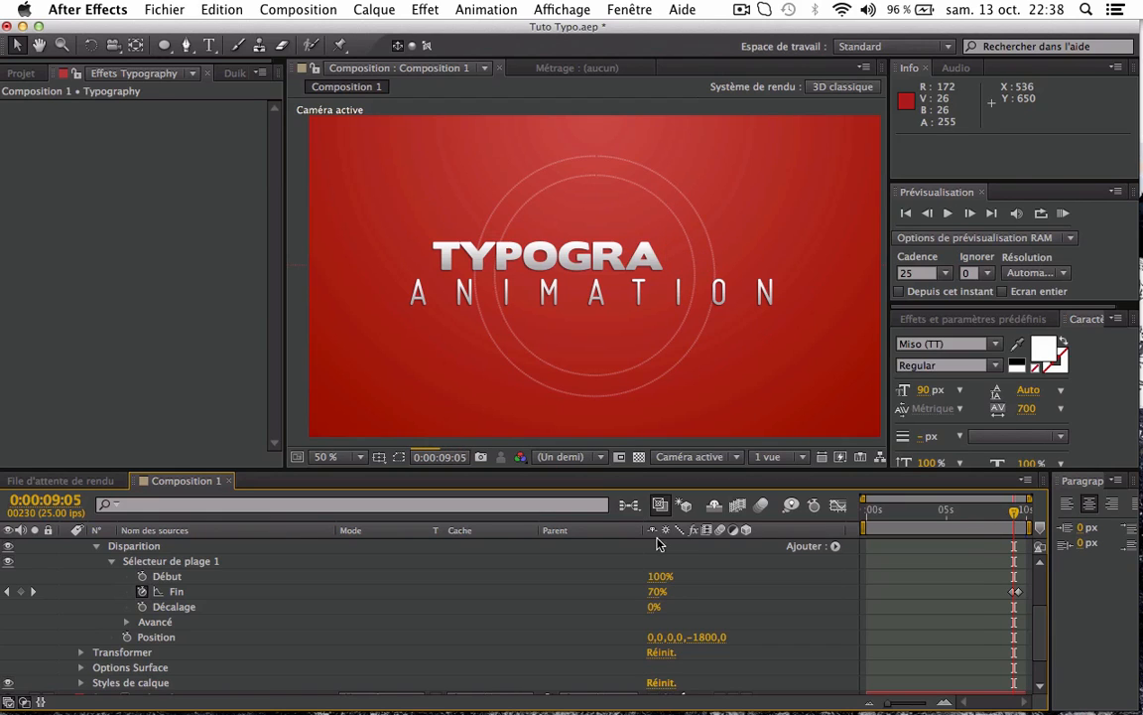
scroll(318, 618, "up", 3)
left_click(134, 590)
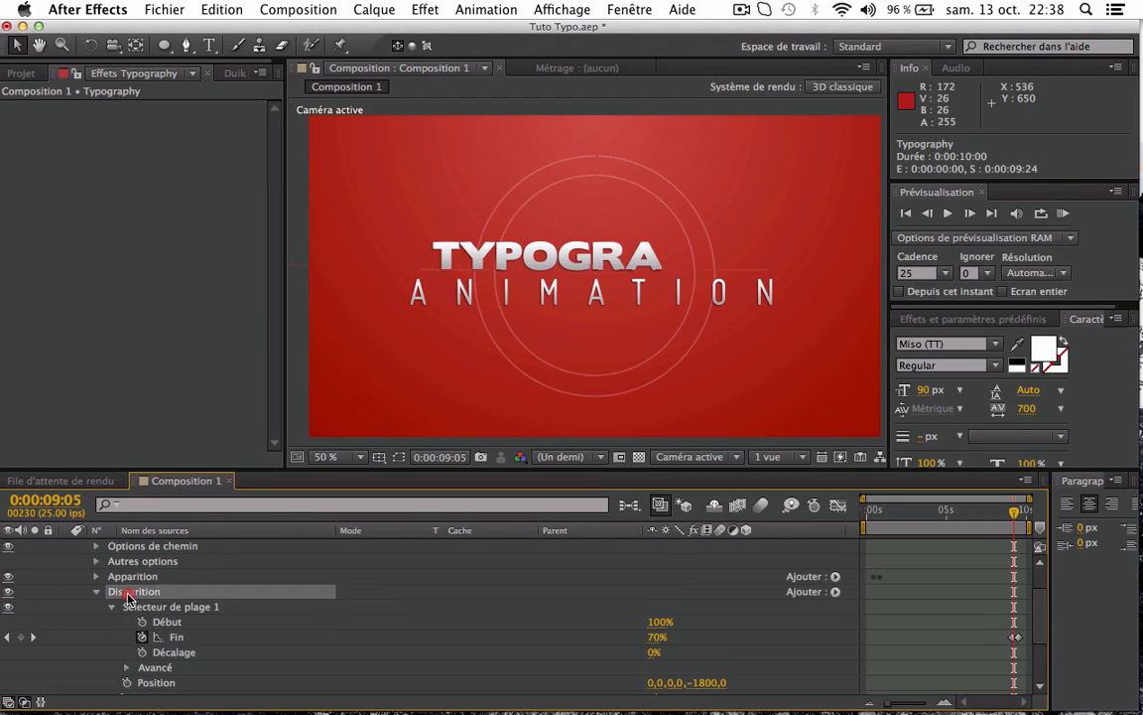
left_click(835, 590)
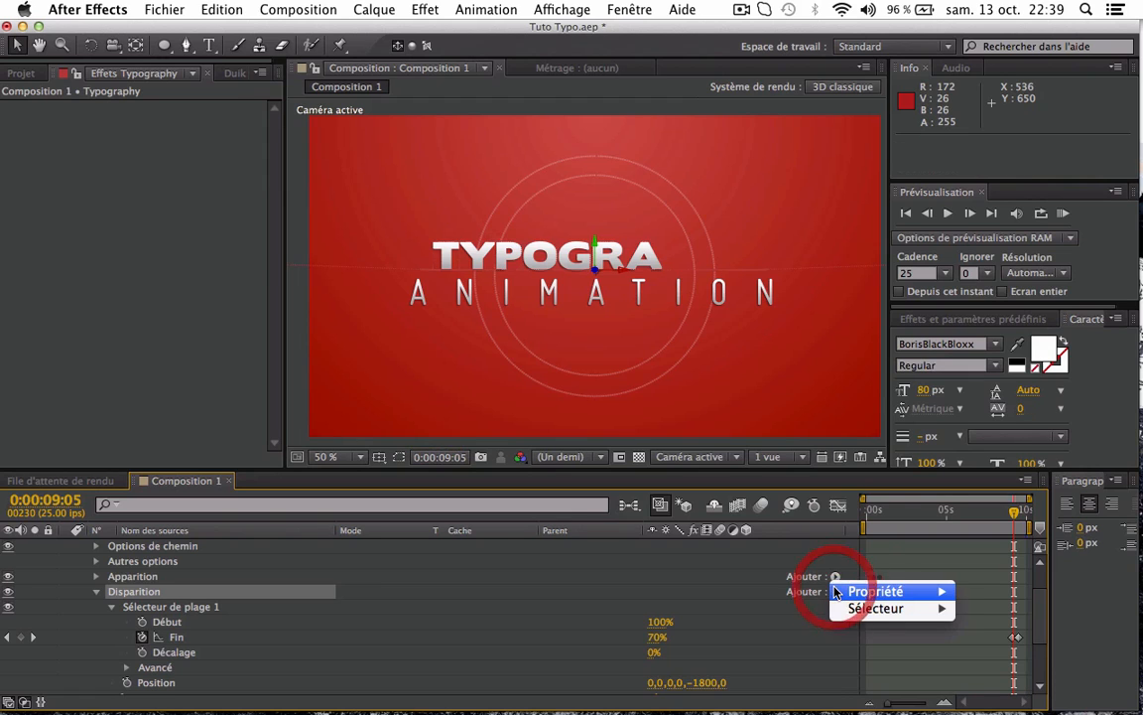
mouse_move(856, 610)
mouse_move(883, 590)
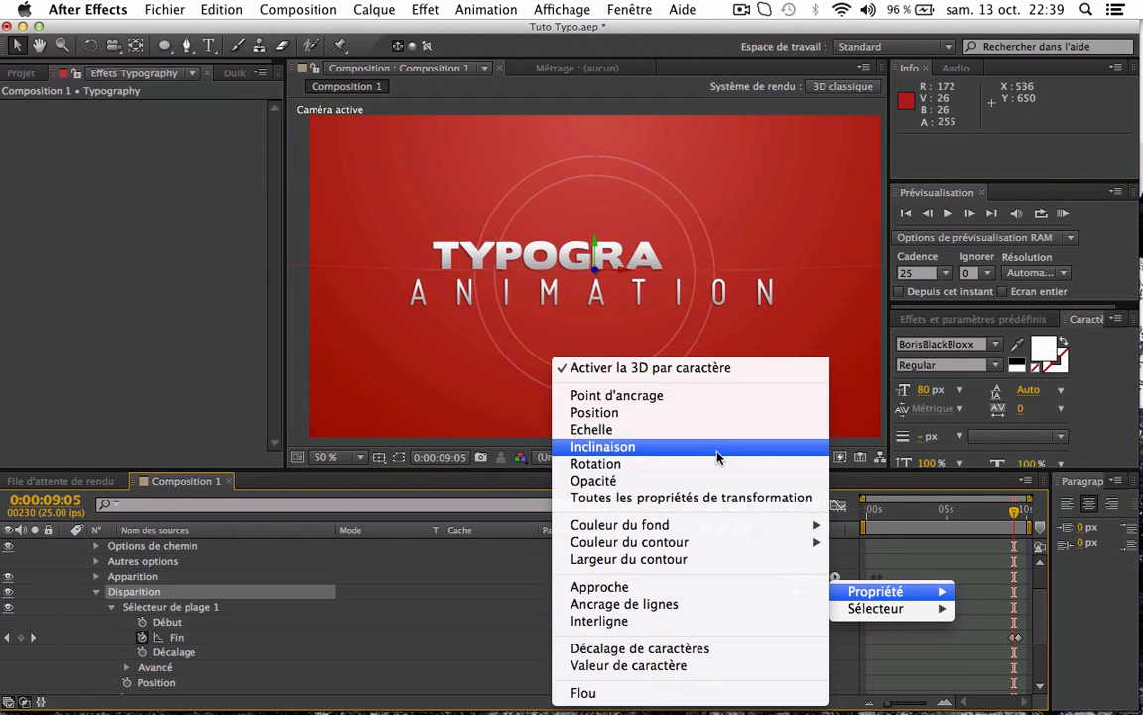
left_click(449, 618)
- Copy the Disparition animator from the Typography layer and paste it into the animation layer's Texte group
left_click(94, 593)
left_click(94, 593)
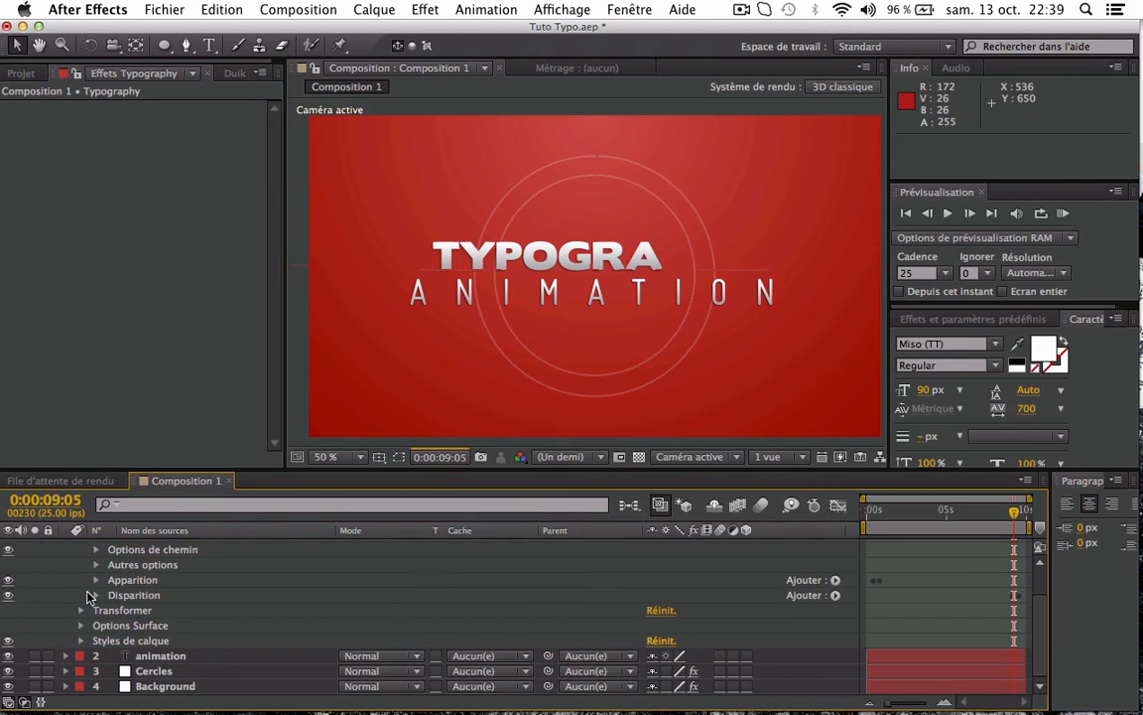
scroll(144, 615, "up", 1)
left_click(137, 612)
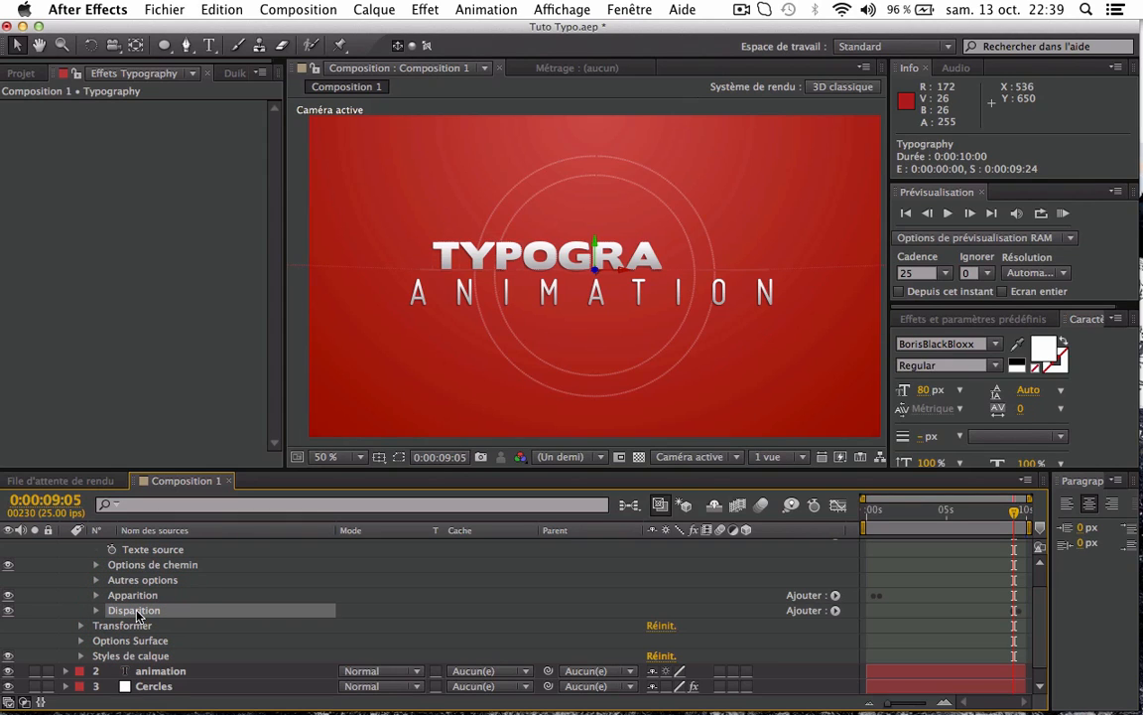
left_click(159, 672)
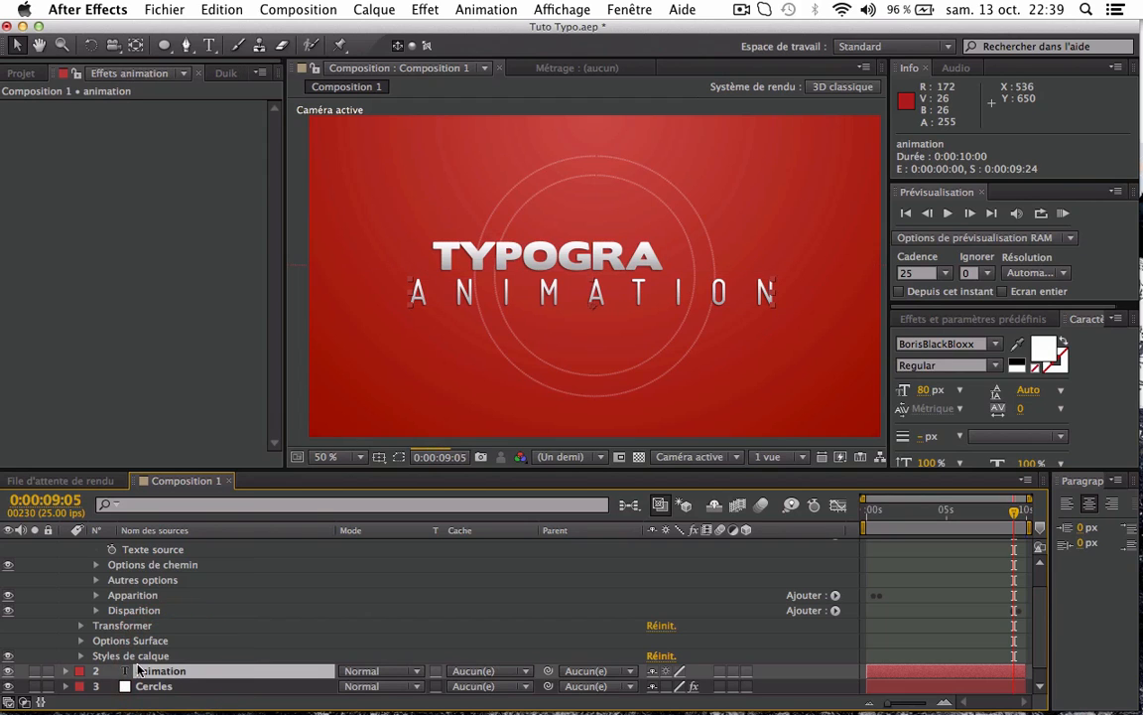
scroll(162, 675, "down", 1)
left_click(64, 674)
left_click(62, 600)
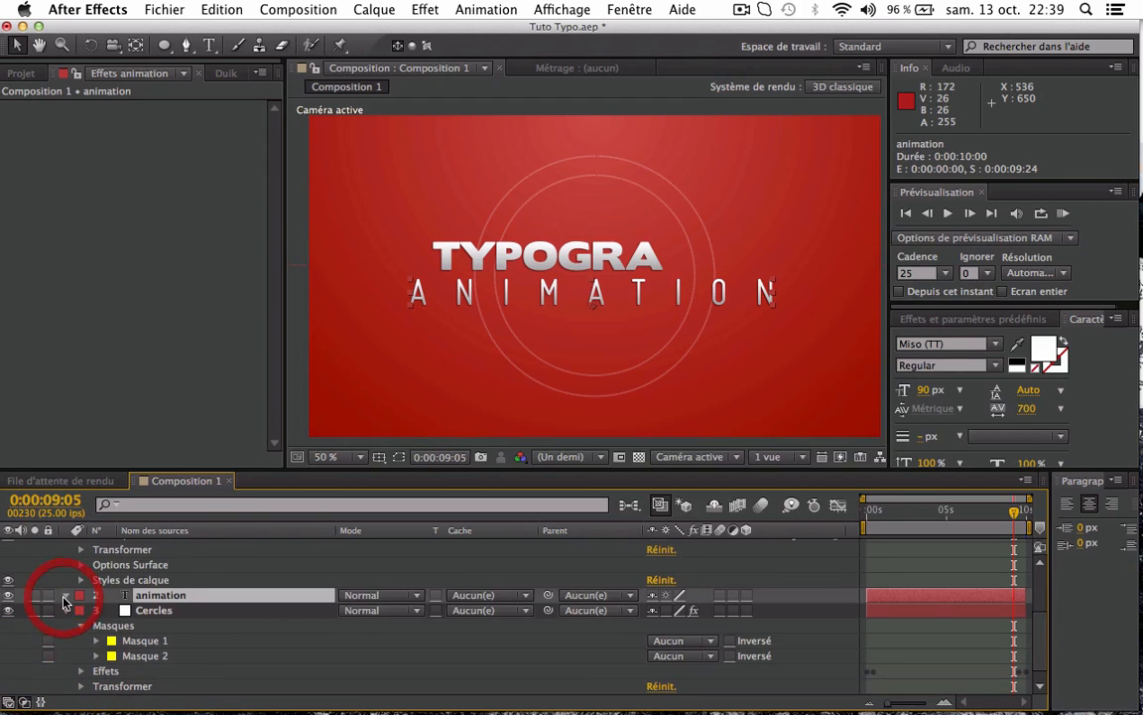
left_click(106, 596)
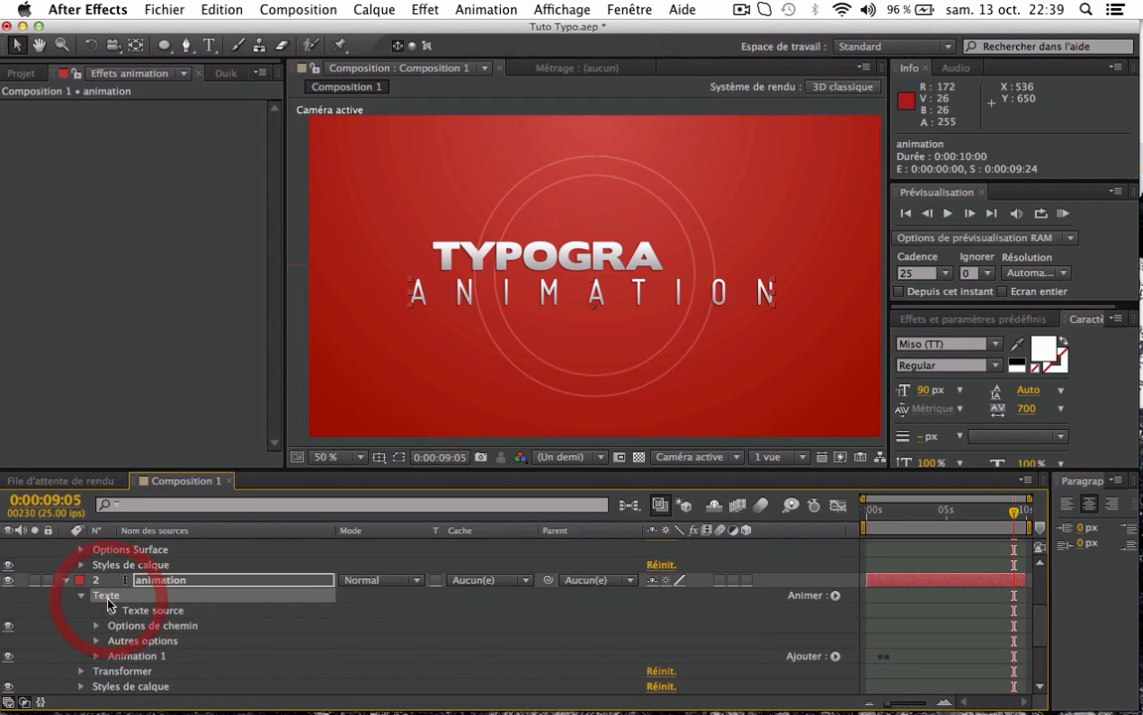
key("super+v")
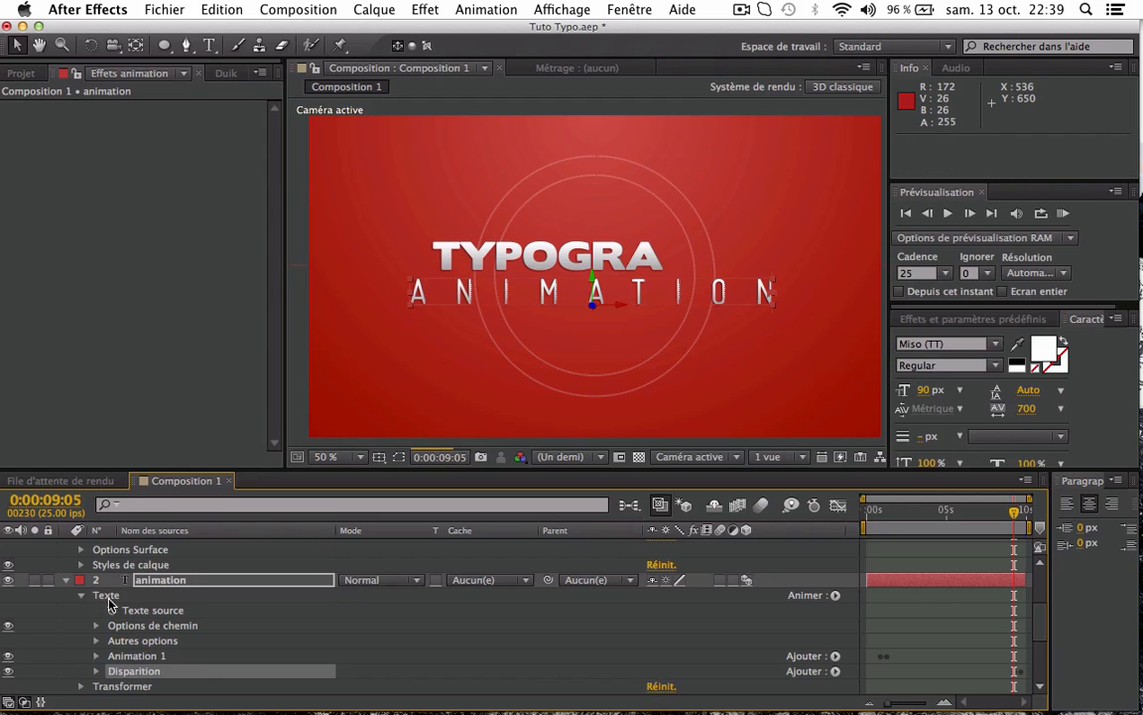
- Play both titles' exit from 0:00:09:05, expand the pasted Disparition animator and step through the frames to 0:00:09:13
scroll(210, 671, "down", 1)
left_click(210, 672)
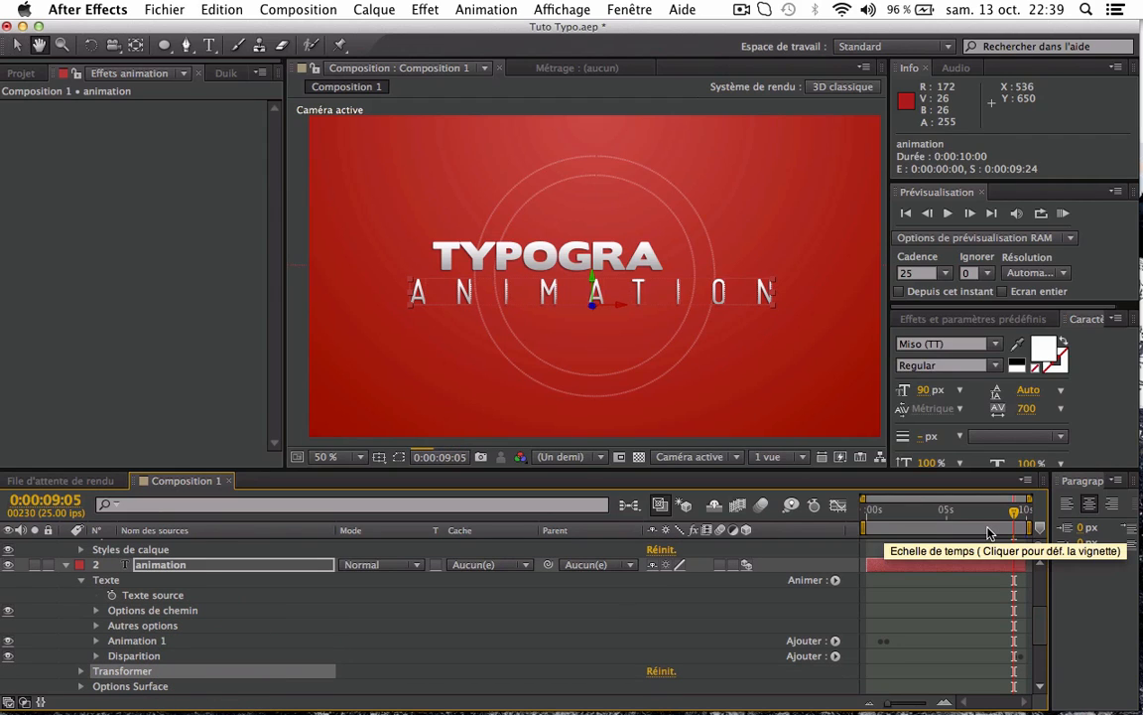
key("space")
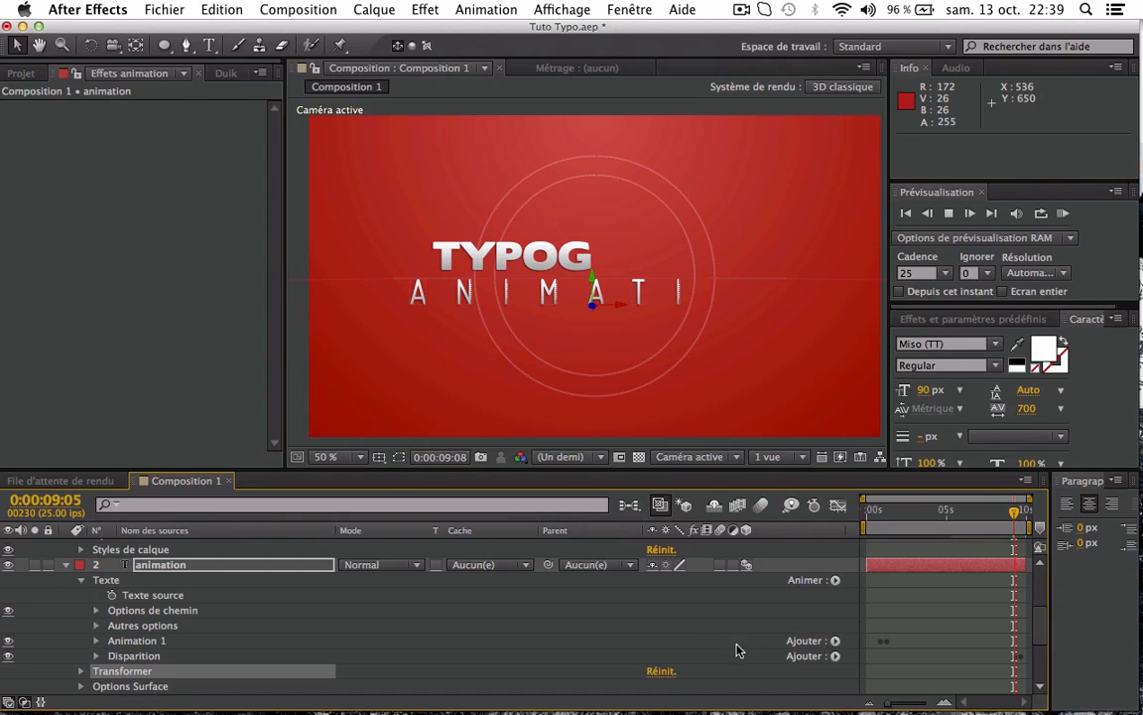
left_click(699, 635)
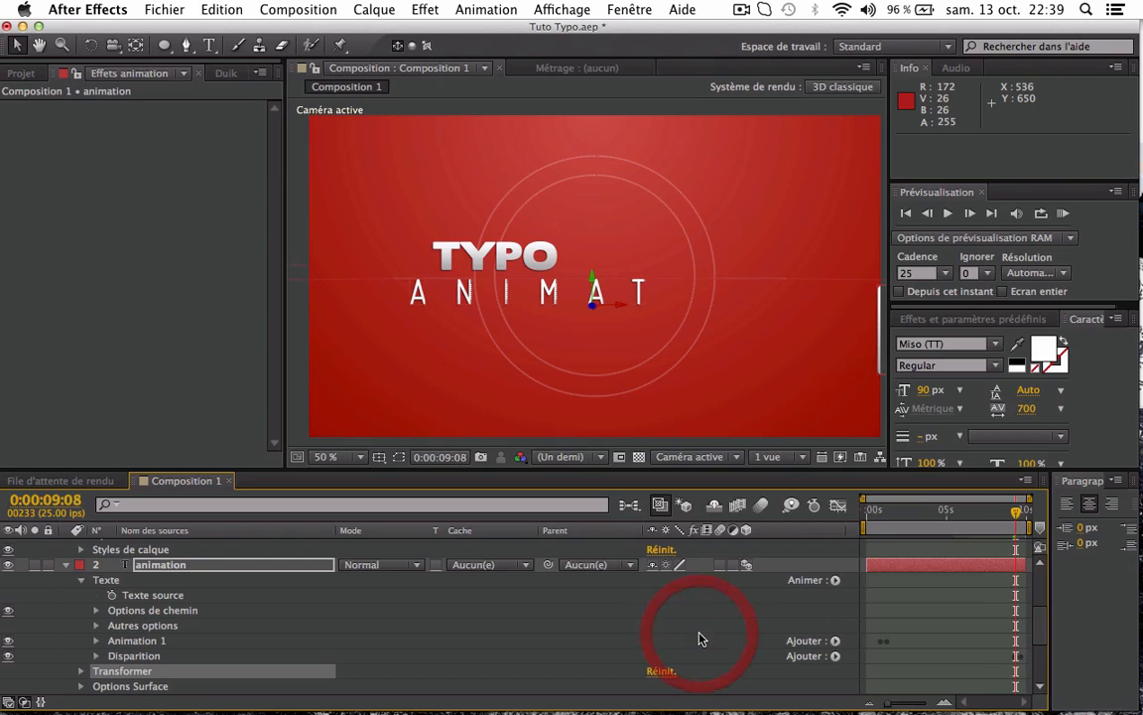
left_click(95, 656)
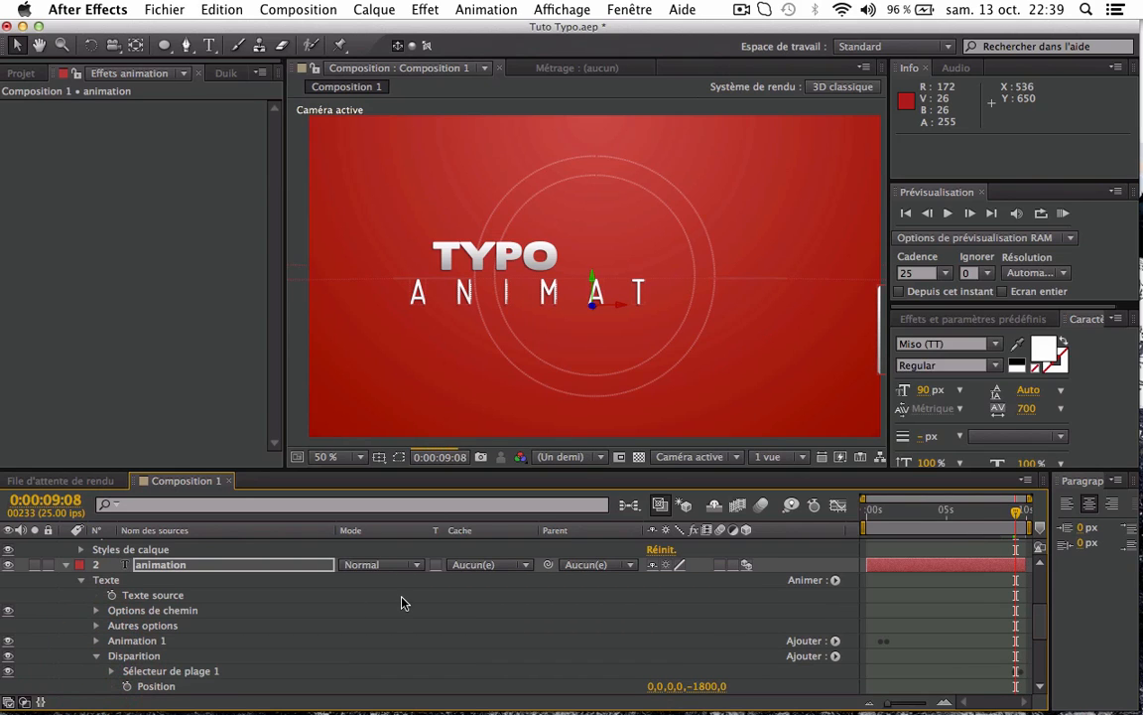
scroll(794, 572, "down", 3)
key("Page_Down")
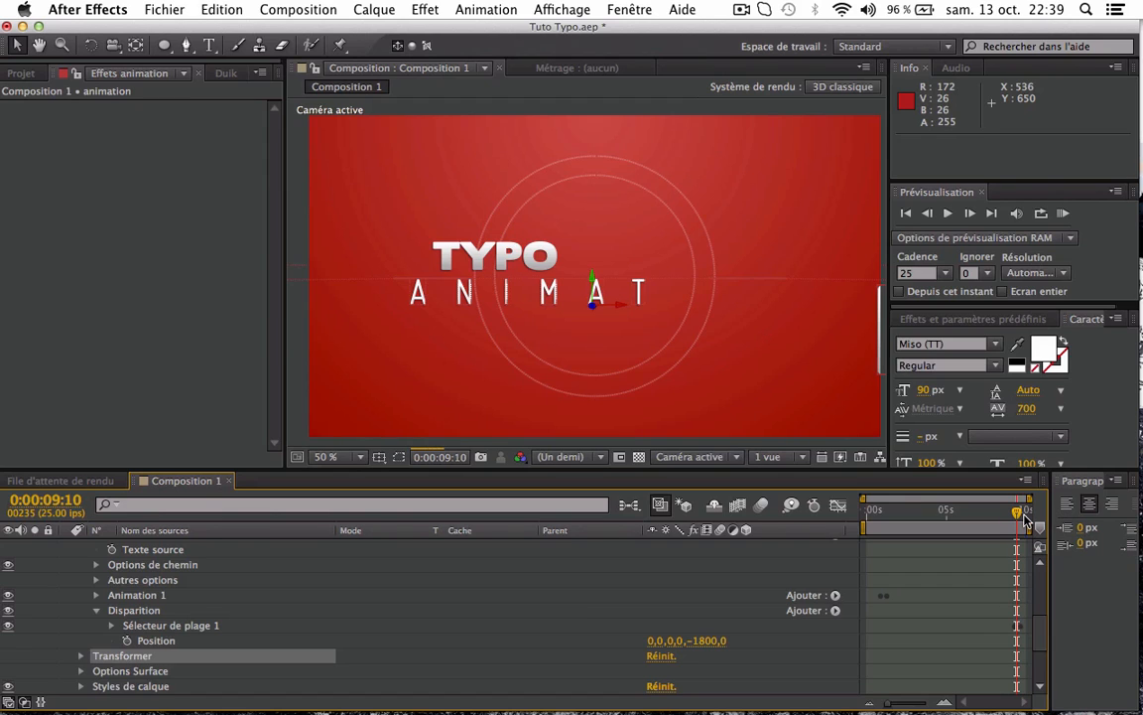
key("Page_Down")
key("Page_Down")
key("Page_Down")
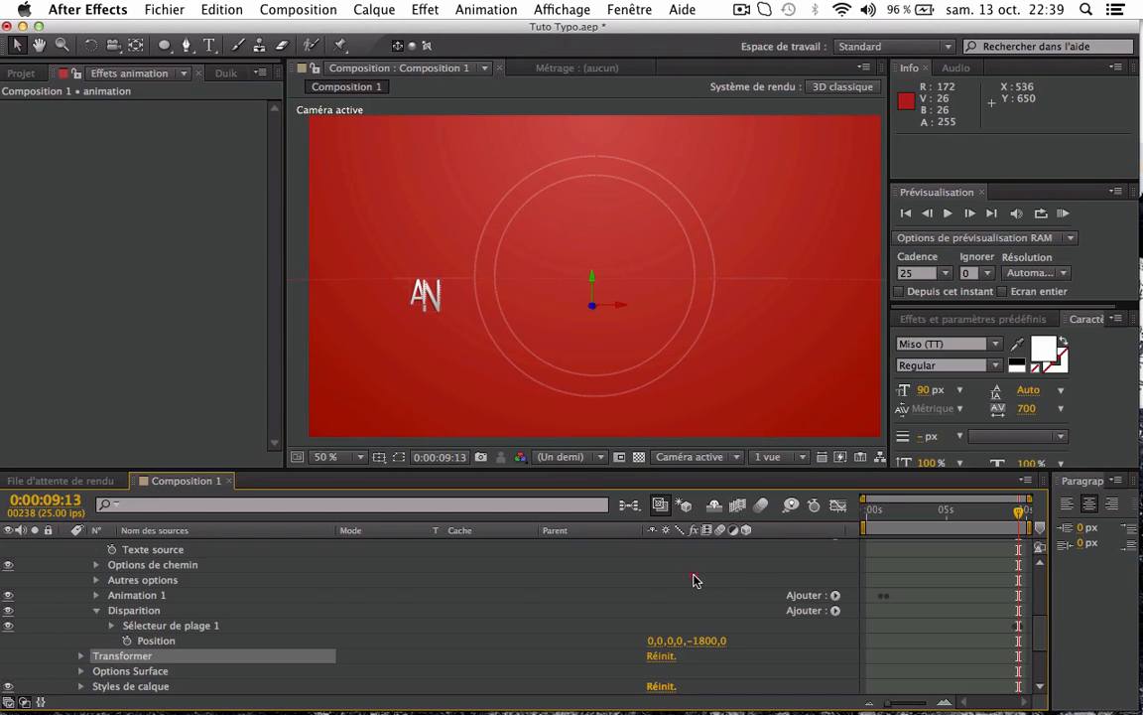
scroll(317, 603, "up", 1)
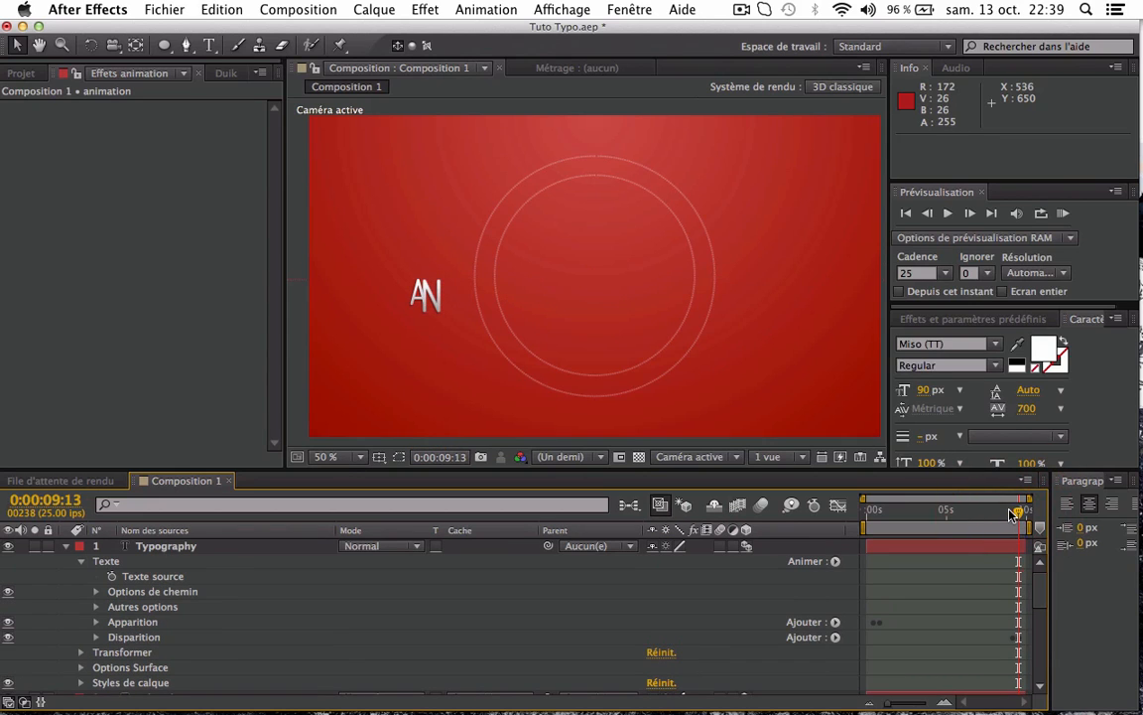
- Preview the end of the composition from 0:00:08:23 to check the exit of both titles
left_click(1011, 513)
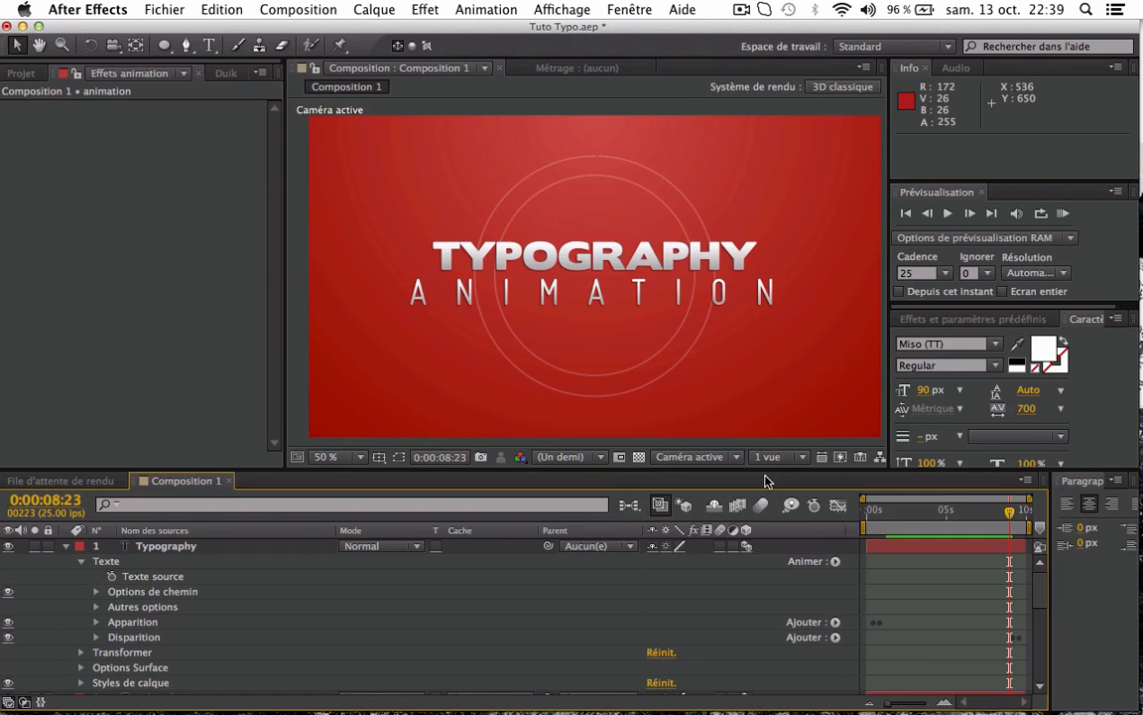
left_click(1062, 213)
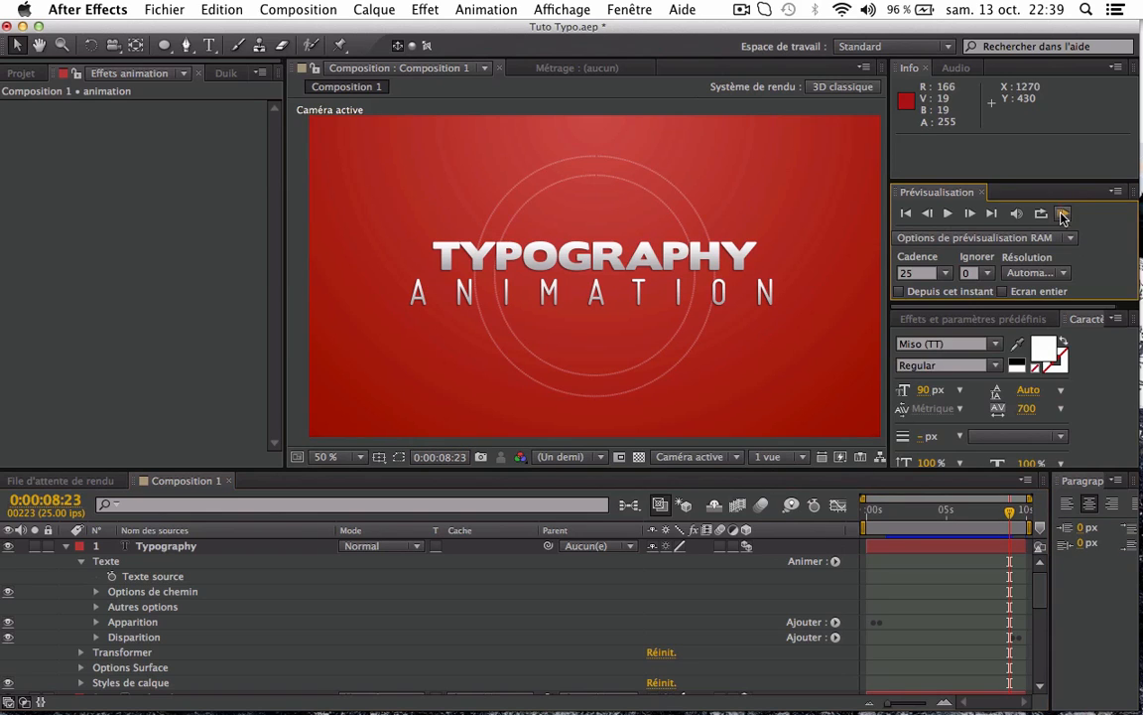
left_click(724, 395)
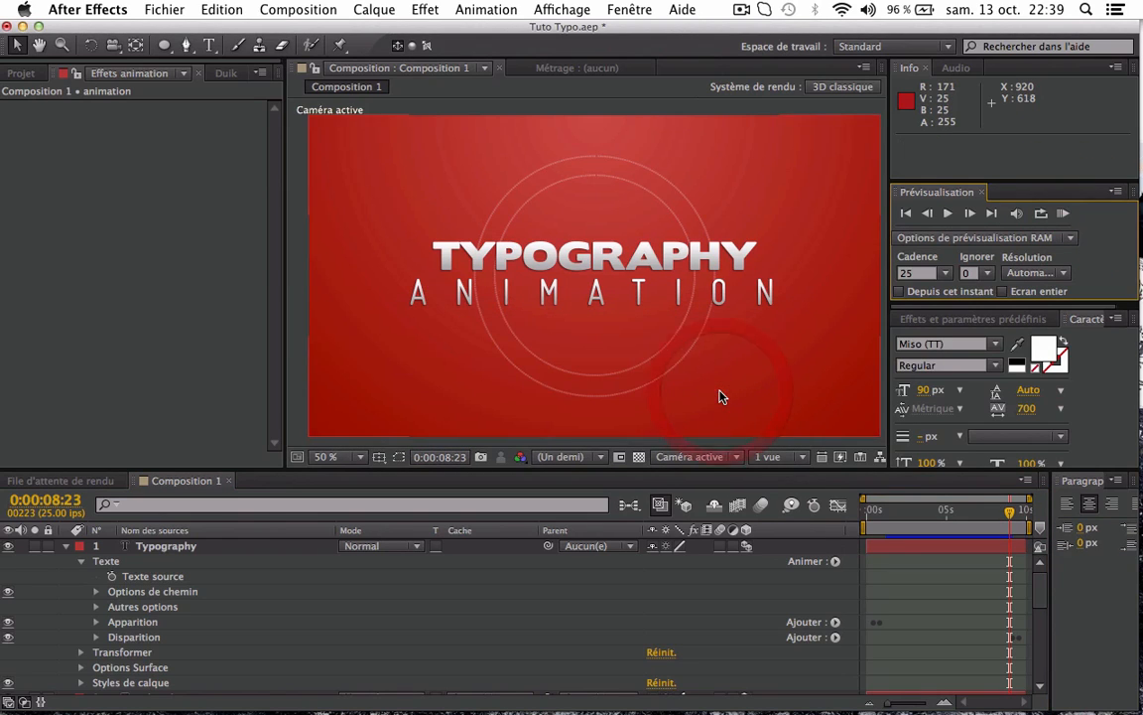
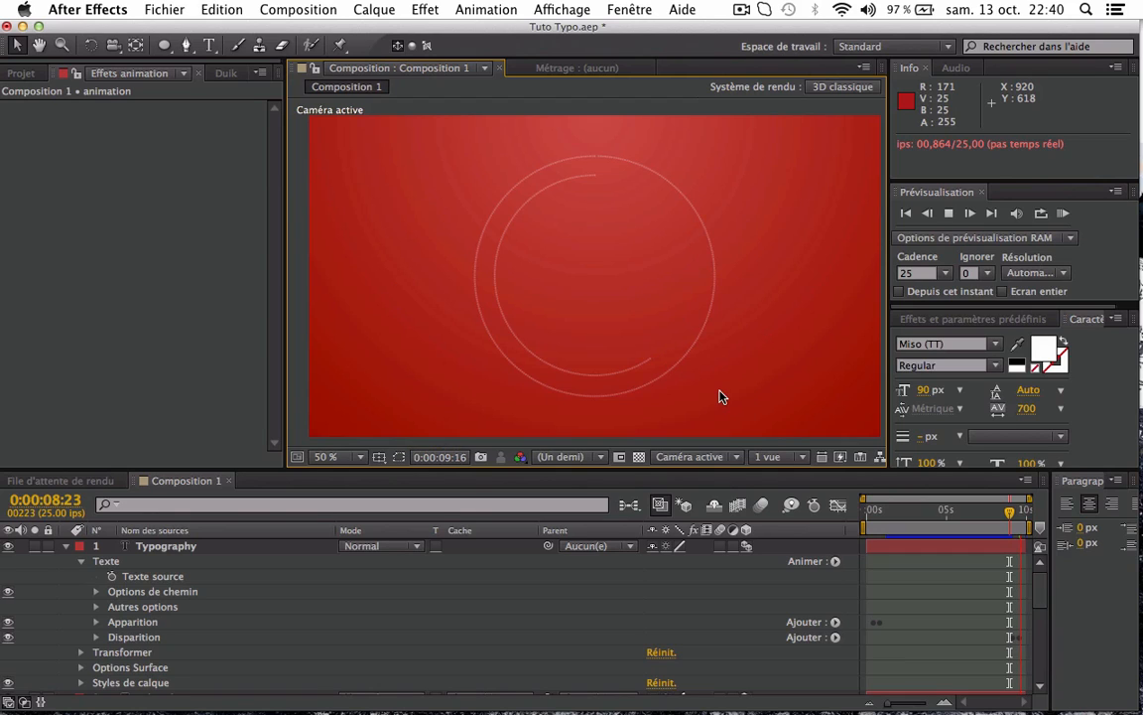
key("space")
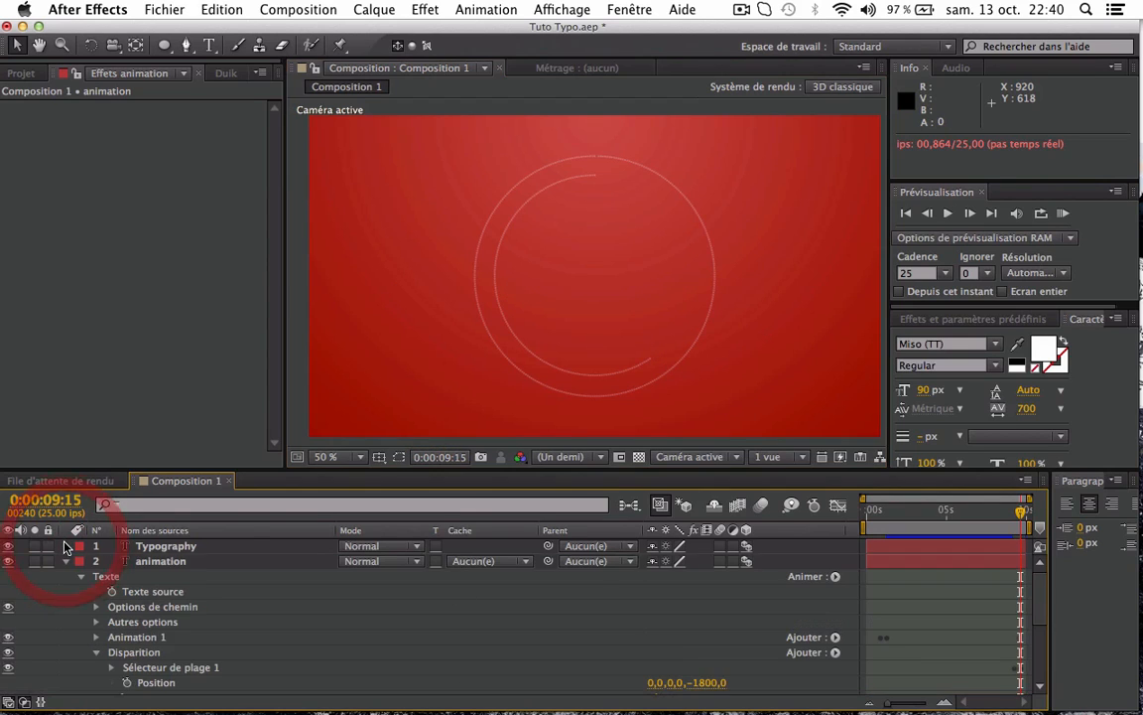
- Collapse the Typography and animation layers' properties in the timeline
left_click(66, 562)
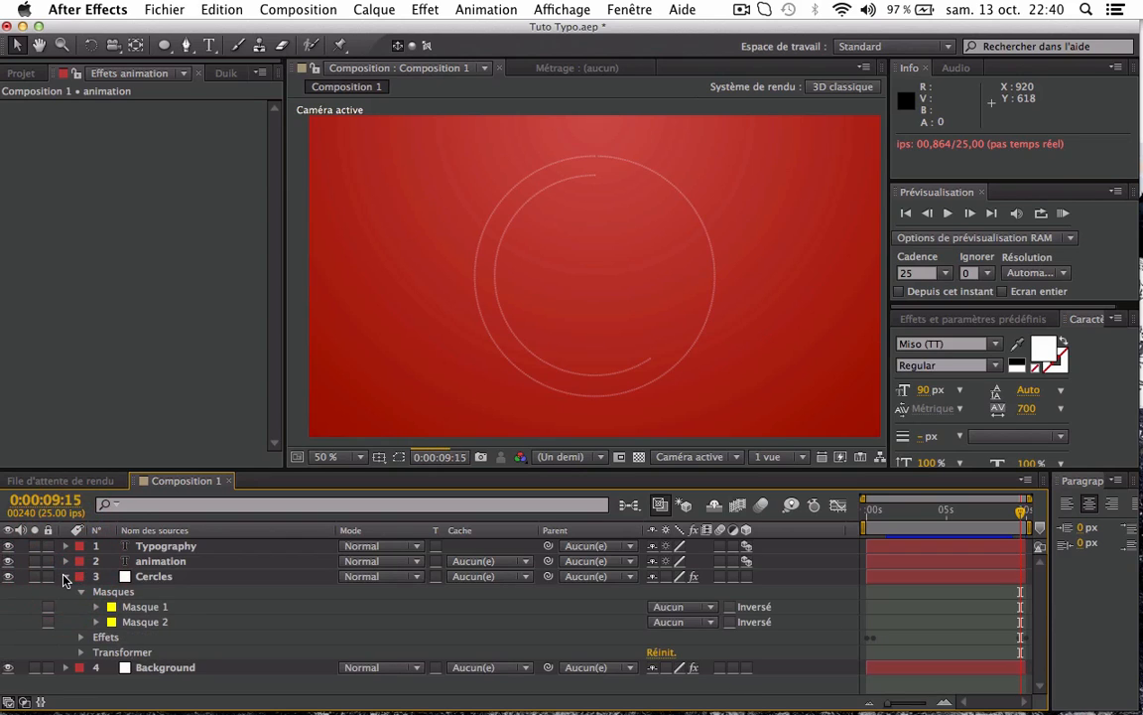
- Collapse the Cercles layer and add a new text layer reading "TUTORIAL" across the circles
left_click(65, 577)
left_click(140, 623)
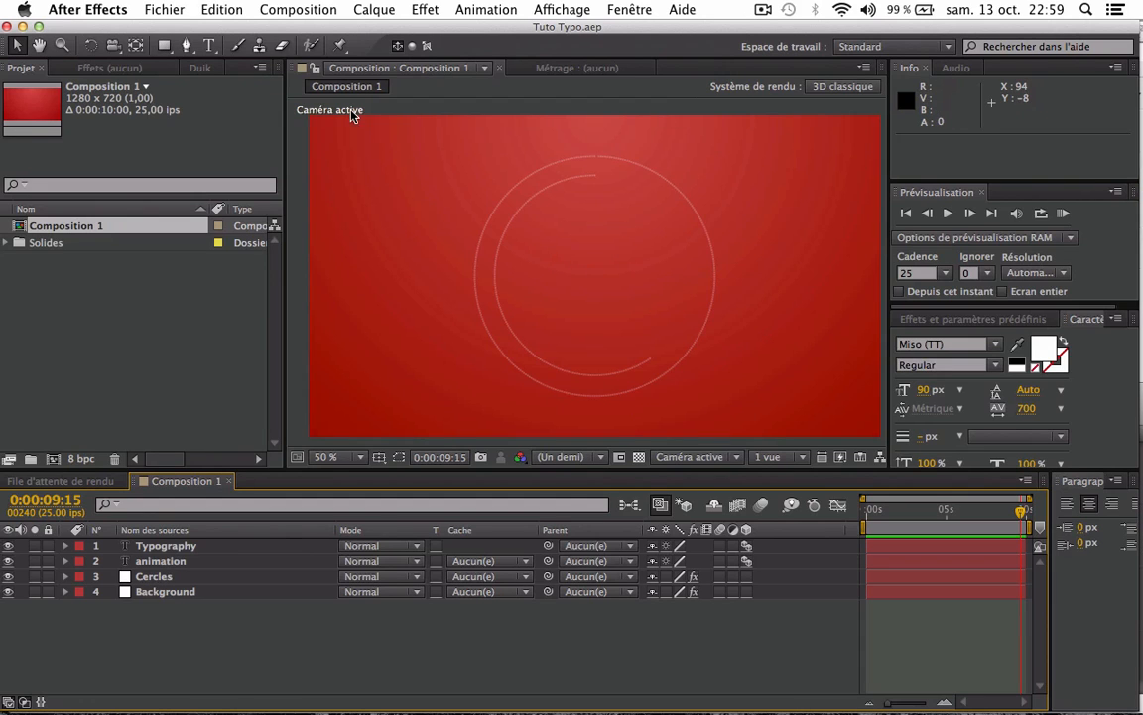
left_click(209, 45)
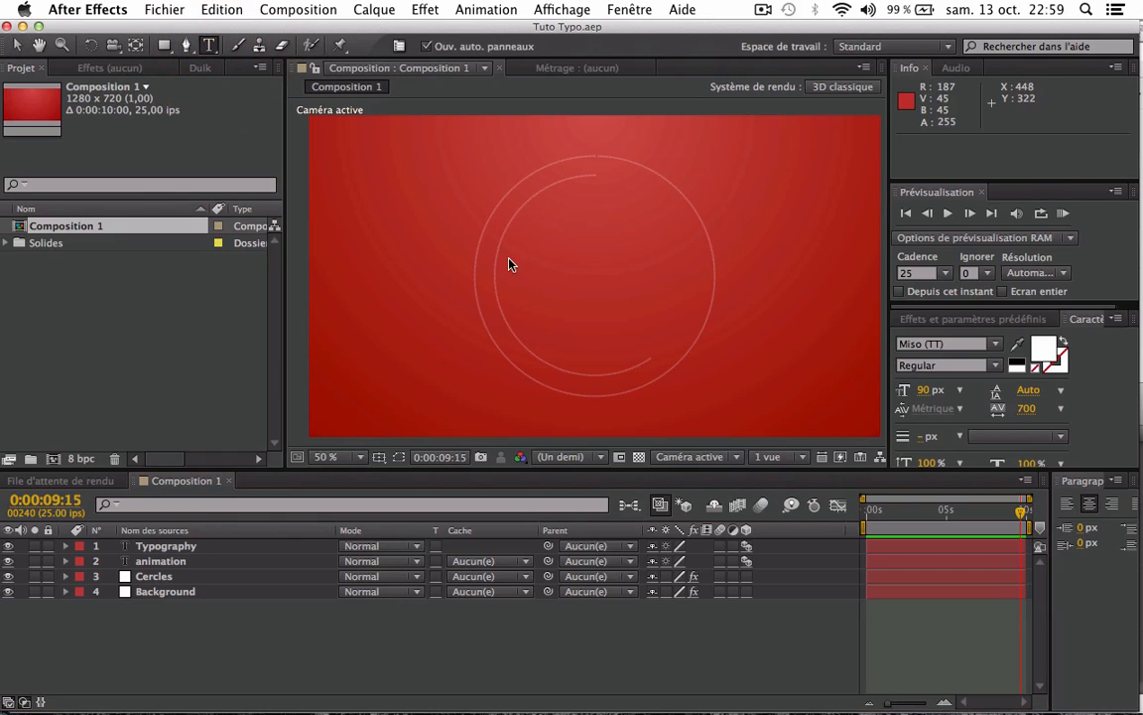
left_click(533, 282)
type("TUTORIAL")
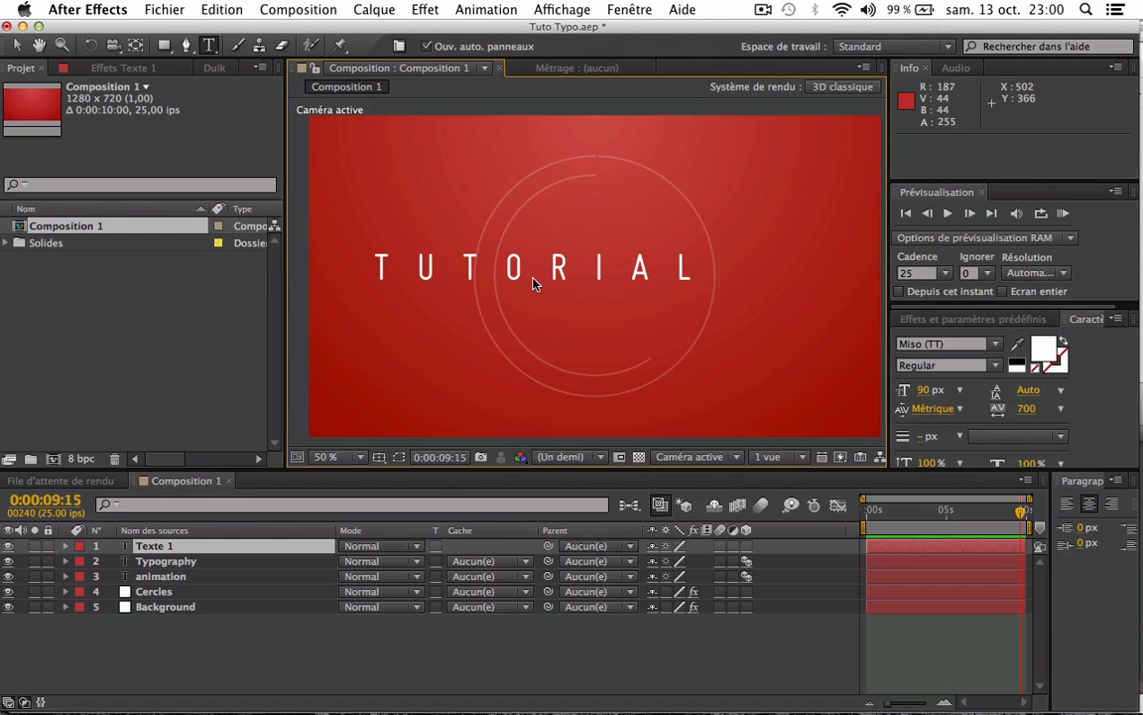
- Set the TUTORIAL text's font size to 65 px and its tracking to 204
left_click_drag(382, 269, 830, 281)
left_click_drag(1027, 408, 556, 507)
left_click(1025, 408)
type("50")
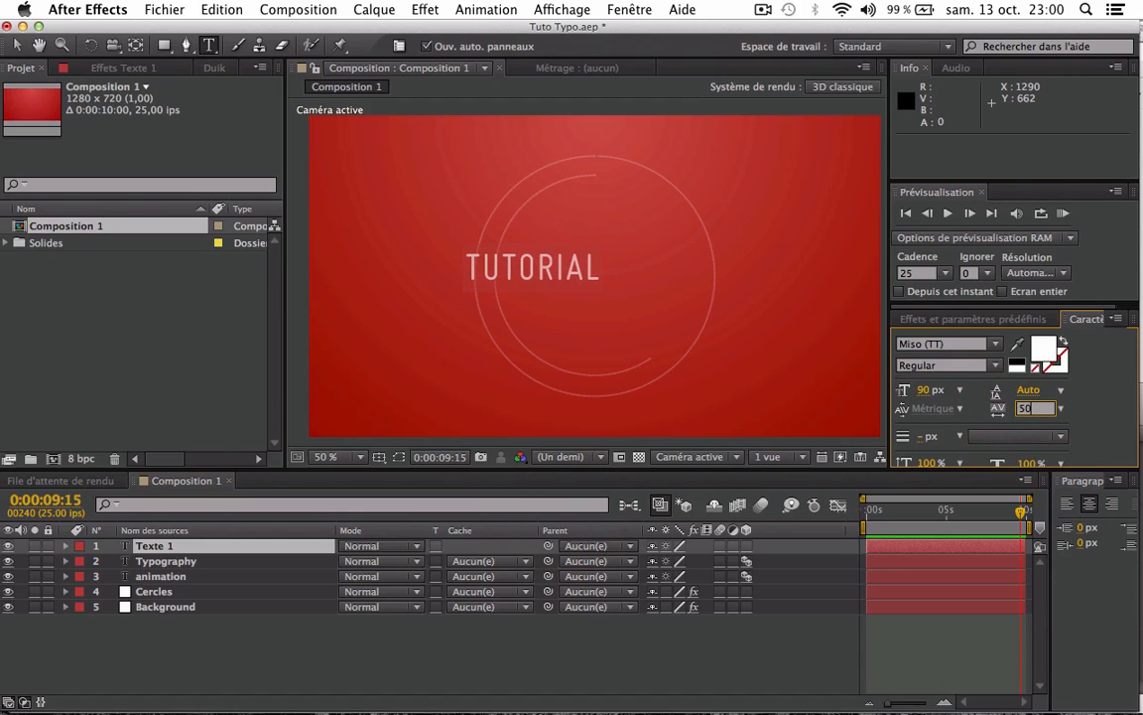
key("Return")
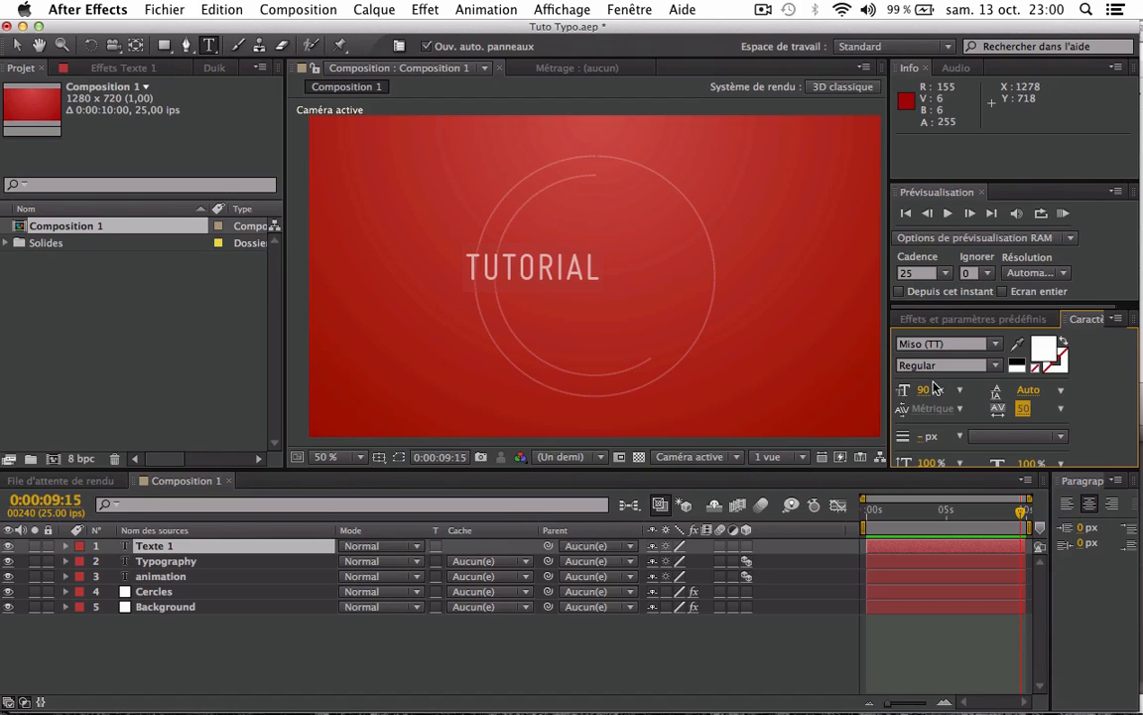
left_click_drag(916, 392, 898, 392)
left_click_drag(998, 407, 1136, 387)
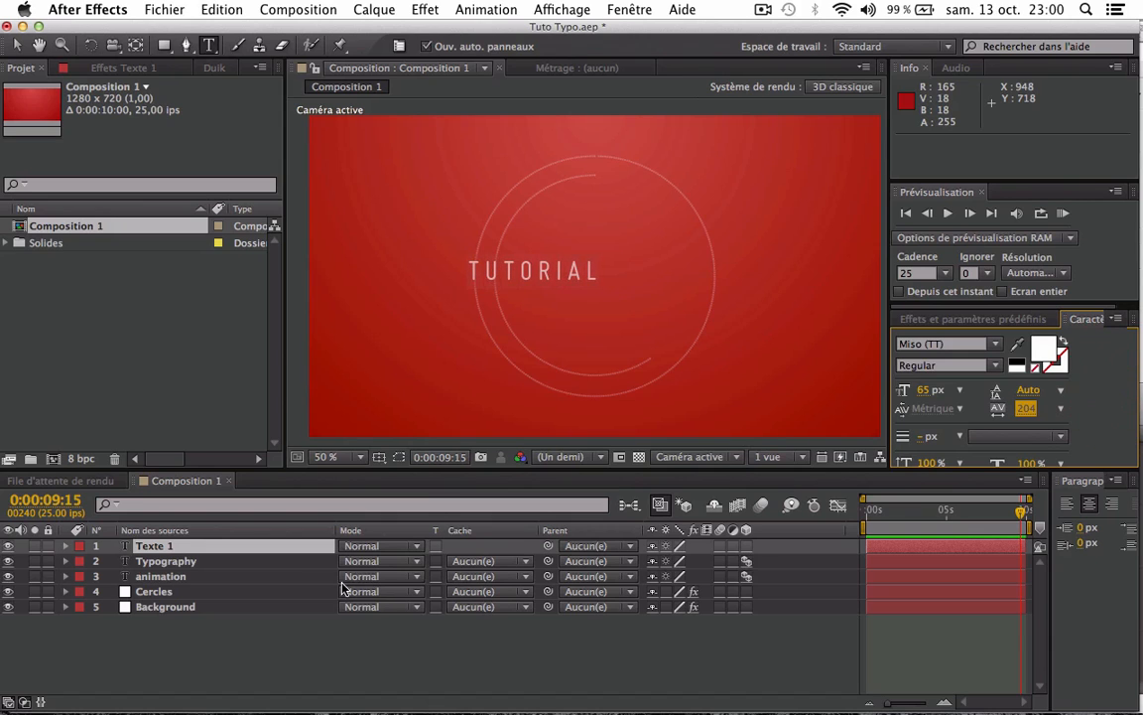
left_click(210, 661)
- Display the title and action safe guides and draw a circular mask on the Tutorial layer from the composition's centre, just inside the outer circle
left_click(198, 545)
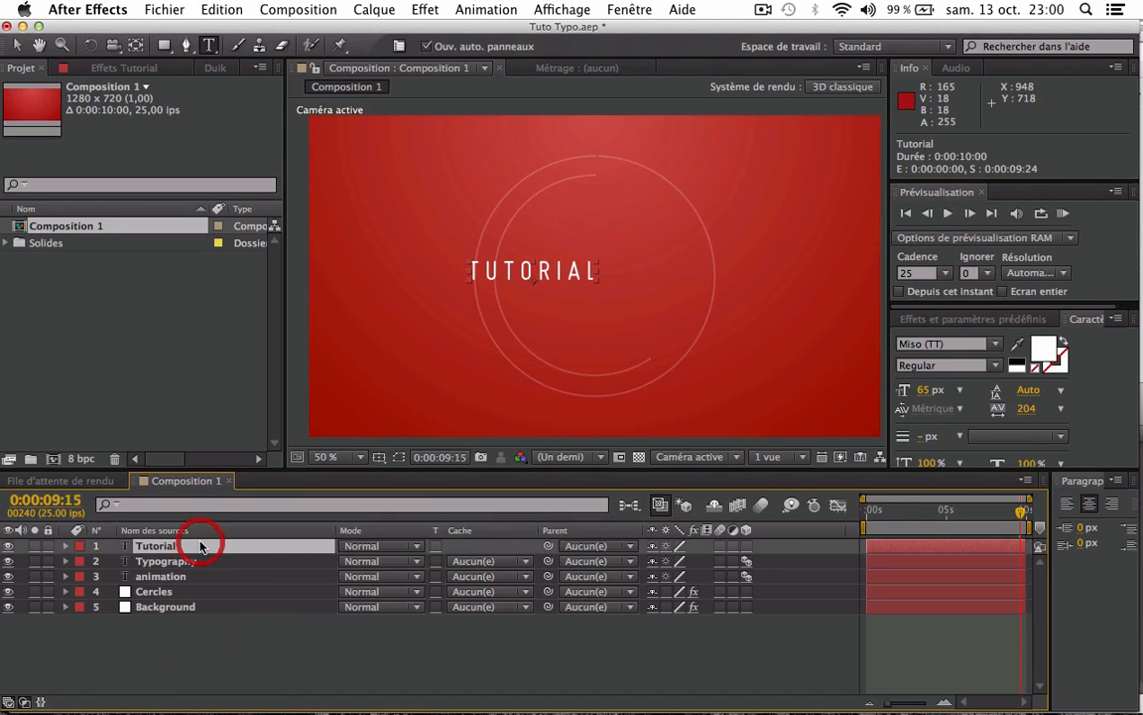
left_click(162, 46)
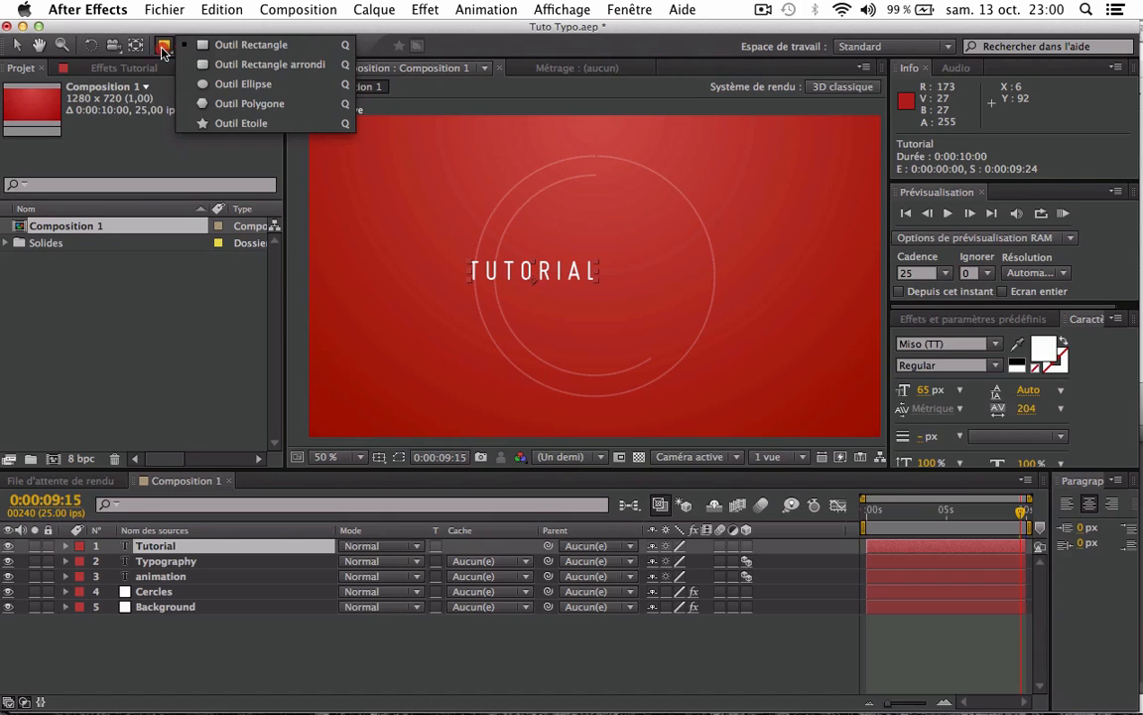
left_click(248, 83)
left_click(379, 456)
left_click(401, 473)
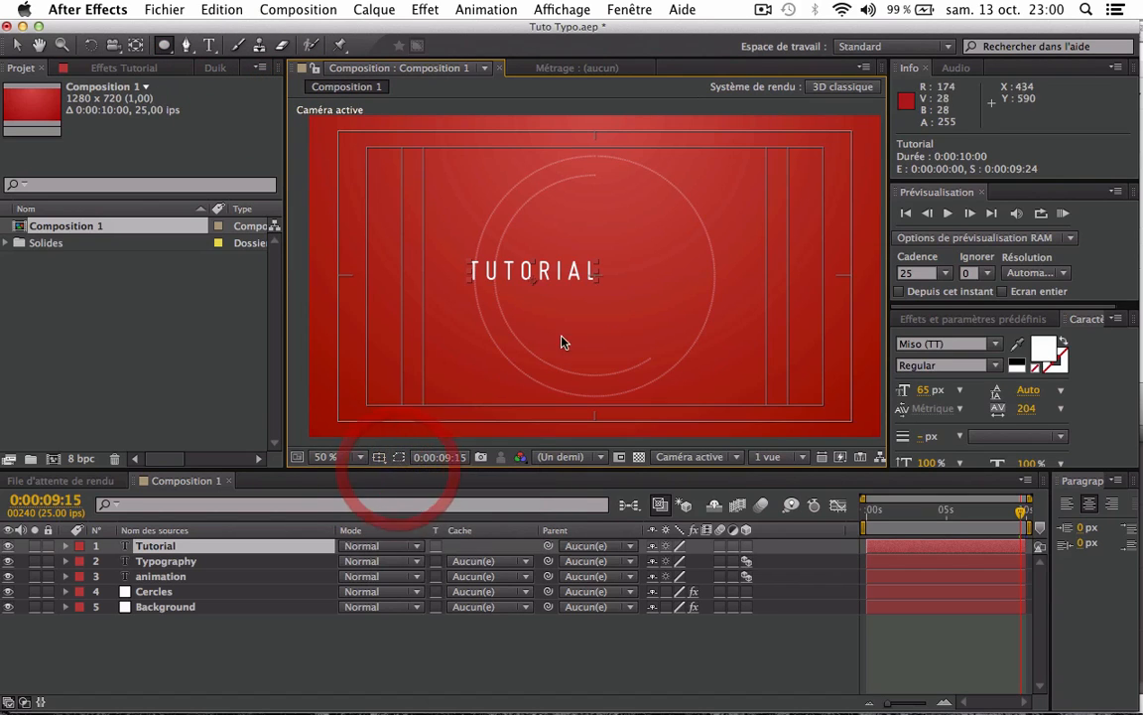
left_click(593, 276)
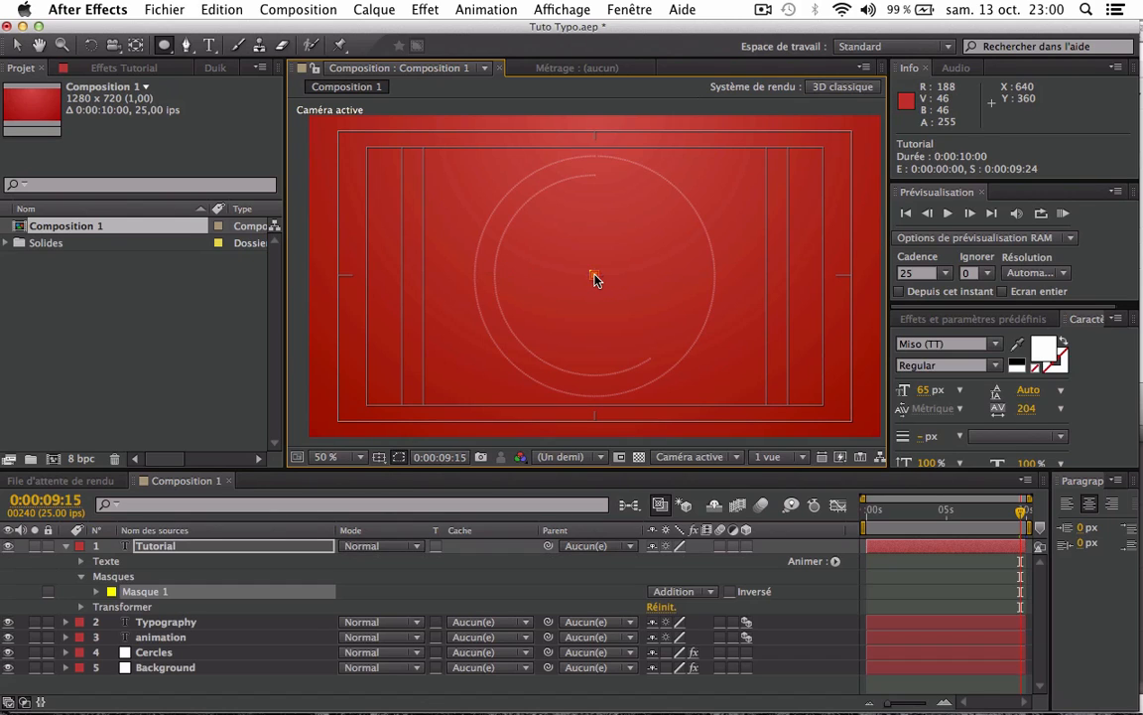
left_click_drag(594, 277, 663, 390)
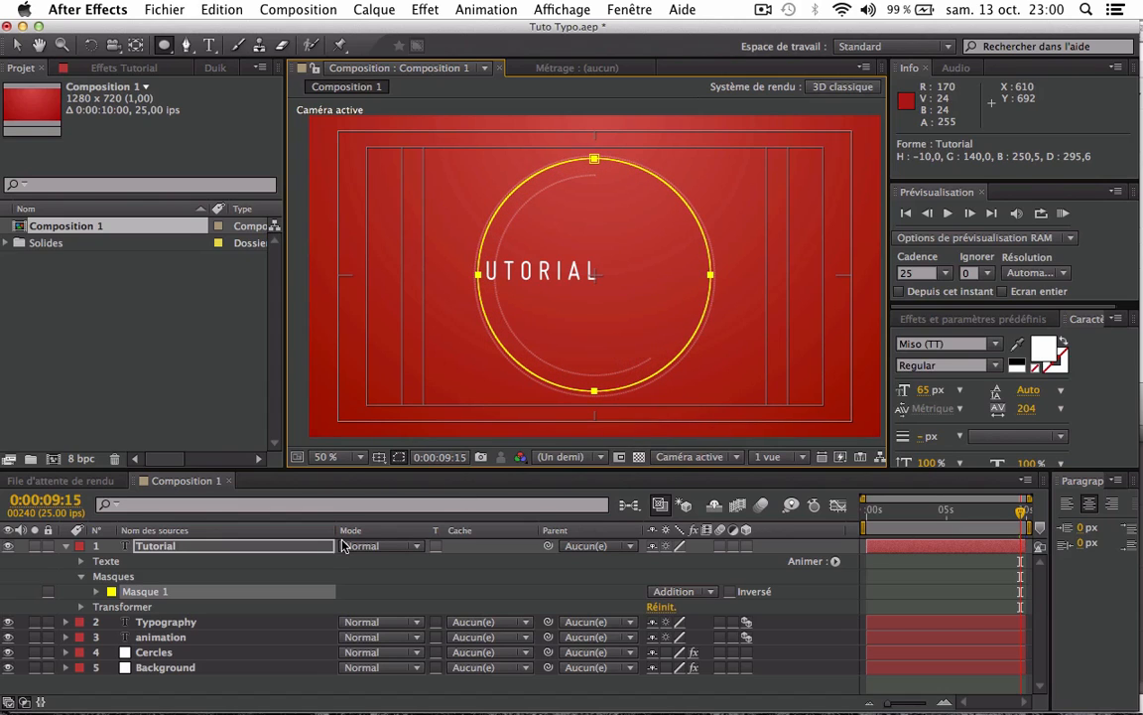
- Set the Tutorial mask's mode to Aucun and assign Masque 1 as the path for the text
left_click(717, 591)
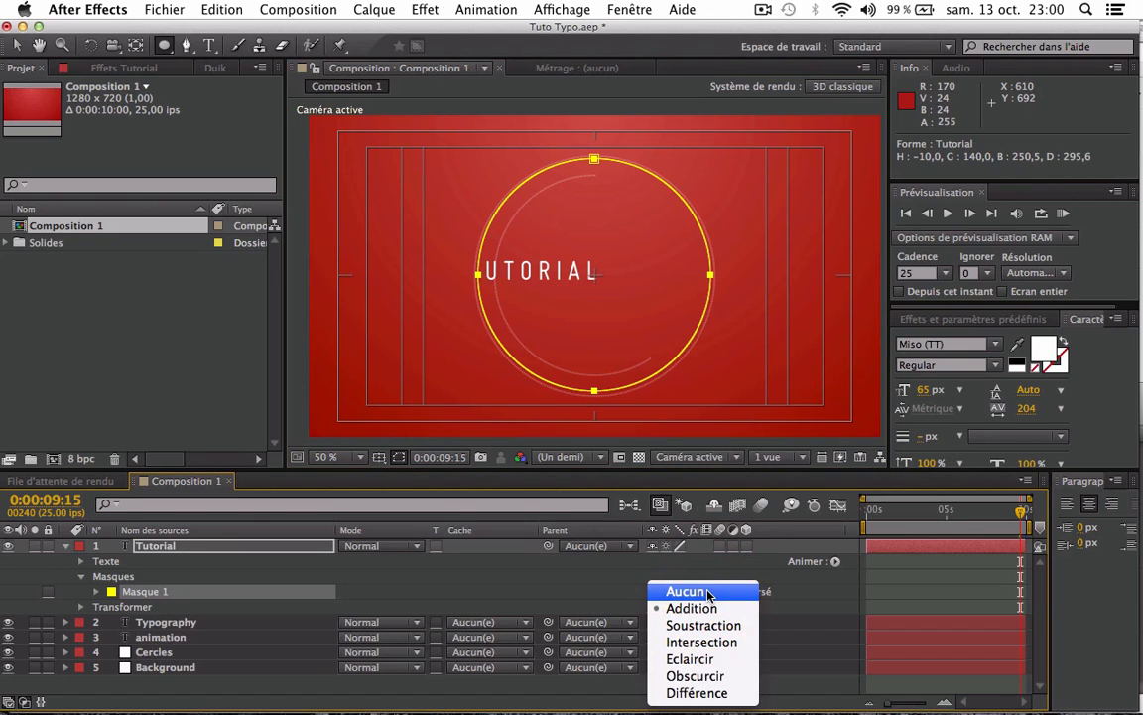
left_click(706, 587)
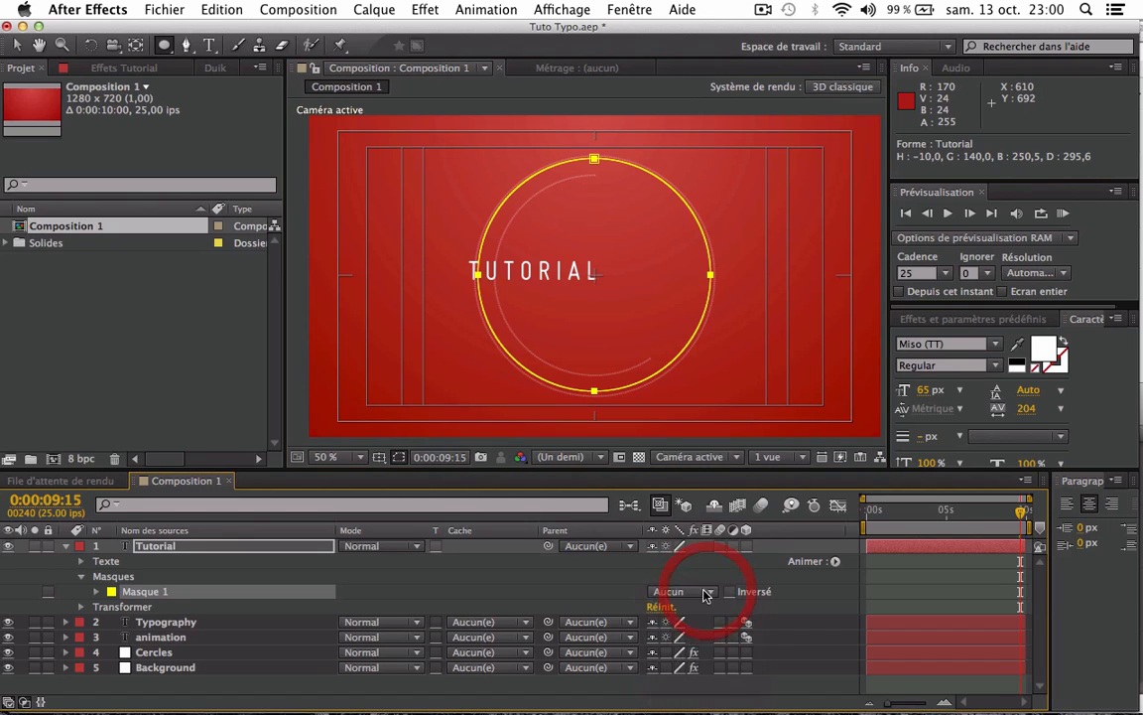
left_click(81, 562)
left_click(99, 595)
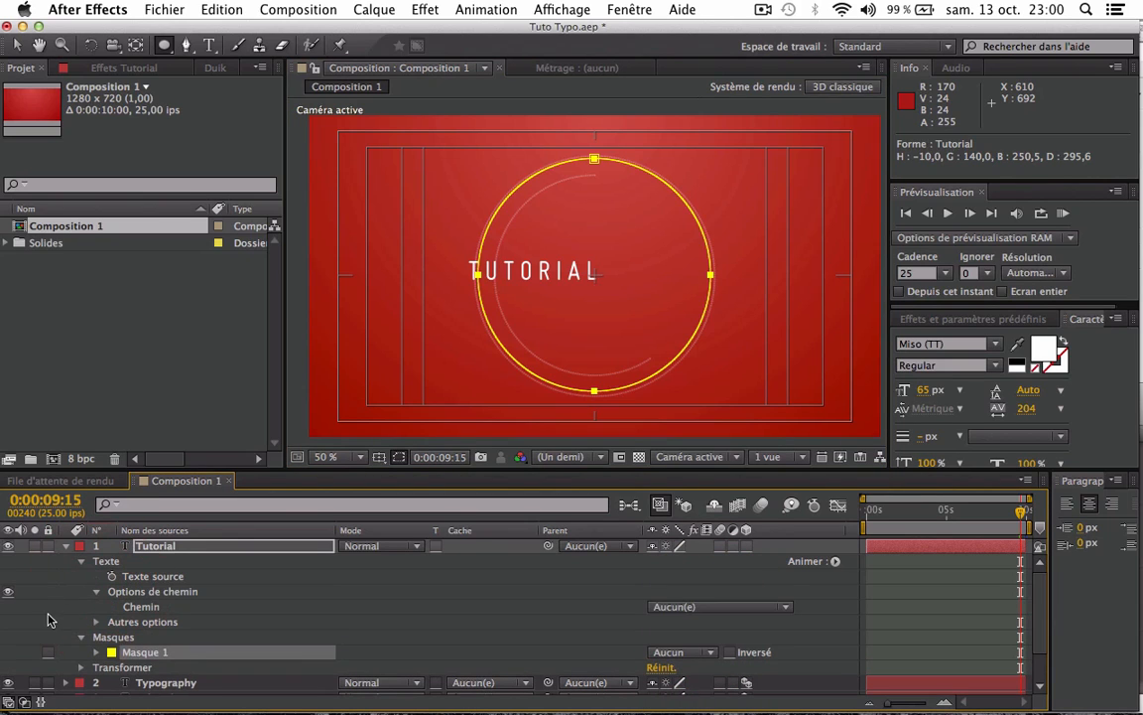
left_click(313, 609)
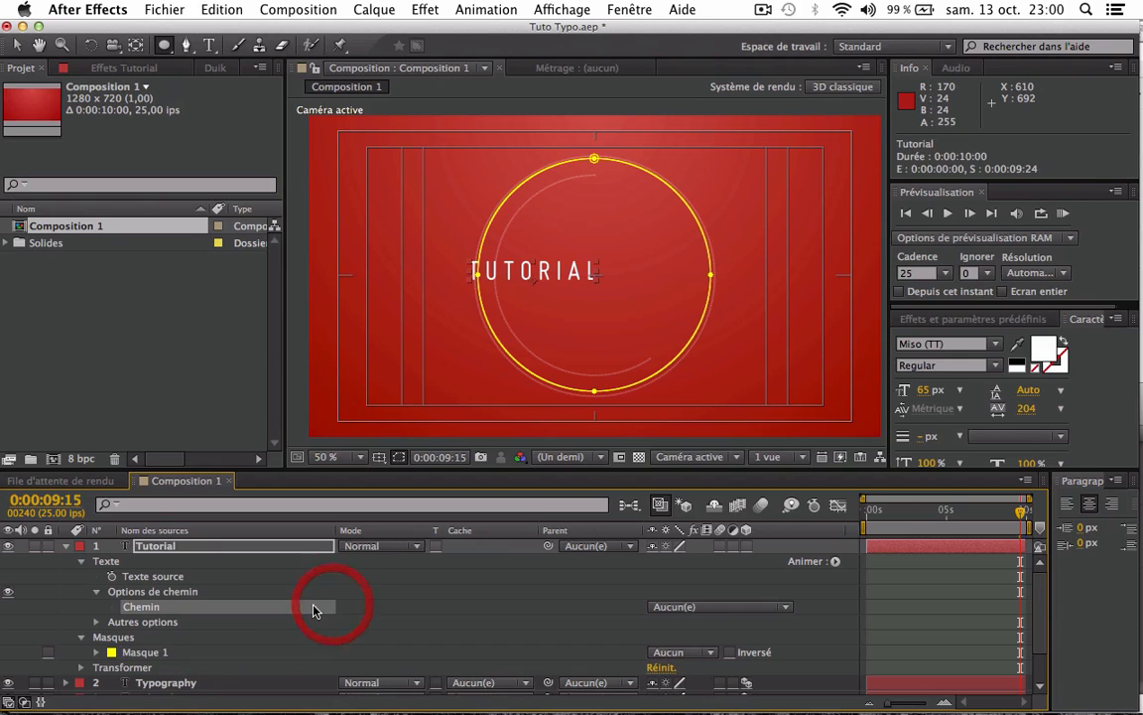
left_click(676, 607)
left_click(674, 652)
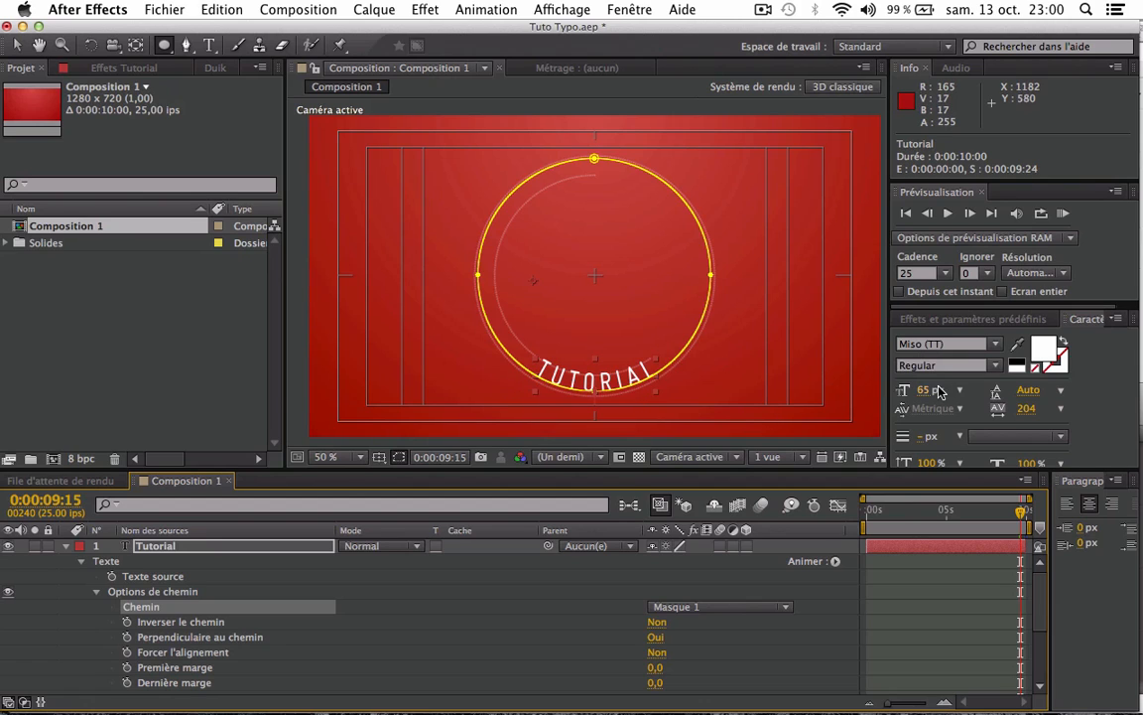
- Set the curved Tutorial text to 43 px with tracking 770 and hide the mask outline in the composition view
left_click_drag(923, 392, 903, 394)
left_click_drag(1026, 408, 1142, 387)
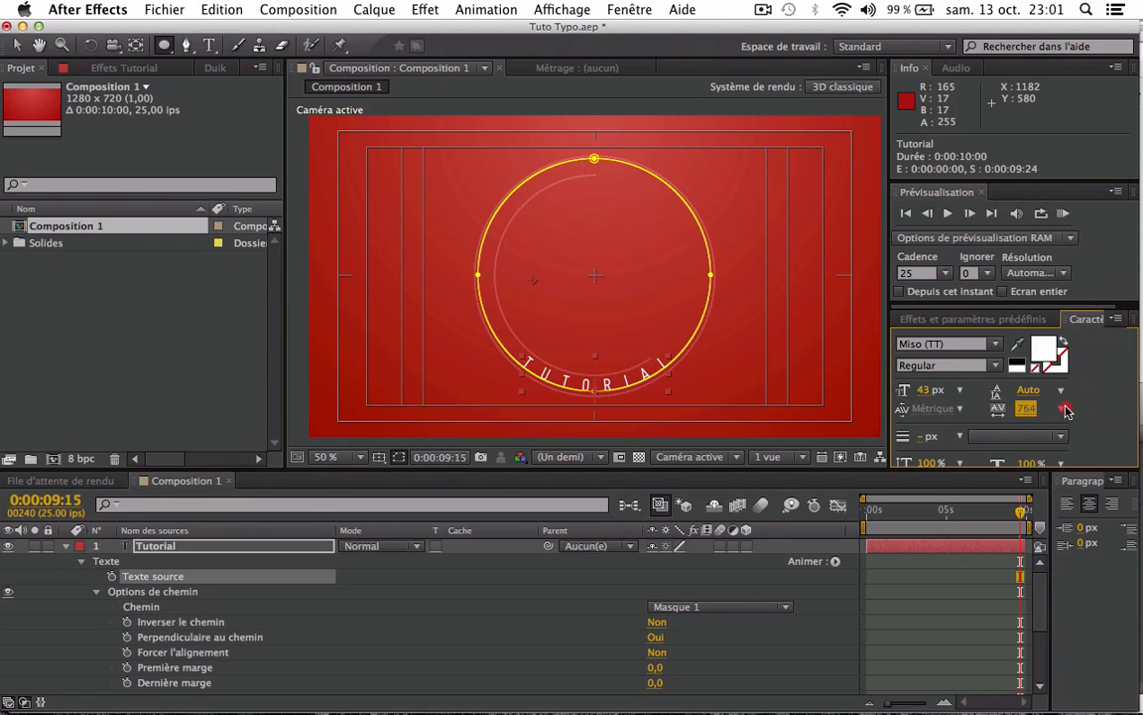
left_click_drag(1021, 511, 961, 511)
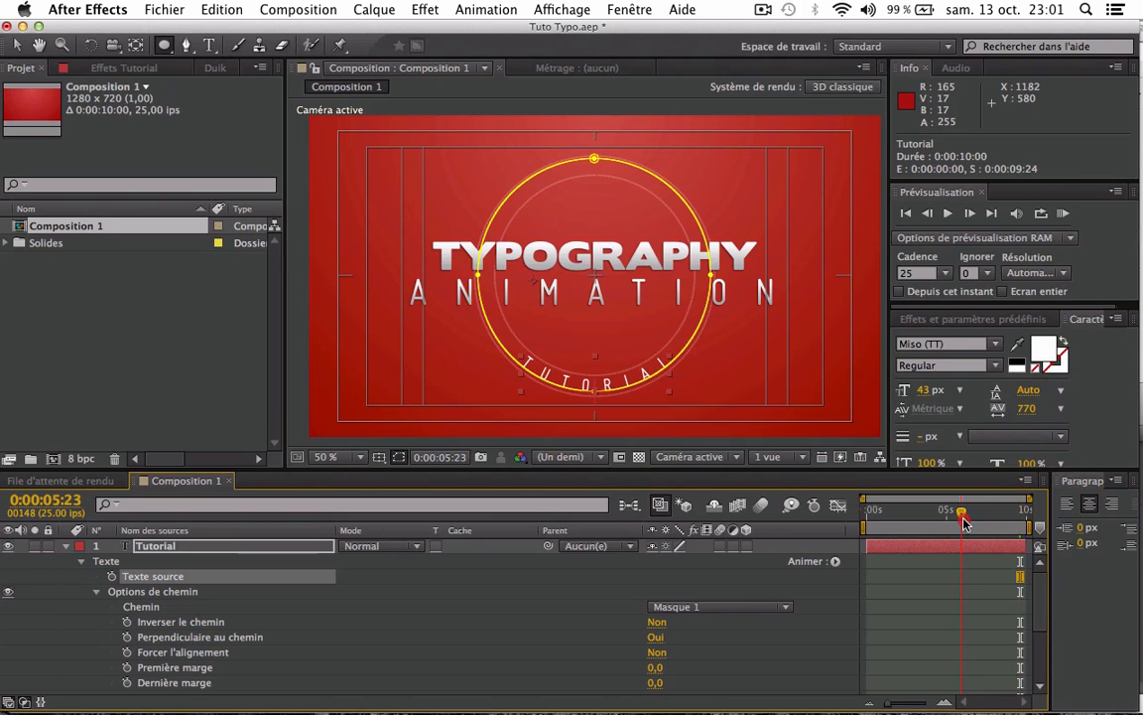
left_click(399, 589)
left_click(222, 545)
left_click(397, 459)
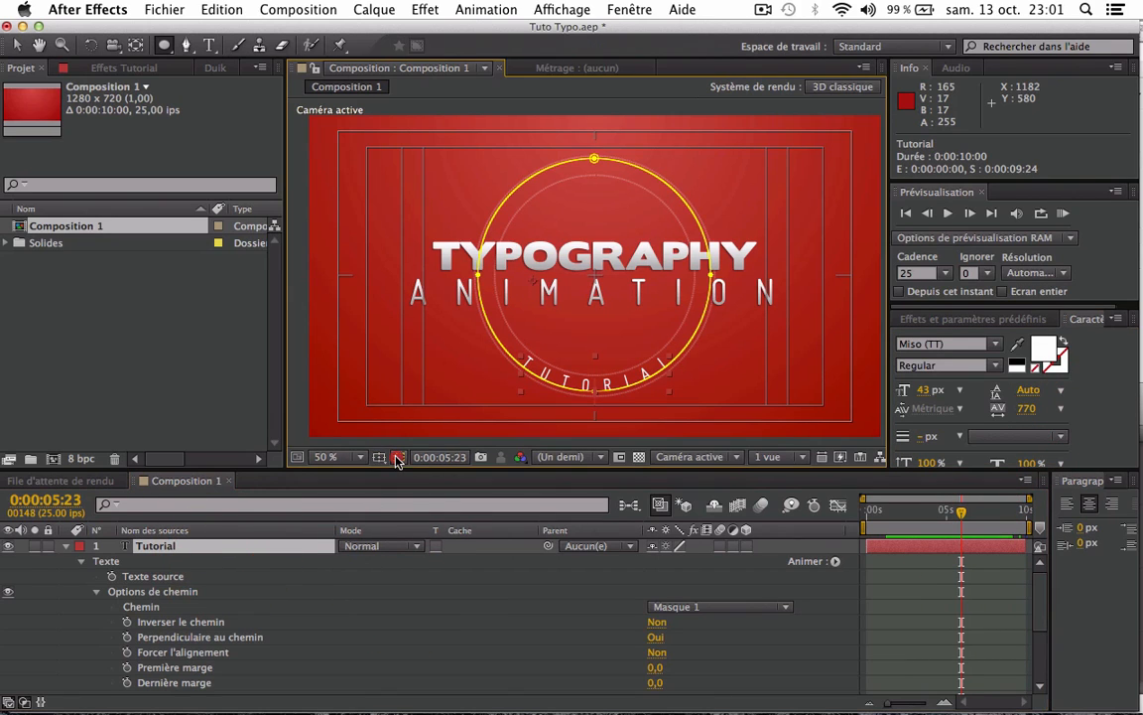
- Go to 0:00:01:07 and set the Tutorial text path's Première marge to -525
left_click_drag(959, 513, 887, 523)
left_click(189, 590)
scroll(182, 595, "down", 1)
left_click(208, 656)
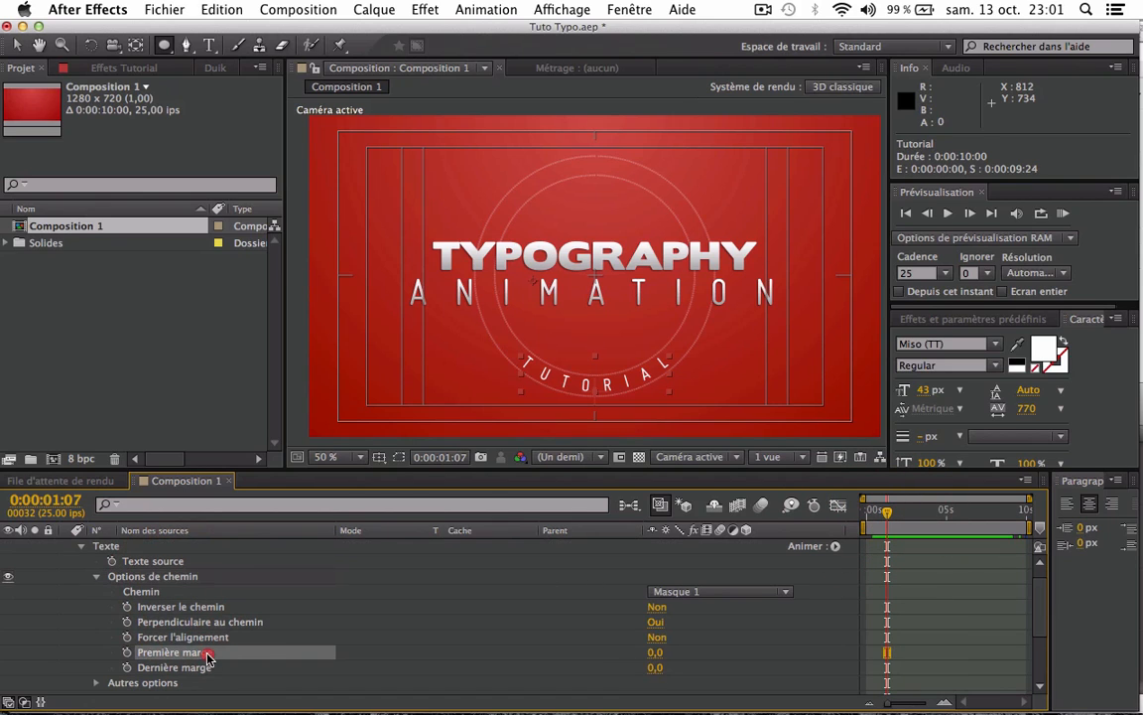
left_click_drag(655, 652, 164, 612)
key("super+z")
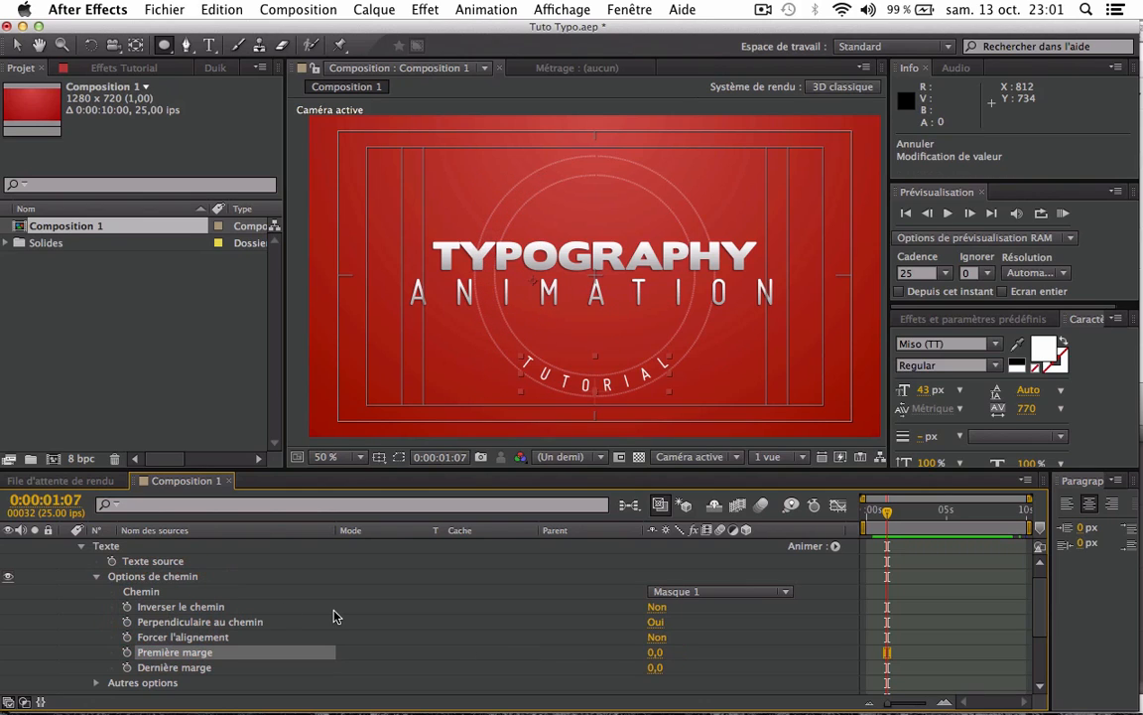
left_click_drag(488, 645, 108, 584)
key("Page_Down")
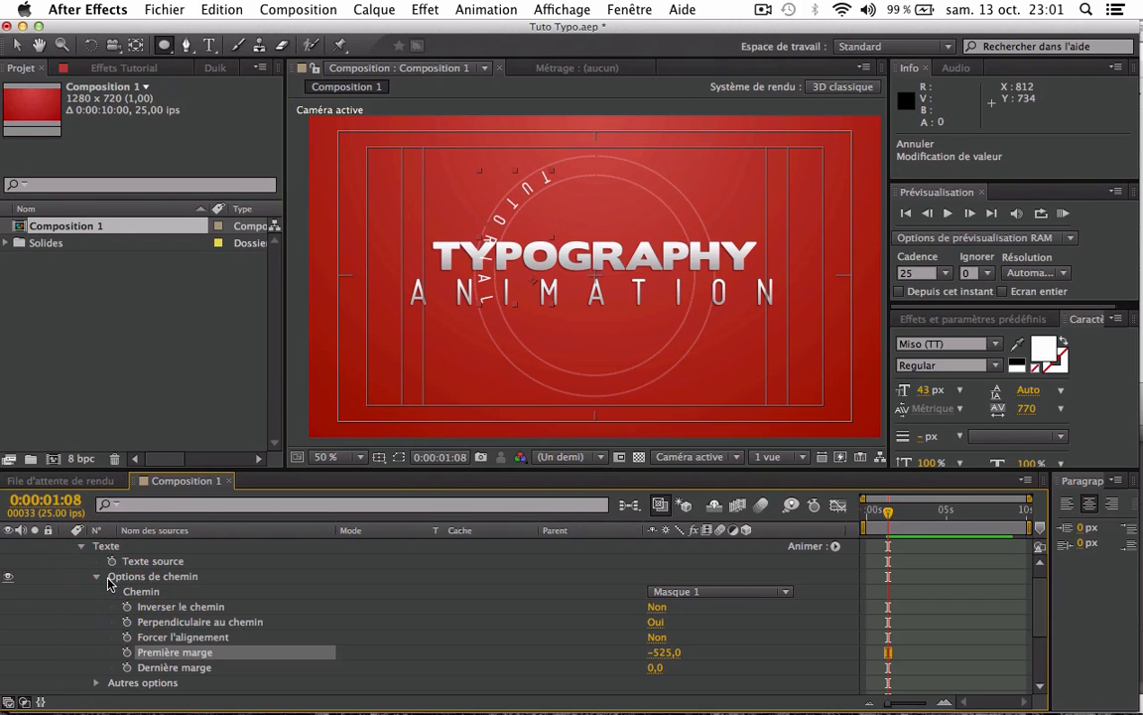
key("Page_Down")
key("Page_Down")
key("Page_Down")
key("Page_Down")
key("Page_Down")
key("Page_Down")
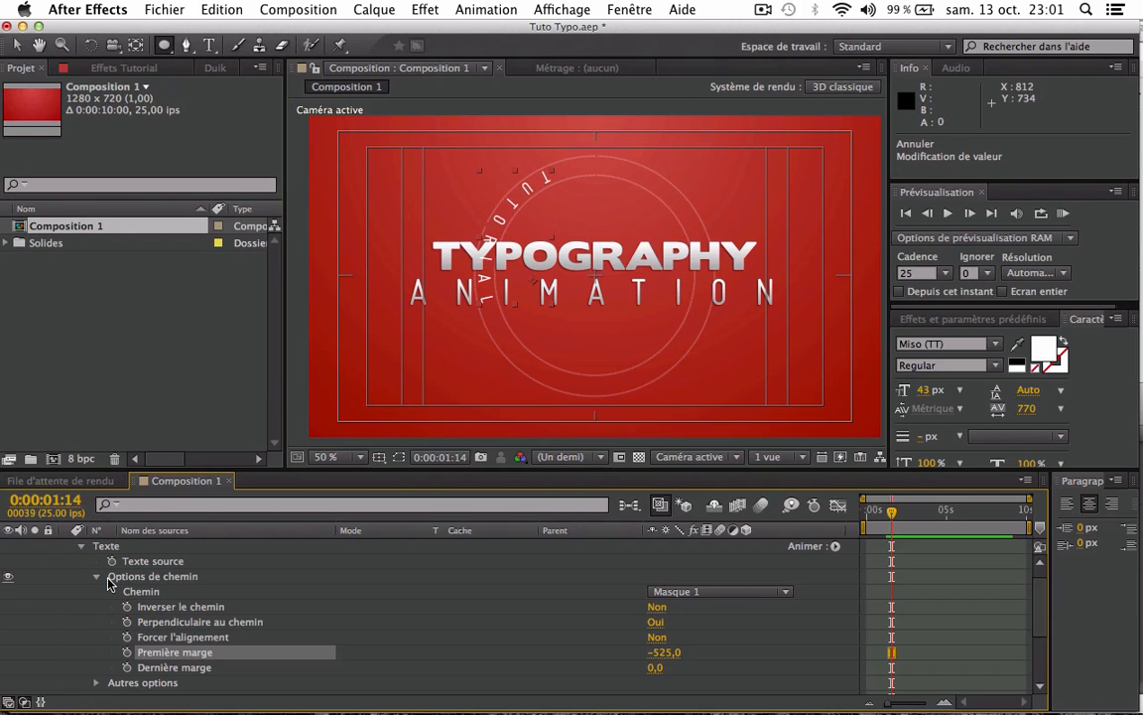
key("Page_Down")
key("Page_Down")
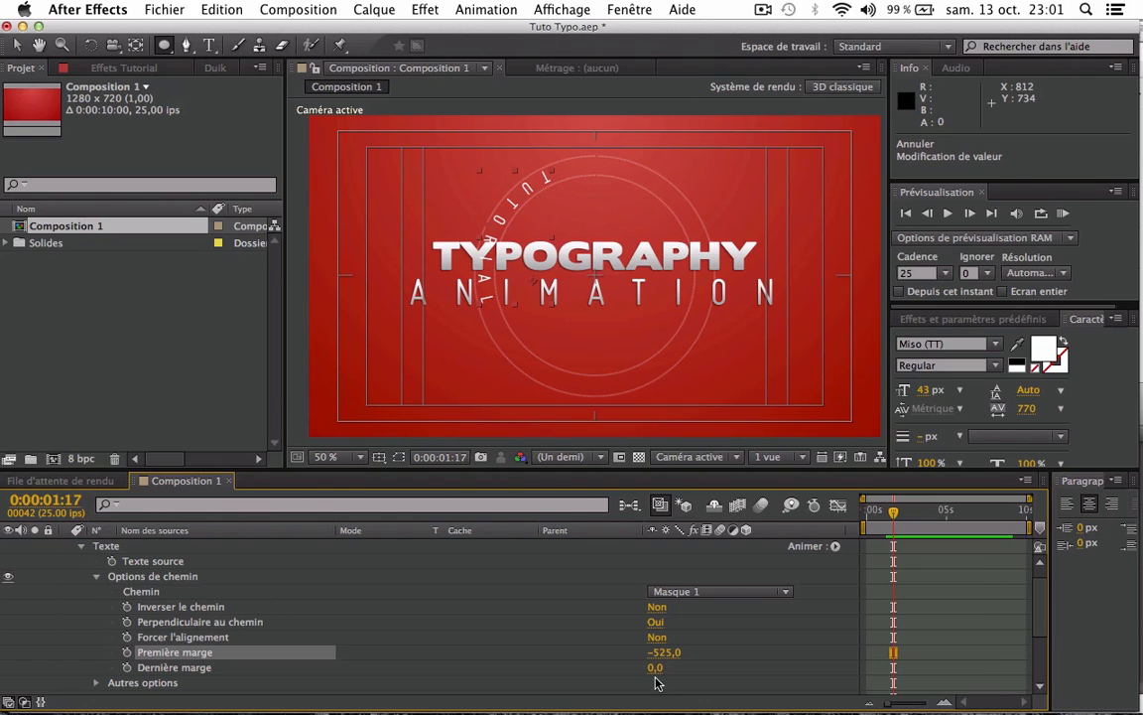
left_click(662, 654)
left_click(592, 662)
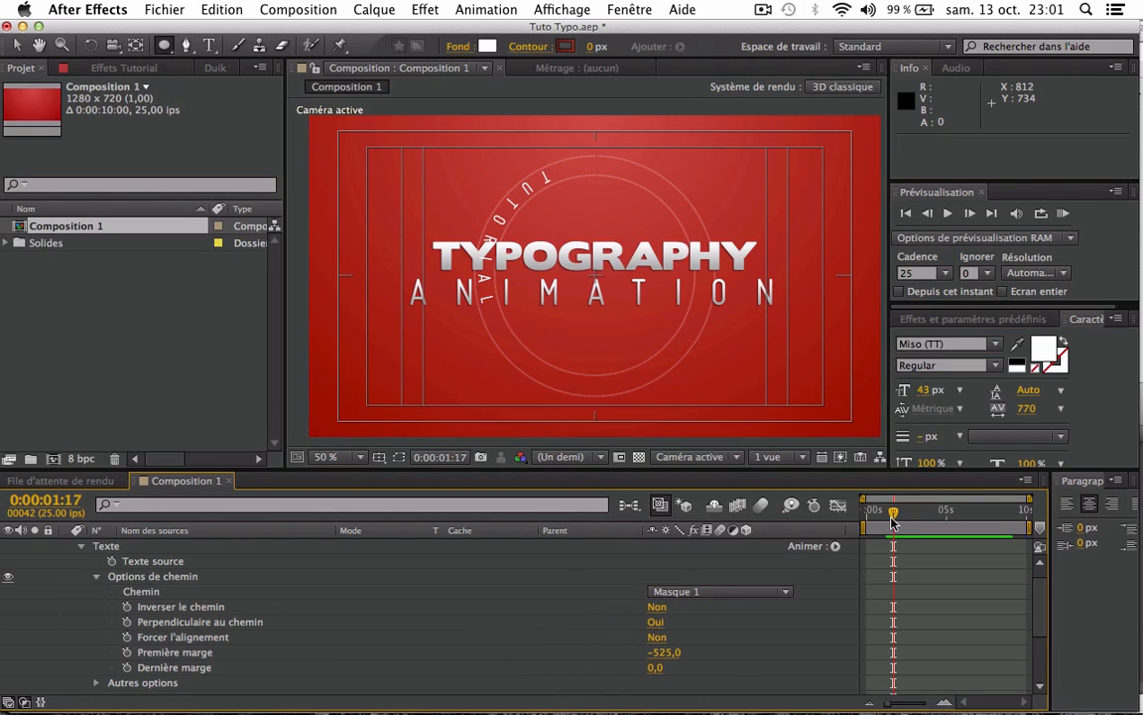
key("Home")
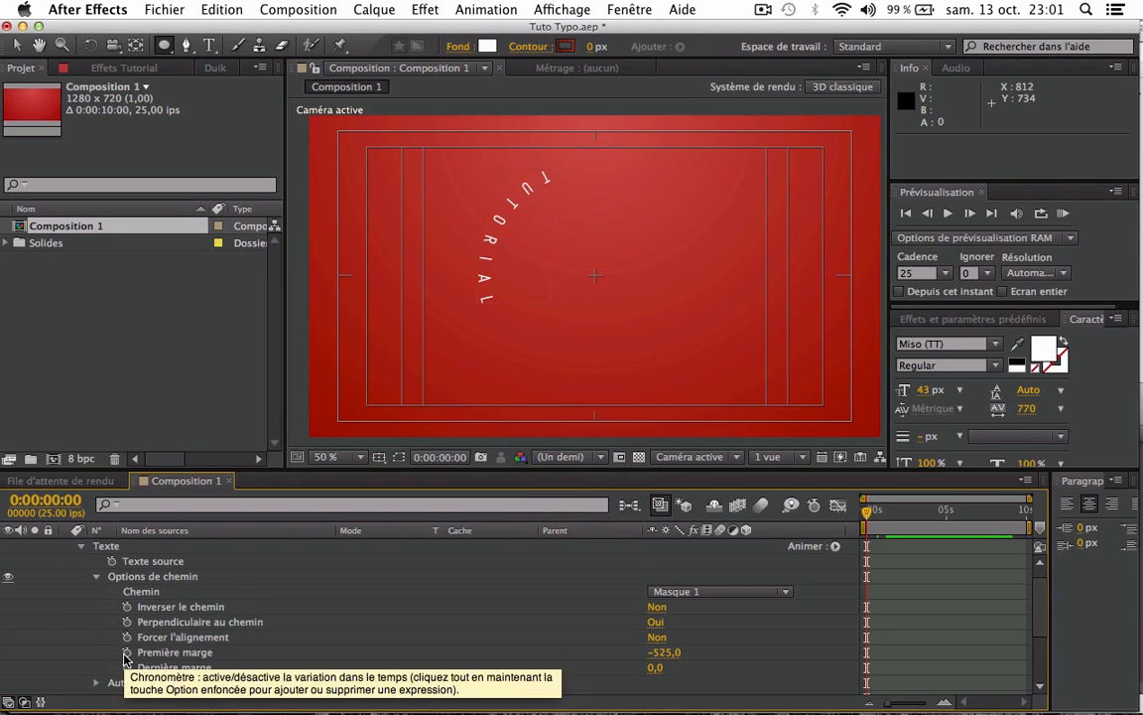
- Animate the Tutorial text's Première marge with keyframes of -525 at 0:00:01:06 and 0 at 0:00:01:16
left_click_drag(871, 513, 886, 516)
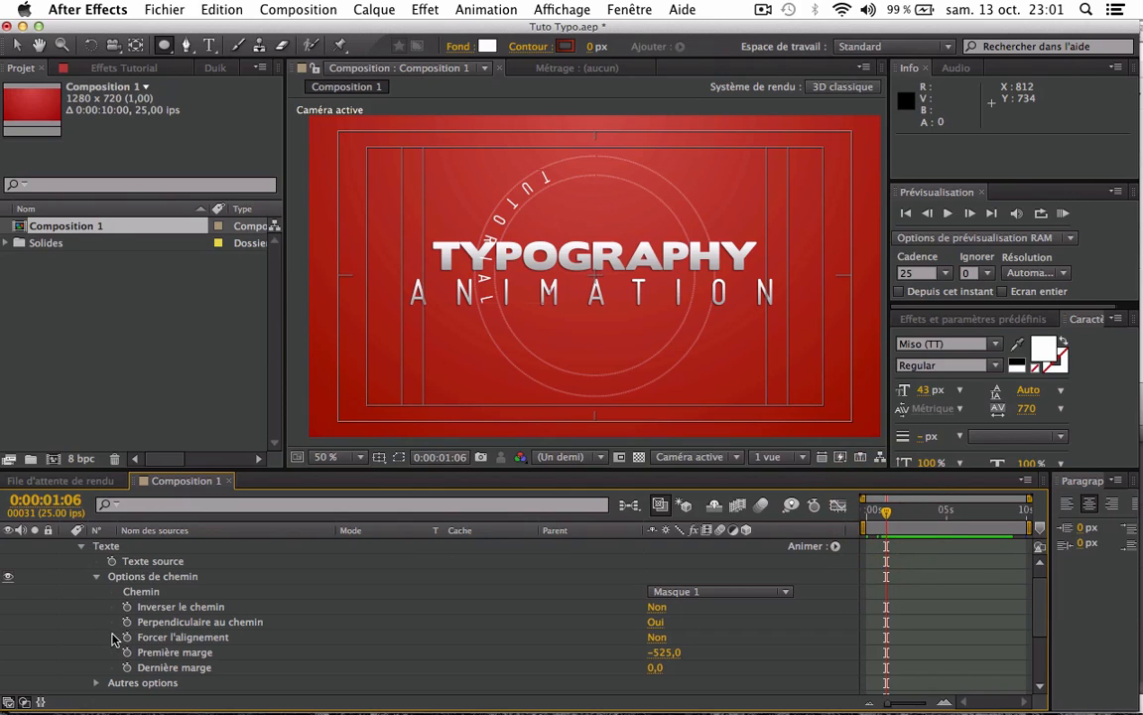
left_click(126, 652)
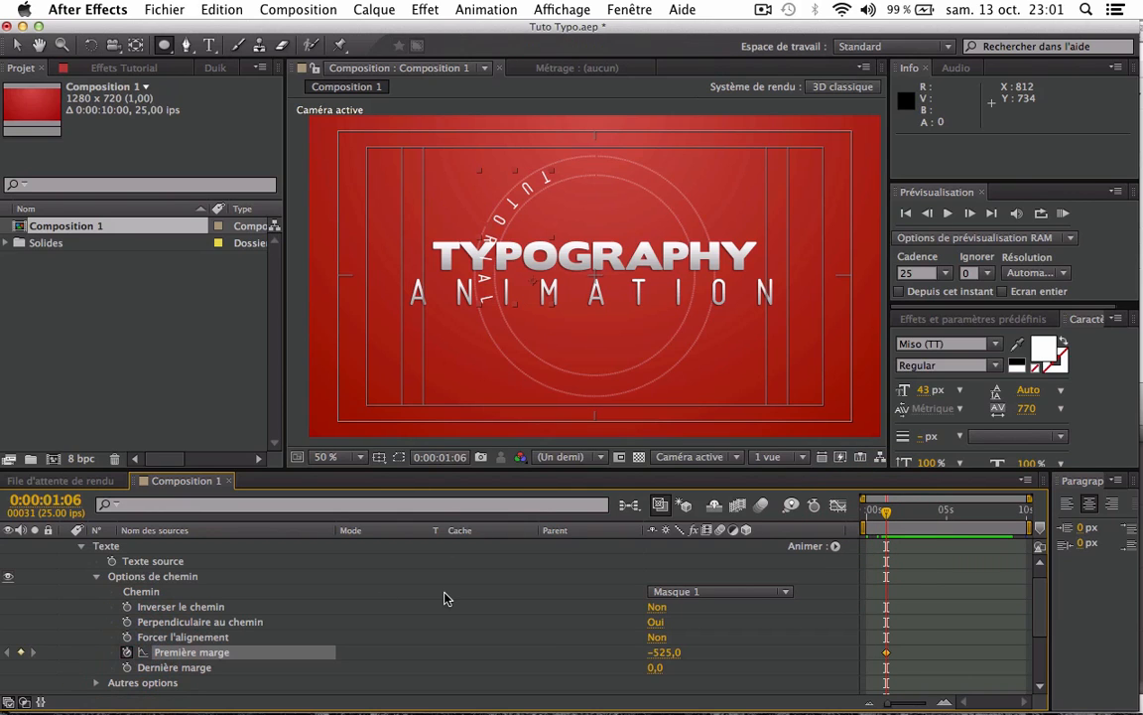
key("Page_Down")
key("Page_Down")
key("Page_Down")
key("Page_Down")
key("Page_Down")
key("Page_Down")
key("Page_Down")
key("Page_Down")
key("Page_Down")
key("Page_Down")
left_click(663, 652)
type("0")
key("Return")
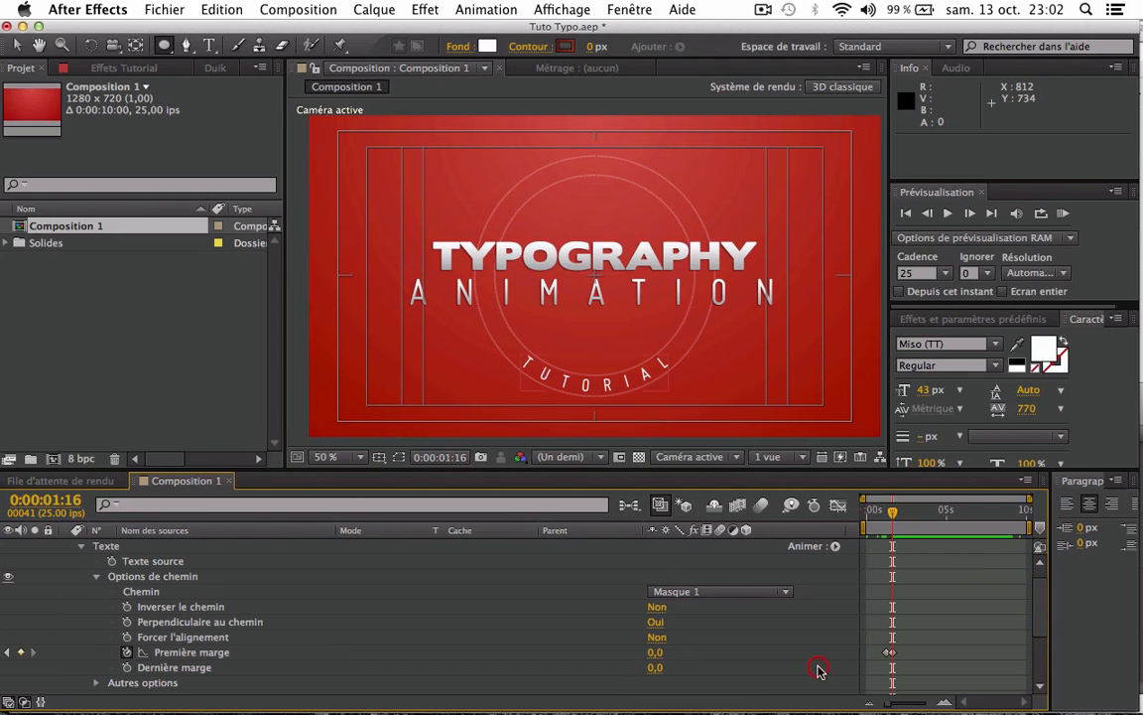
- Preview the Tutorial text's movement along the circle from 0:00:01:06
left_click_drag(893, 513, 886, 513)
key("space")
key("space")
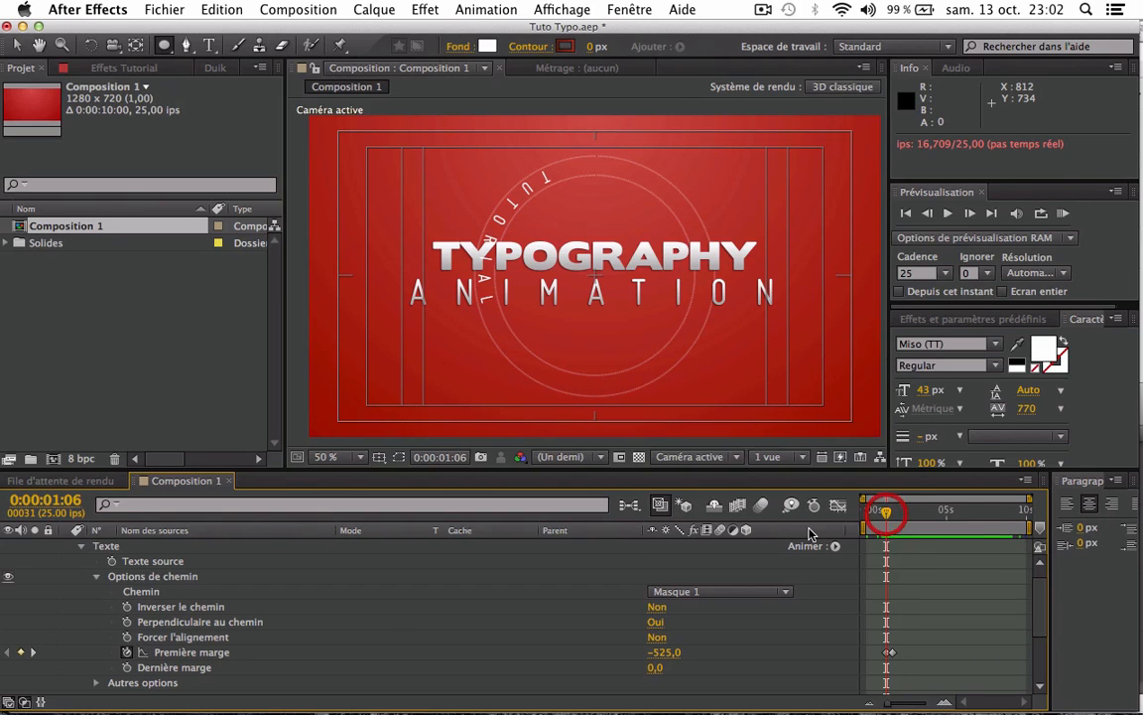
- Collapse the path options and add an Opacité animator set to 0% to the Tutorial text
left_click(94, 576)
left_click(60, 546)
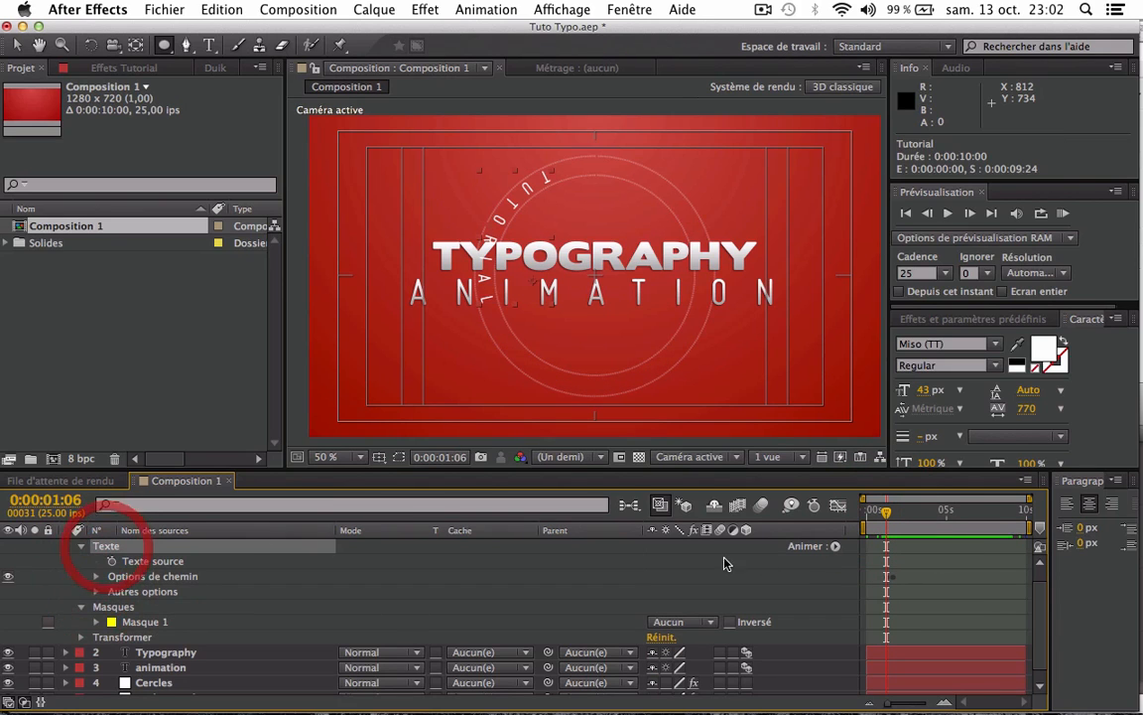
left_click(836, 546)
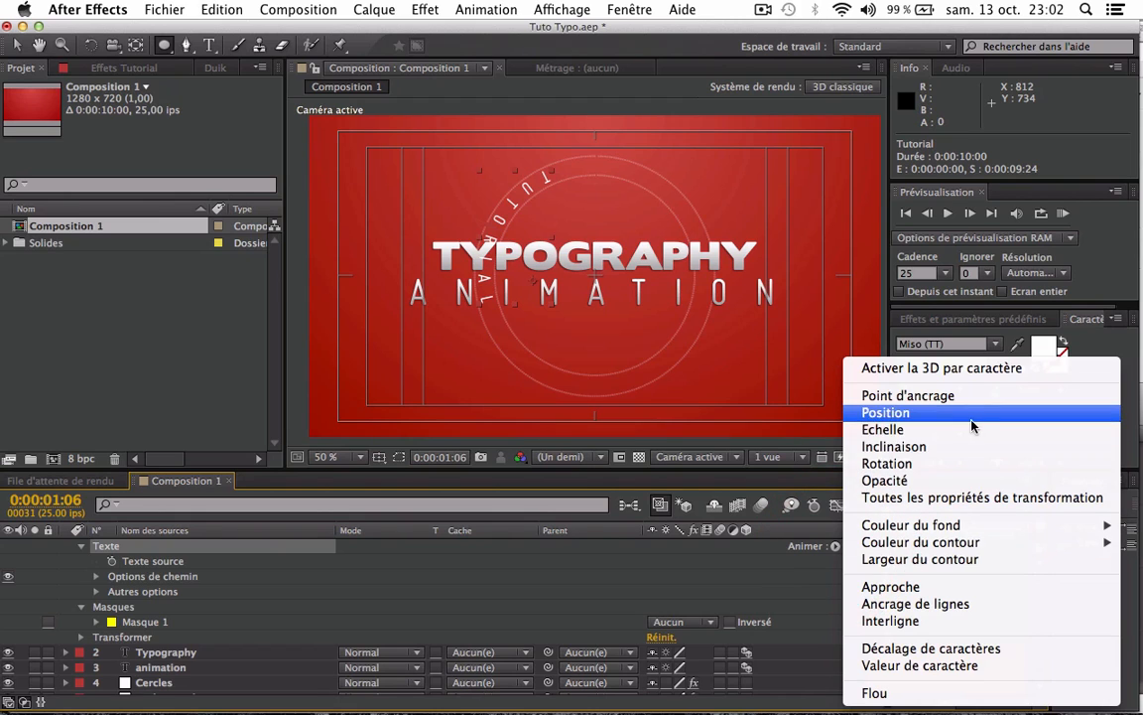
left_click(922, 479)
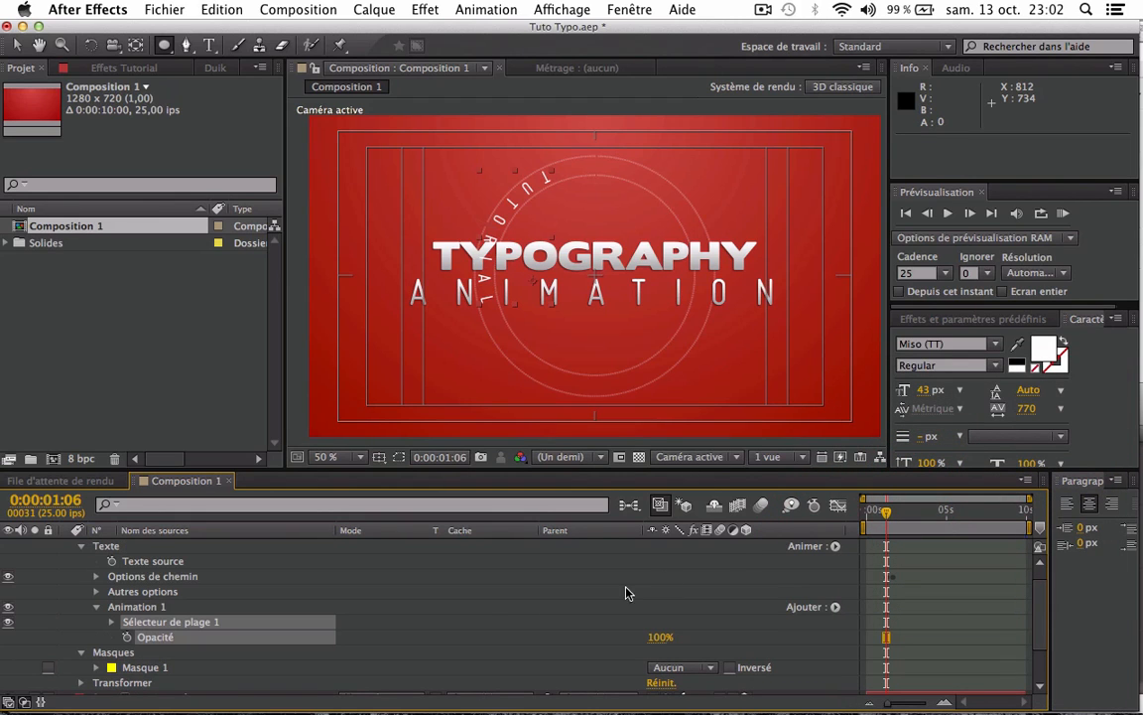
left_click_drag(658, 637, 99, 617)
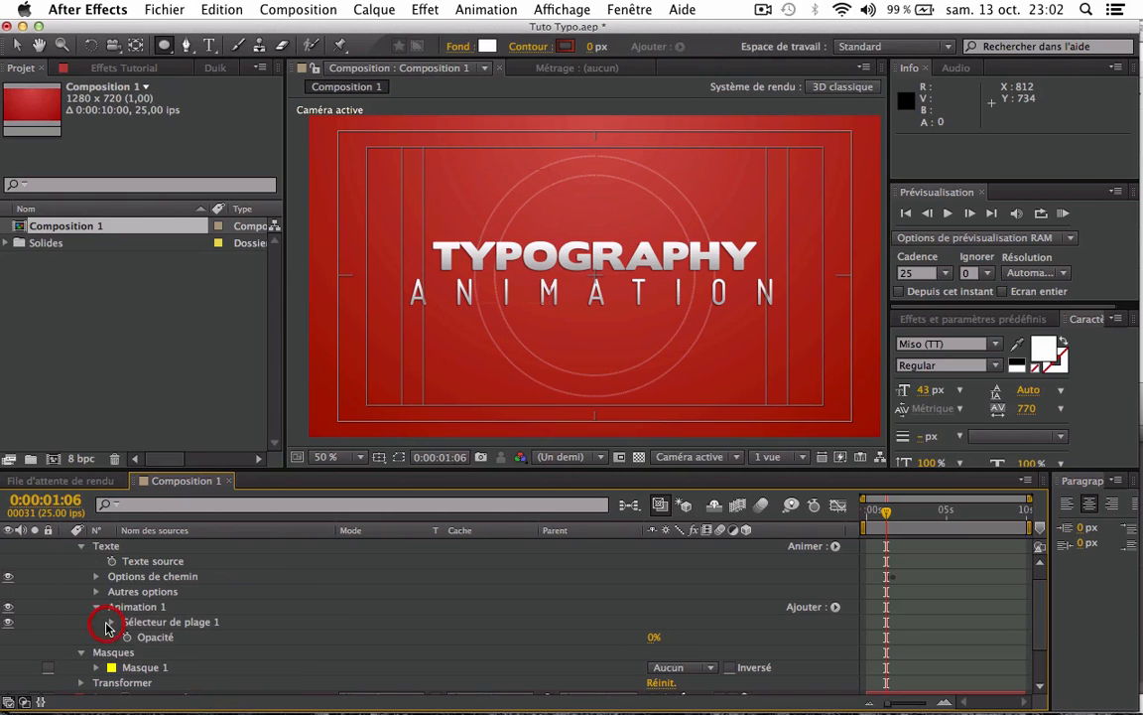
- Animate the Tutorial range selector's Début with keyframes of 0% at 0:00:01:06 and 100% at 0:00:01:16, checking the frames between
left_click(110, 621)
left_click(142, 637)
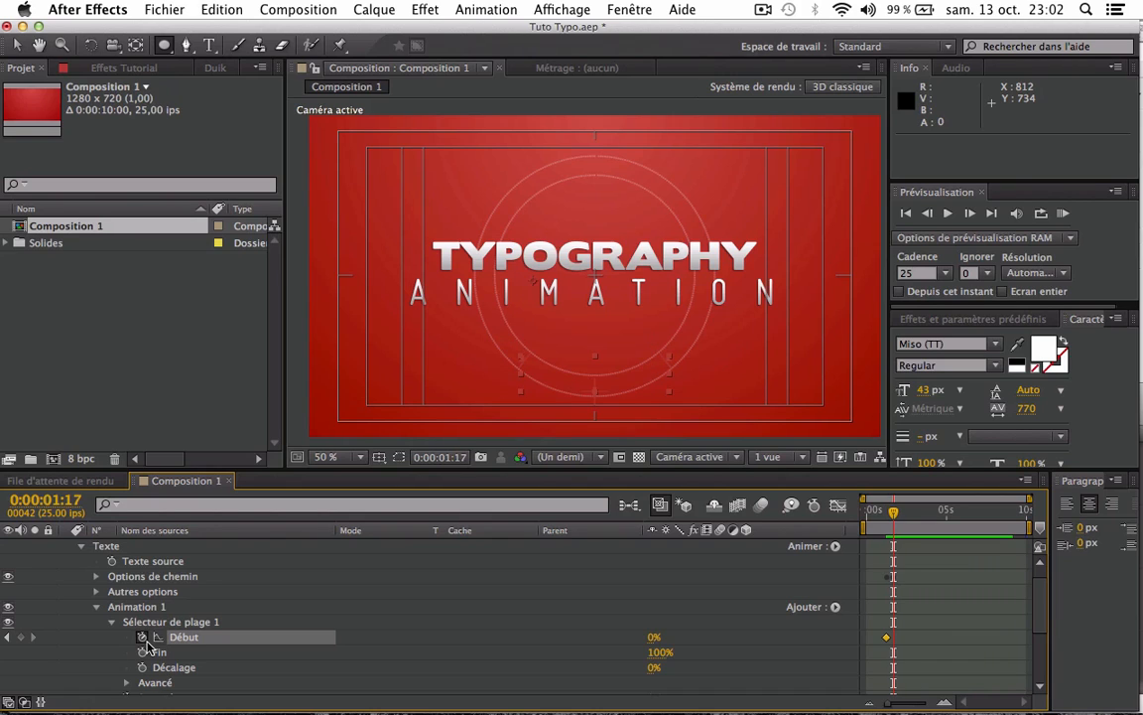
left_click_drag(654, 641, 781, 627)
key("Page_Up")
key("Page_Up")
key("Page_Up")
key("Page_Up")
key("Page_Up")
key("Page_Up")
key("Page_Up")
key("Page_Down")
key("Page_Down")
key("Page_Down")
key("Page_Down")
key("Page_Down")
key("Page_Down")
key("Page_Down")
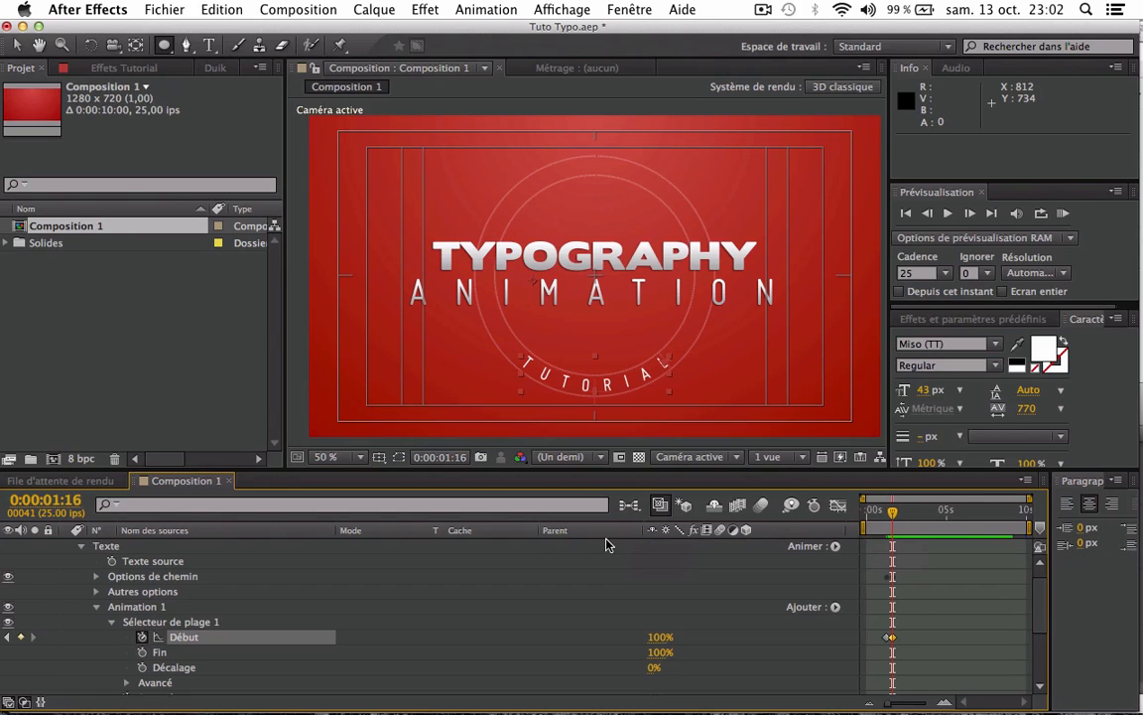
- Remove the Début keyframes and try animating Fin, with a lower value at 0:00:01:06 and 100% at 0:00:01:16
left_click(142, 639)
left_click(142, 653)
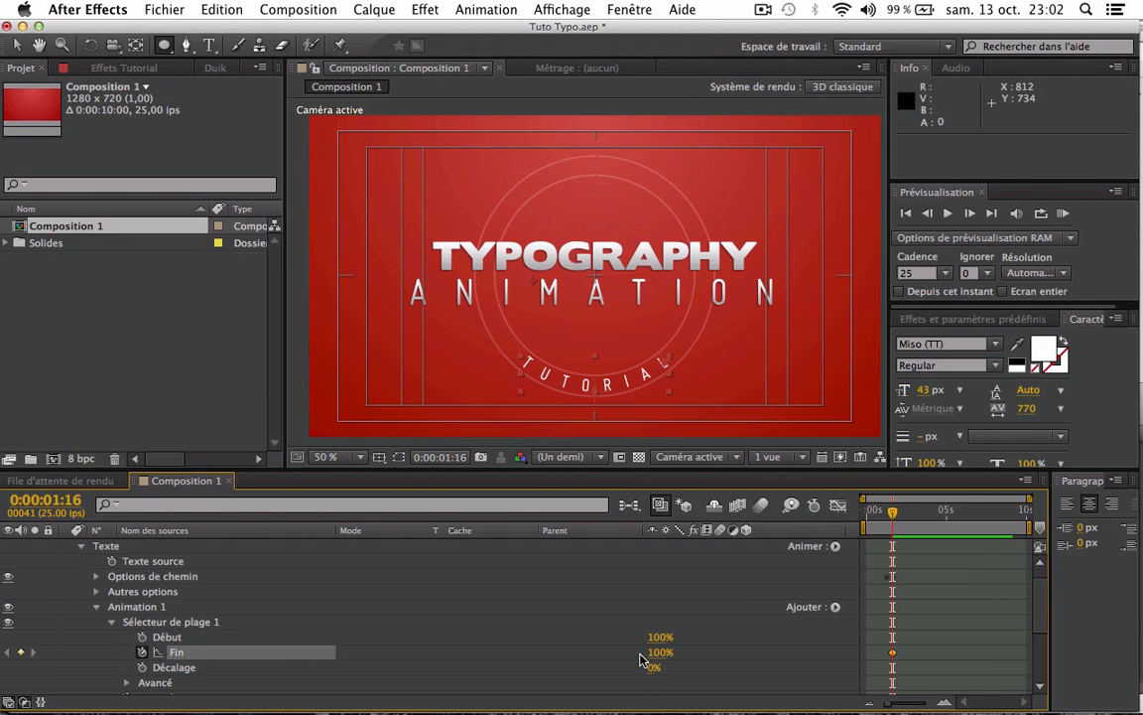
key("Page_Up")
key("Page_Up")
key("Page_Up")
key("Page_Up")
key("Page_Up")
key("Page_Up")
key("Page_Up")
key("Page_Up")
key("Page_Up")
key("Page_Up")
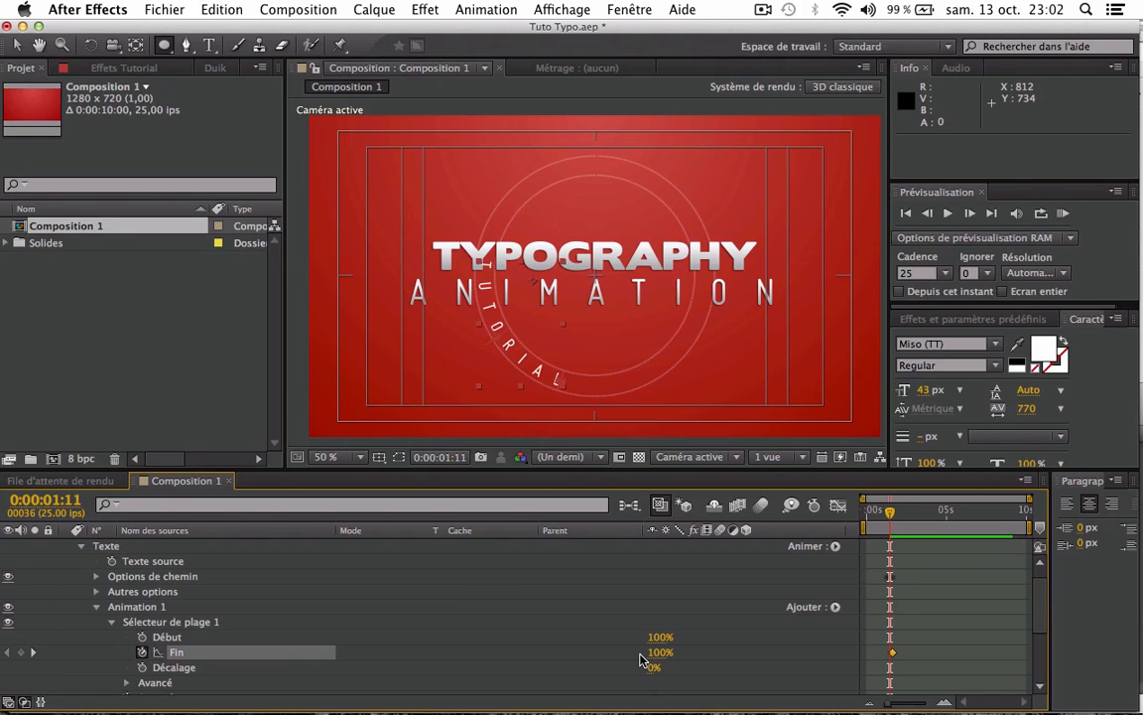
left_click_drag(657, 657, 485, 656)
key("Page_Down")
key("Page_Down")
key("Page_Down")
key("Page_Down")
key("Page_Down")
key("Page_Up")
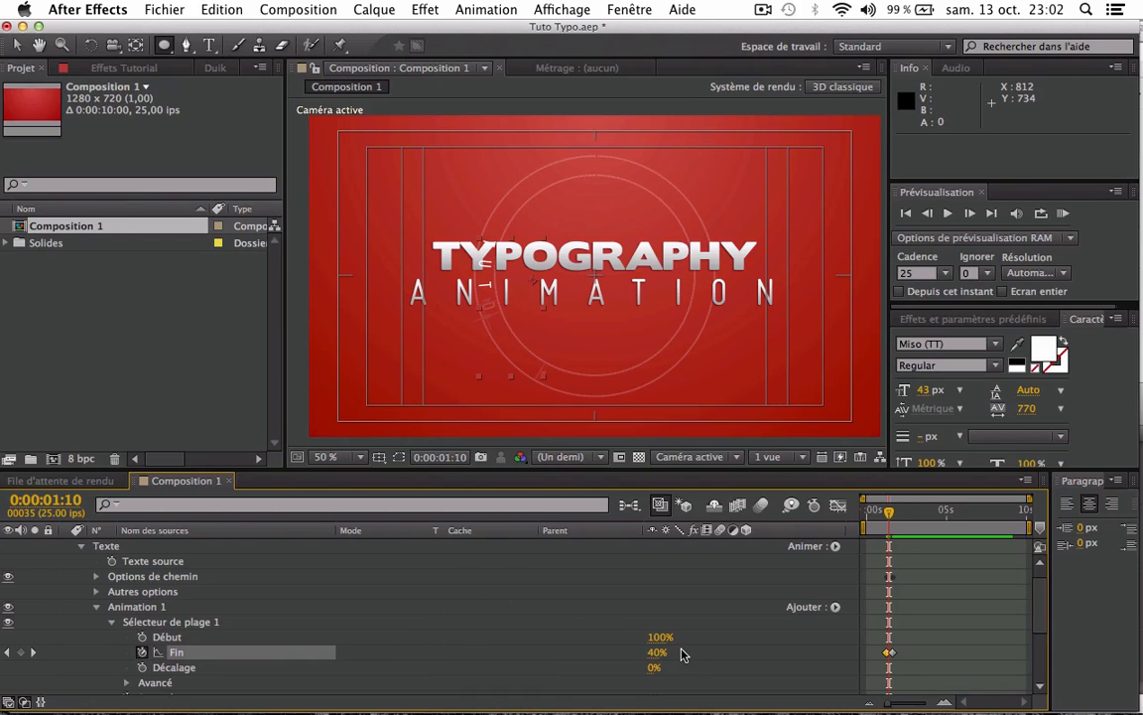
- Undo the Fin animation, including the activation of its keyframing
key("super+z")
key("super+z")
key("super+z")
key("super+z")
key("super+z")
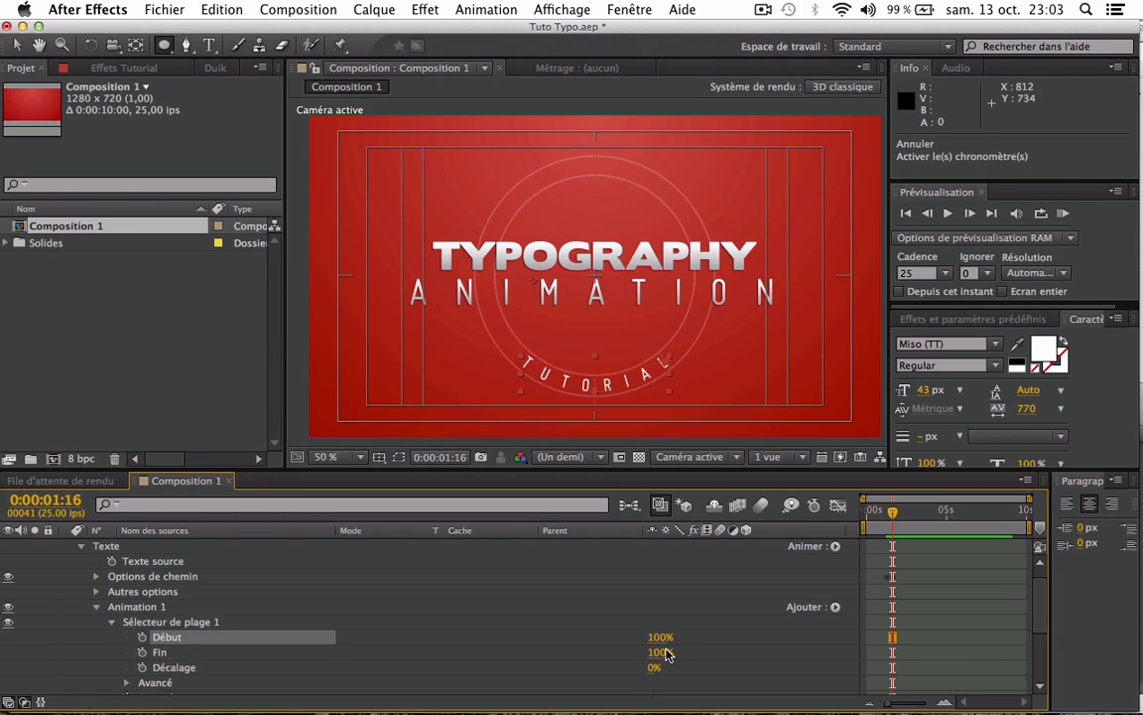
- Go to 0:00:01:06, set the Tutorial range selector's Début to 0% and turn on its keyframing
left_click_drag(656, 642, 706, 629)
key("Page_Up")
key("Page_Up")
key("Page_Up")
key("Page_Up")
key("Page_Up")
key("Page_Up")
key("Page_Up")
key("Page_Up")
key("Page_Up")
key("Page_Up")
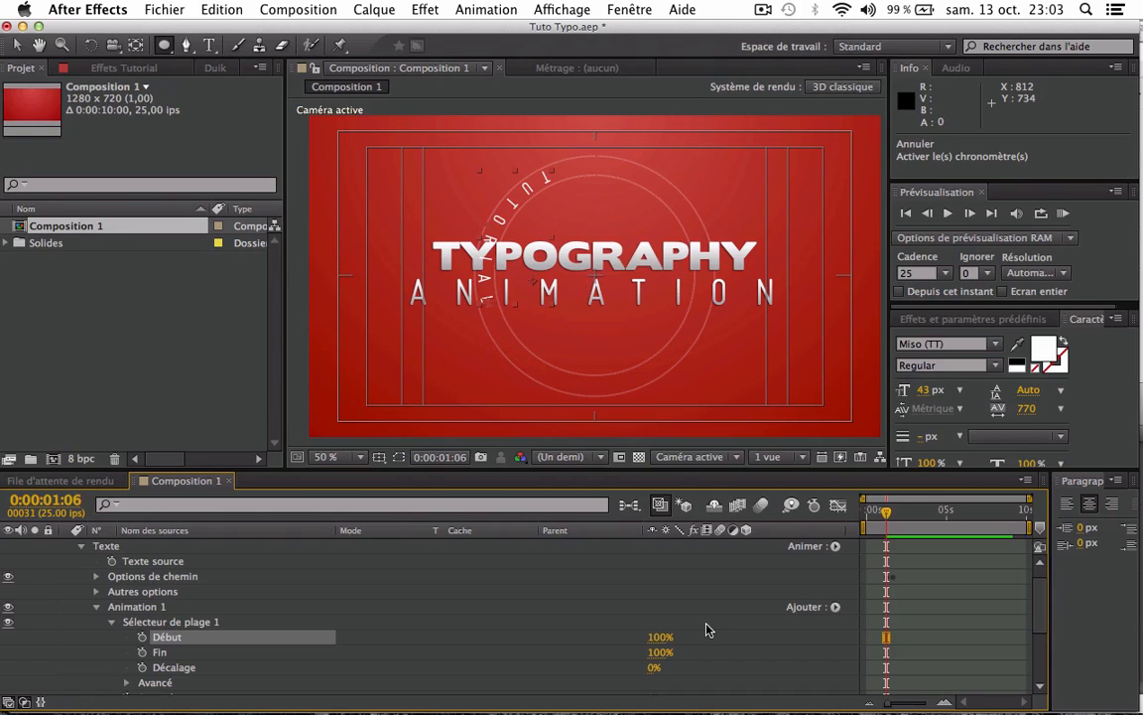
left_click_drag(658, 637, 301, 634)
left_click(142, 636)
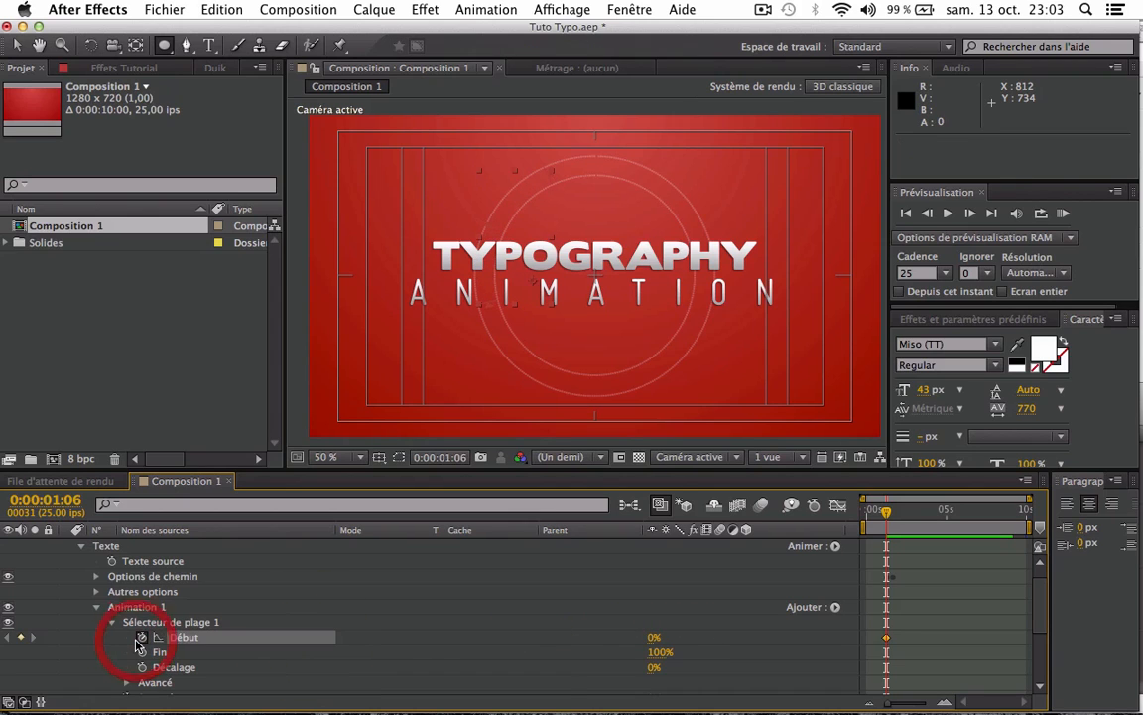
- Set Début to 100% at 0:00:01:16 and preview the Tutorial text's letter-by-letter fade-in
key("Page_Down")
key("Page_Down")
key("Page_Down")
key("Page_Down")
key("Page_Down")
key("Page_Down")
key("Page_Down")
key("Page_Down")
key("Page_Down")
key("Page_Down")
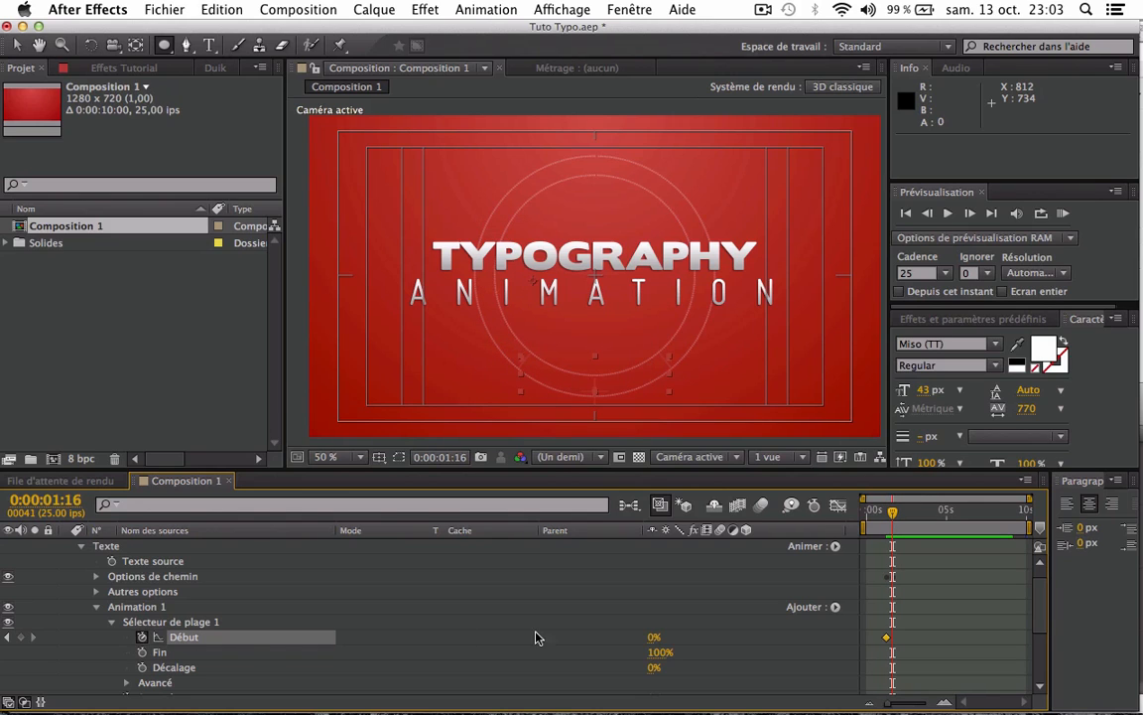
left_click(655, 639)
type("100")
key("Return")
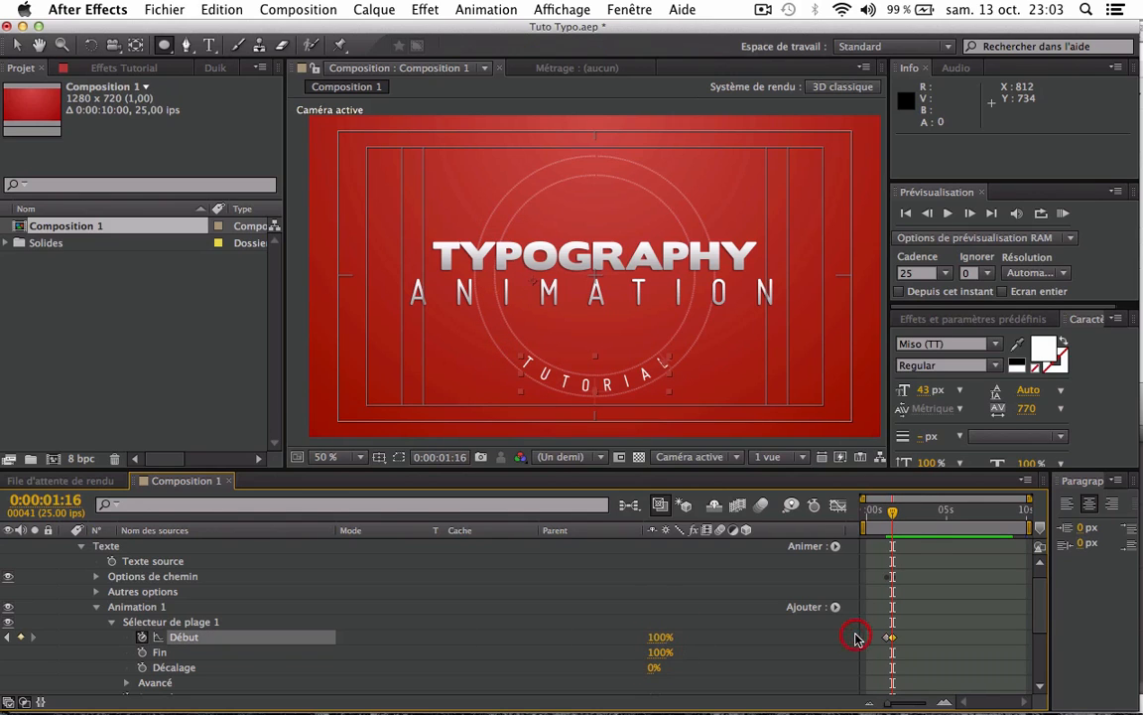
left_click_drag(893, 518, 888, 519)
key("space")
- Open the Tutorial text's path options and set Première marge to 524 at 0:00:01:06
left_click(95, 577)
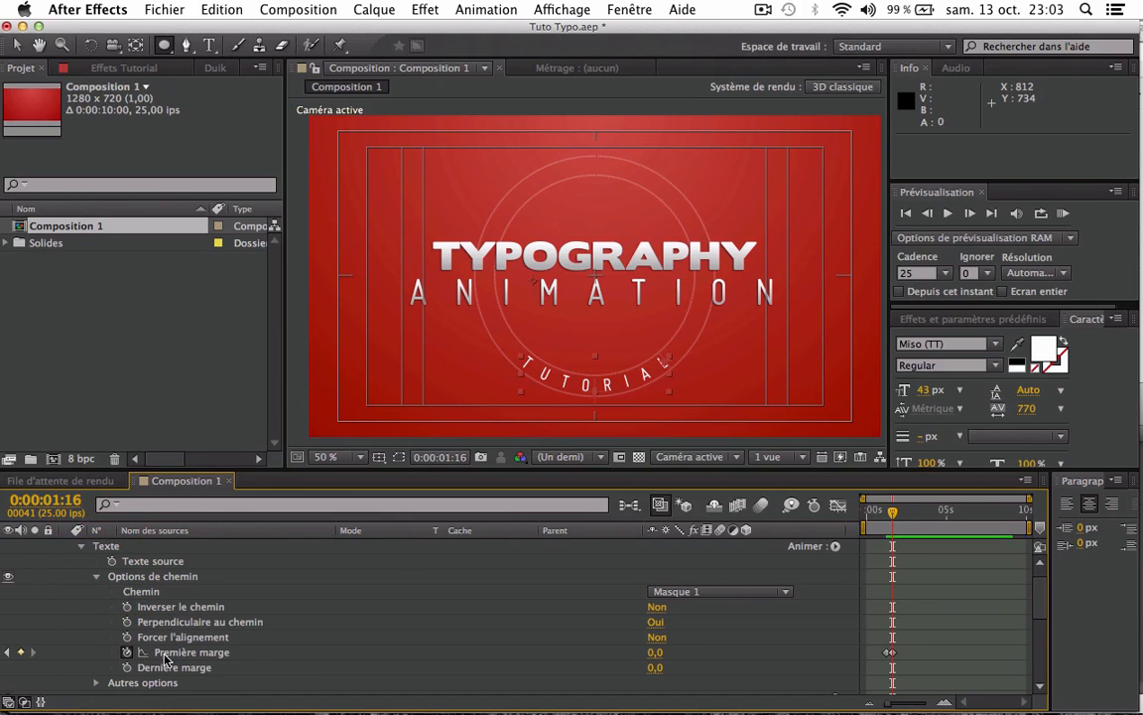
key("Page_Up")
key("Page_Up")
key("Page_Up")
key("Page_Up")
key("Page_Up")
key("Page_Up")
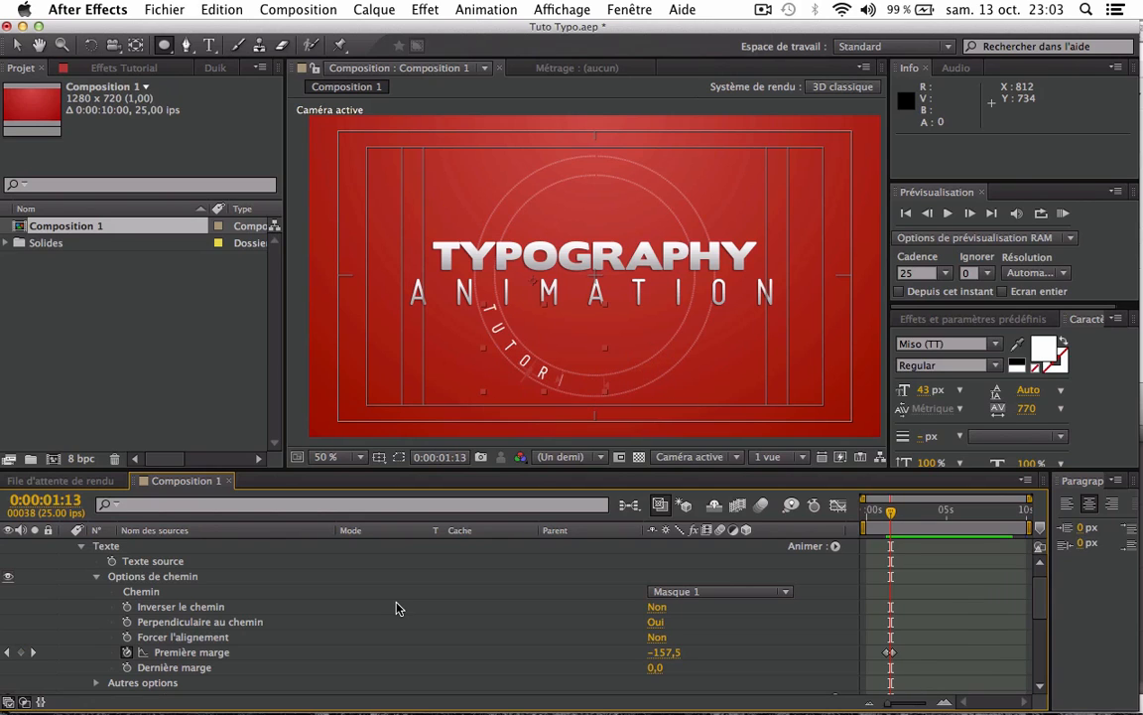
key("Page_Up")
key("Page_Up")
key("Page_Up")
key("Page_Up")
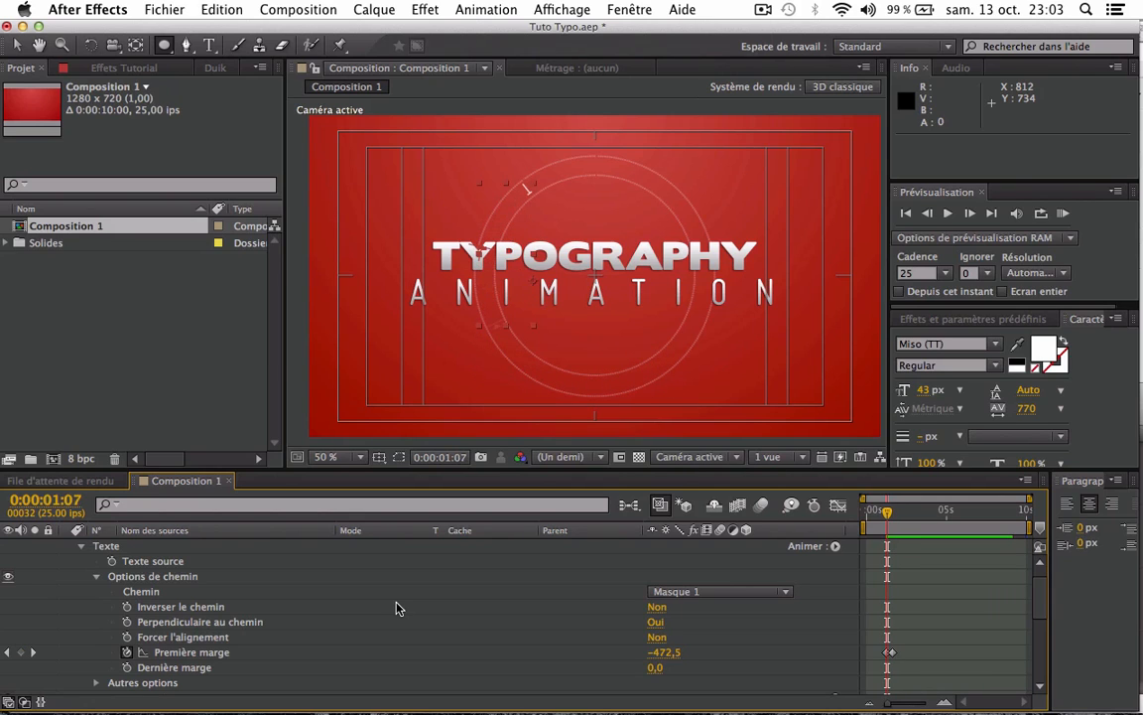
left_click_drag(654, 653, 1082, 595)
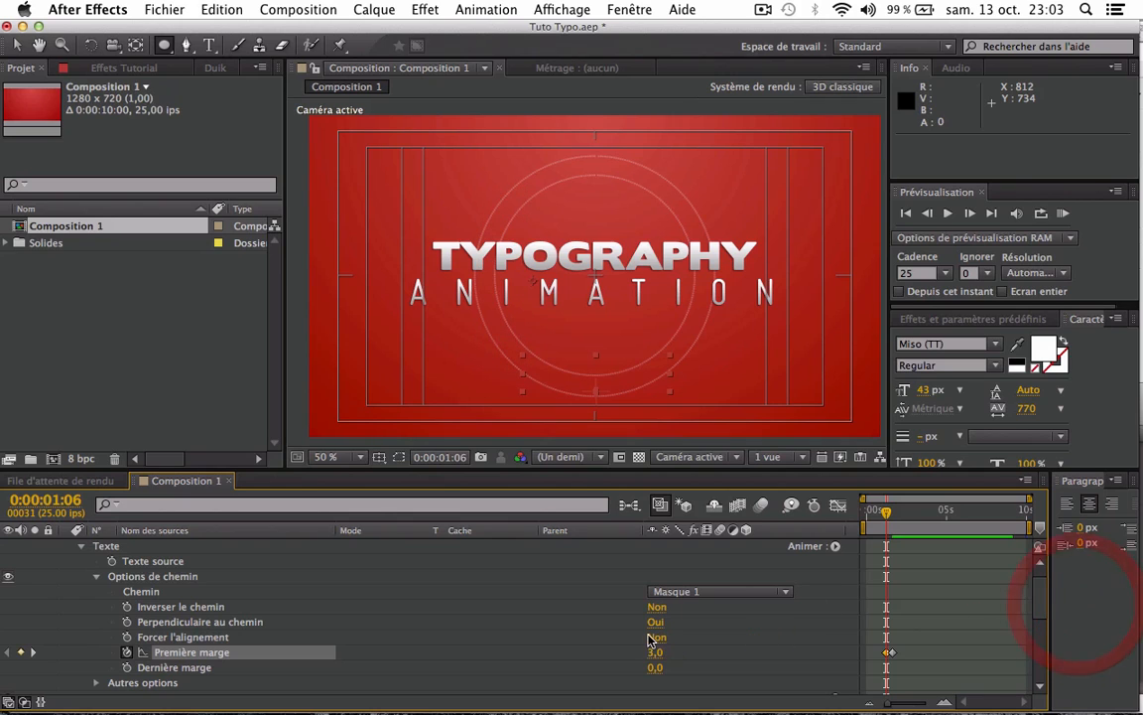
left_click_drag(655, 653, 947, 609)
left_click_drag(683, 647, 756, 626)
left_click(745, 663)
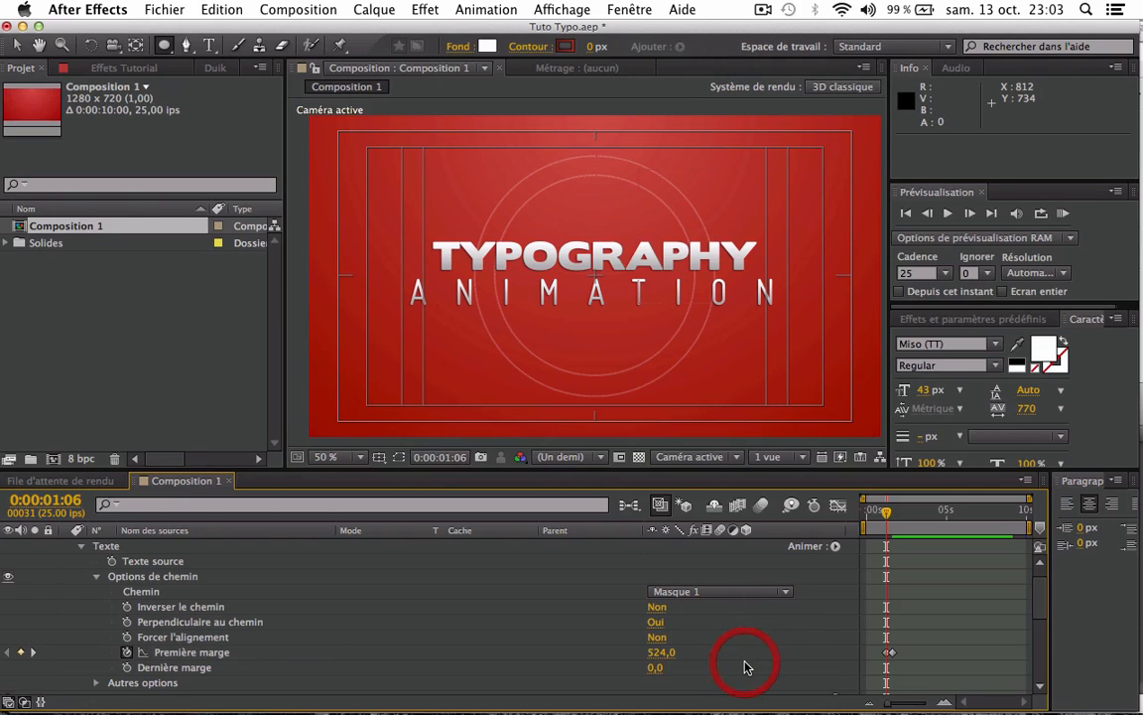
- Check the Tutorial text's slide along the circle frame by frame up to 0:00:01:17
key("Page_Down")
key("Page_Down")
key("Page_Down")
key("Page_Down")
key("Page_Down")
key("Page_Down")
key("Page_Down")
key("Page_Down")
key("Page_Down")
key("Page_Down")
key("Page_Down")
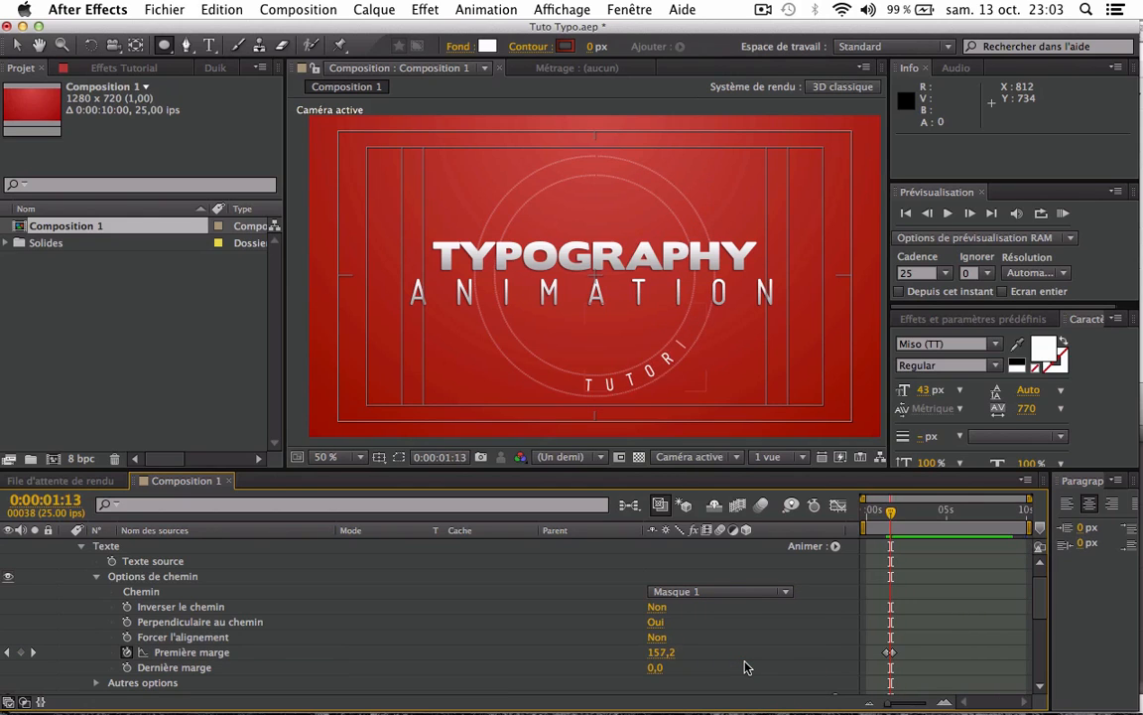
left_click(745, 666)
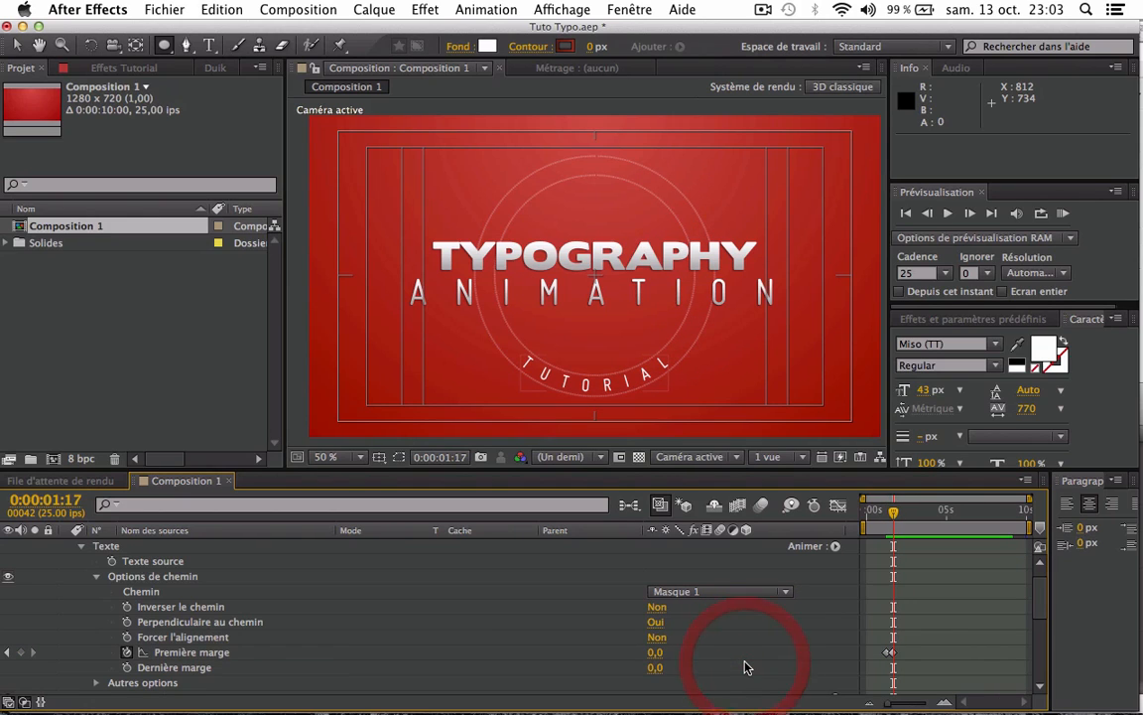
- Collapse the Tutorial layer's properties and duplicate the layer
left_click(482, 624)
scroll(128, 591, "up", 1)
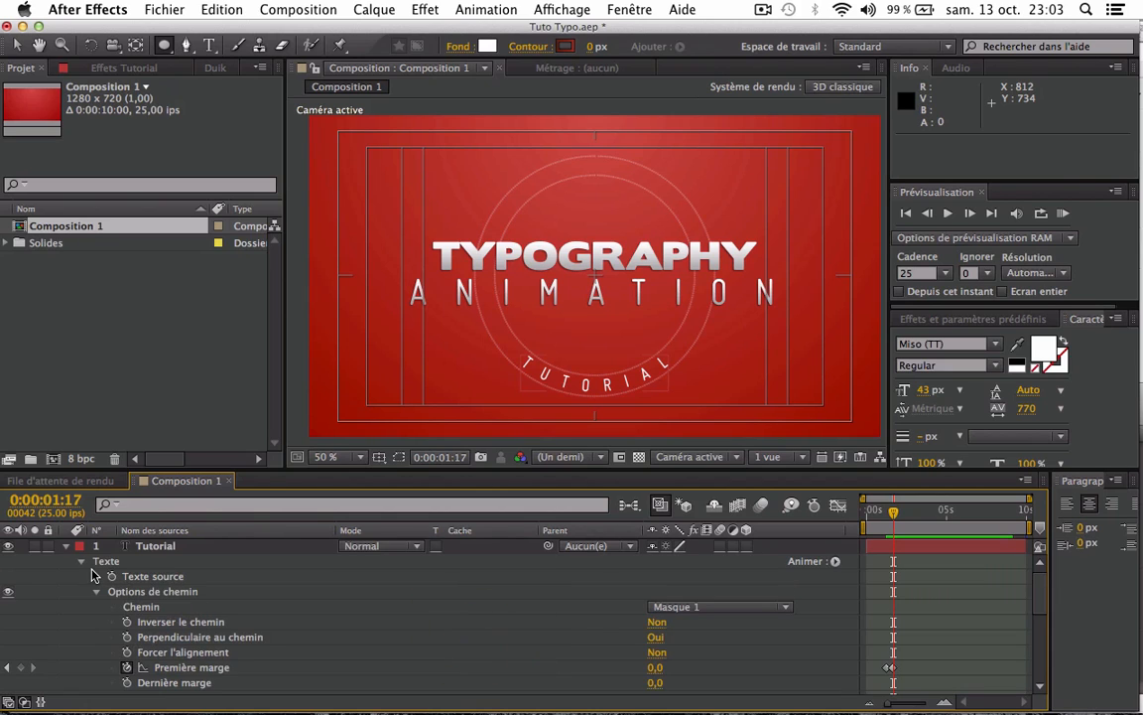
left_click(84, 563)
left_click(80, 546)
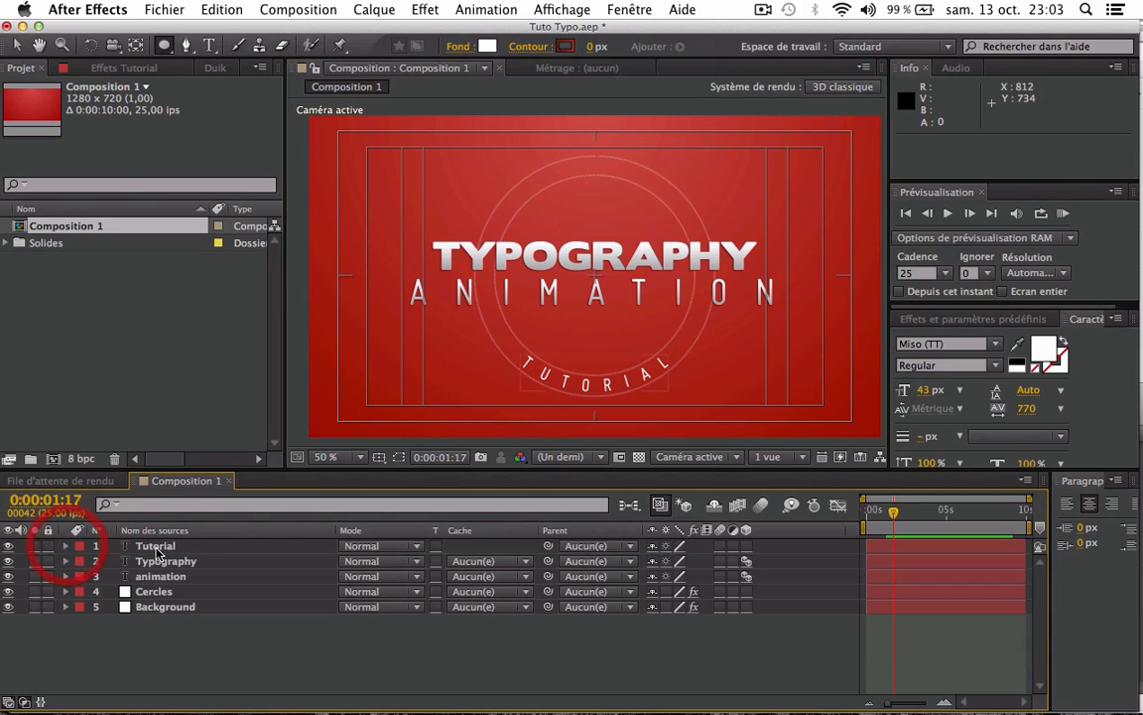
left_click(156, 546)
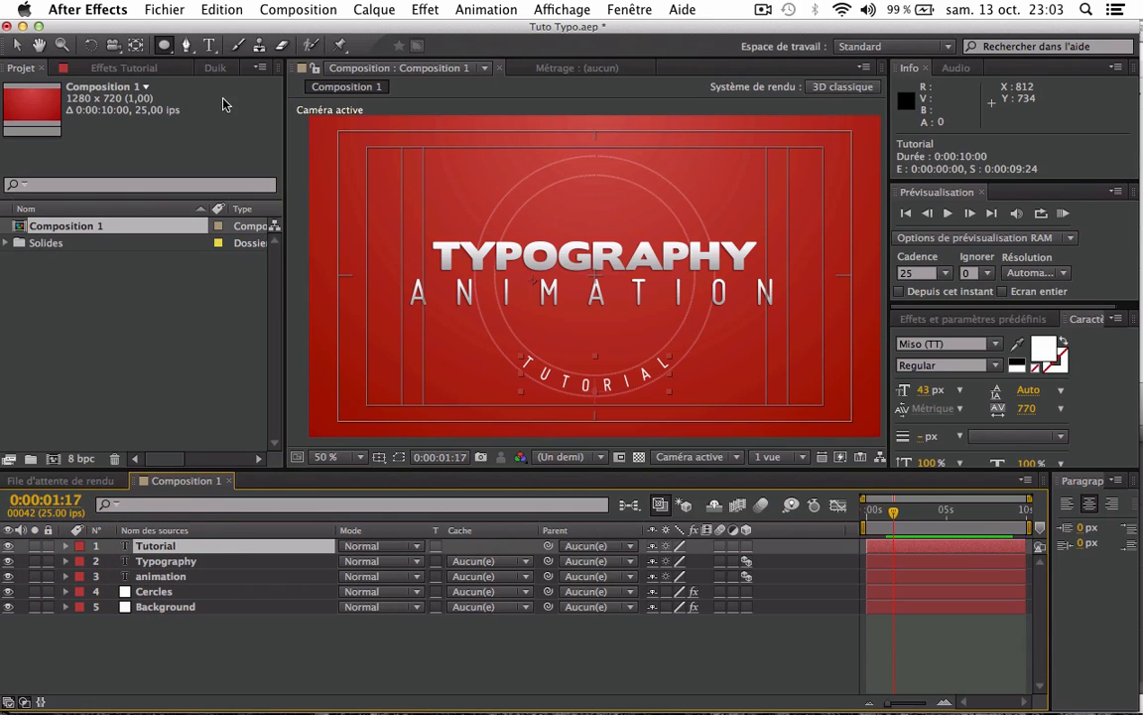
left_click(375, 9)
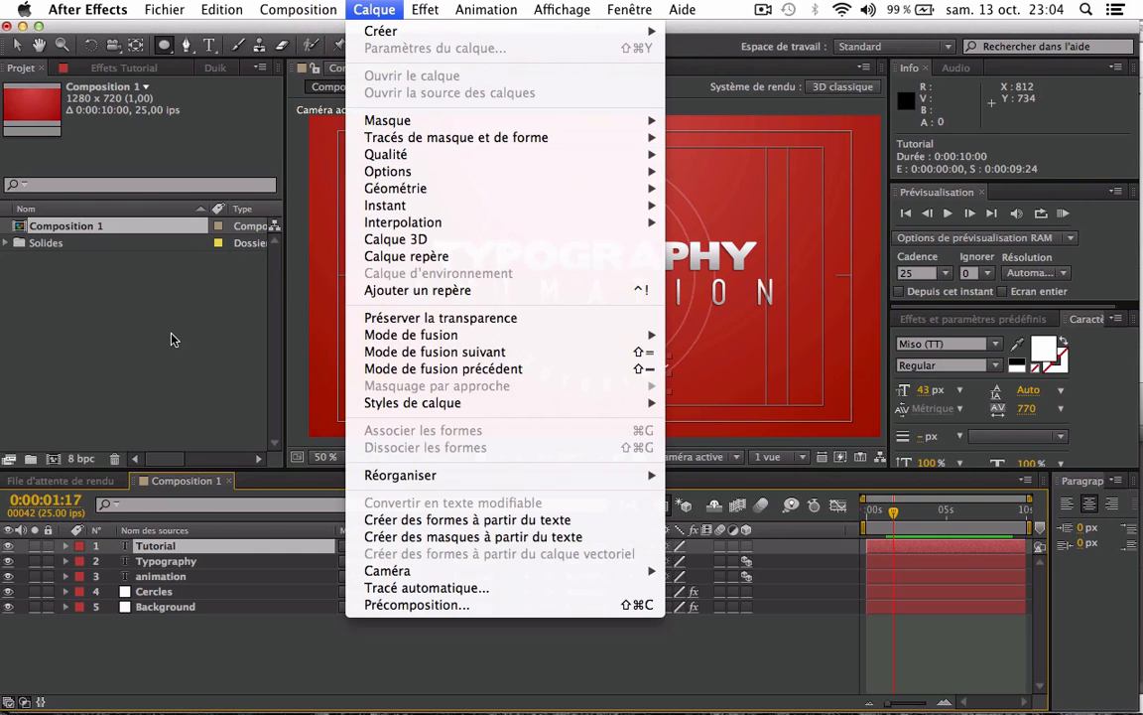
mouse_move(163, 9)
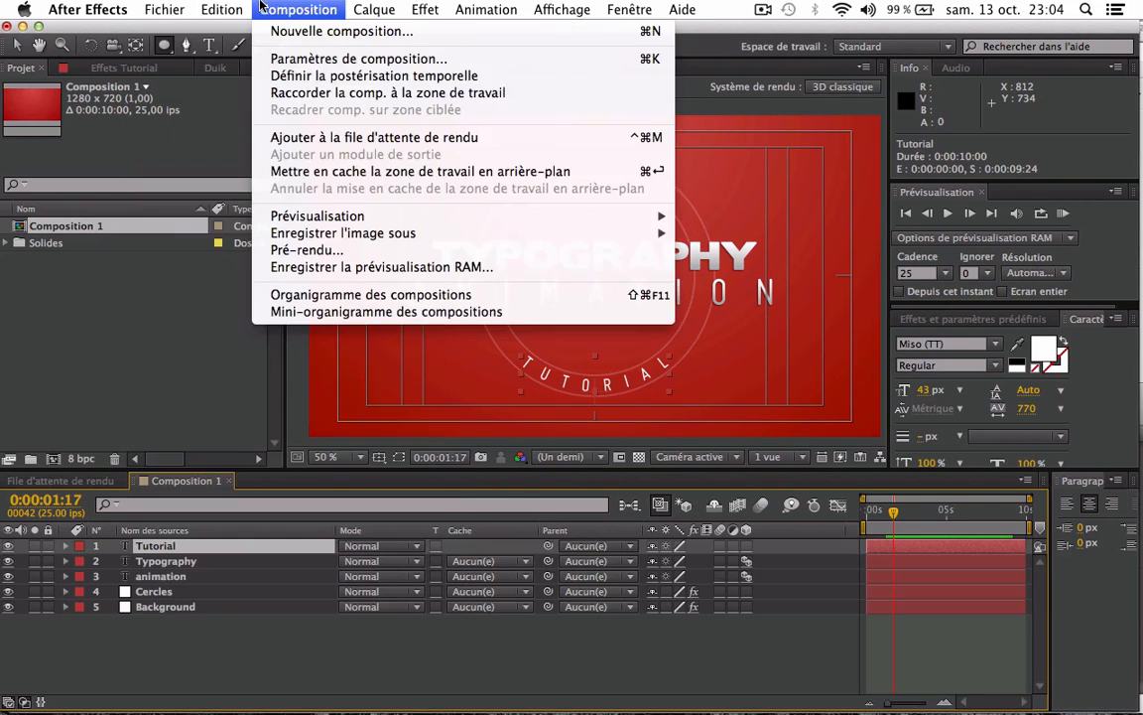
mouse_move(221, 9)
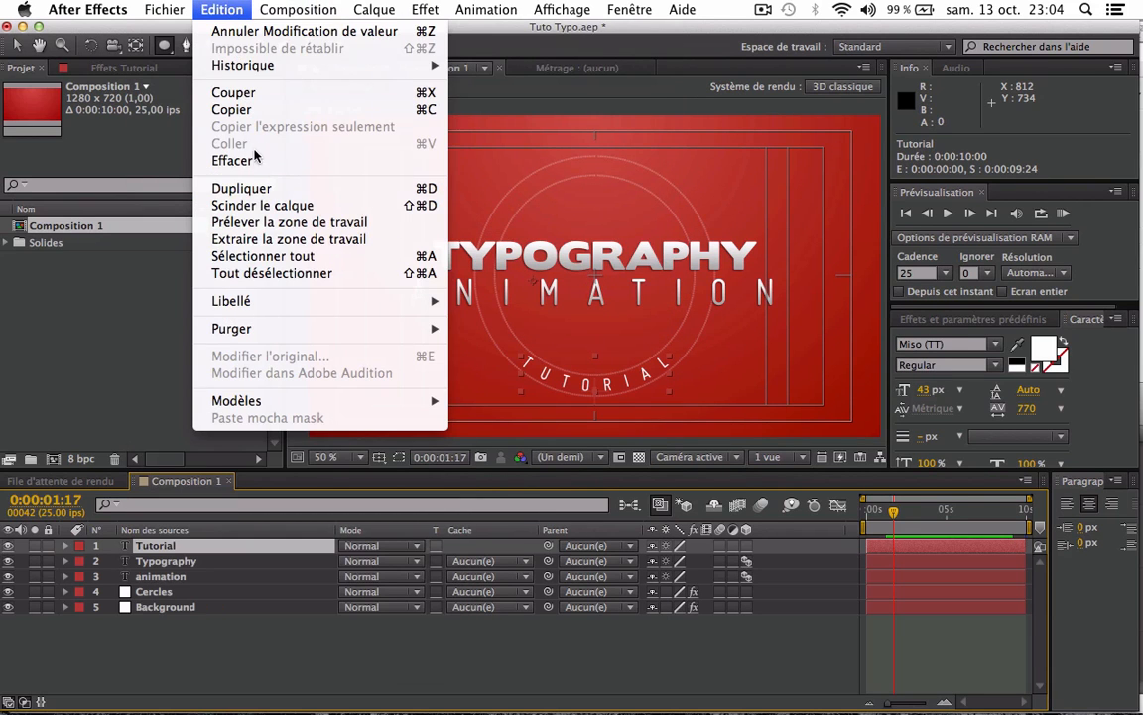
left_click(203, 558)
left_click(181, 550)
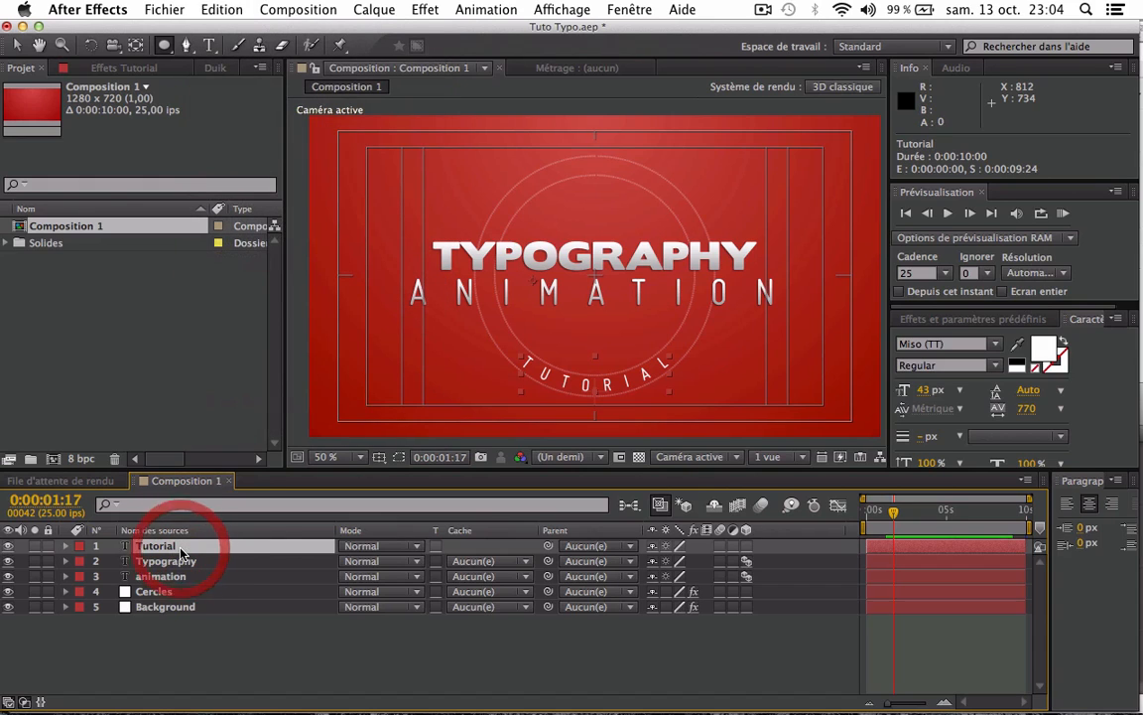
key("super+d")
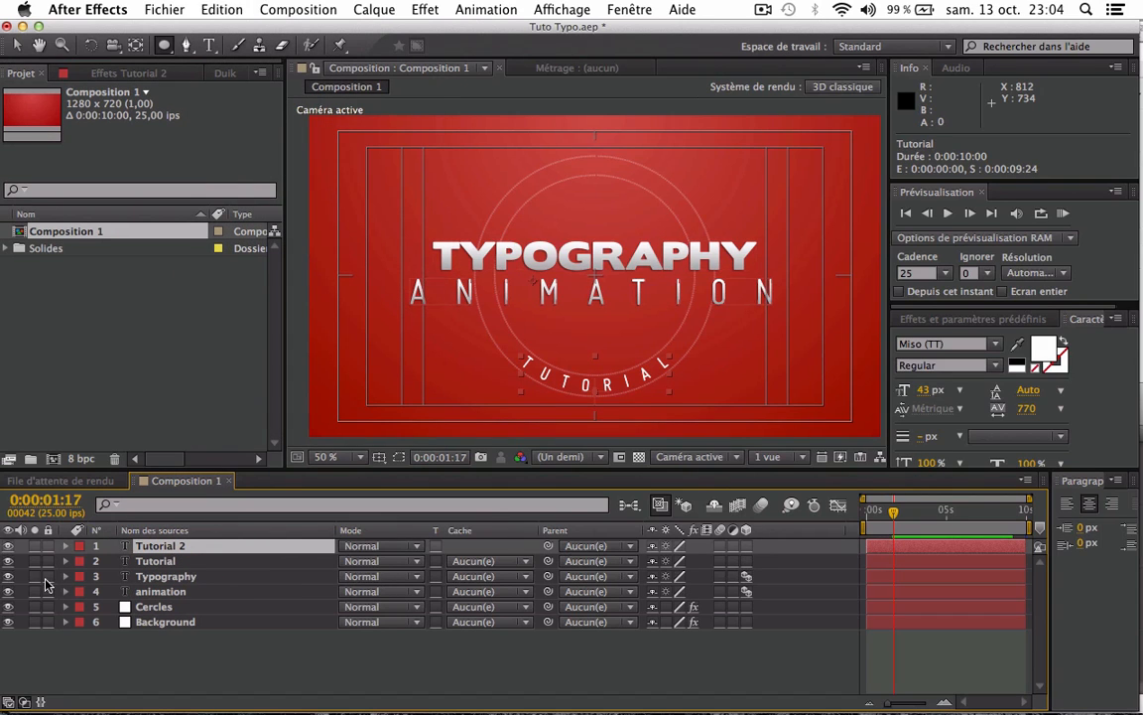
- Expand Tutorial 2's path options and lower its Première marge to a negative value at 0:00:01:07
left_click(66, 546)
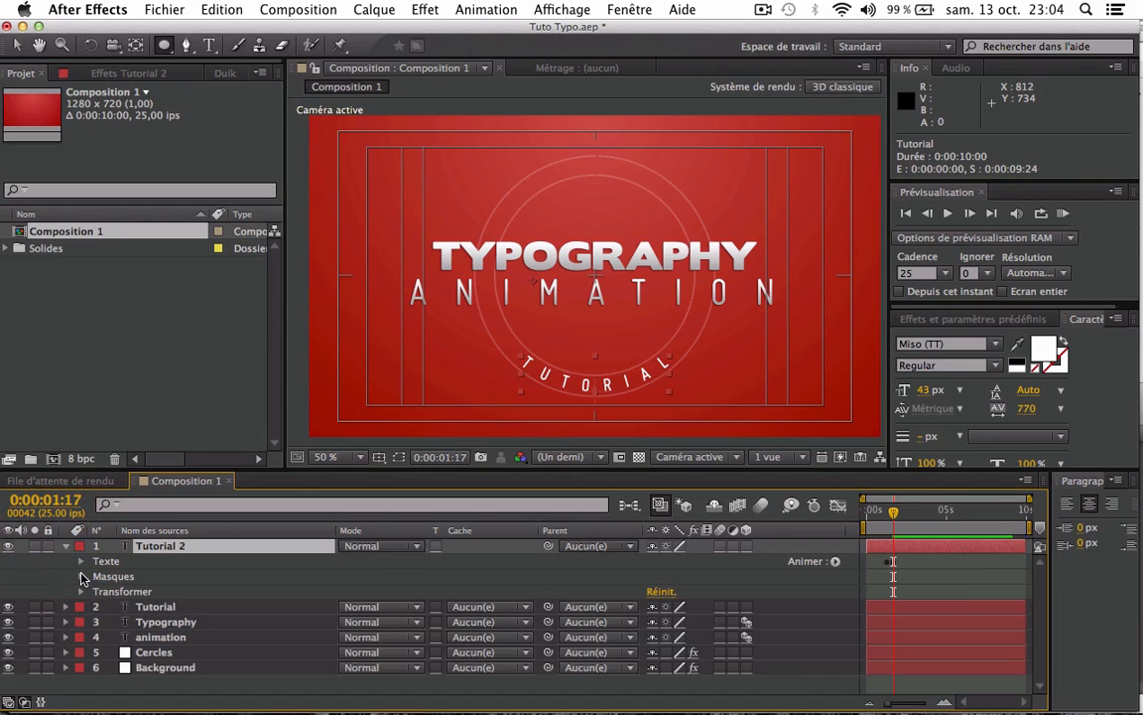
left_click(83, 577)
left_click(82, 577)
left_click(81, 561)
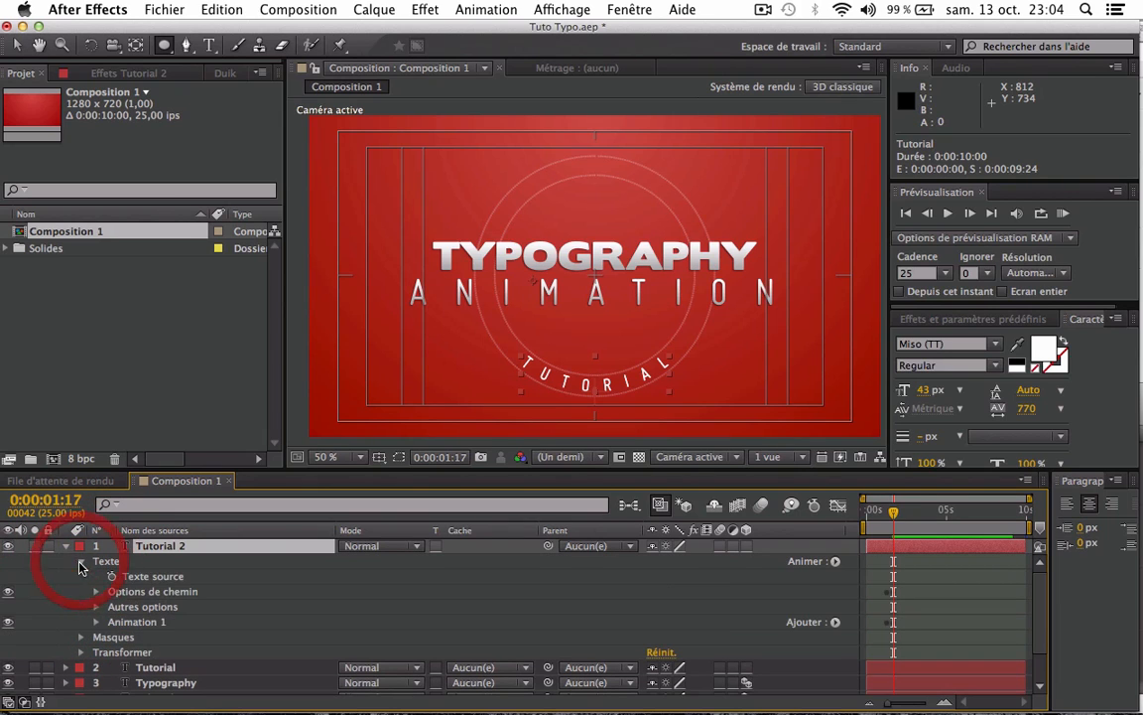
left_click(91, 593)
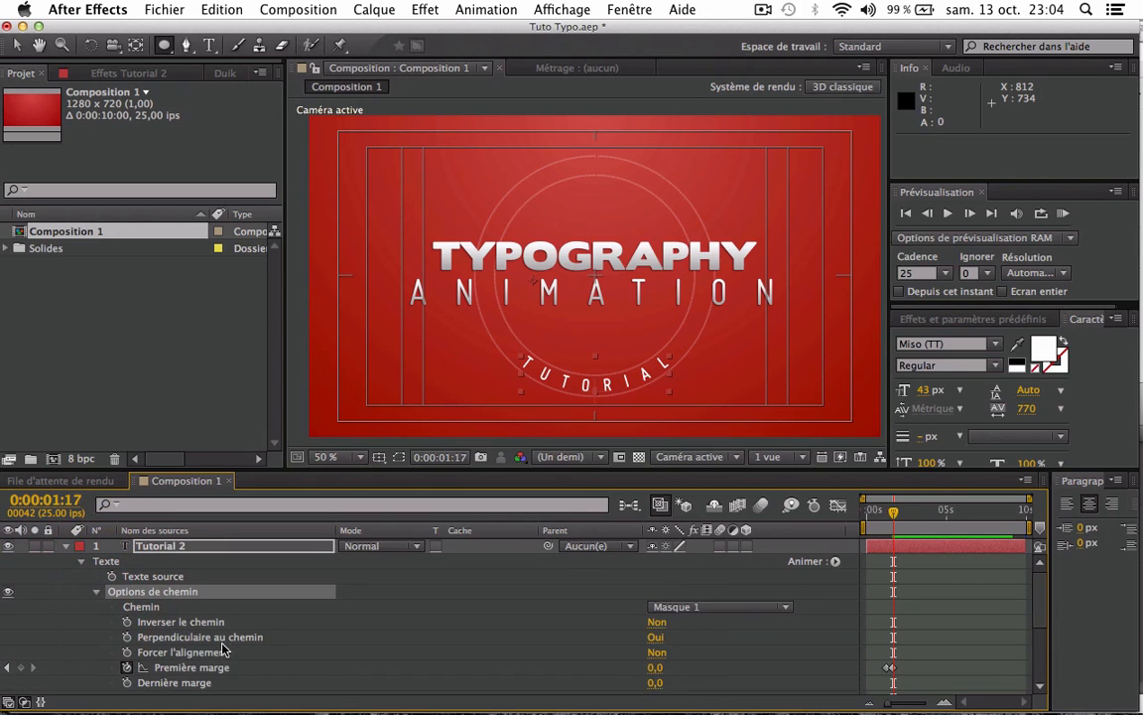
left_click(204, 668)
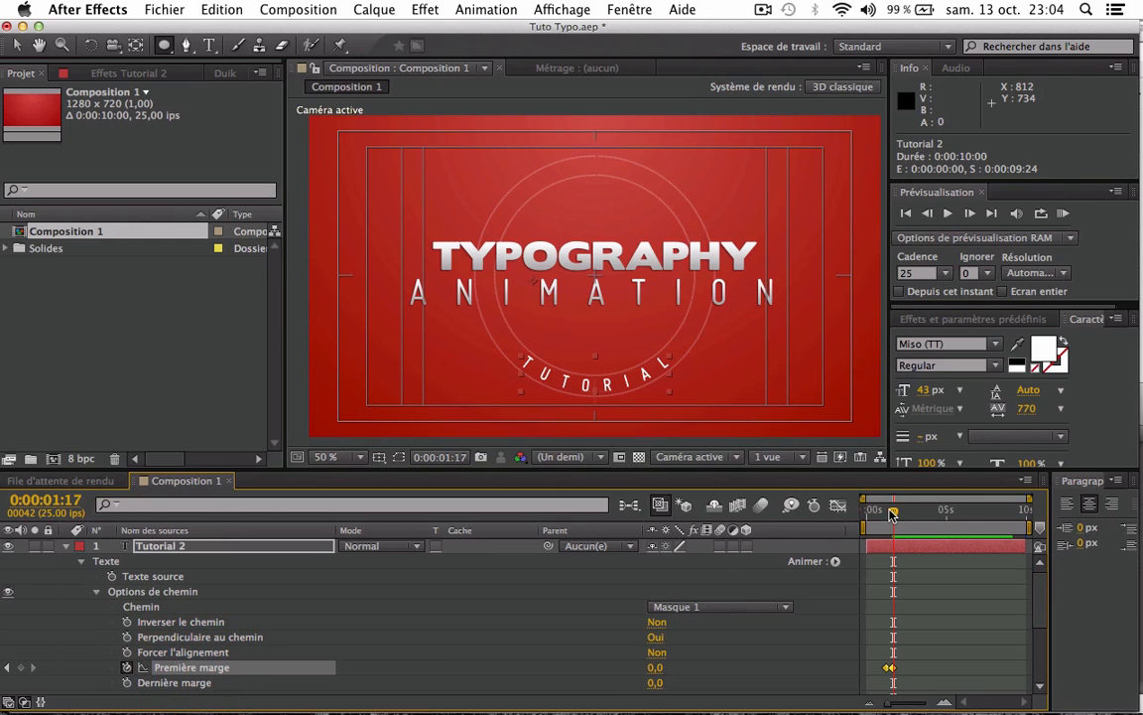
left_click_drag(891, 512, 884, 514)
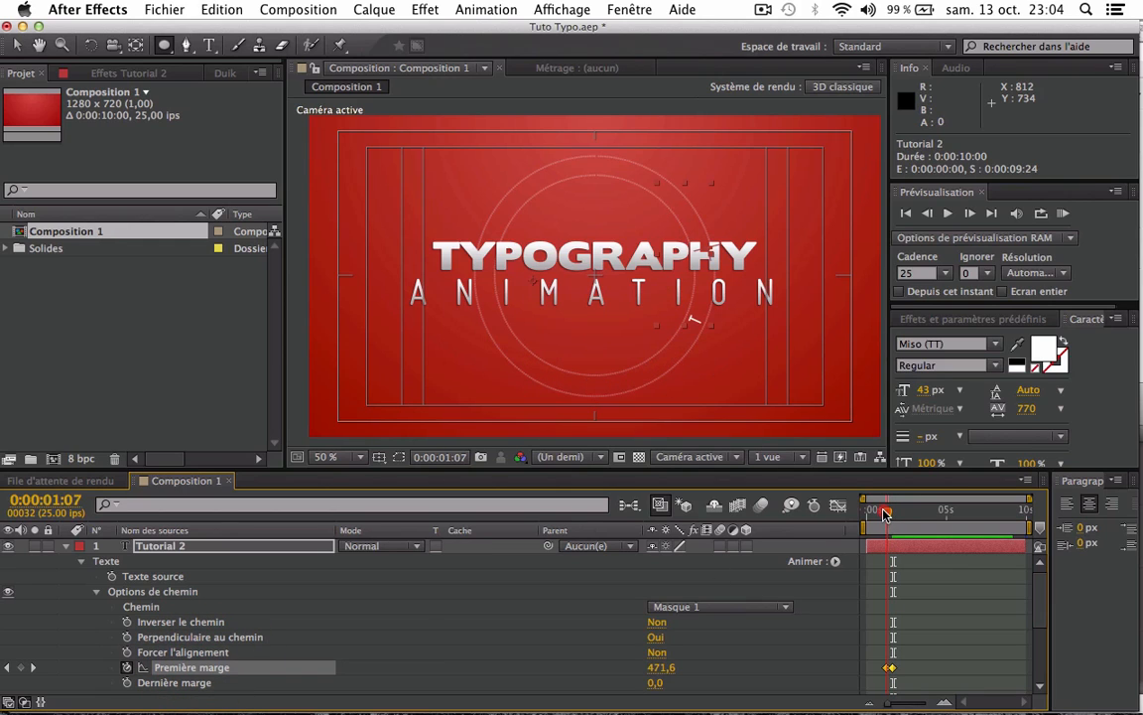
left_click_drag(662, 668, 2, 571)
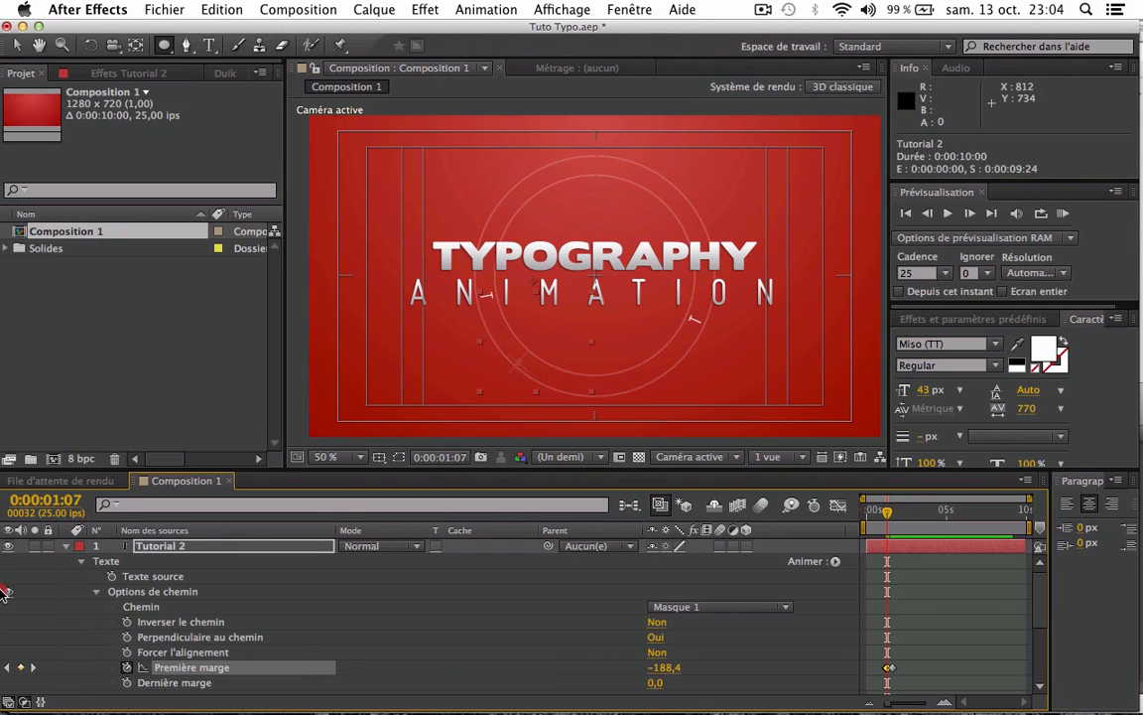
left_click_drag(670, 670, 580, 677)
- Preview the two texts' motion and lower Tutorial 2's Première marge at 0:00:01:17
key("space")
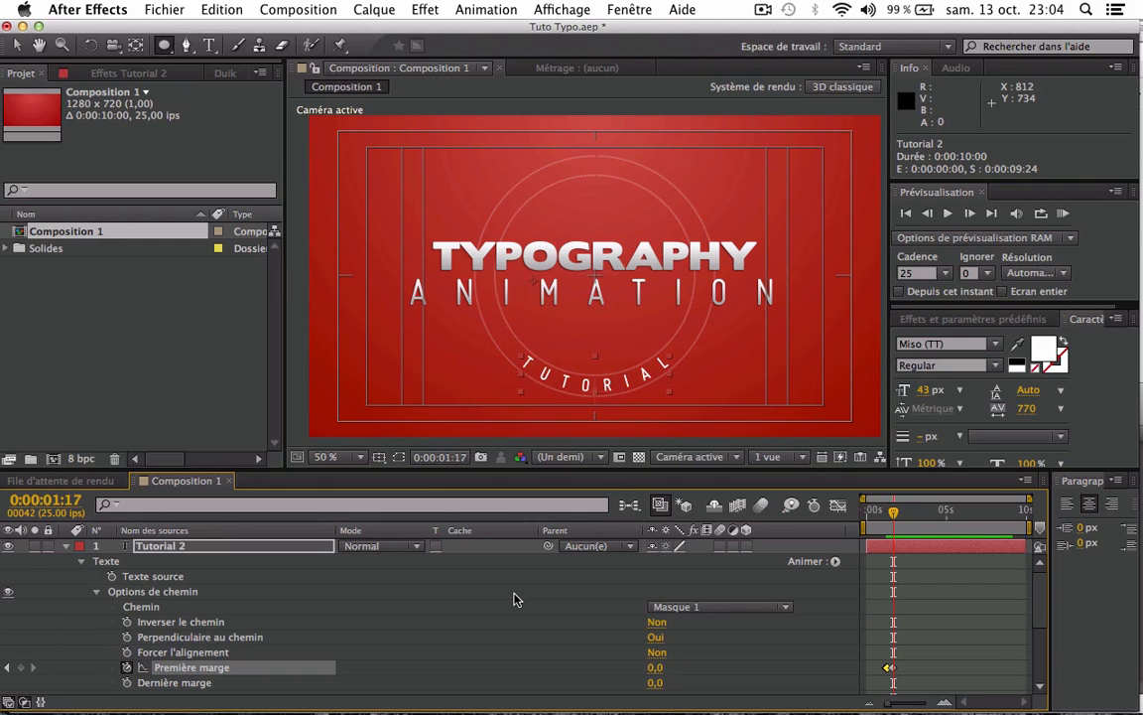
left_click_drag(661, 674, 453, 659)
left_click_drag(669, 674, 473, 675)
- Delete Tutorial 2's extra Première marge keyframes at 0:00:01:06 and 0:00:01:16
left_click_drag(890, 517, 883, 519)
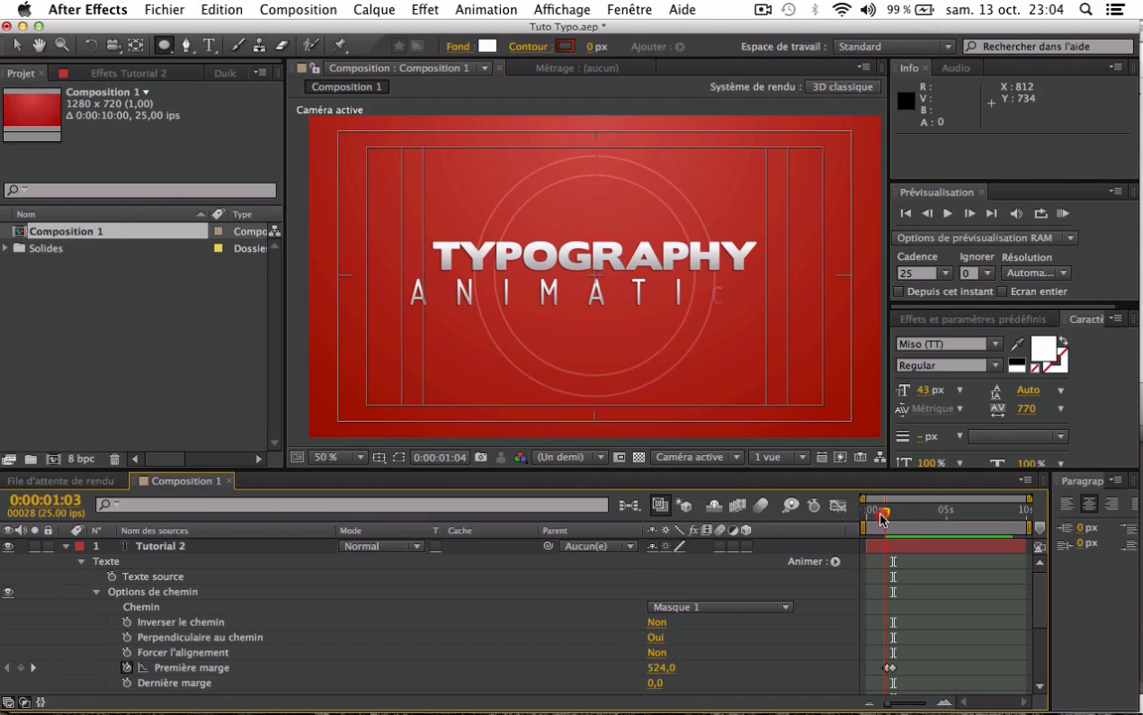
left_click(945, 703)
left_click(945, 702)
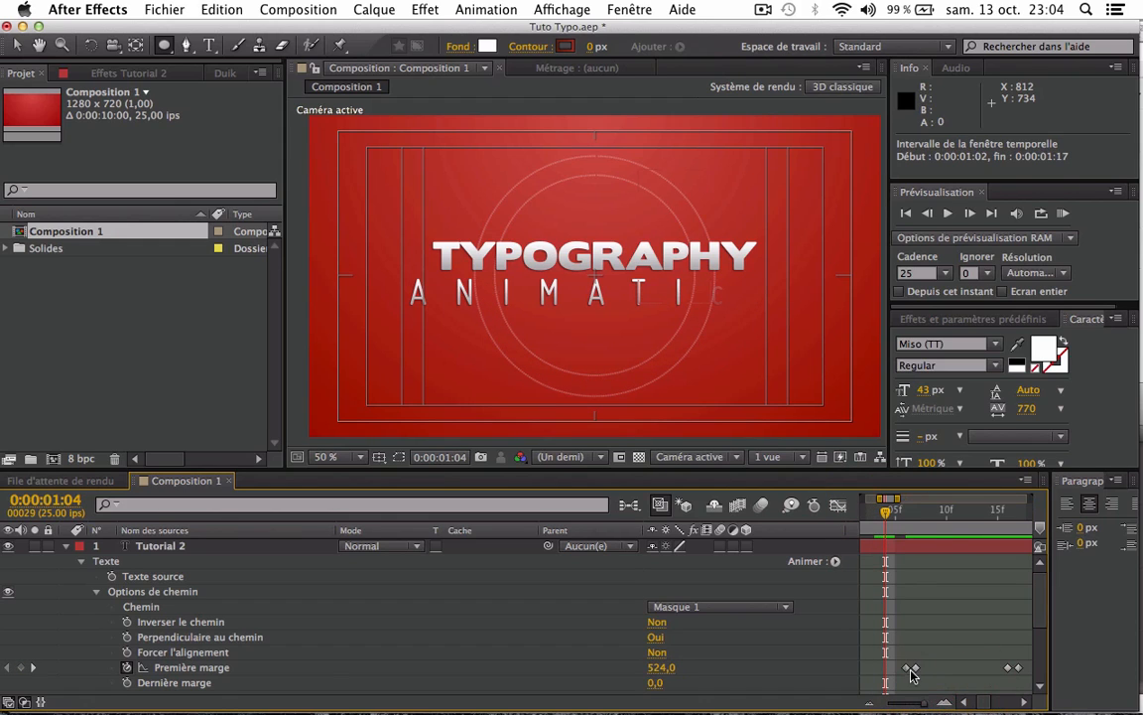
left_click(914, 668)
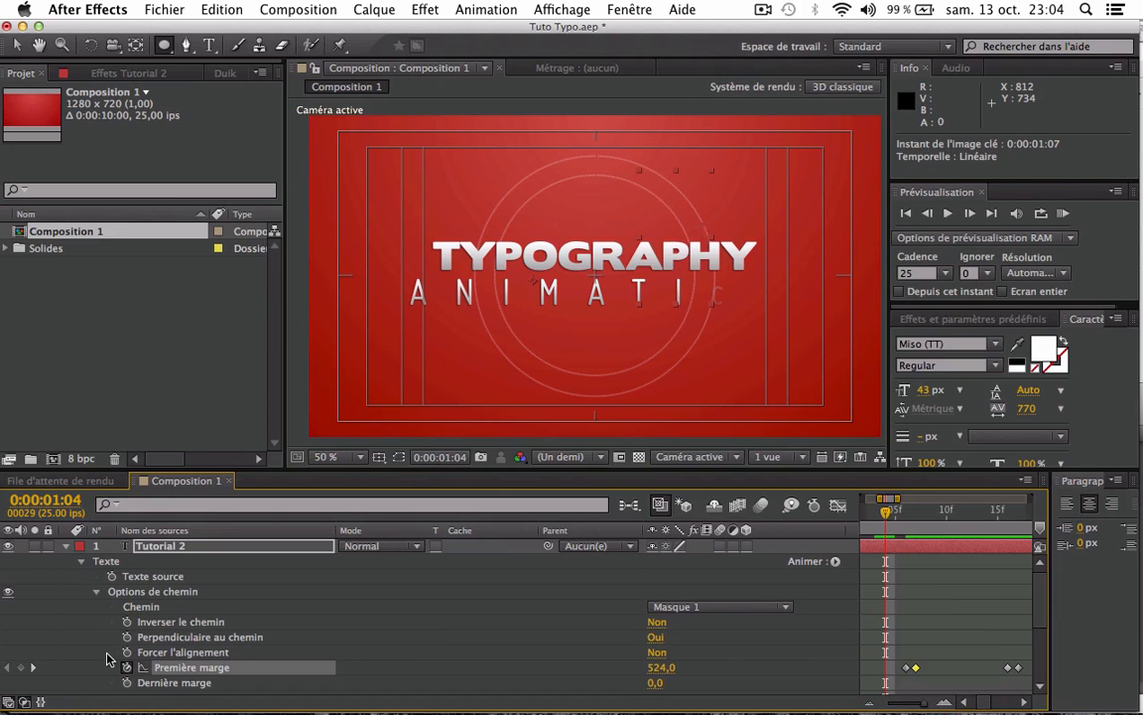
left_click(33, 666)
left_click(33, 666)
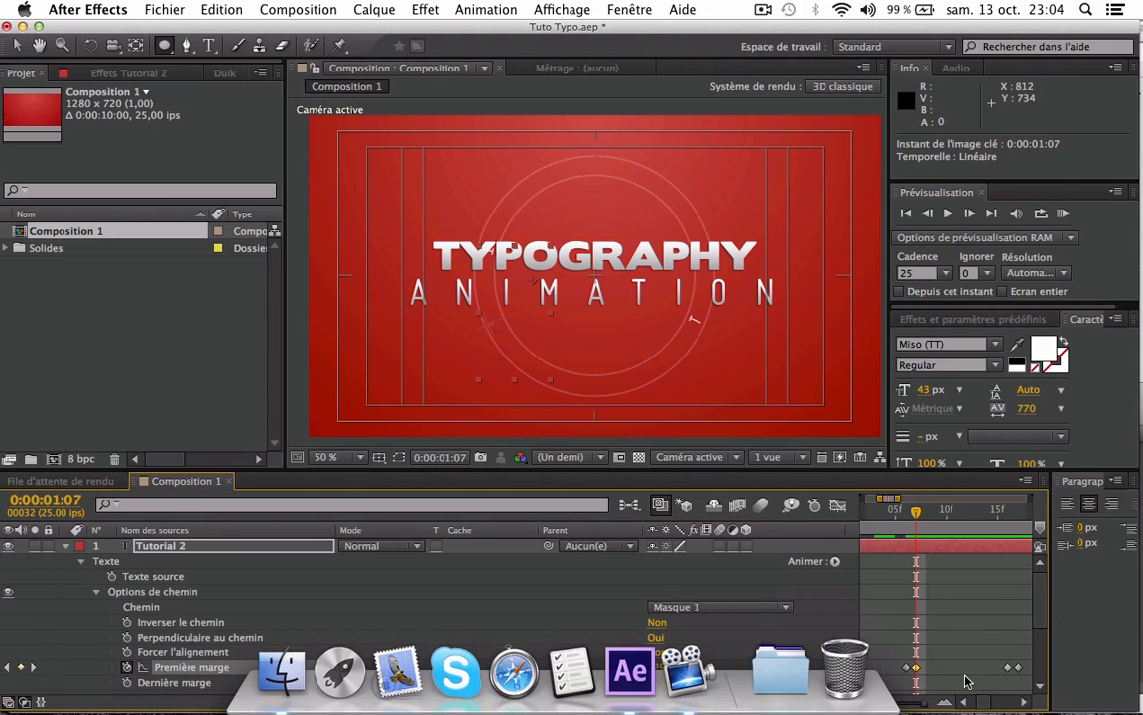
left_click(907, 668)
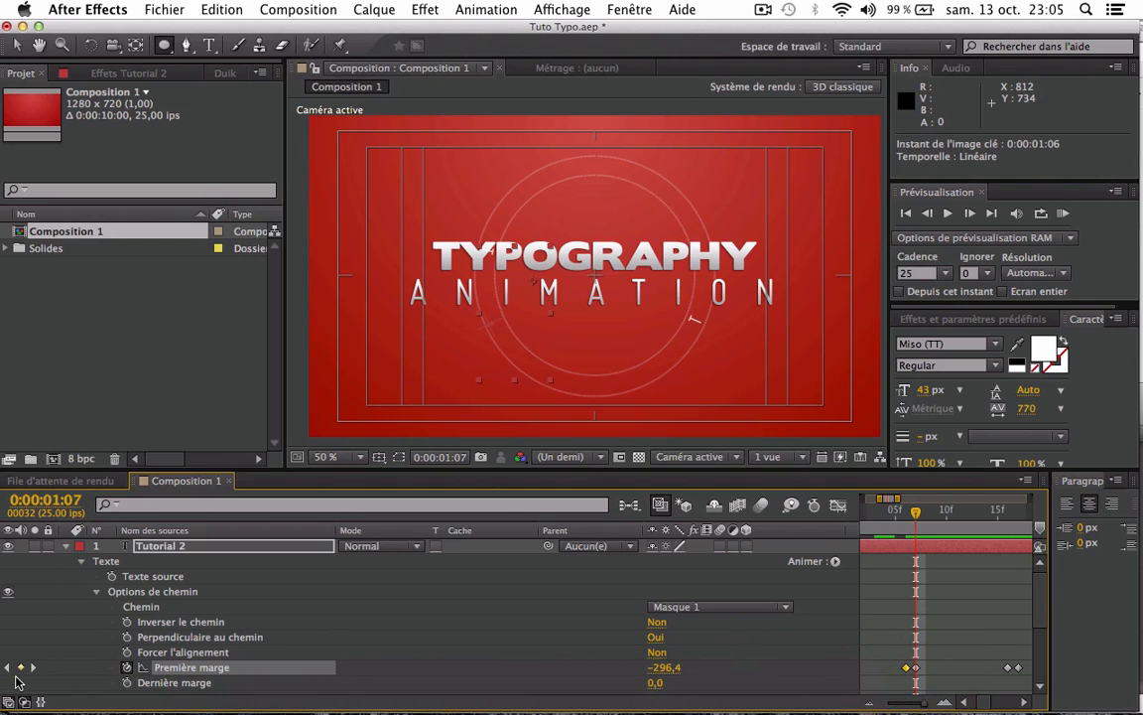
left_click(8, 668)
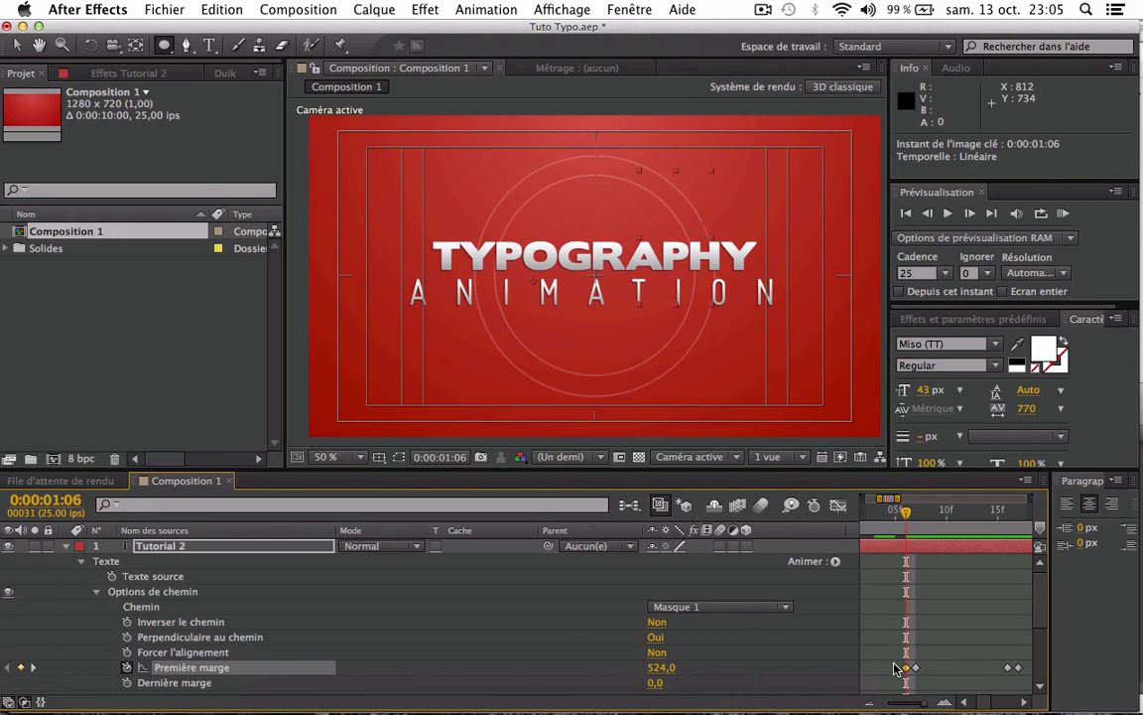
left_click_drag(906, 668, 1019, 671)
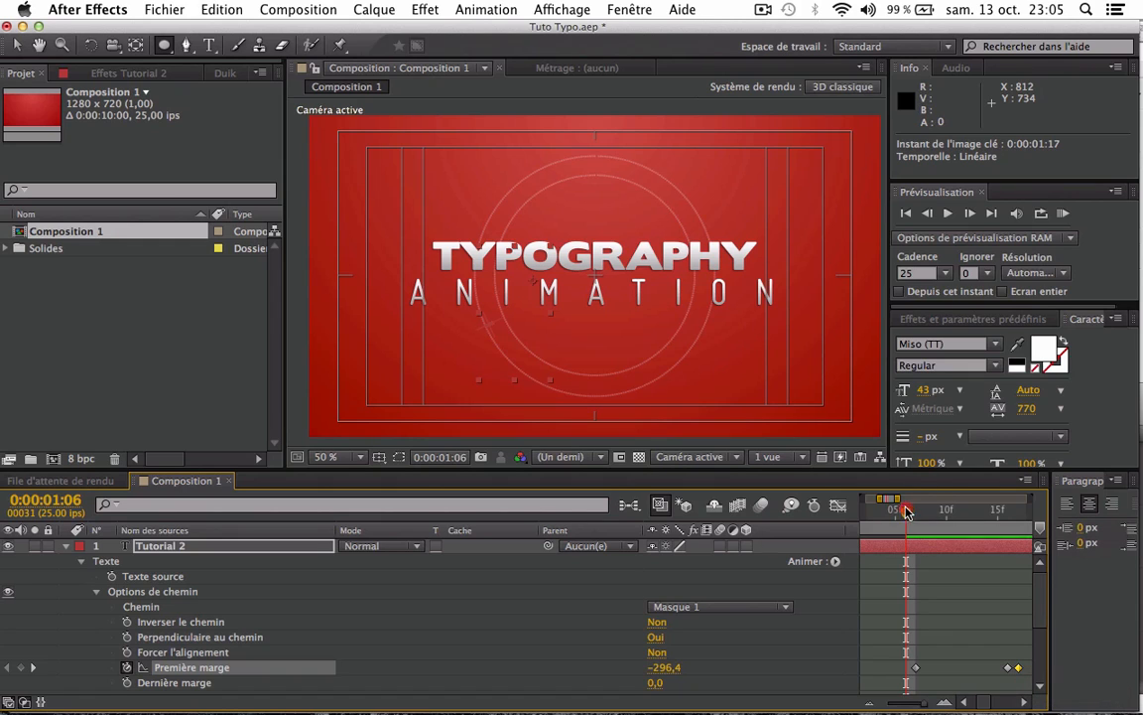
left_click_drag(905, 510, 1004, 512)
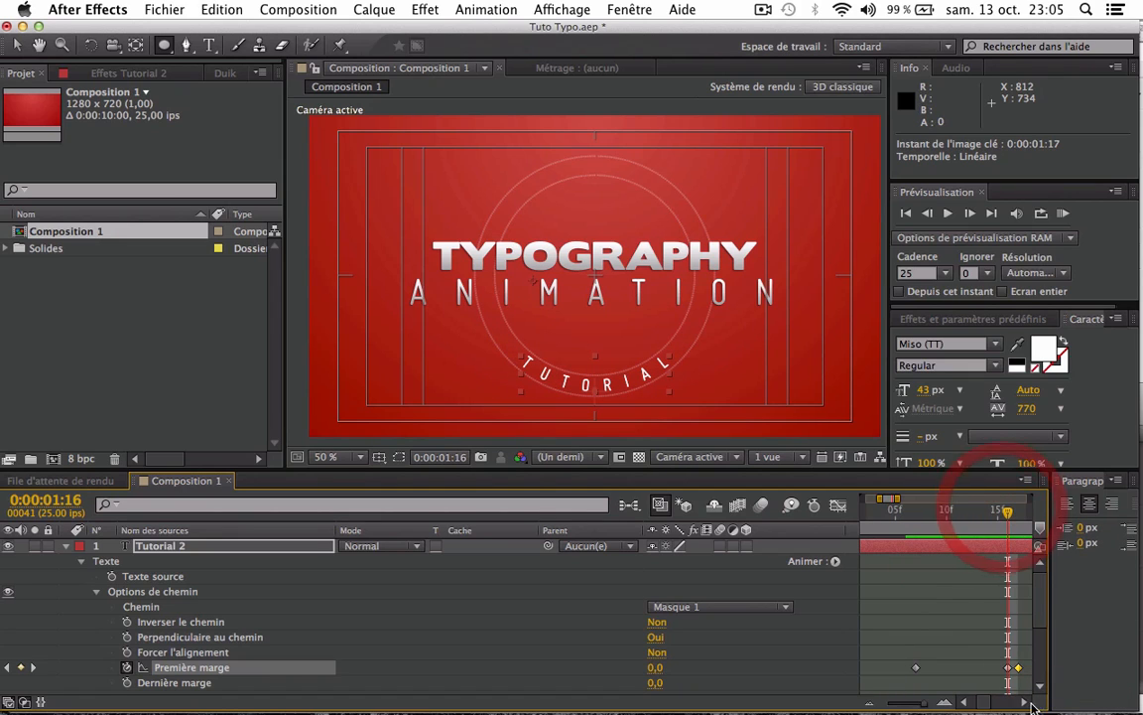
left_click(1008, 668)
key("Delete")
- Play the composition from the start to check both Tutorial texts' arrival along the circle
key("space")
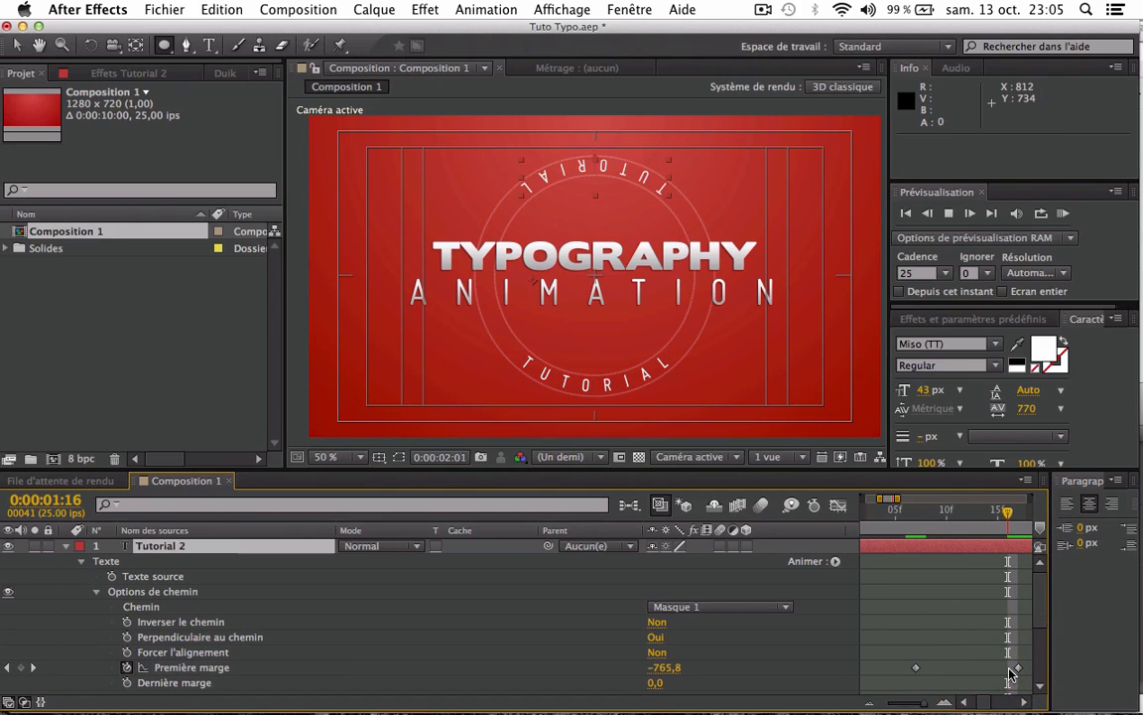
key("space")
left_click_drag(947, 518, 834, 554)
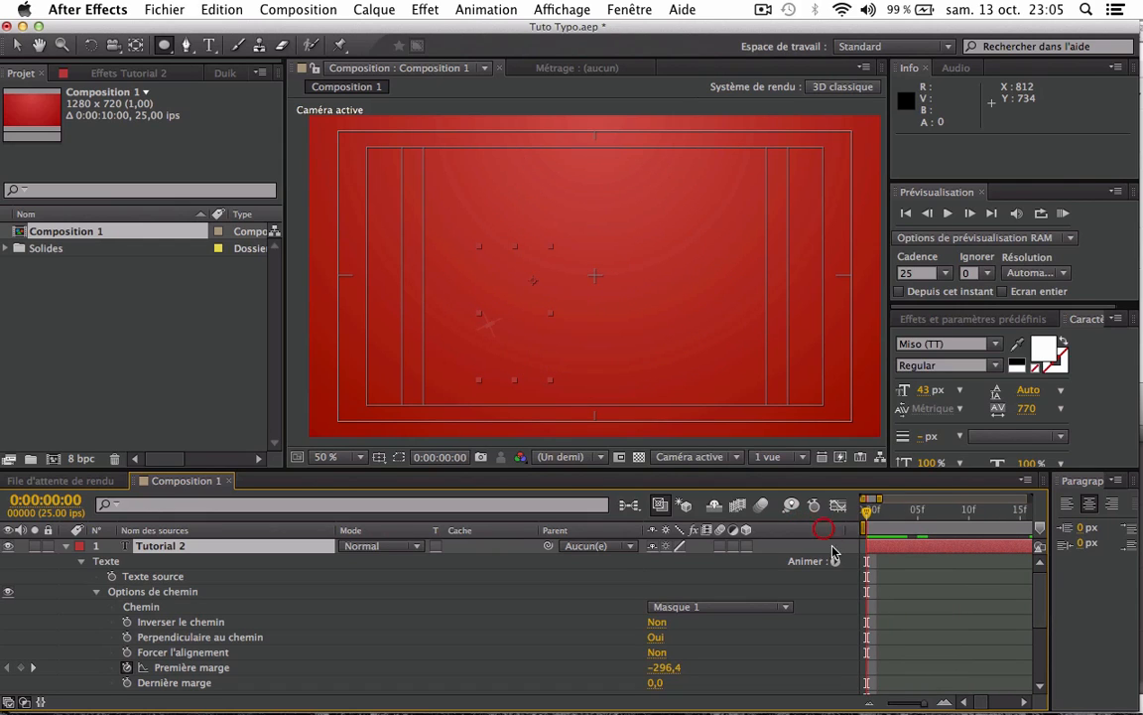
left_click(868, 700)
left_click(867, 699)
left_click(867, 700)
left_click(868, 700)
key("space")
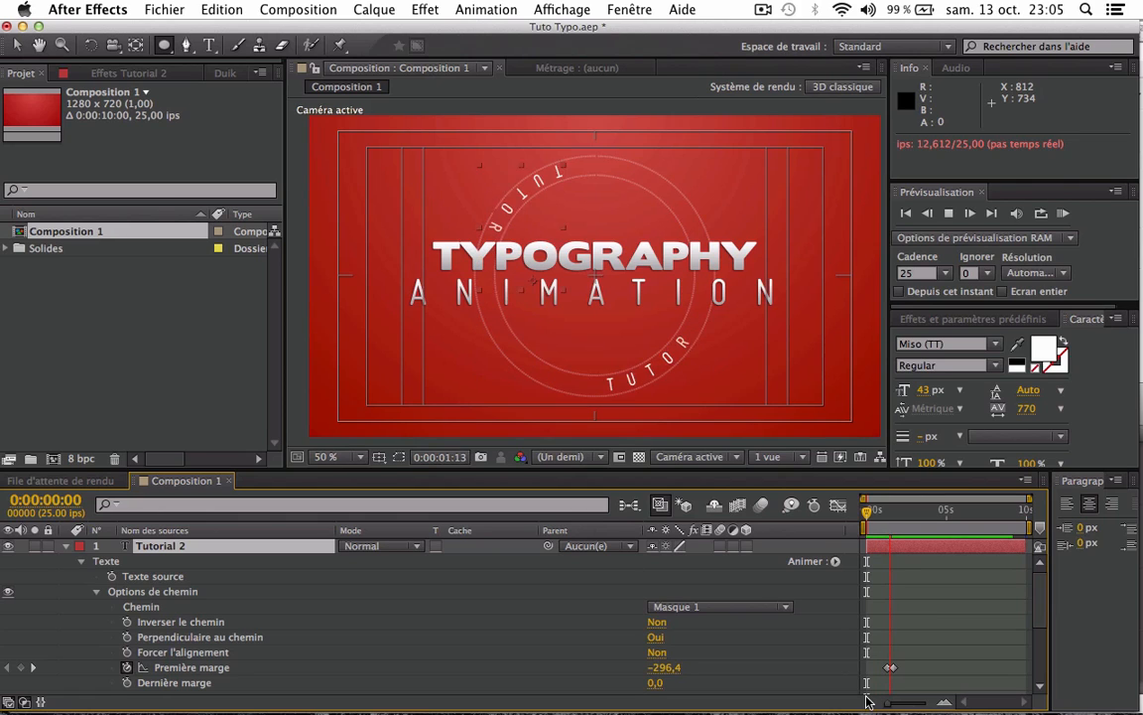
left_click(800, 656)
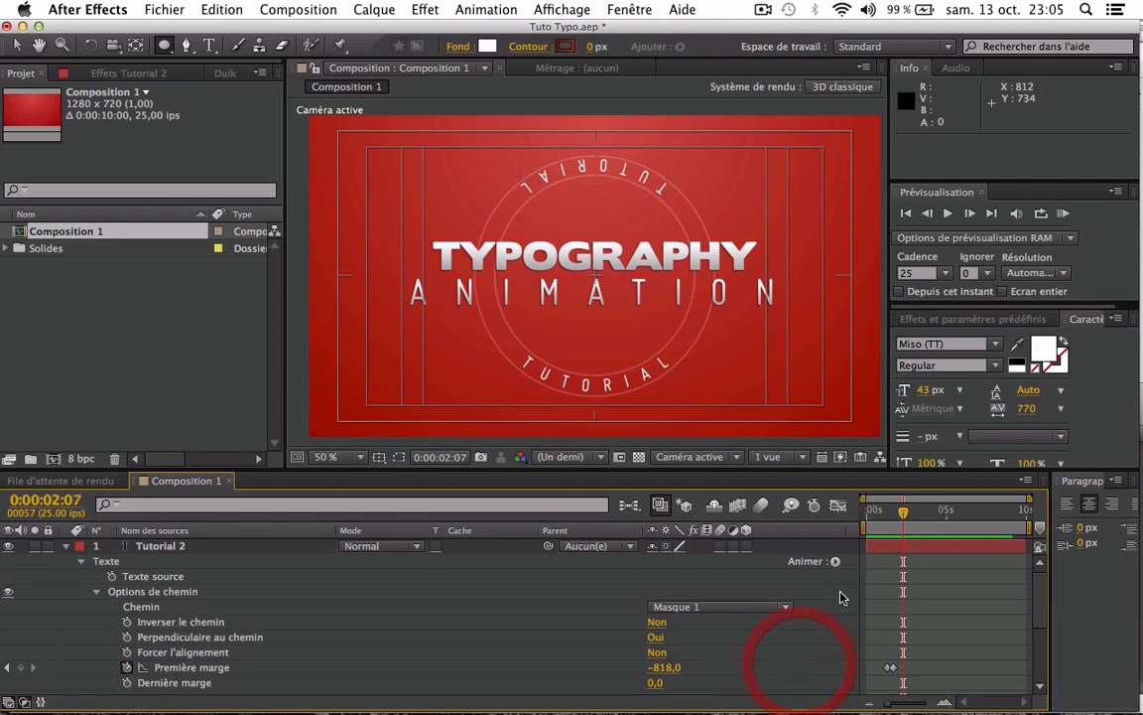
- Copy Tutorial 2's two Première marge keyframes to 0:00:09:11 and reverse the pasted keyframes
left_click_drag(936, 511, 1004, 532)
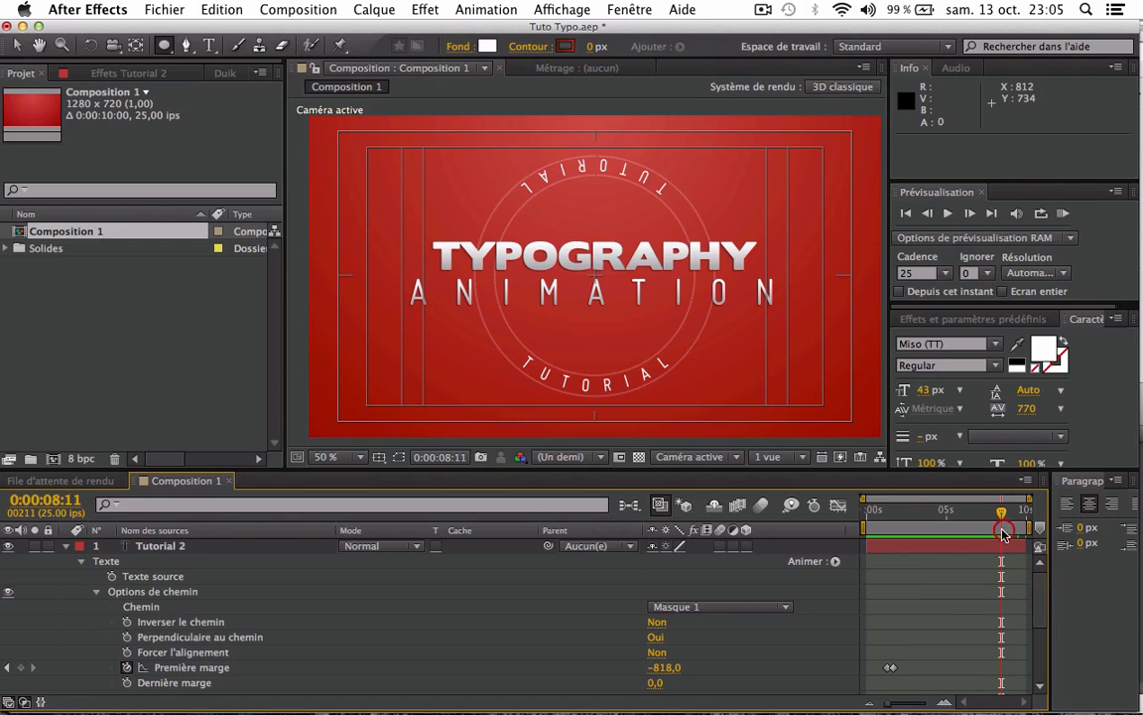
left_click(877, 668)
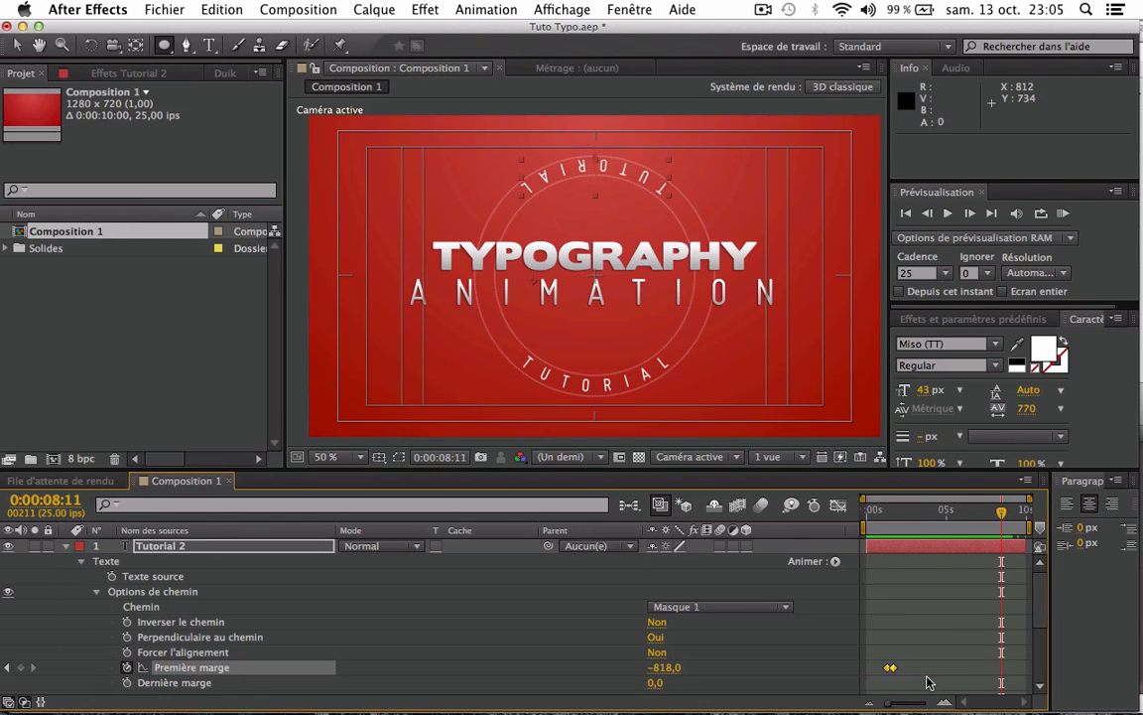
key("super+c")
left_click_drag(1002, 511, 1021, 512)
key("super+v")
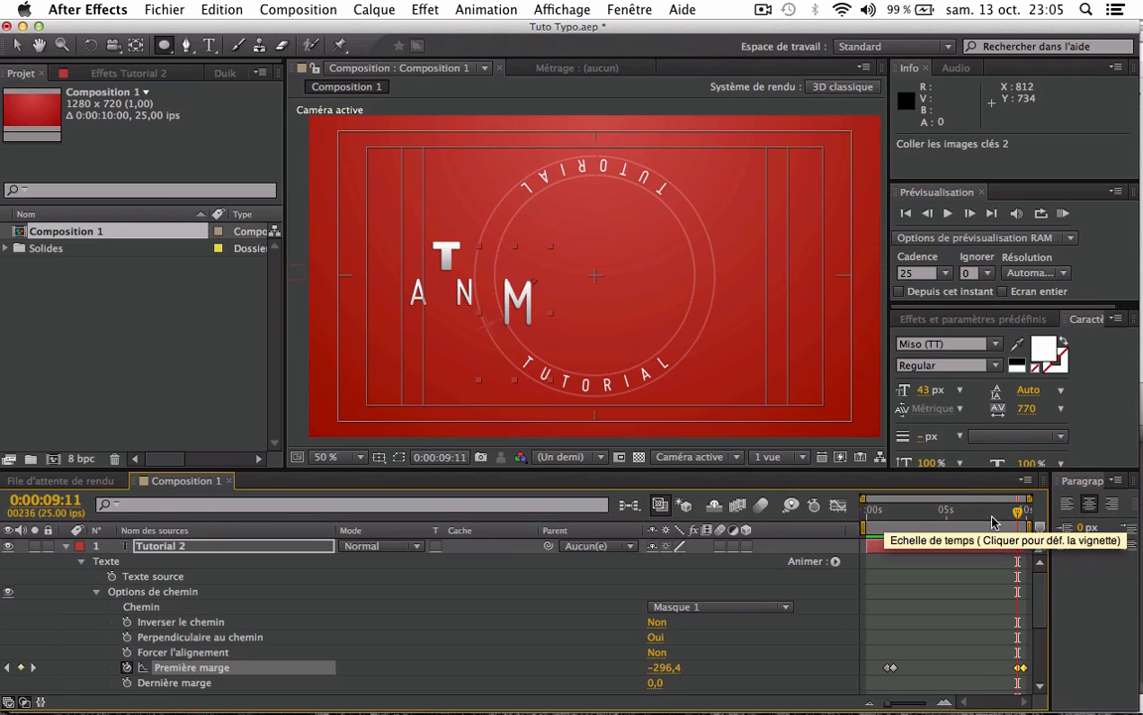
right_click(1019, 669)
mouse_move(973, 695)
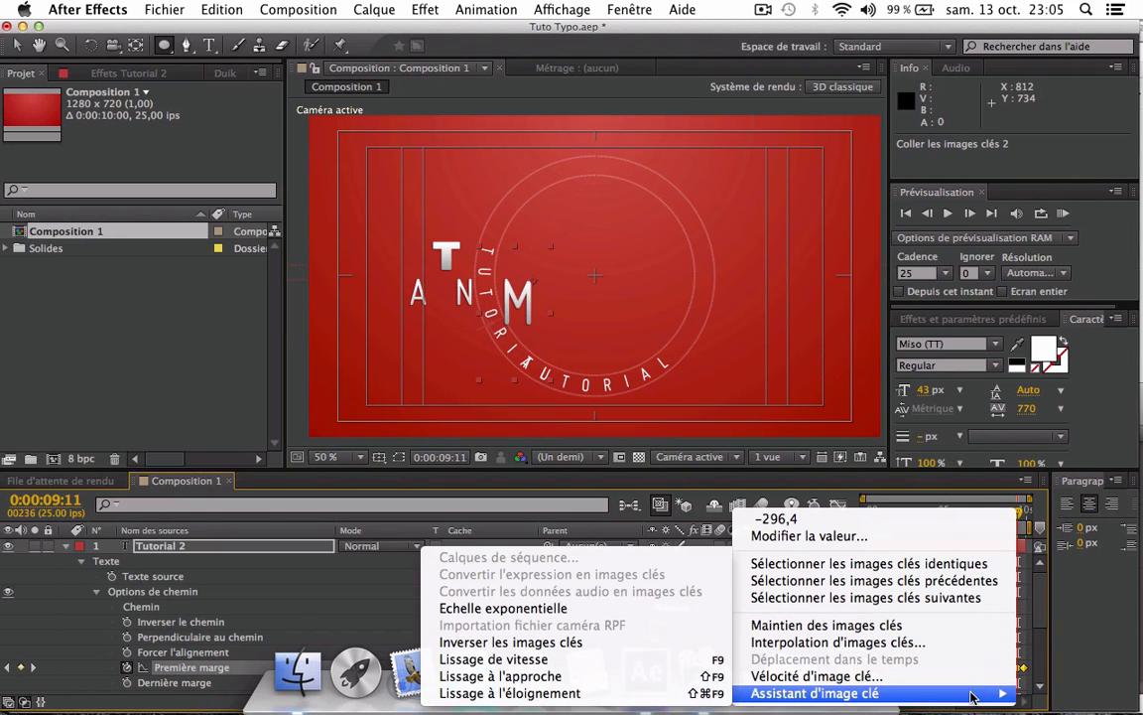
left_click(556, 643)
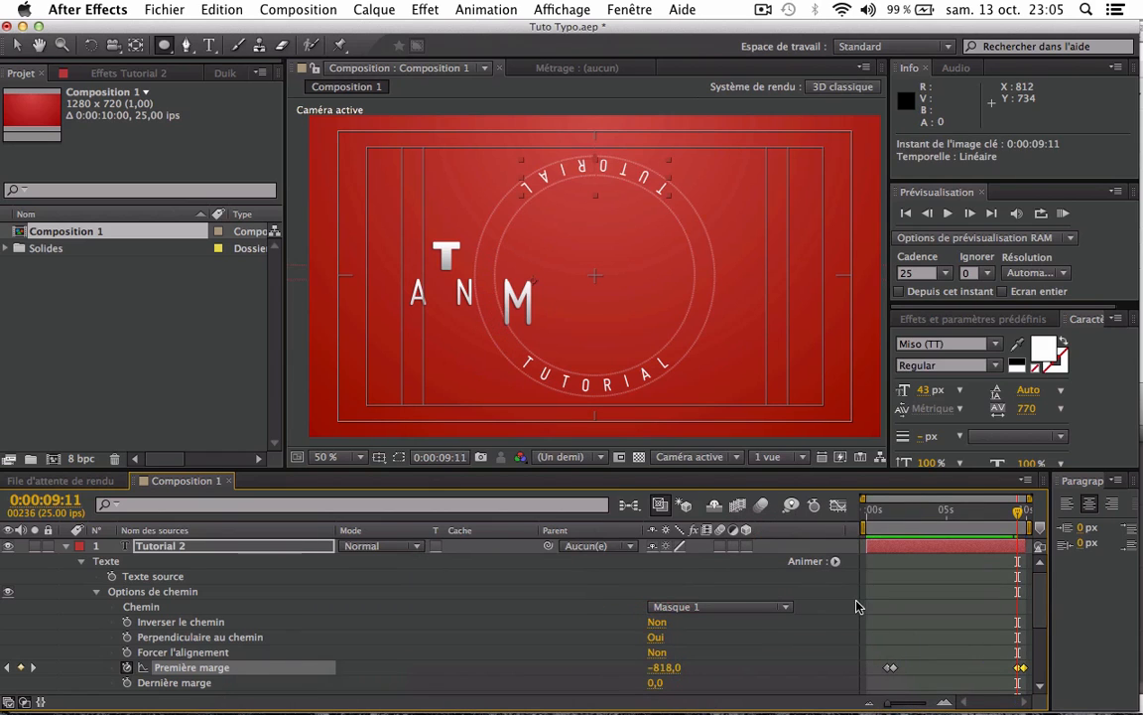
- Copy the two Début keyframes of Tutorial 2's Sélecteur de plage 1 to 0:00:09:12 and reverse the pasted pair
mouse_move(1018, 517)
left_mouse_down()
mouse_move(1028, 517)
mouse_move(1018, 517)
left_mouse_up()
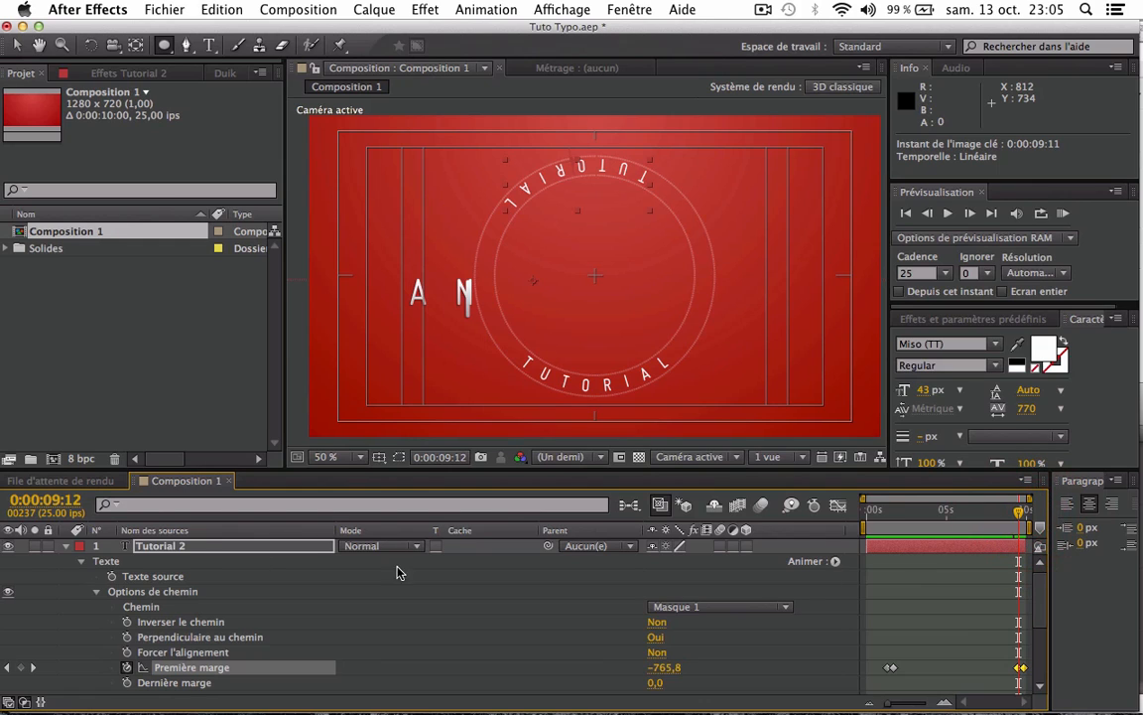
left_click(96, 592)
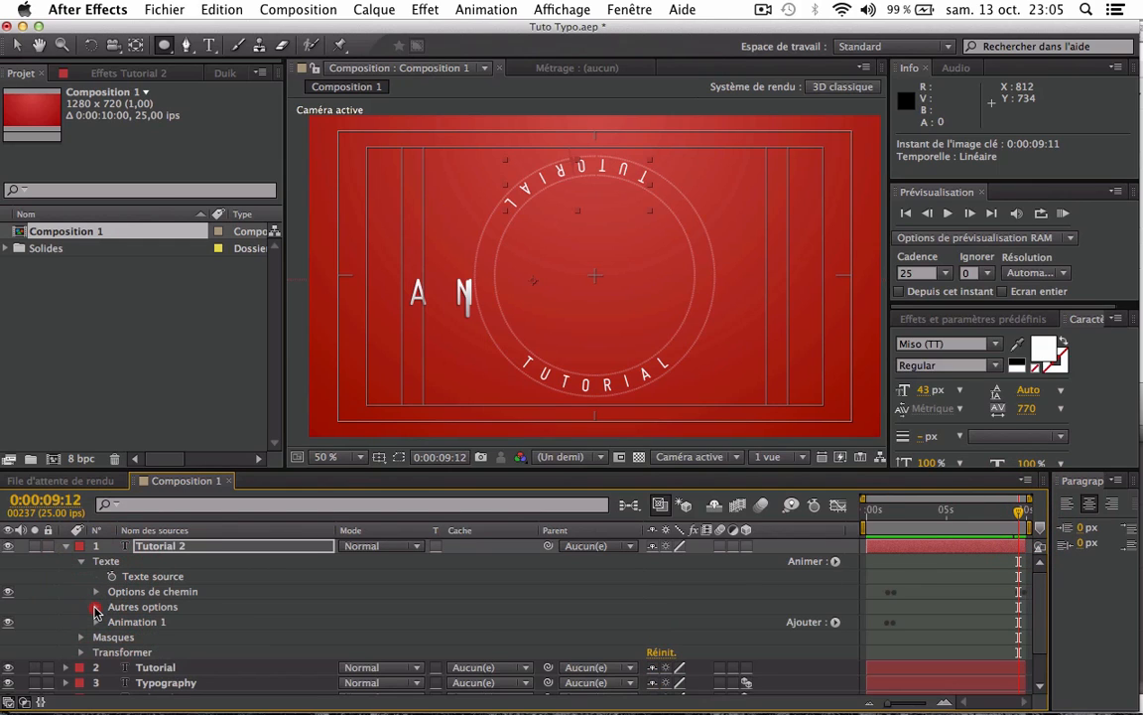
left_click(96, 621)
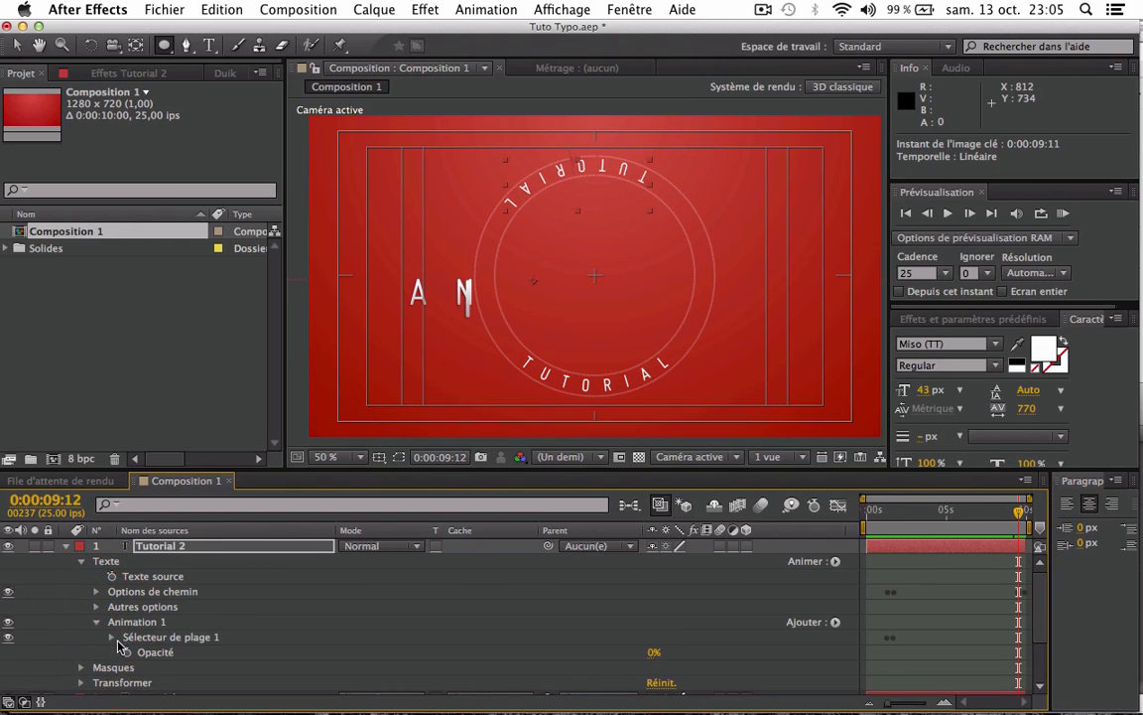
left_click(111, 637)
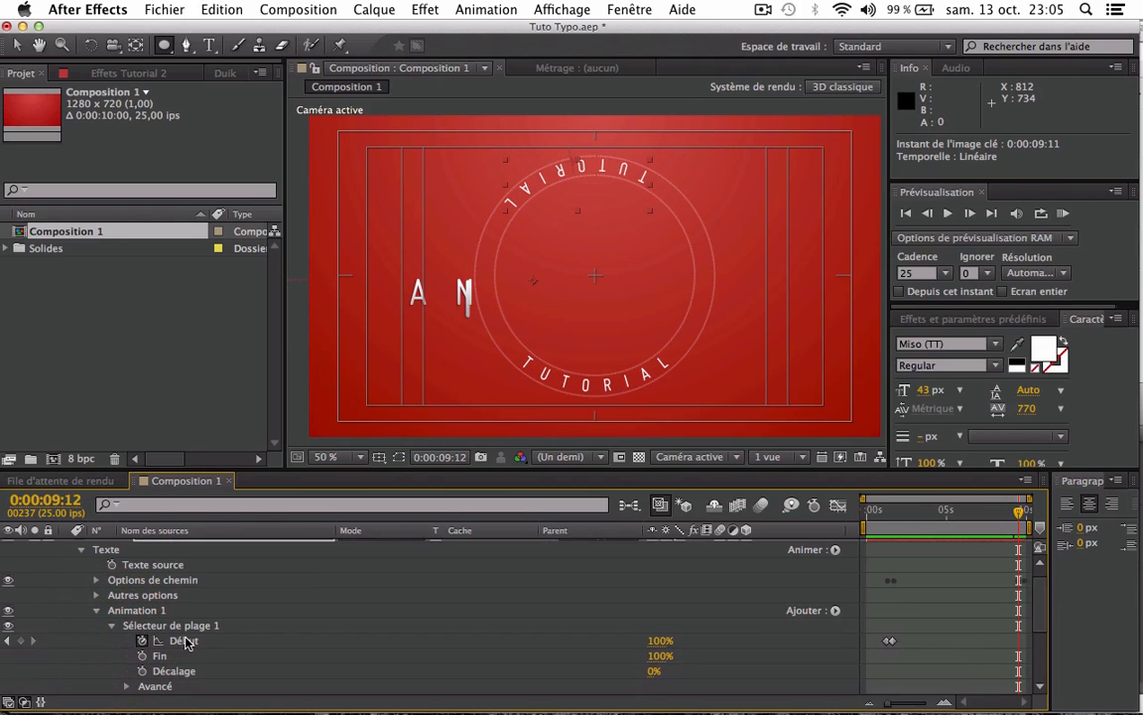
left_click_drag(881, 628, 905, 660)
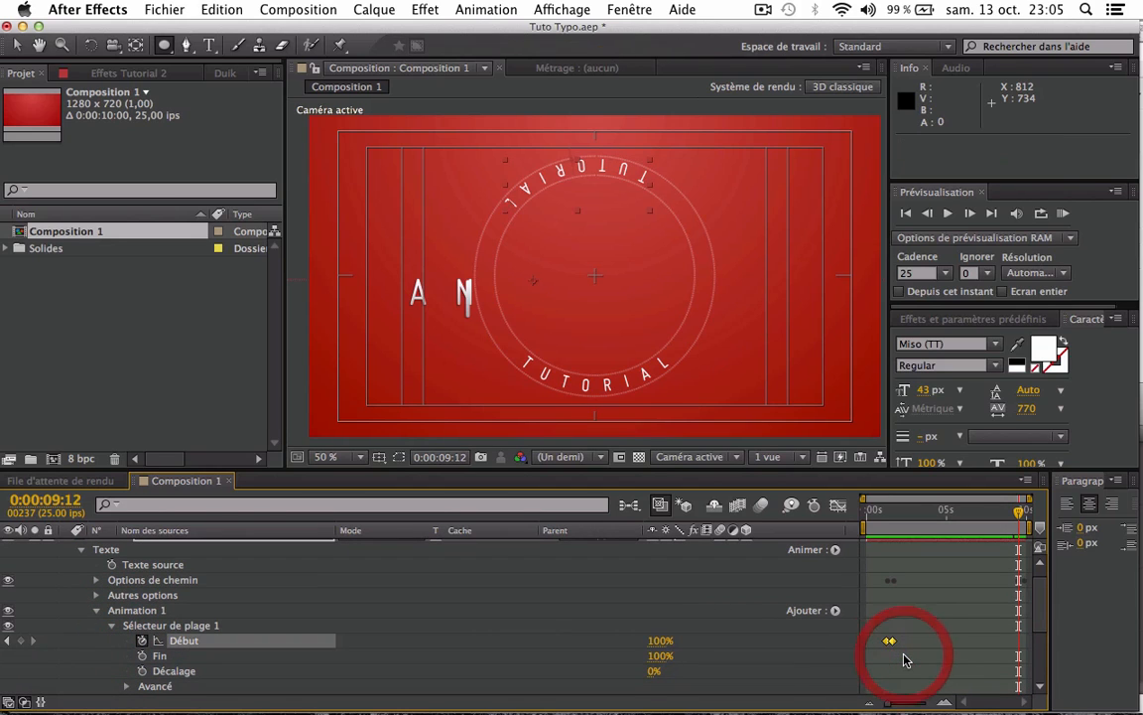
key("super+c")
key("super+v")
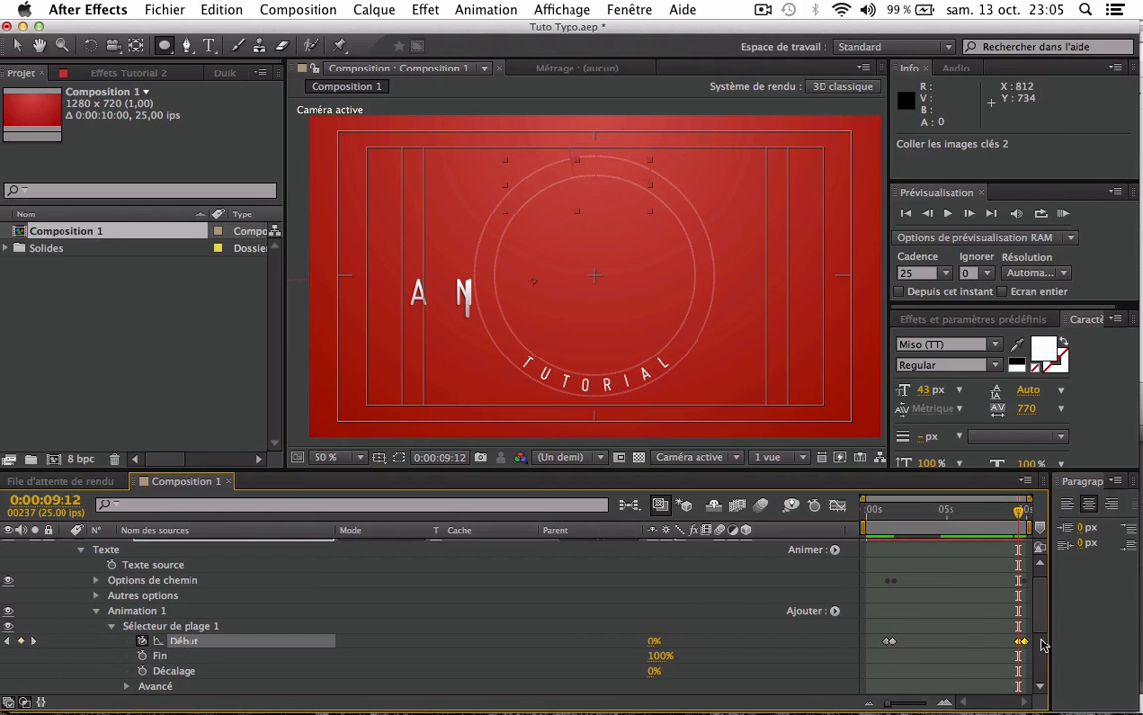
right_click(1026, 642)
mouse_move(957, 694)
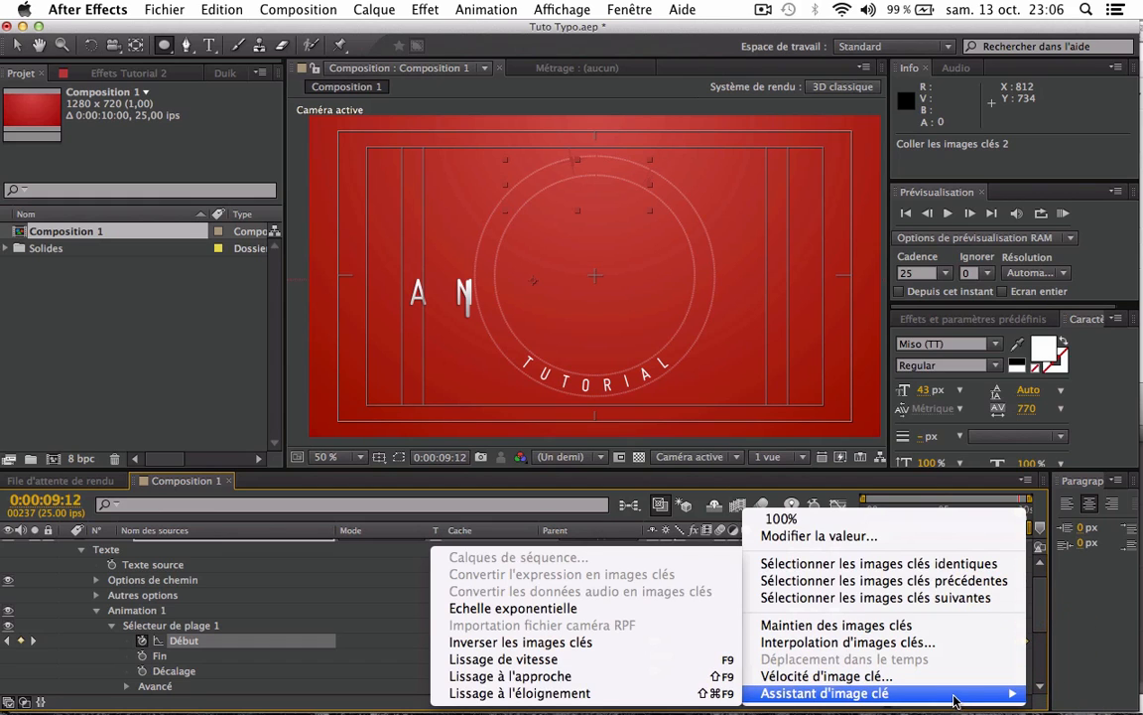
left_click(595, 641)
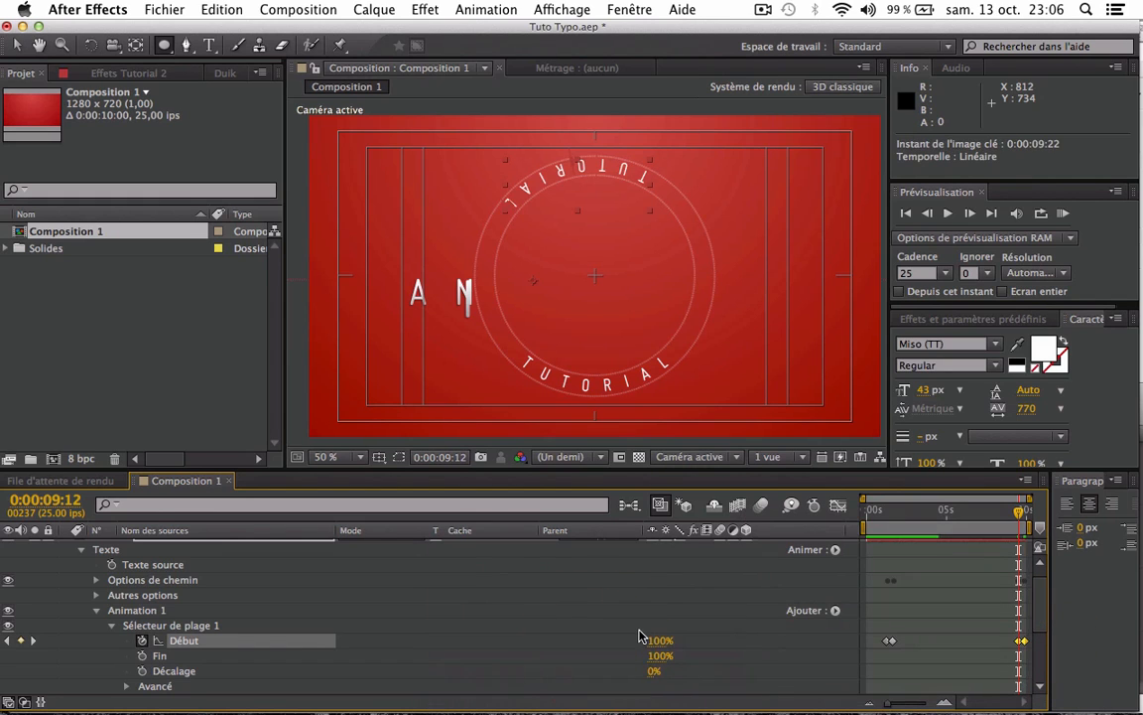
- Collapse Tutorial 2's properties and show only the keyframed properties of the Tutorial layer
left_click_drag(1020, 506, 991, 523)
scroll(345, 566, "up", 1)
left_click(66, 545)
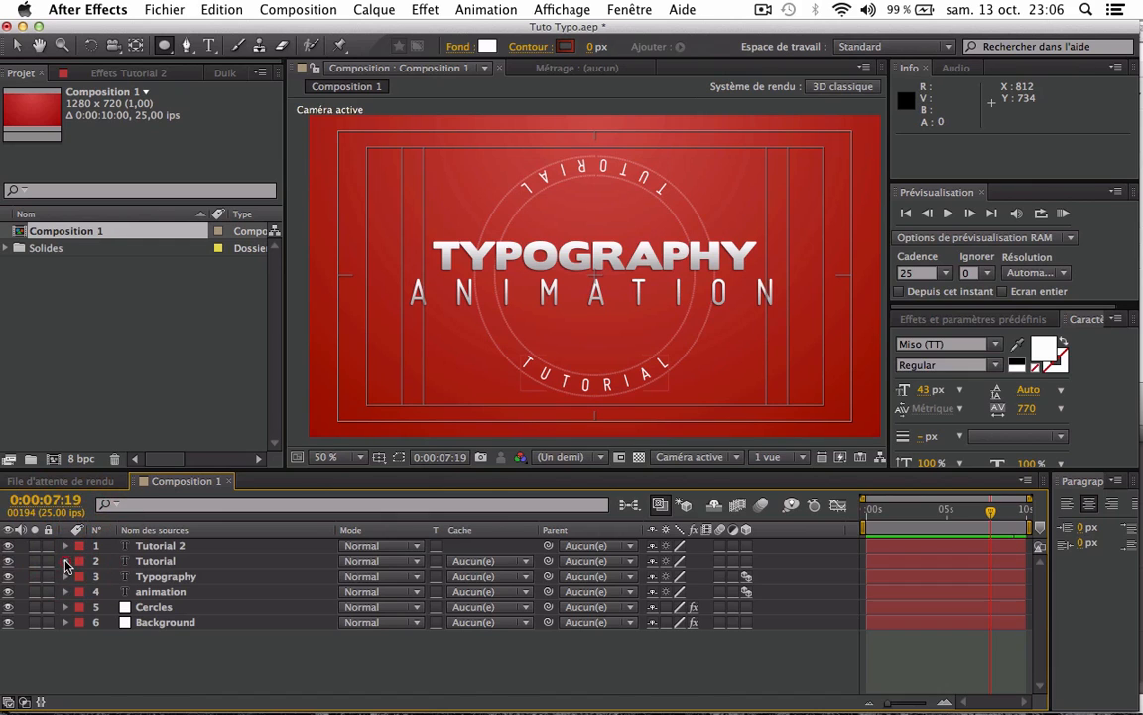
left_click(65, 562)
left_click(154, 561)
key("u")
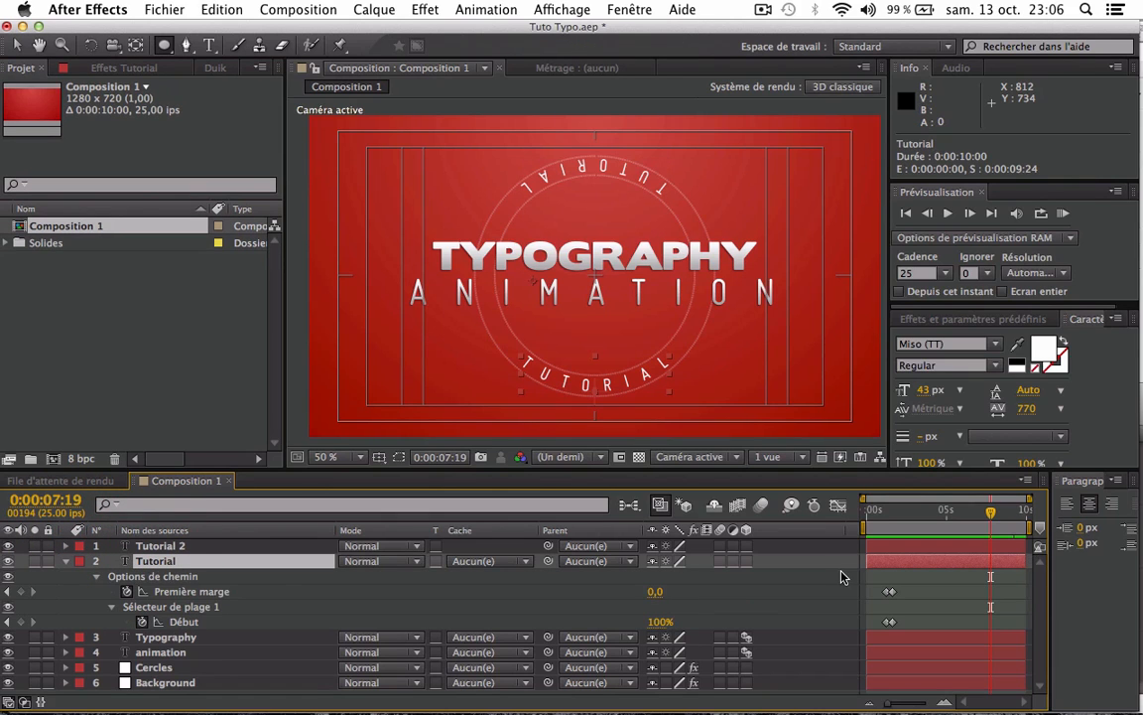
- Copy the Tutorial layer's Première marge and Début keyframes to 0:00:09:11 and reverse the pasted keyframes
left_click_drag(883, 578, 898, 633)
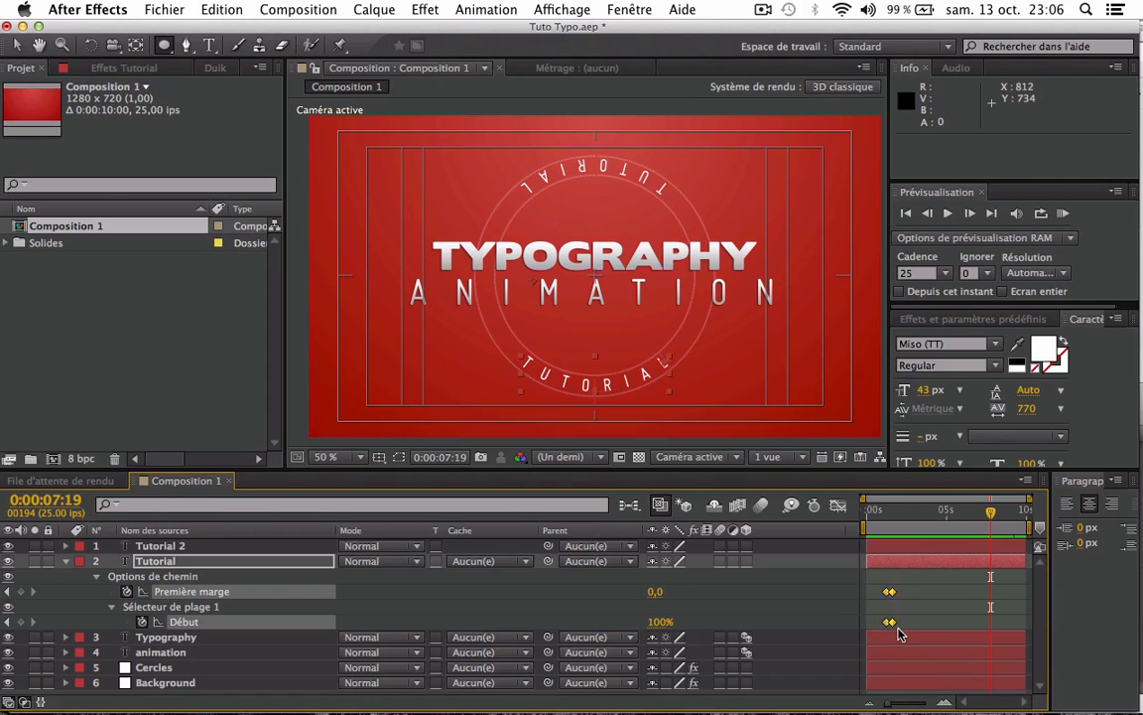
key("super+c")
left_click_drag(996, 518, 1024, 518)
key("Page_Down")
key("Page_Up")
key("Page_Up")
key("Page_Down")
key("Page_Up")
key("super+v")
right_click(1027, 596)
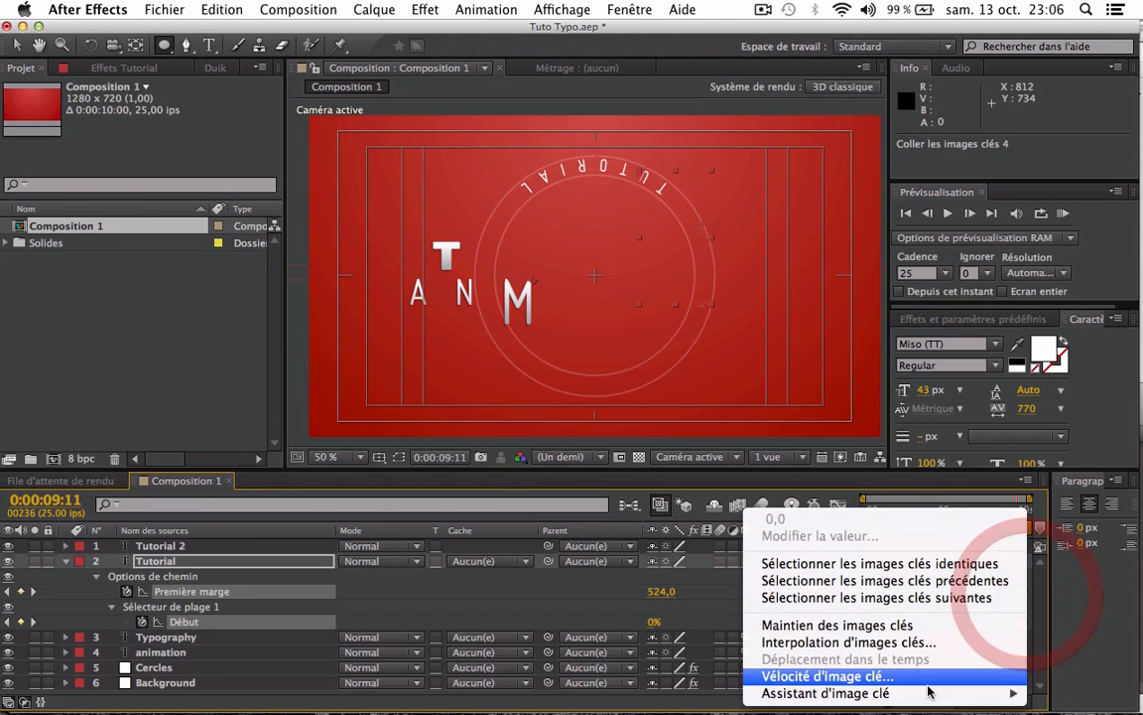
mouse_move(965, 692)
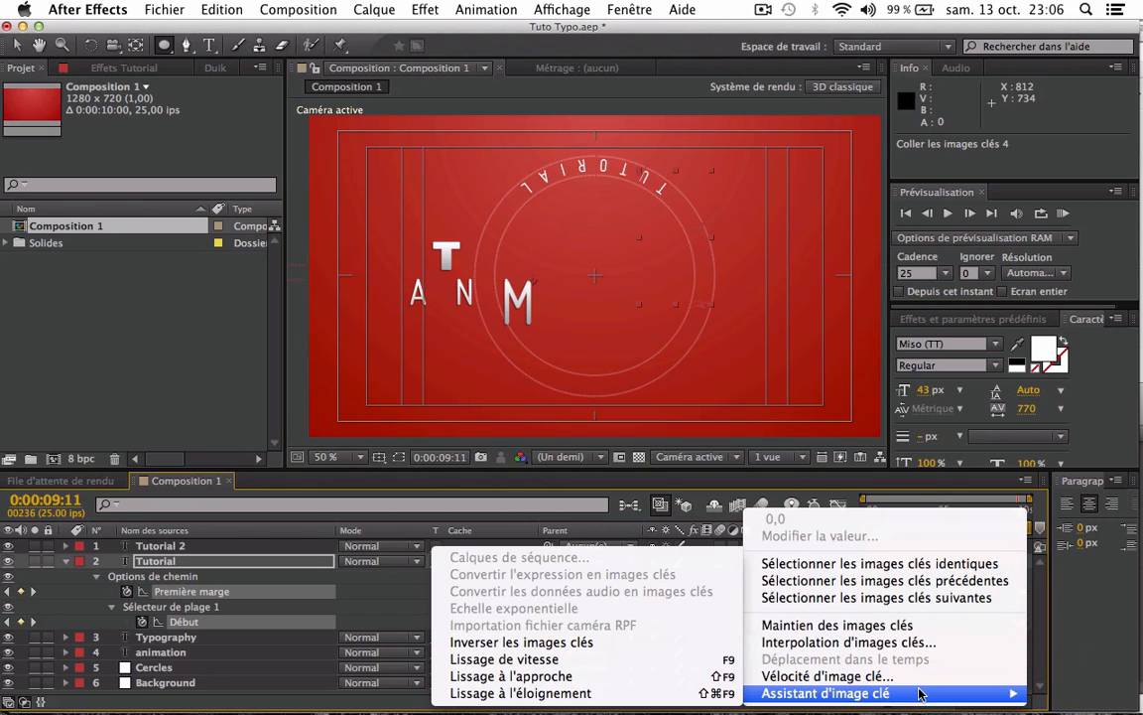
left_click(633, 645)
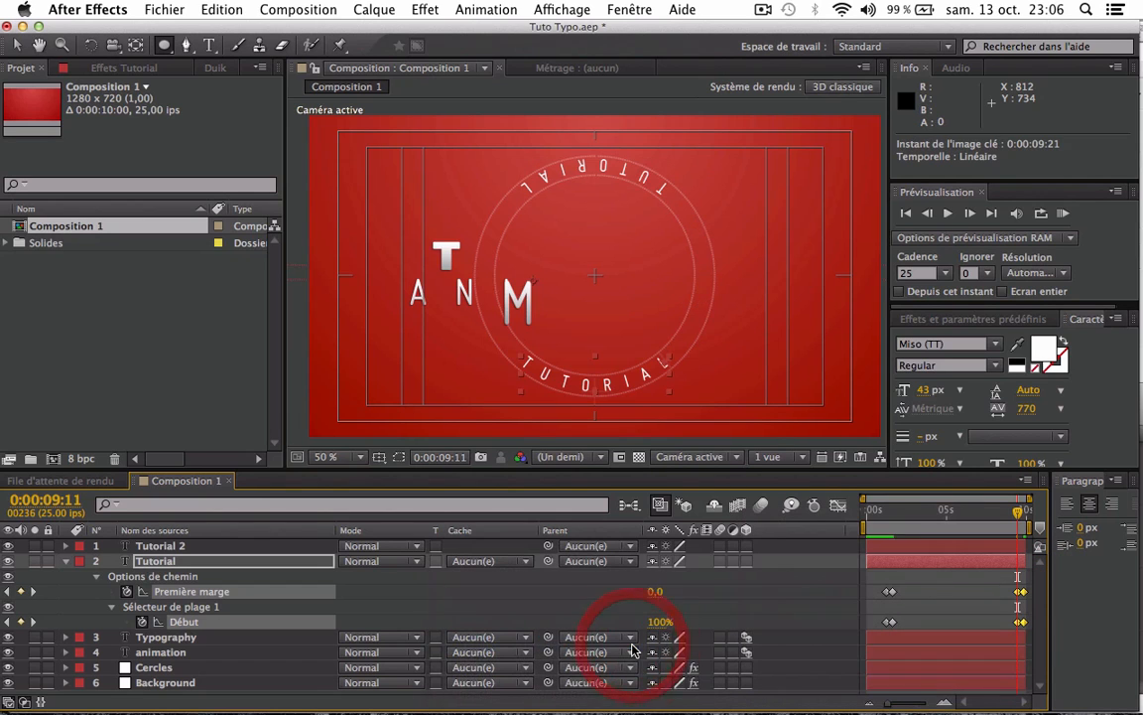
- Preview the title animation from near the start and again from 0:00:08:09 to check the texts' exit
left_click(876, 512)
key("space")
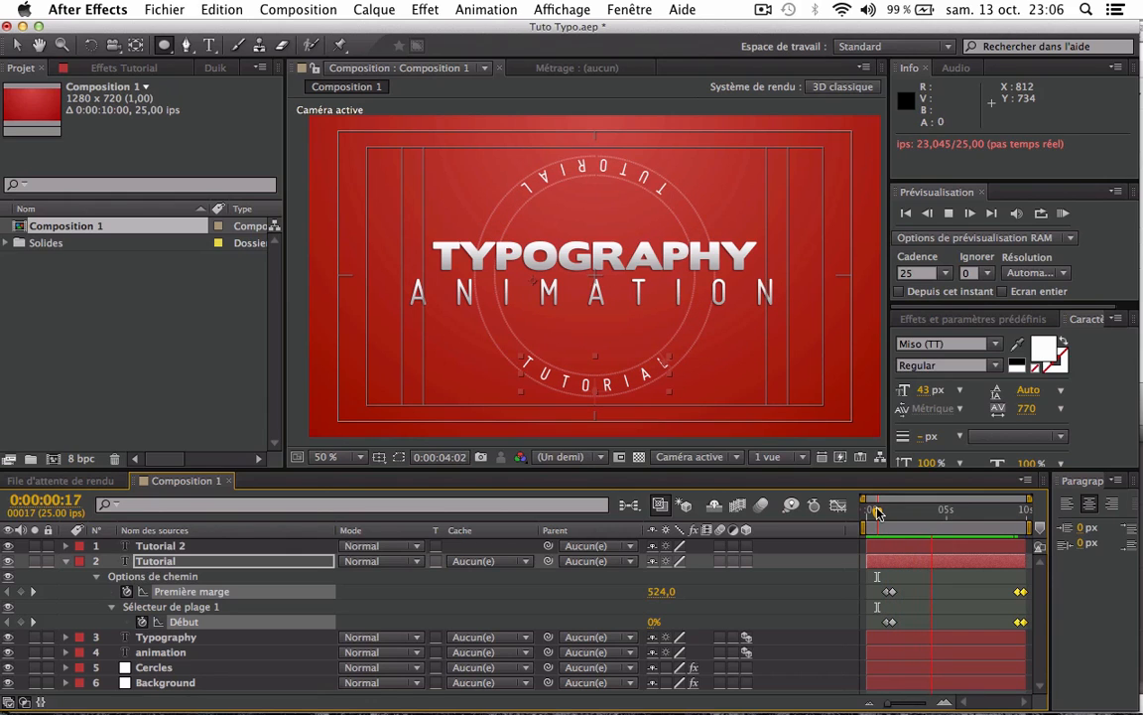
left_click(1000, 511)
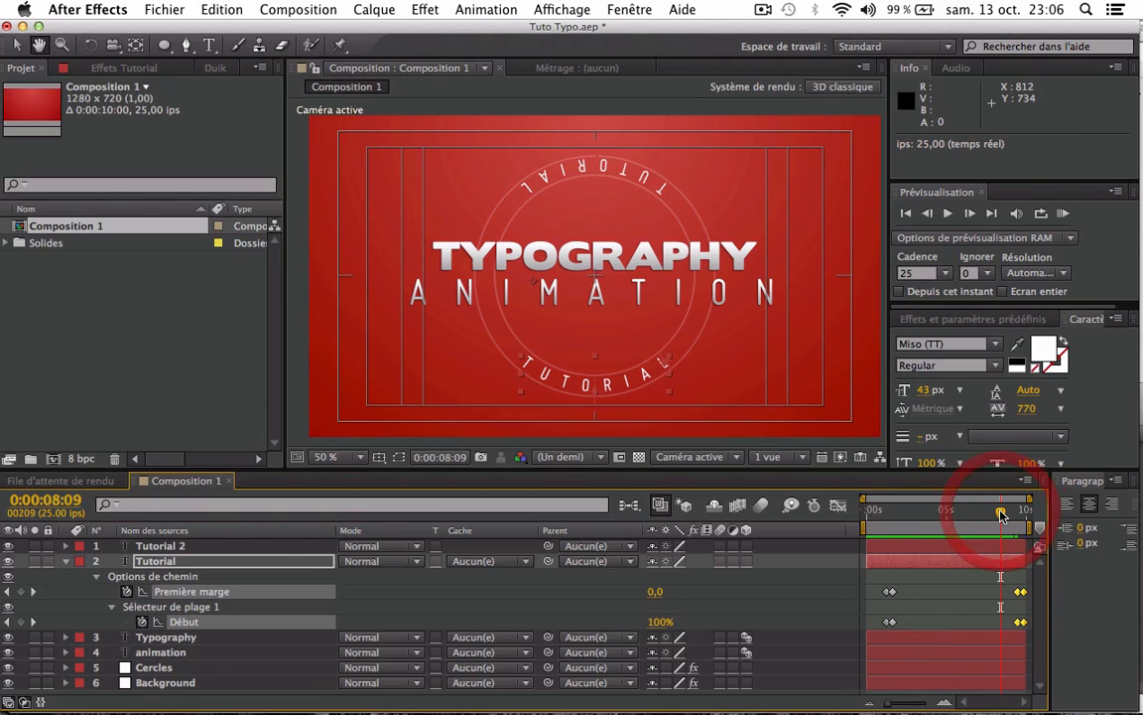
key("space")
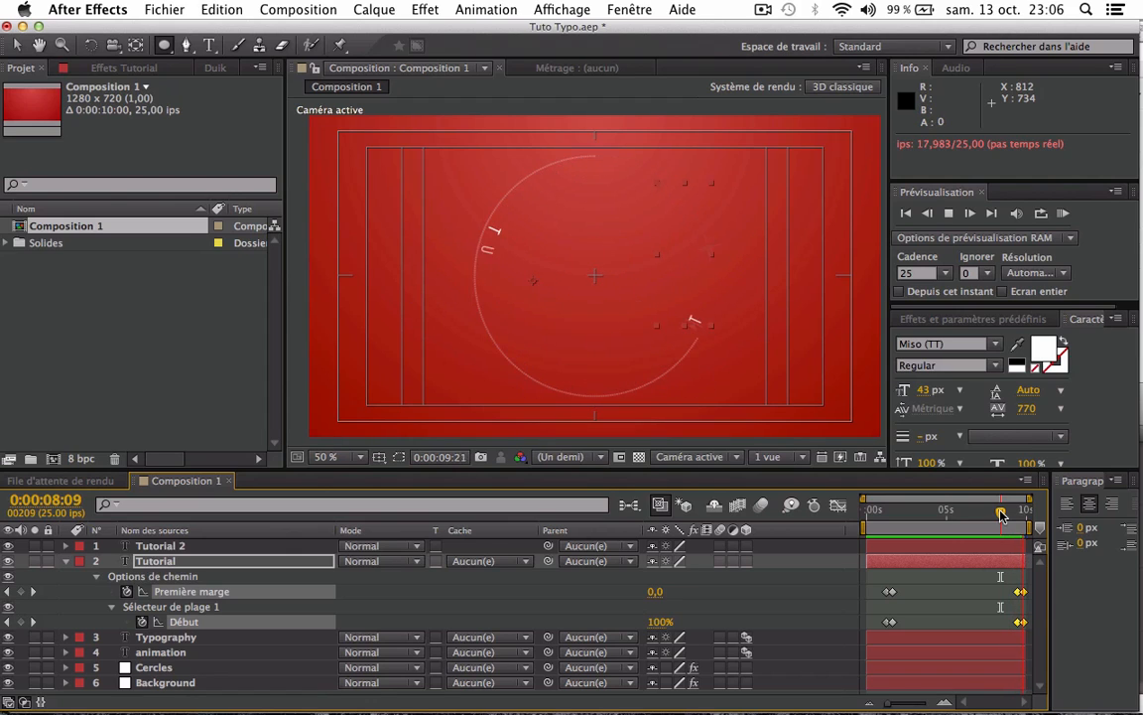
left_click(812, 600)
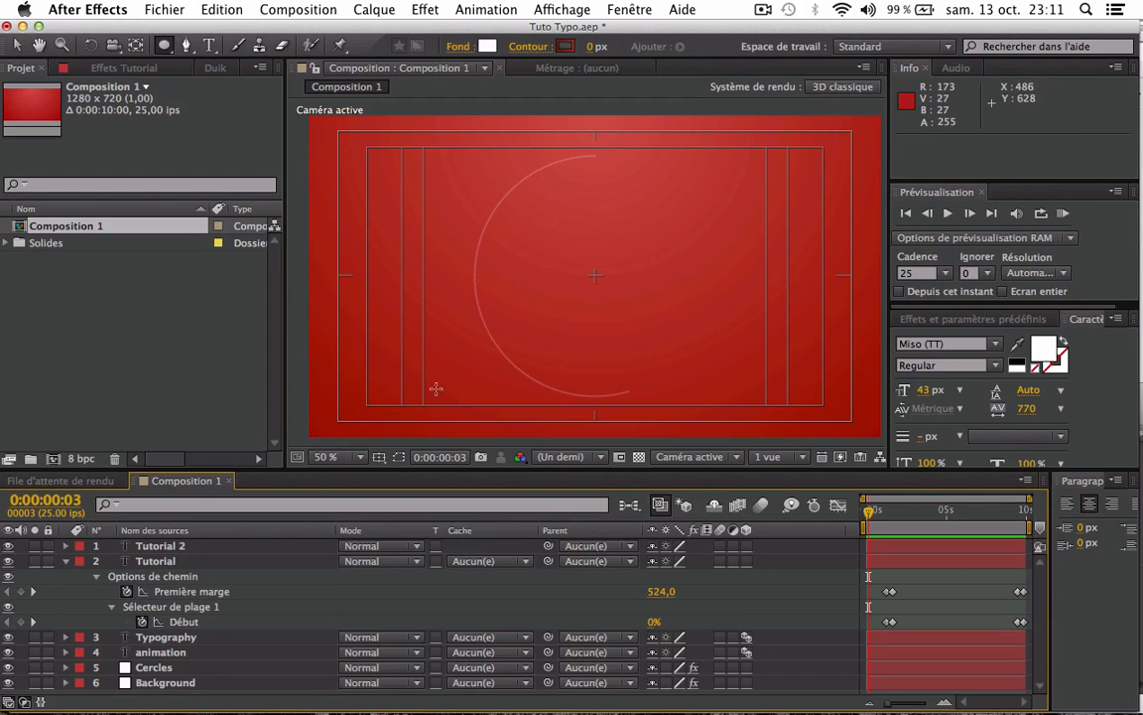
- Import Logo.ai from the Bureau folder and place it as the top layer of Composition 1
left_click(65, 561)
left_click(150, 383)
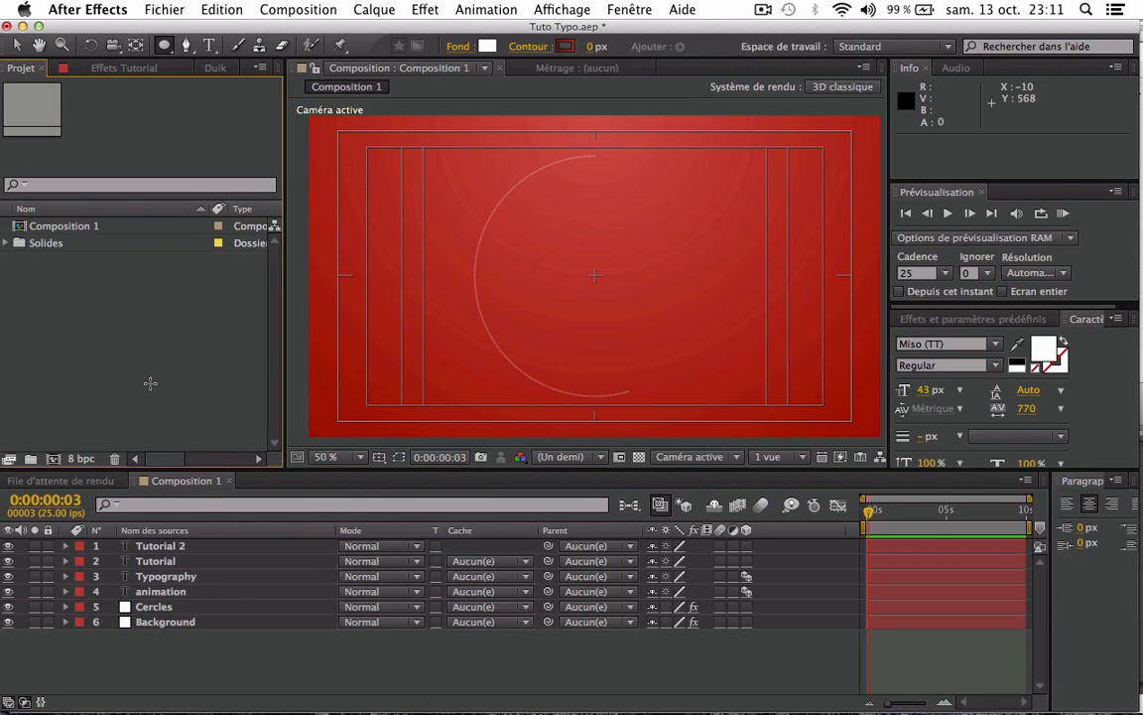
double_click(150, 383)
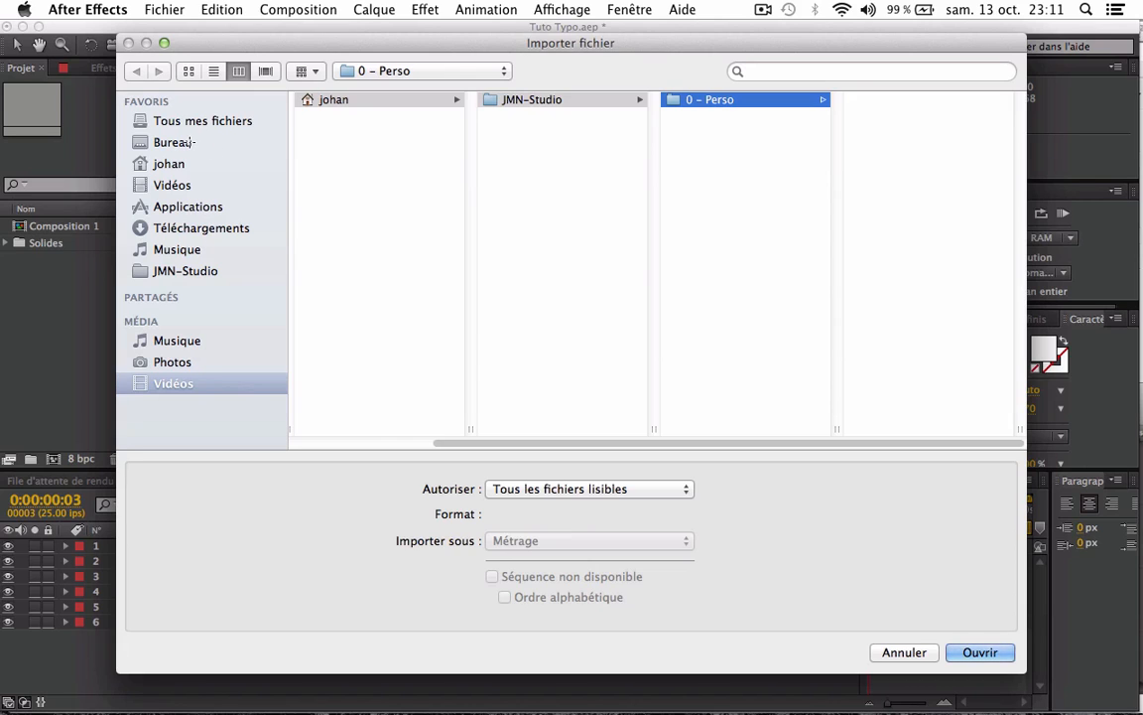
left_click(170, 141)
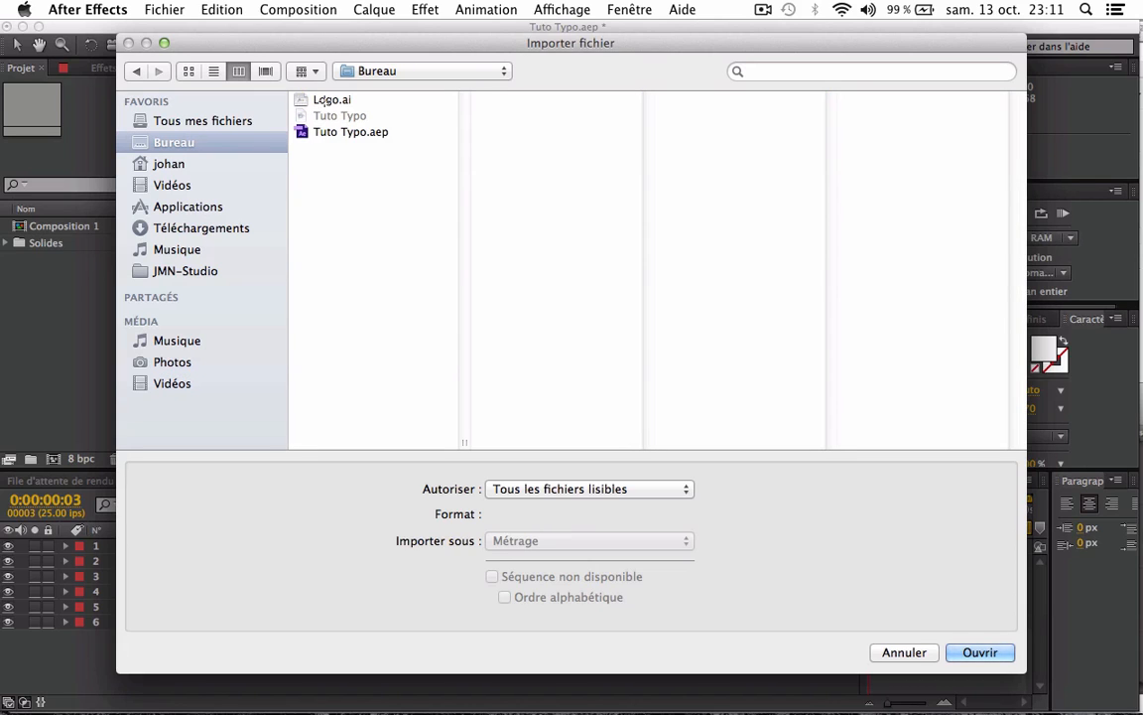
left_click(331, 100)
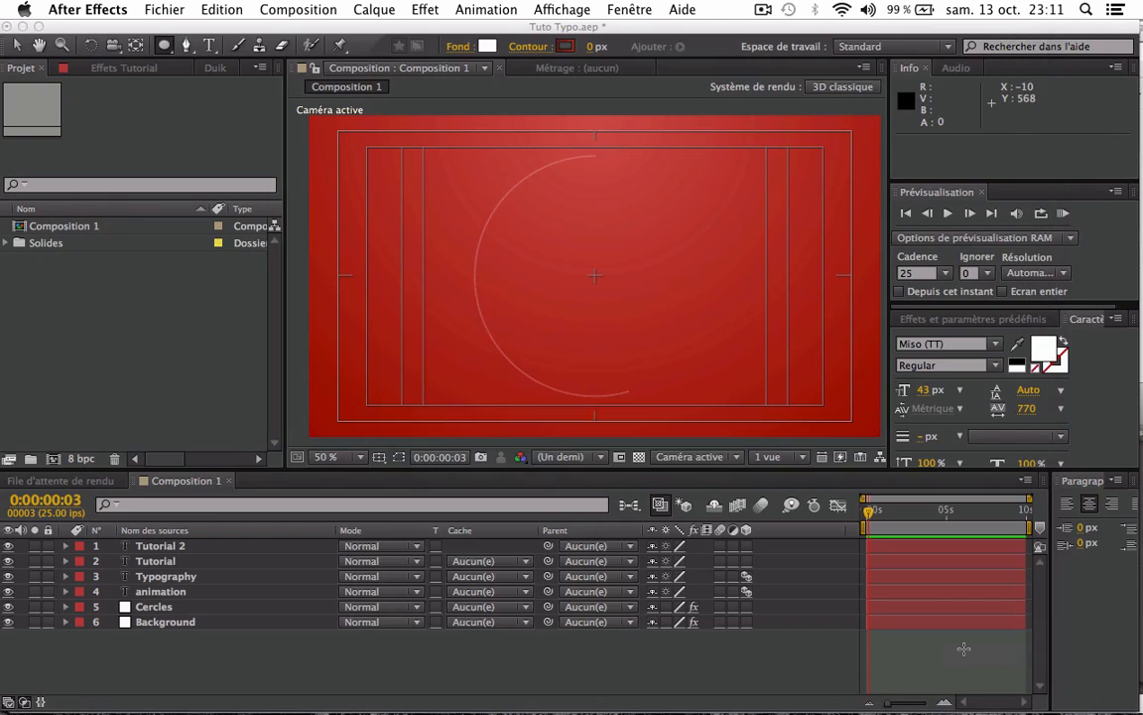
left_click(964, 648)
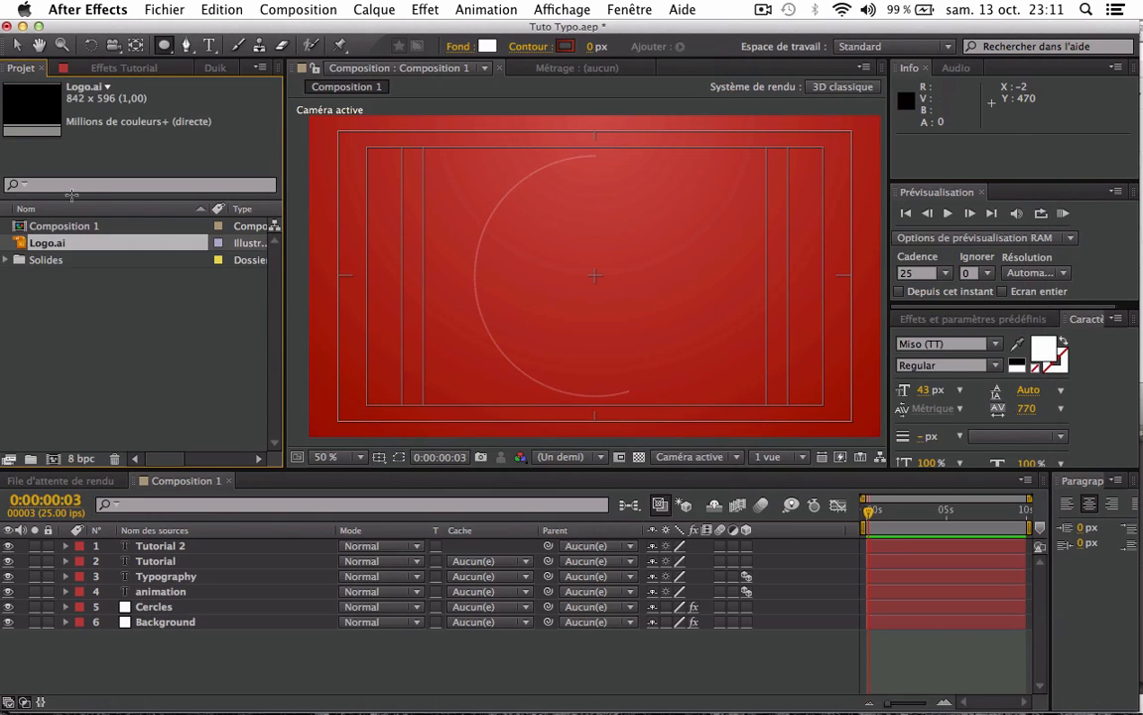
left_click_drag(147, 440, 162, 538)
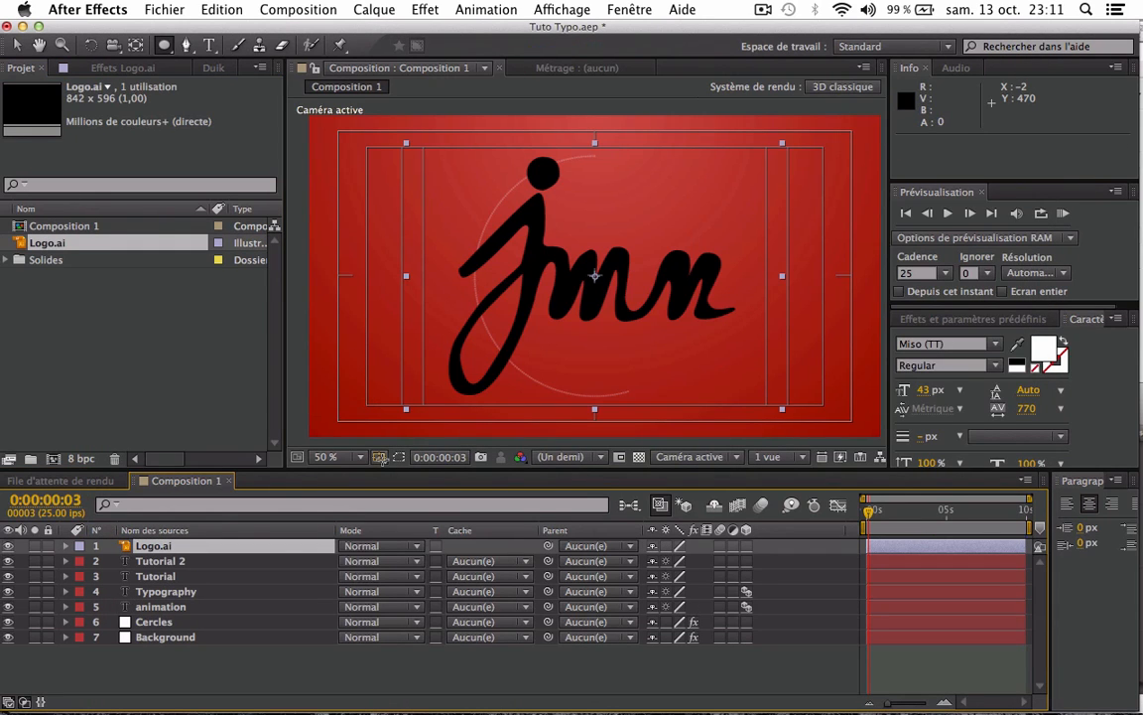
- Scale the Logo.ai layer to 19% and position it at 640, 492, between ANIMATION and the lower TUTORIAL text, viewed at 0:00:07:00
key("s")
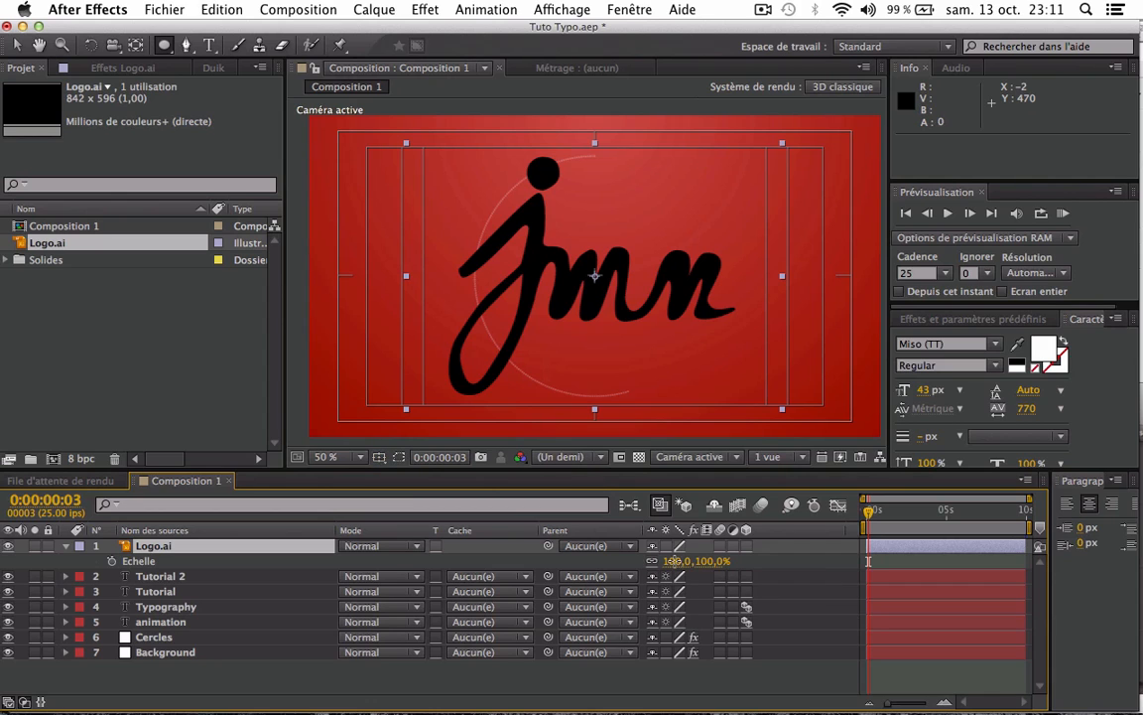
left_click_drag(673, 561, 569, 505)
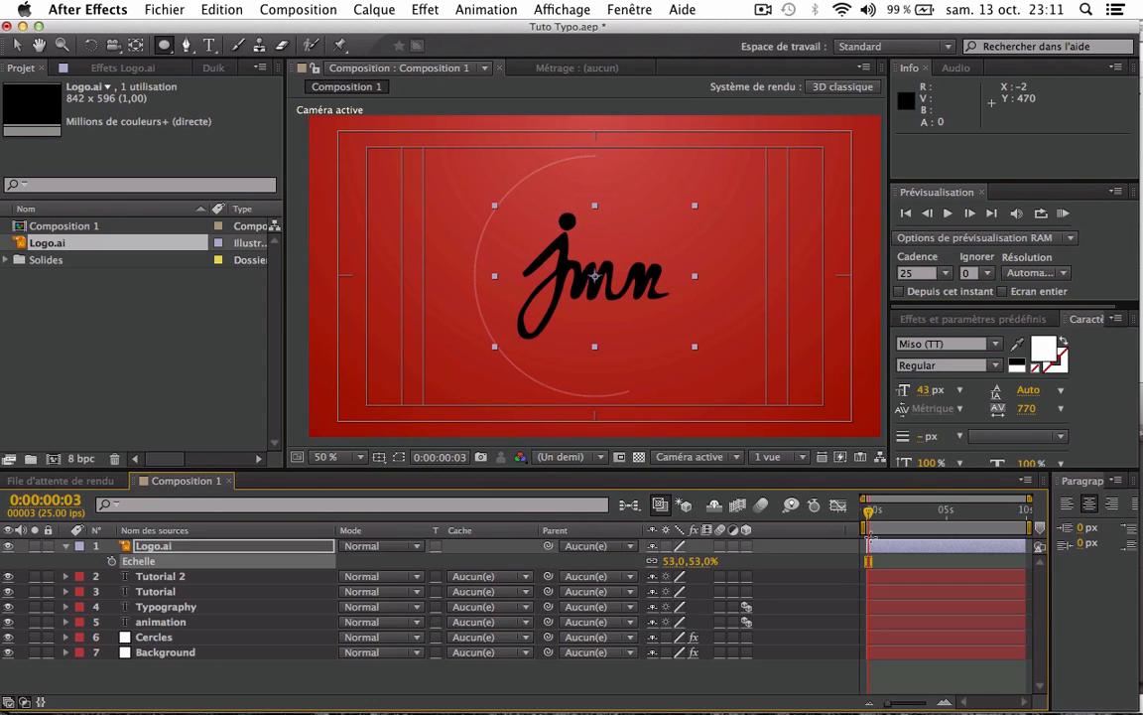
left_click_drag(1006, 512, 977, 512)
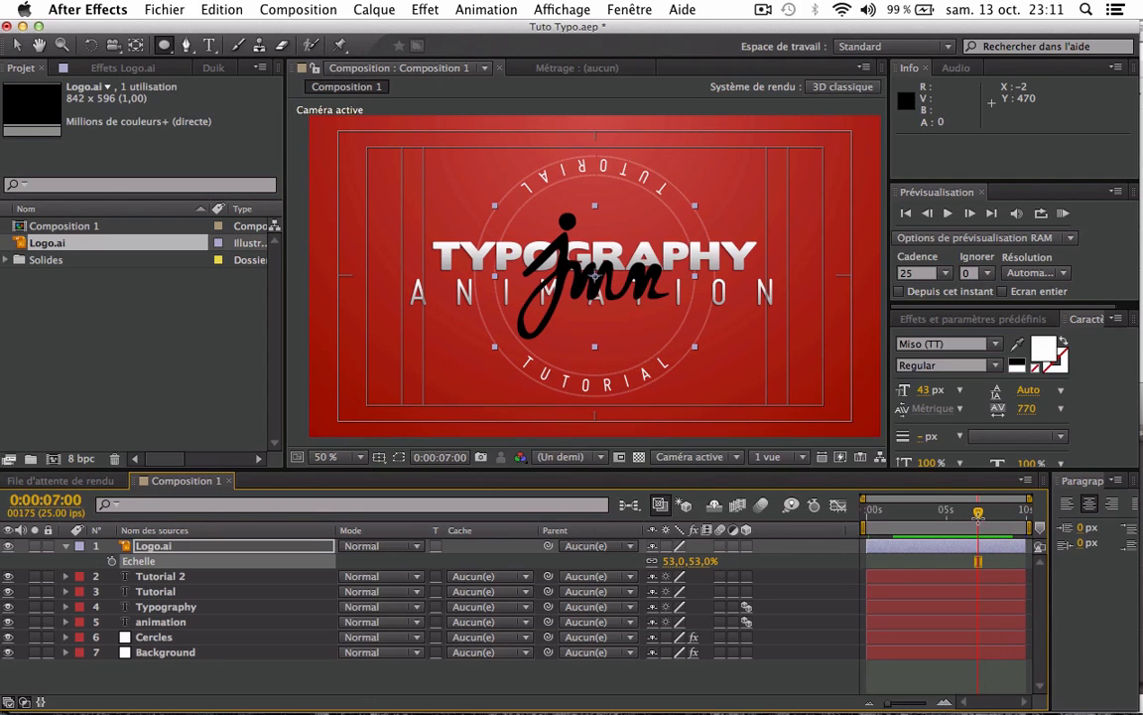
left_click_drag(671, 560, 653, 560)
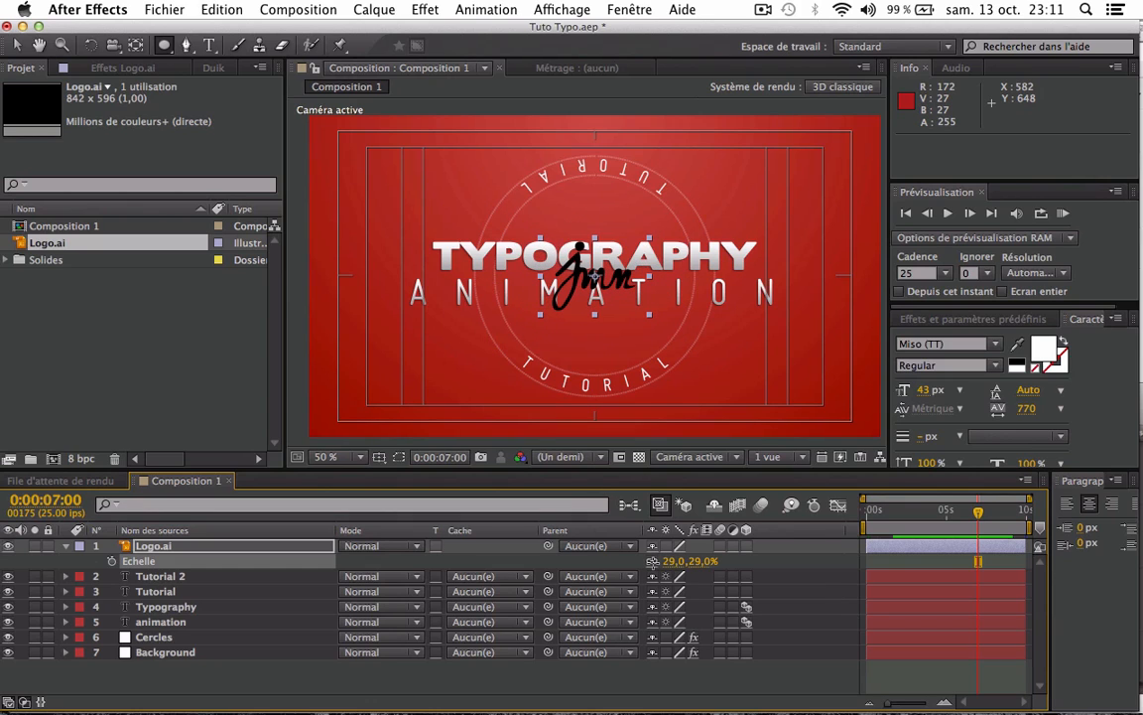
left_click(16, 45)
left_click_drag(617, 286, 617, 347)
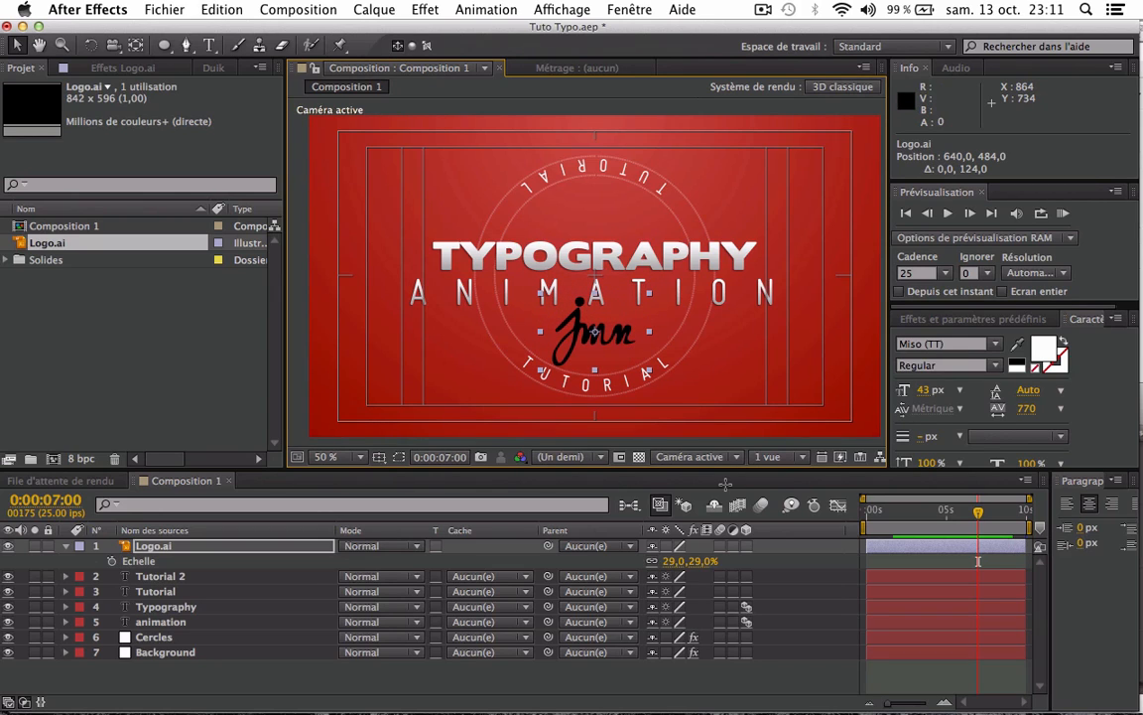
left_click_drag(668, 561, 659, 559)
left_click(613, 337)
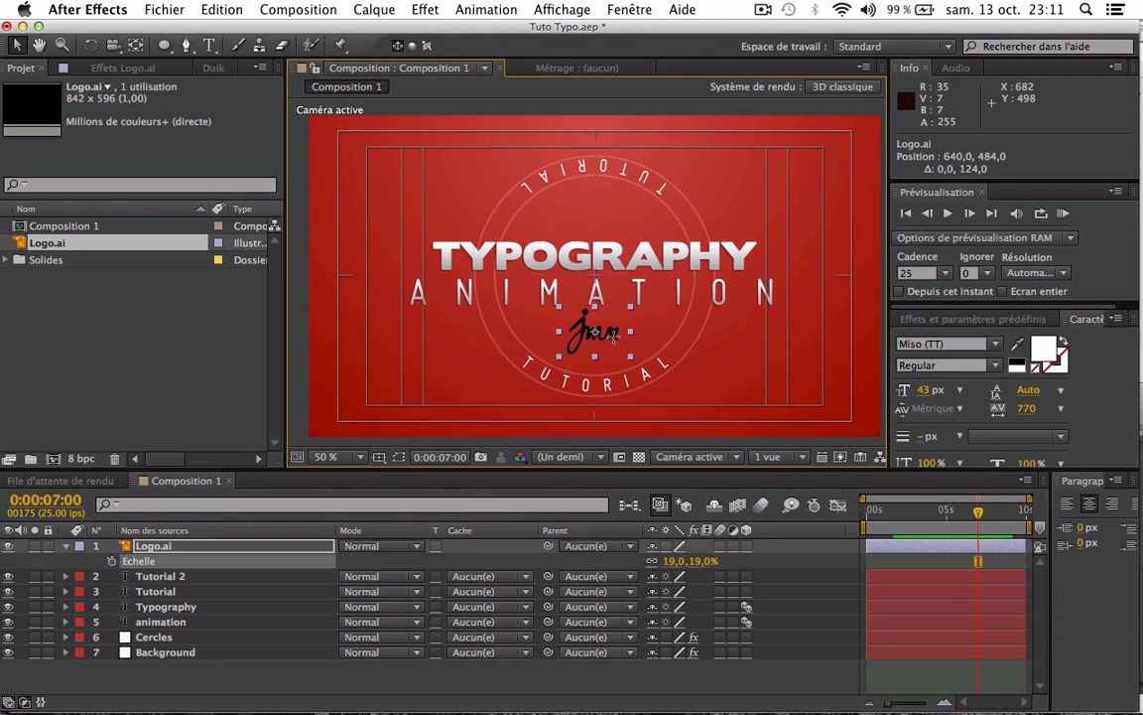
left_click_drag(613, 338, 613, 341)
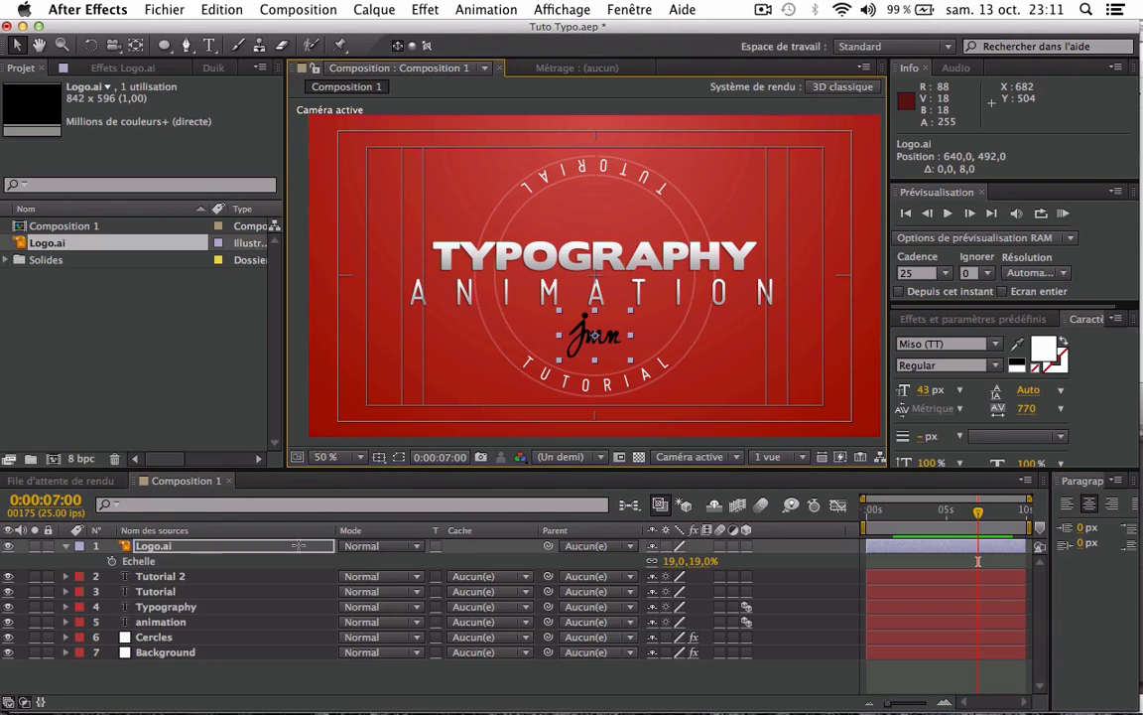
- Apply the Remplir effect to the Logo.ai layer and set its colour to white, FFFFFF
left_click(285, 546)
left_click(956, 328)
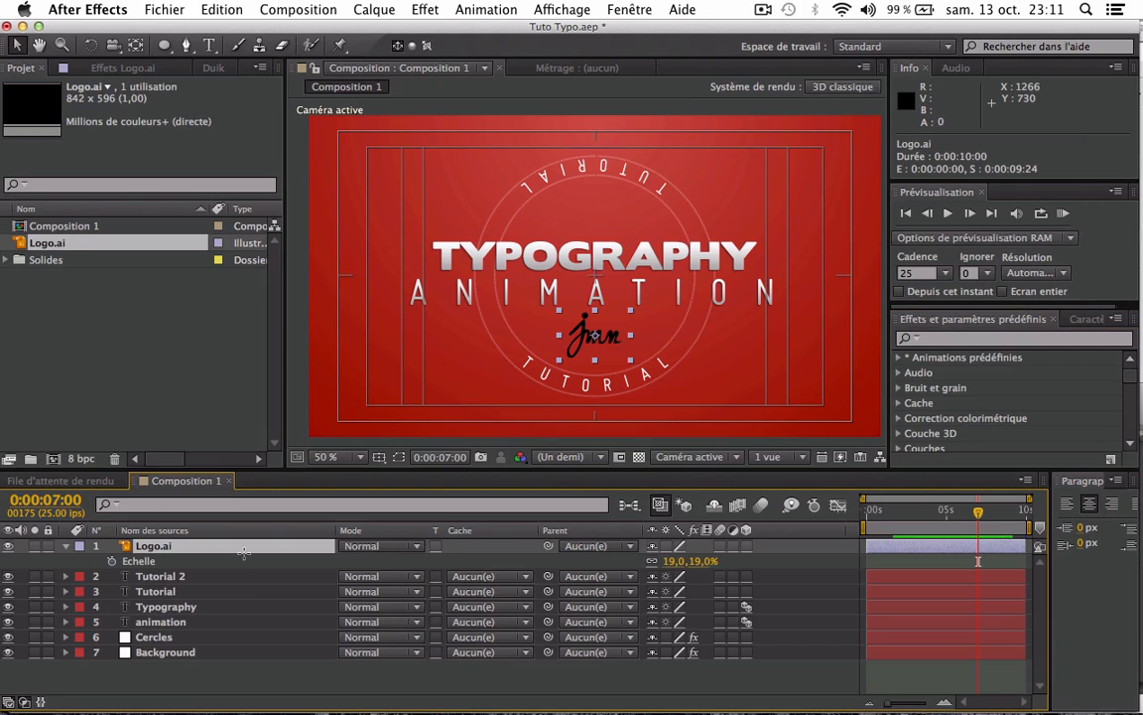
left_click(972, 338)
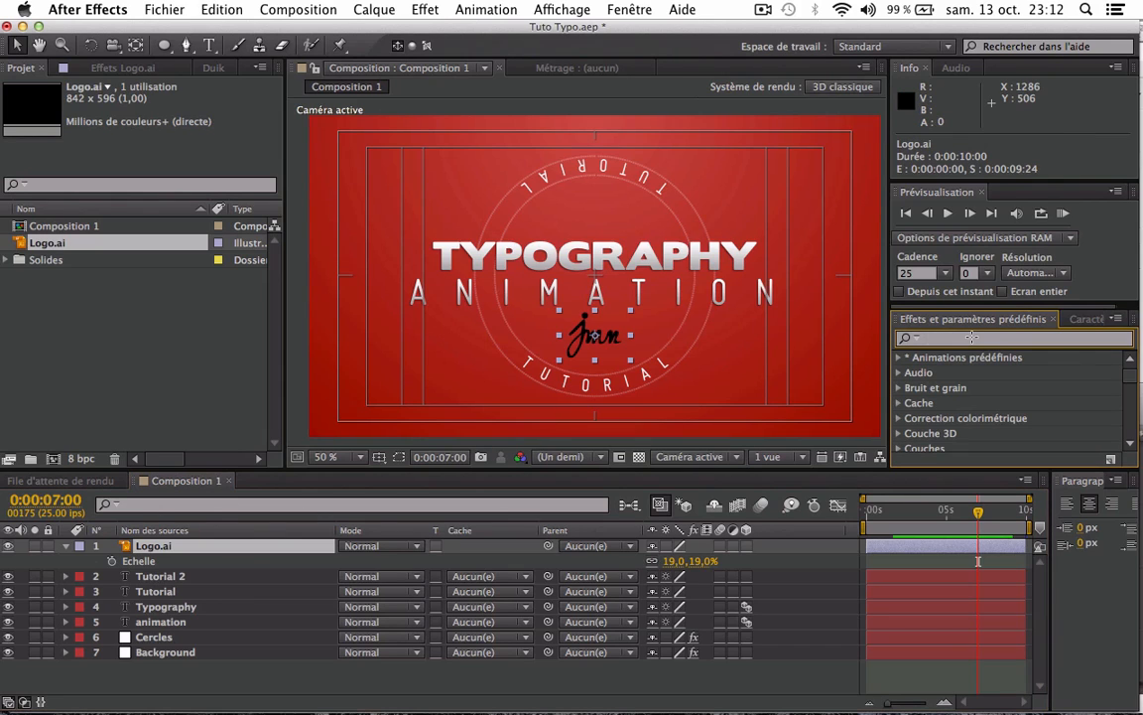
type("rempl")
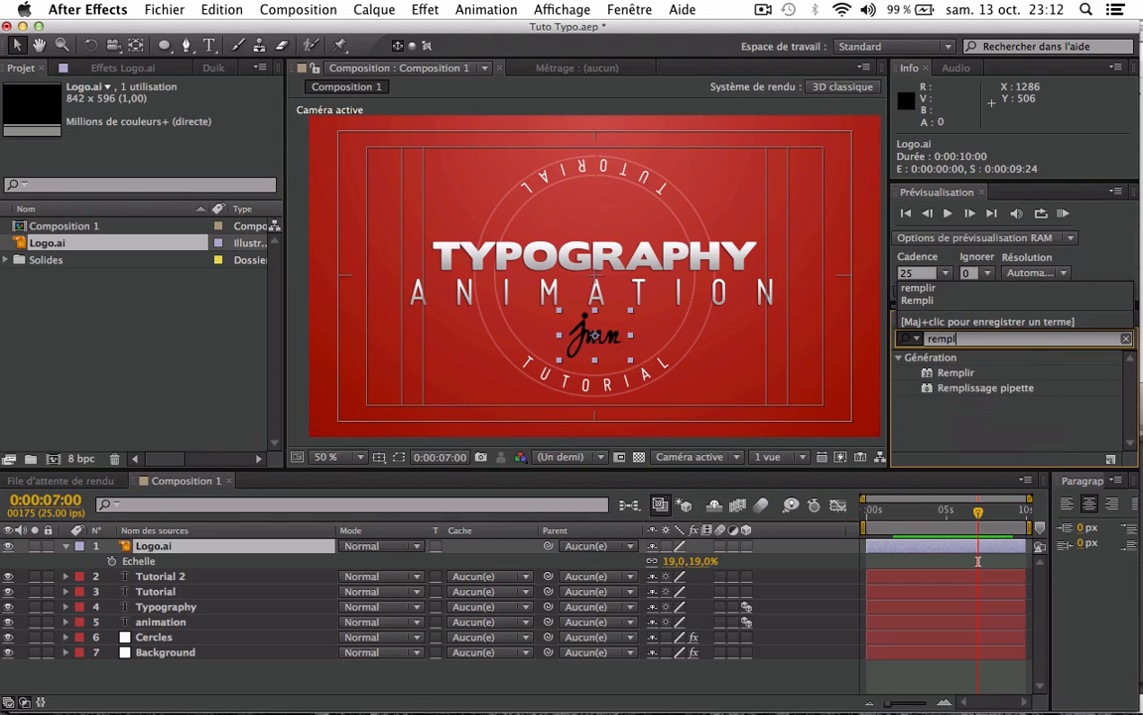
left_click_drag(956, 372, 595, 336)
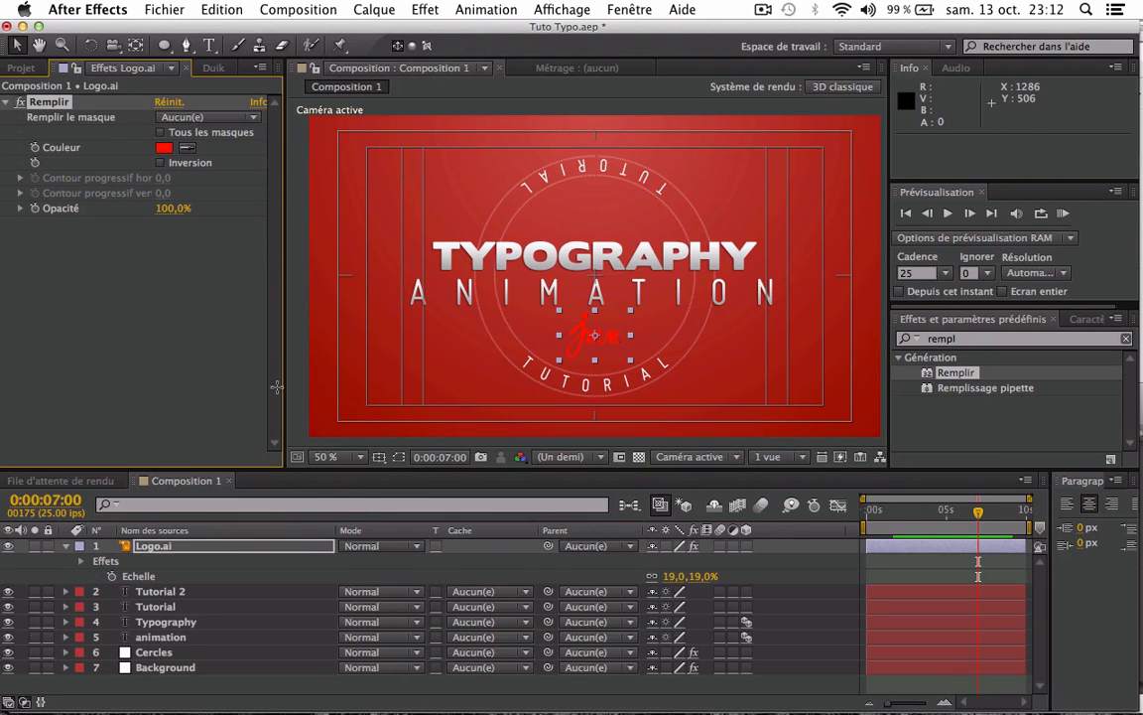
left_click(164, 148)
left_click_drag(220, 492, 161, 455)
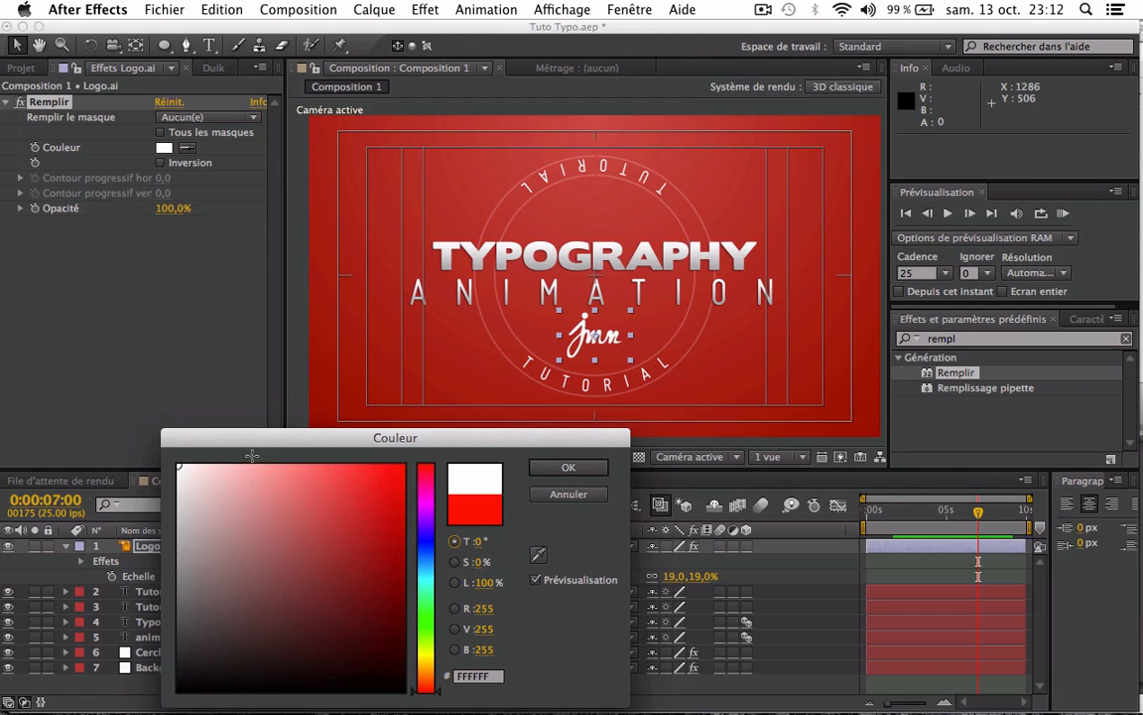
left_click(568, 466)
- Begin a Pen tool mask on the Logo.ai layer, tracing the j's upstroke, its dot and the downstroke
left_click(257, 665)
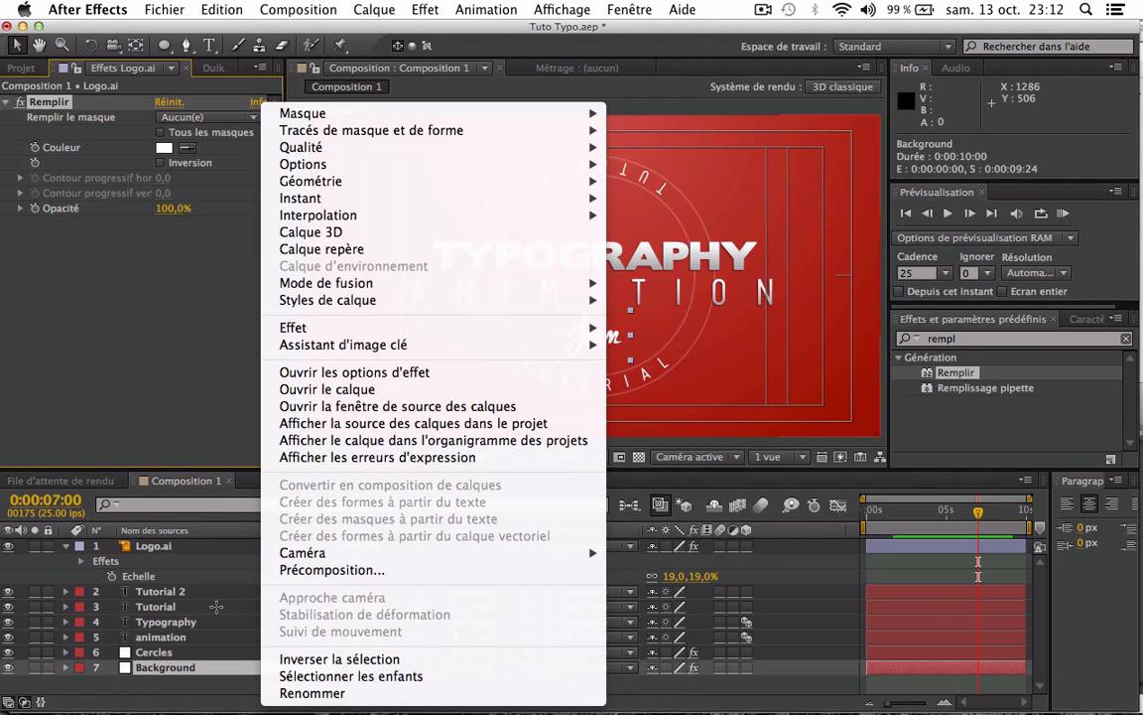
right_click(257, 661)
left_click(138, 545)
left_click(137, 544)
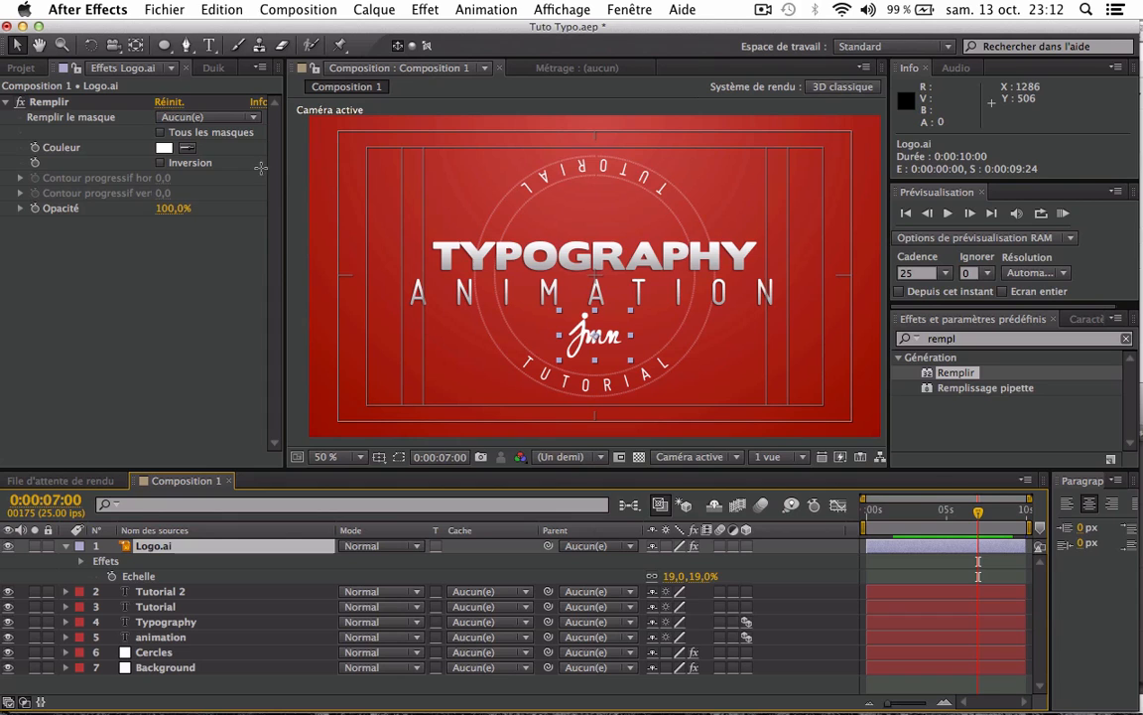
left_click(186, 45)
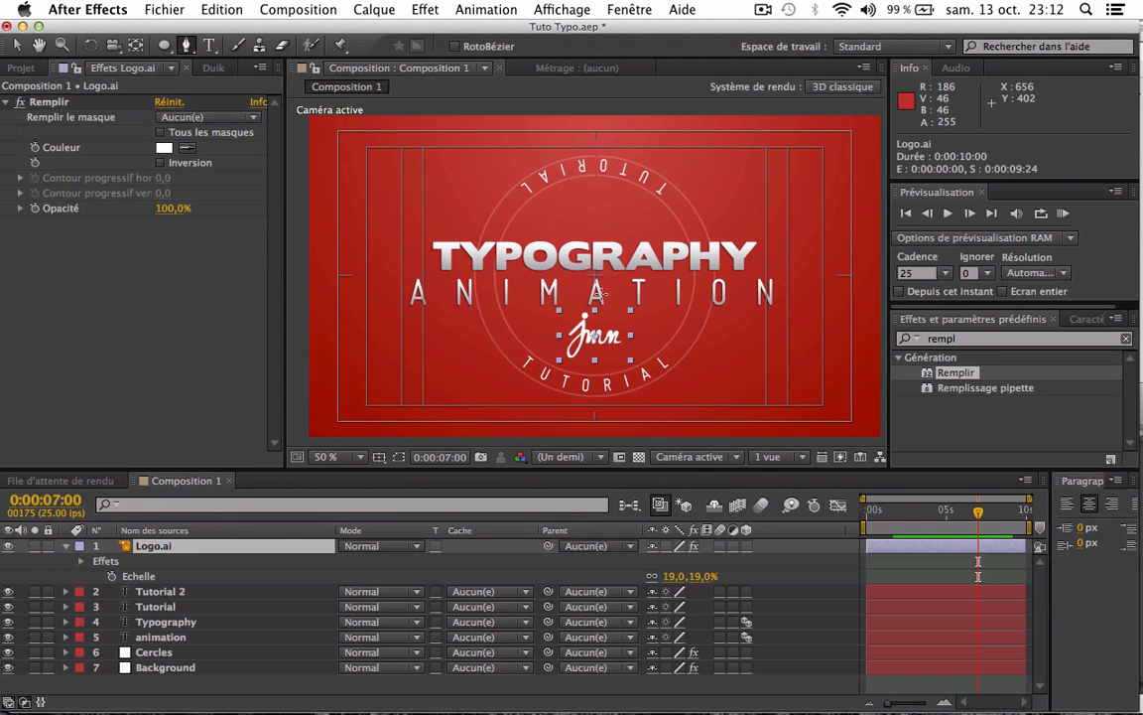
scroll(601, 293, "up", 2)
scroll(600, 293, "down", 5)
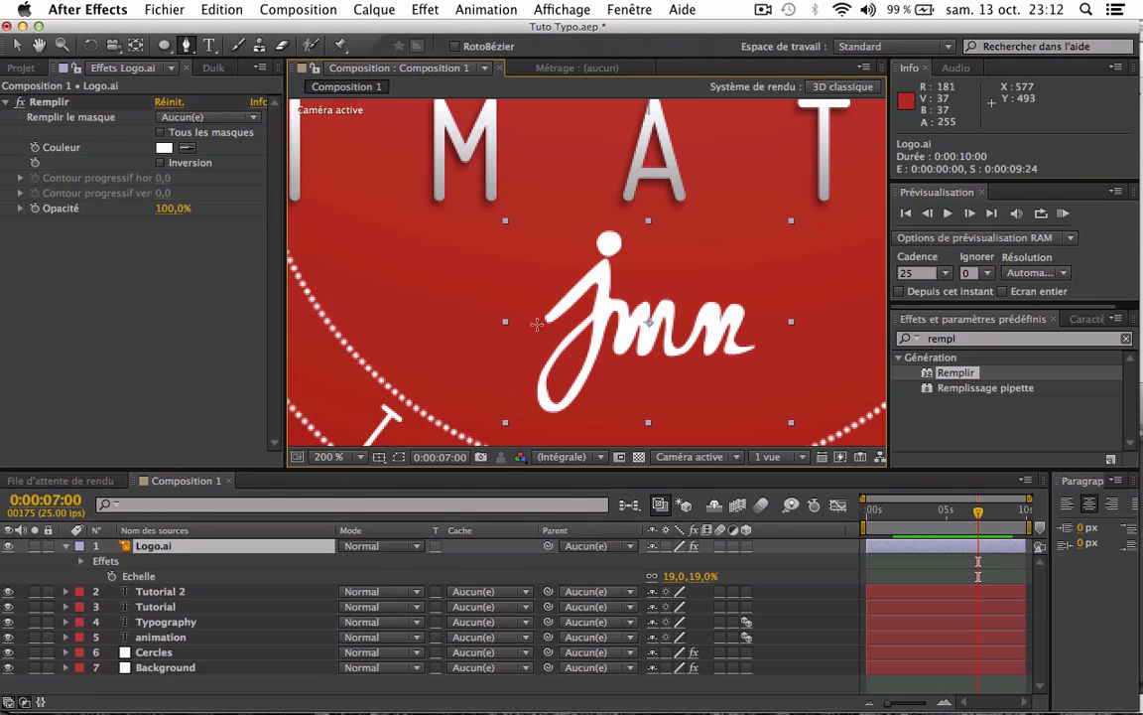
left_click(535, 324)
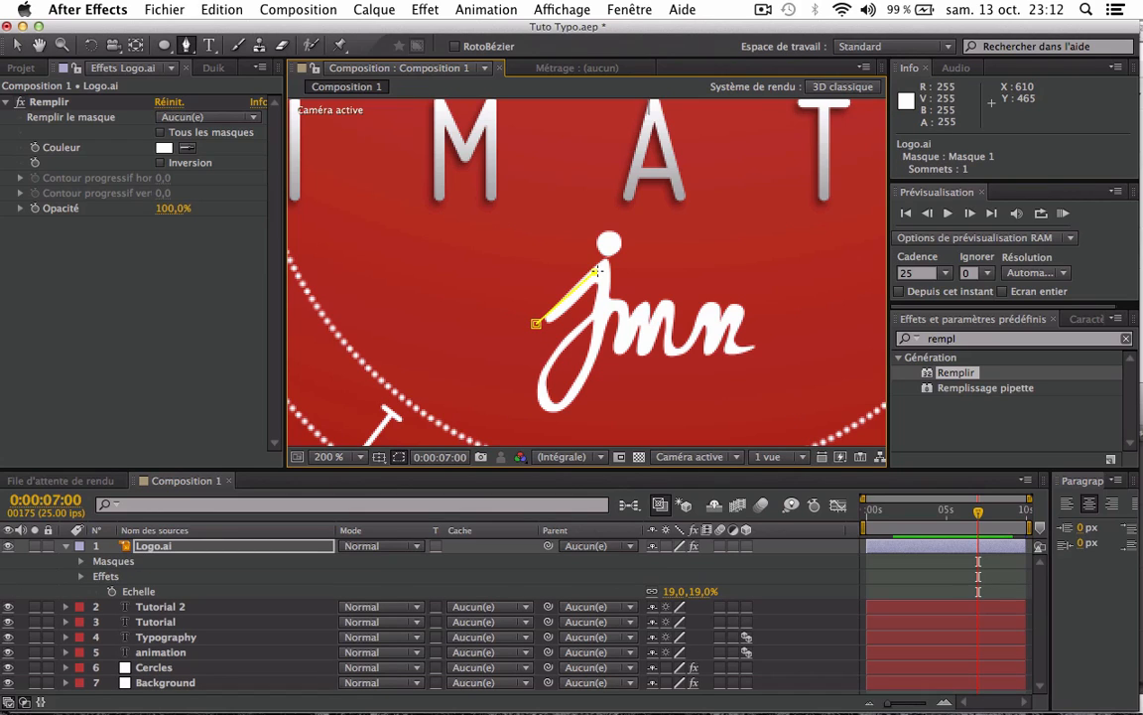
left_click(612, 243)
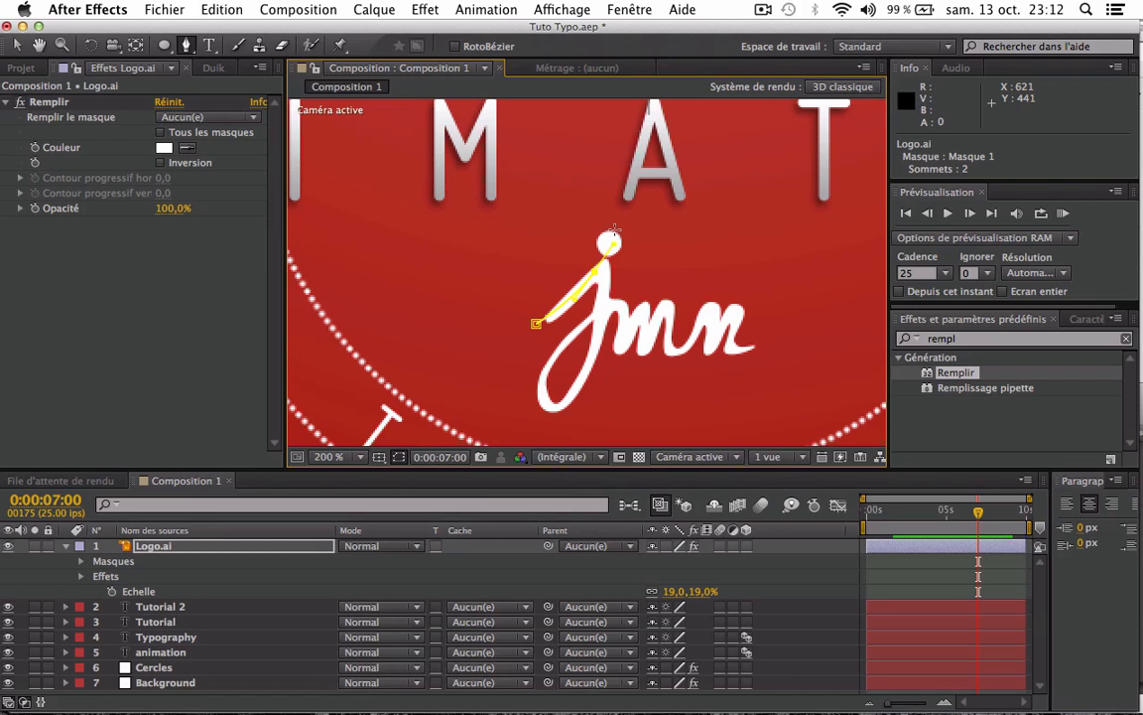
left_click_drag(604, 283, 599, 311)
key("super+z")
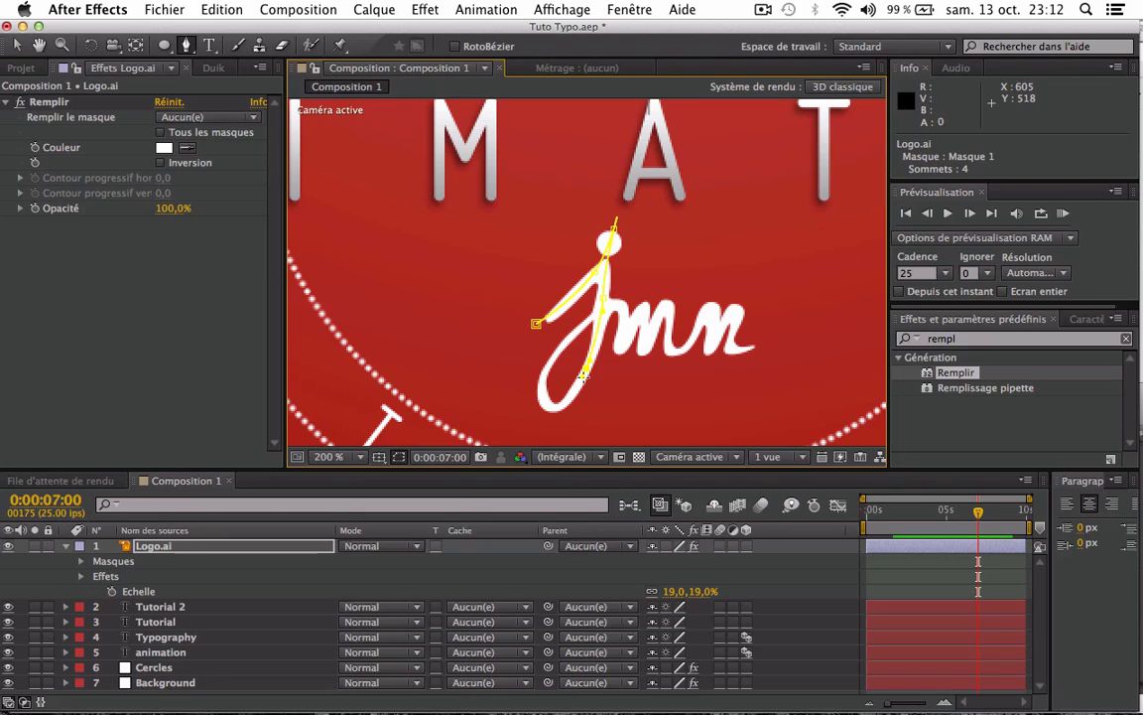
- Continue the mask path around the j's lower loop and back up to the start of the m
left_click(551, 405)
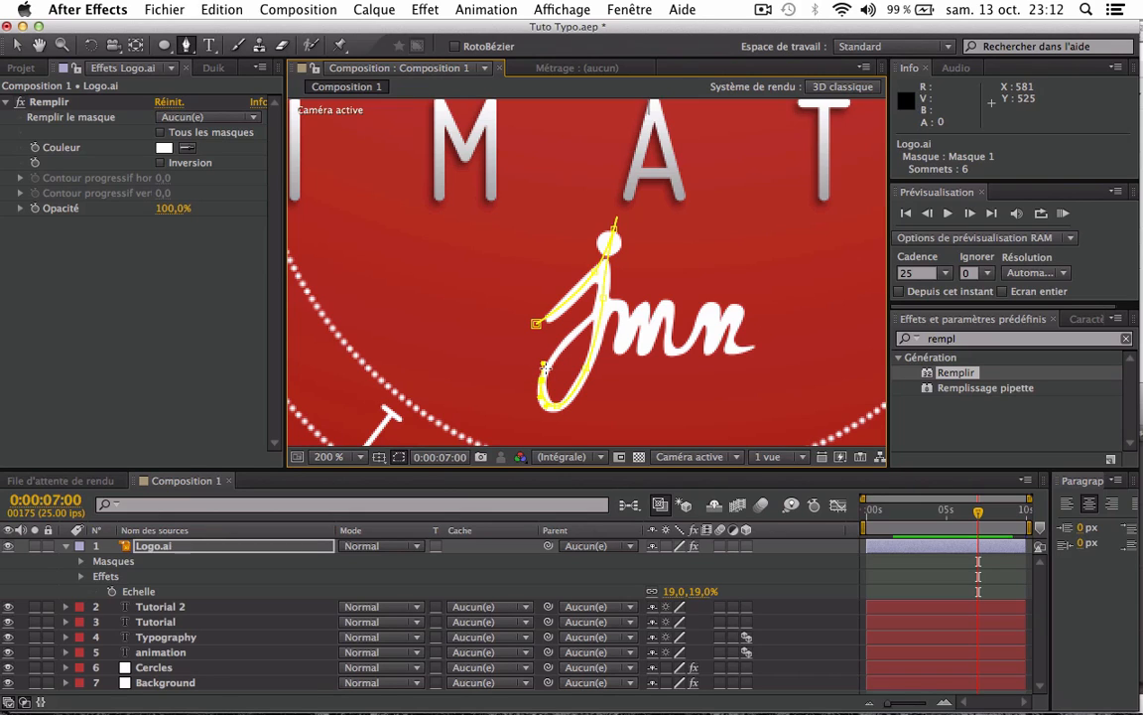
left_click_drag(603, 297, 615, 300)
key("super+z")
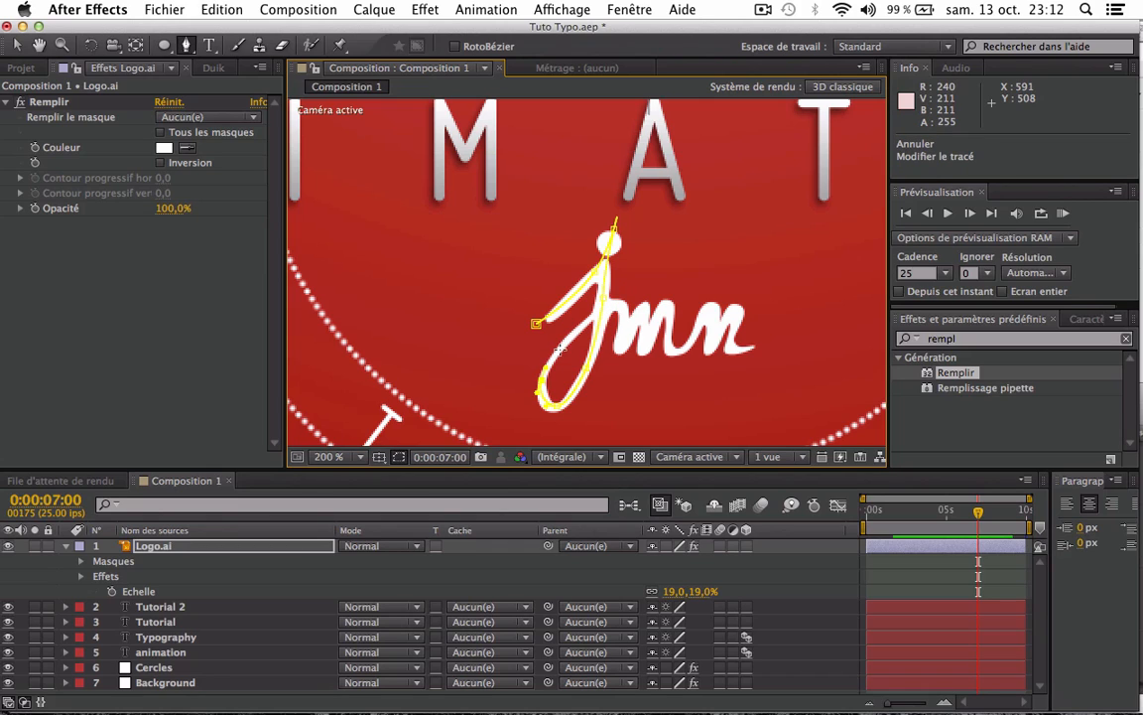
left_click_drag(568, 341, 621, 327)
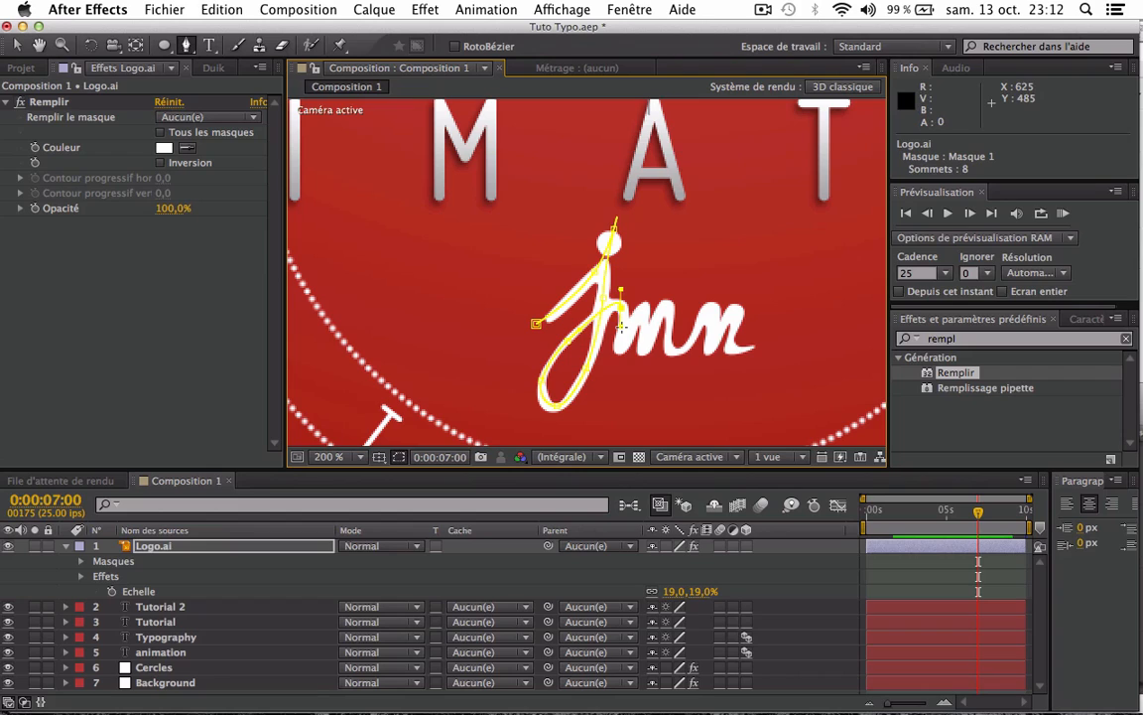
- Extend the mask path along the m and n strokes and end it, left open, just beyond the n's tail
left_click(622, 345)
left_click(643, 319)
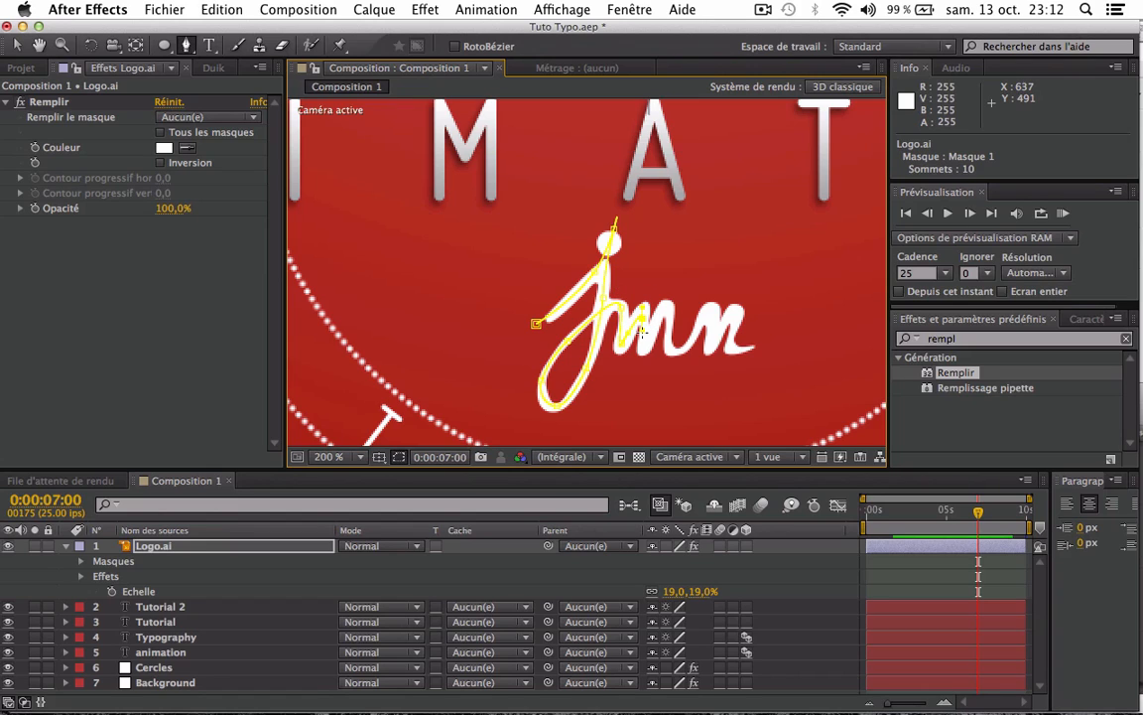
left_click(642, 333)
left_click(666, 326)
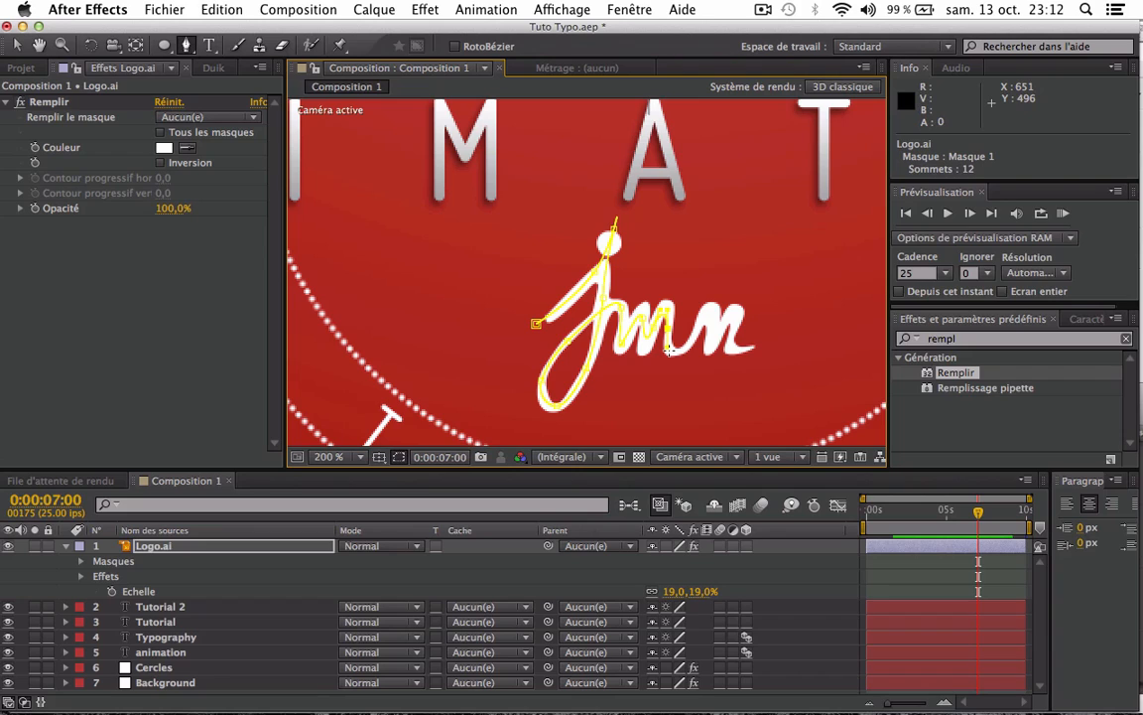
mouse_move(695, 332)
left_mouse_down()
mouse_move(713, 297)
mouse_move(712, 347)
left_mouse_up()
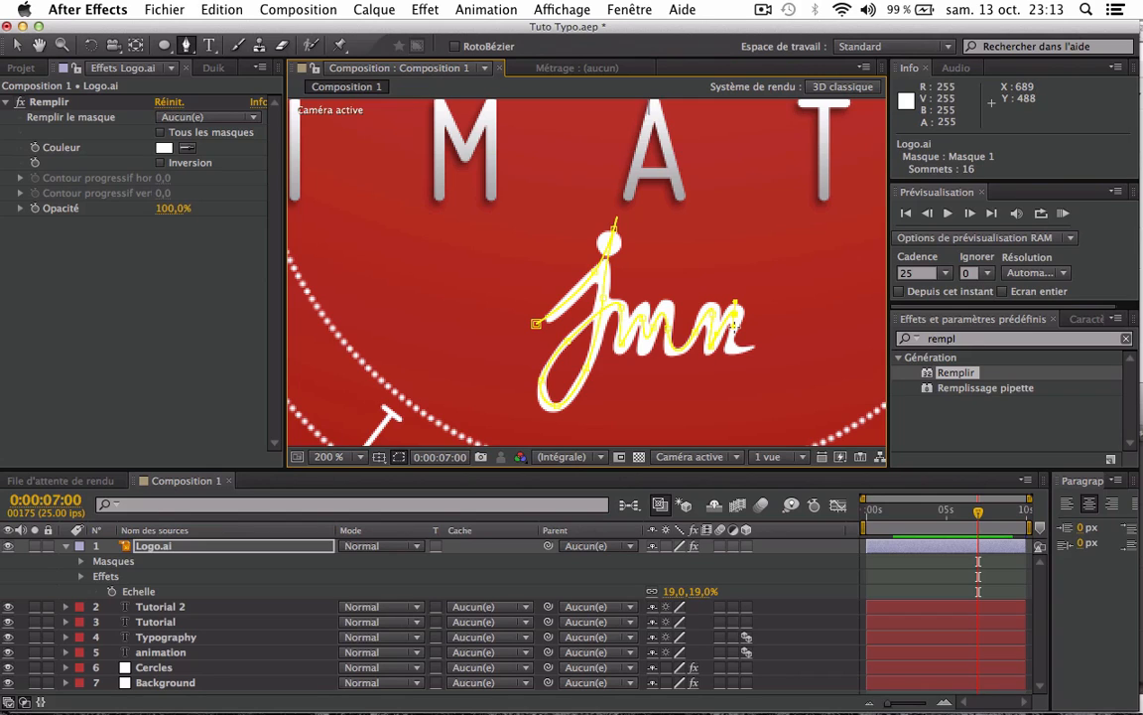
left_click(730, 344)
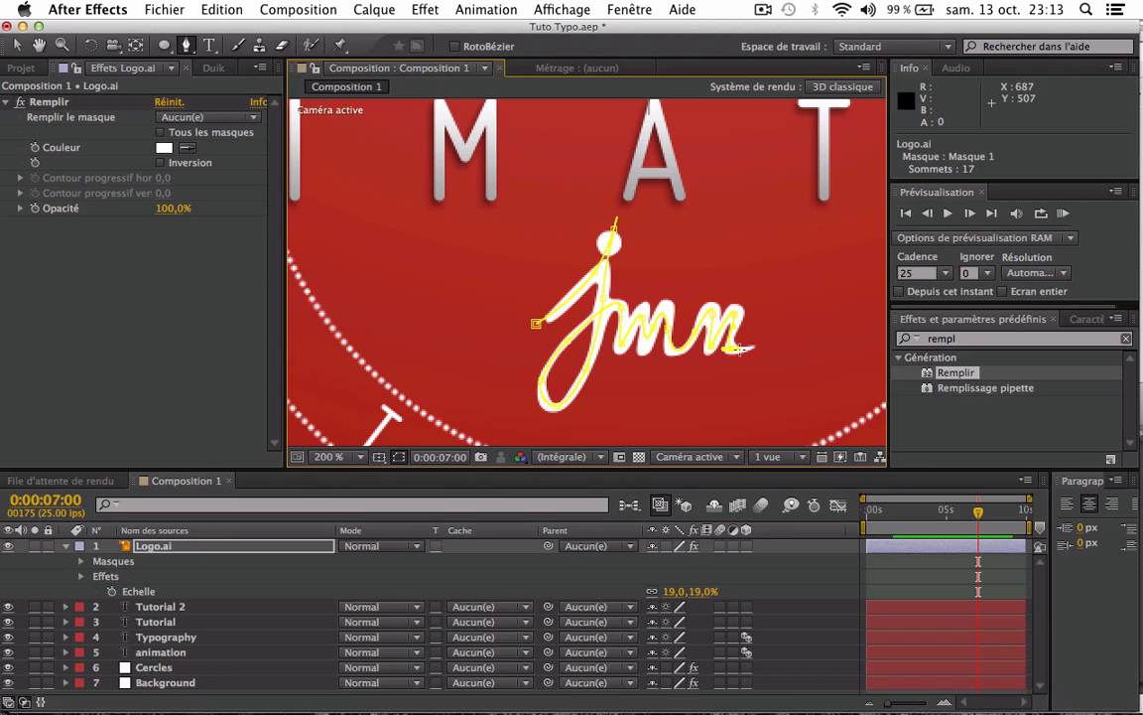
left_click(772, 344)
left_click(422, 583)
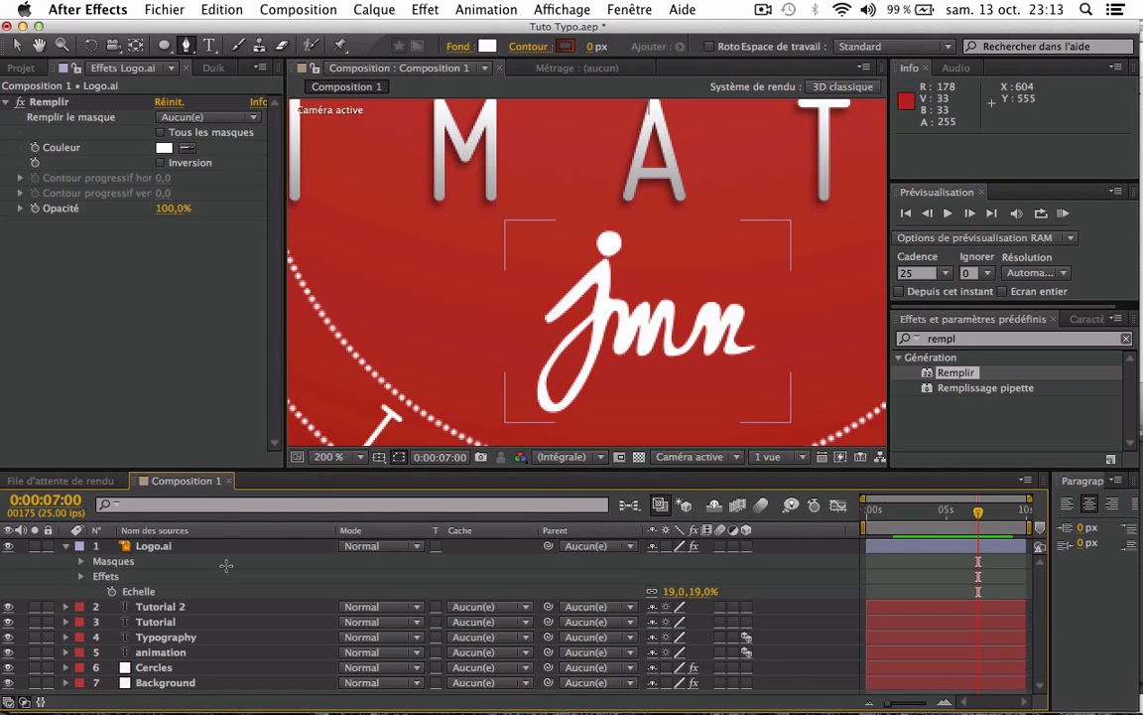
- Show the properties of Masque 1 on the Logo.ai layer
left_click(179, 546)
left_click(82, 561)
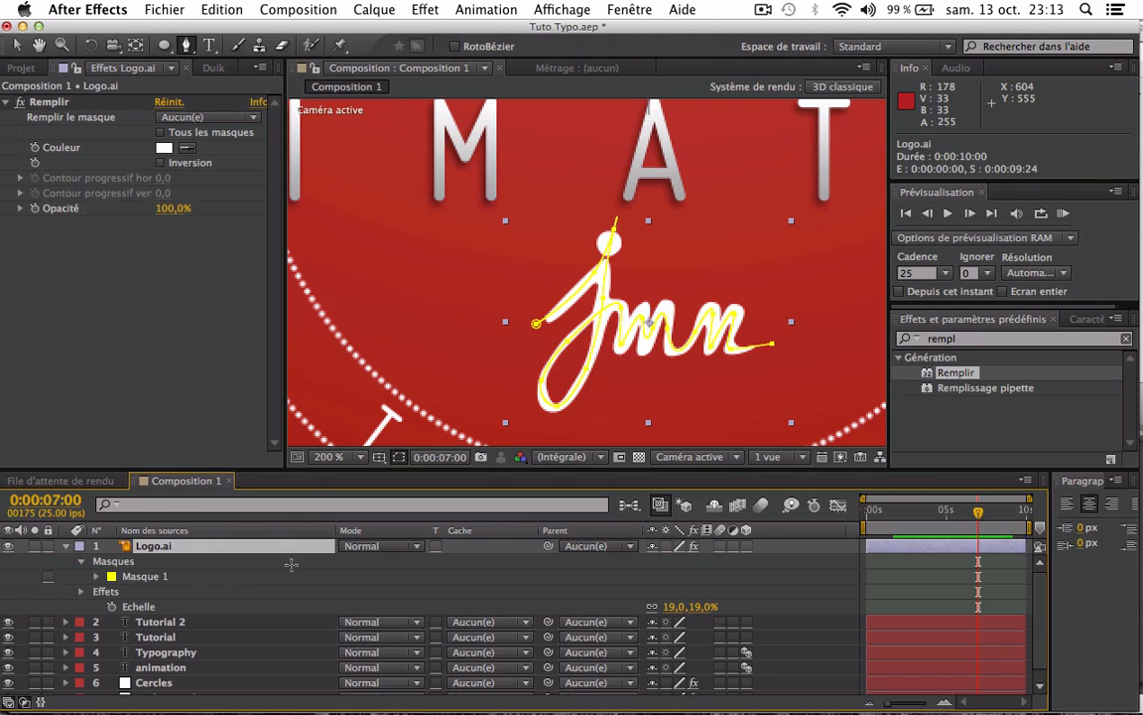
left_click(96, 576)
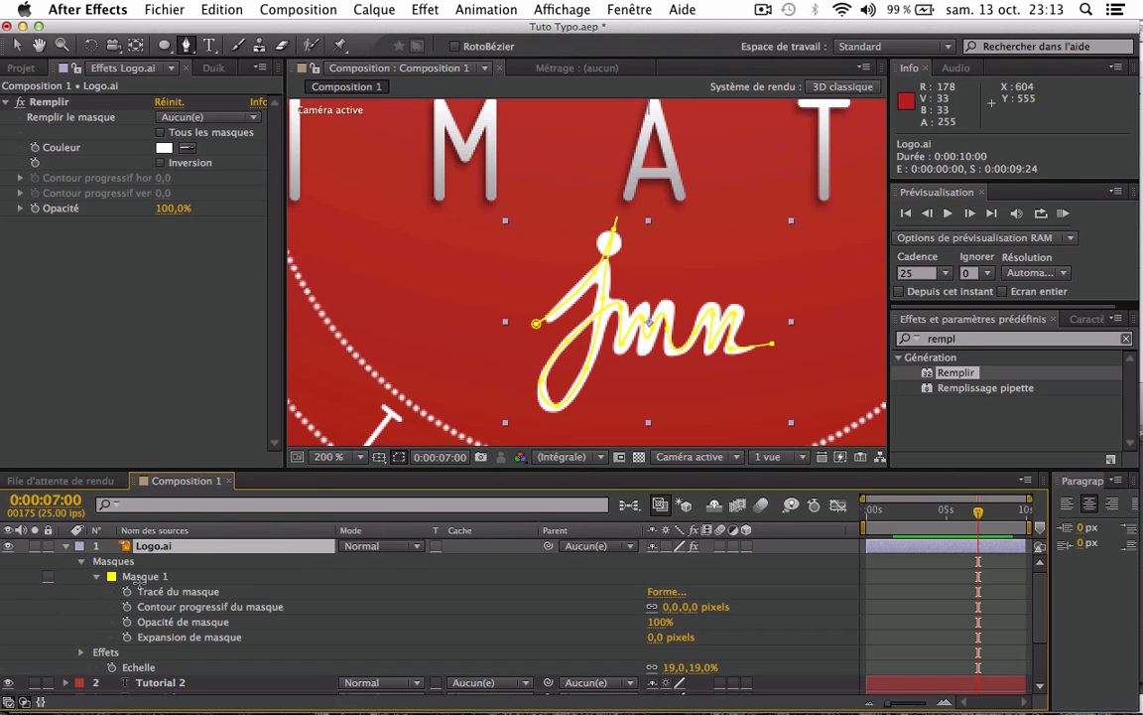
- Apply the Trait effect to the Logo.ai layer and collapse the Remplir effect's settings
left_click(134, 576)
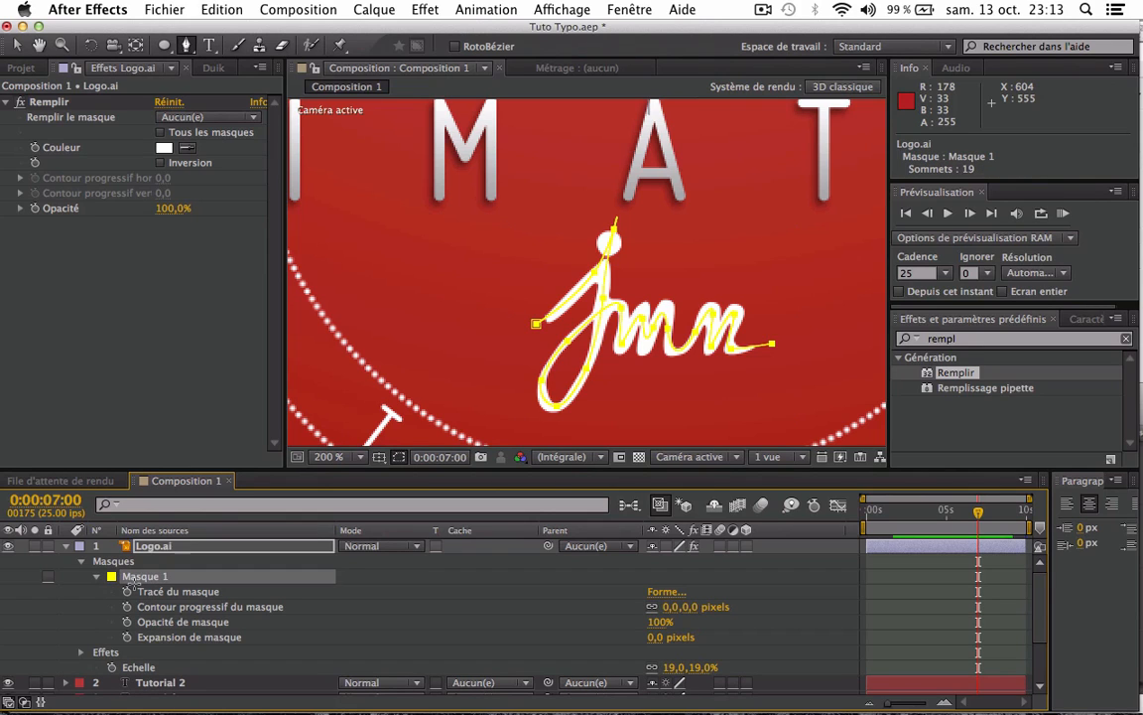
left_click(83, 560)
left_click(65, 546)
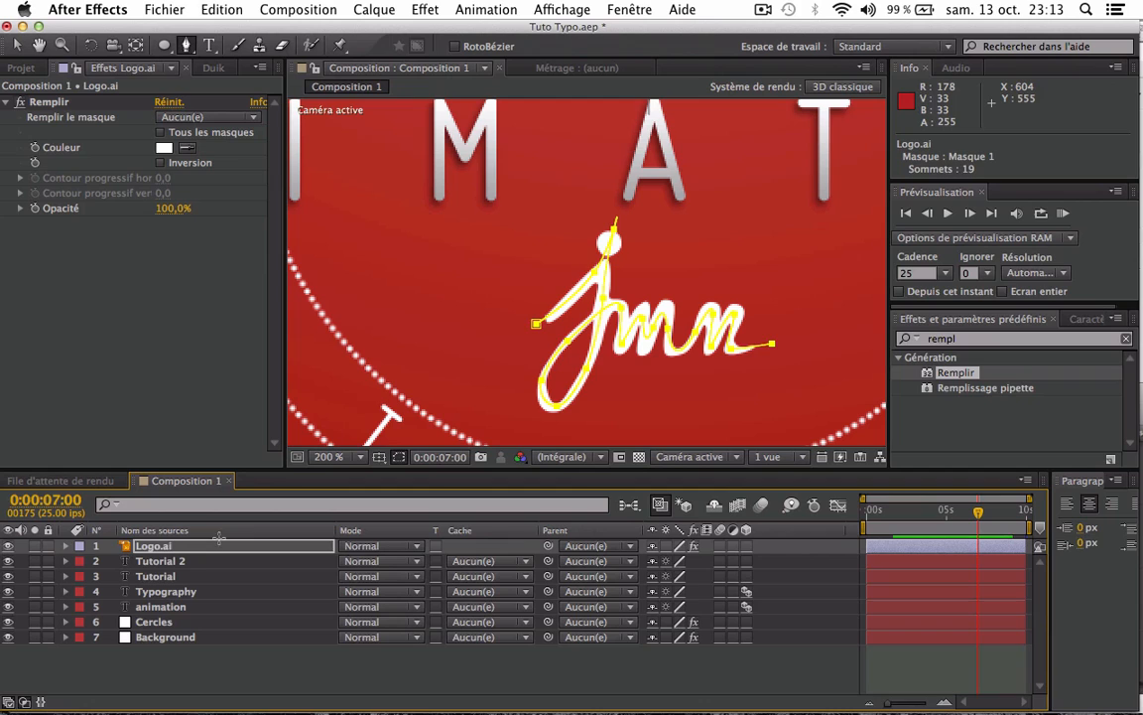
left_click(987, 339)
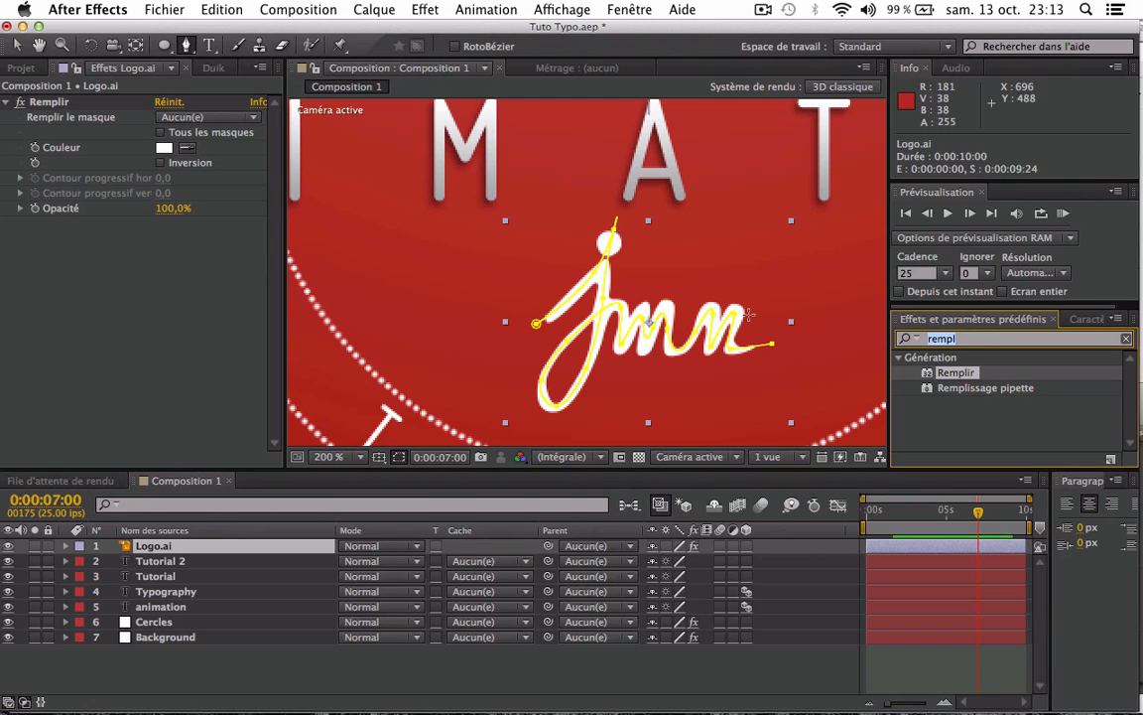
type("trait")
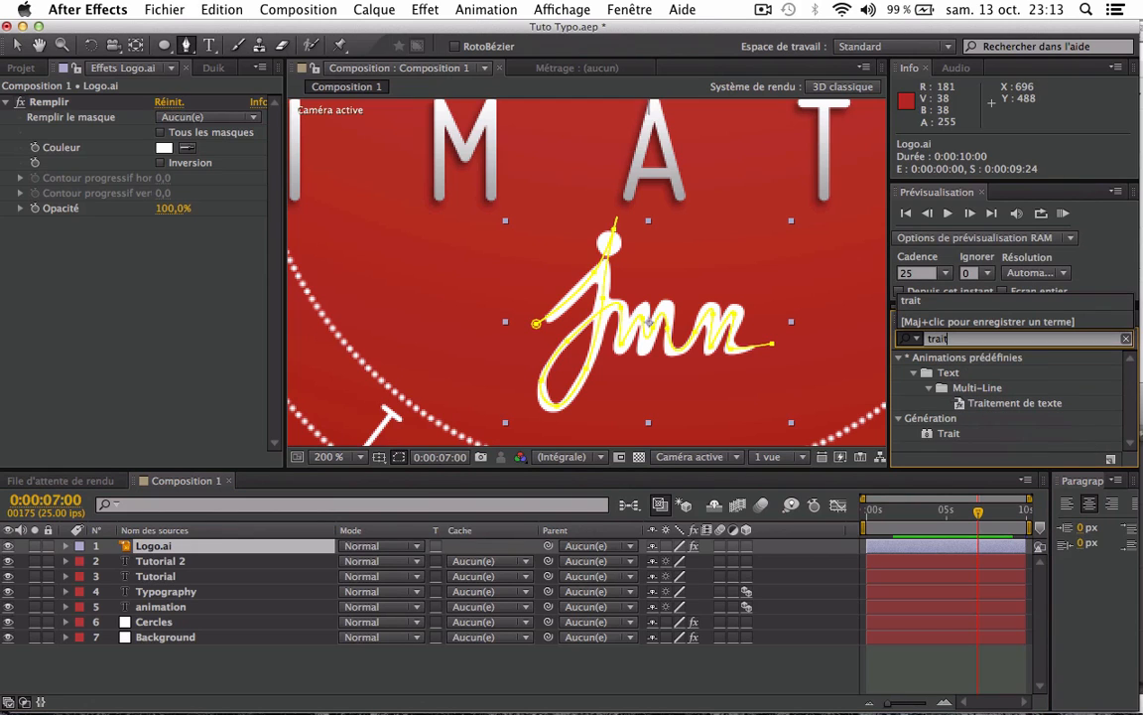
left_click_drag(940, 431, 119, 243)
left_click(5, 100)
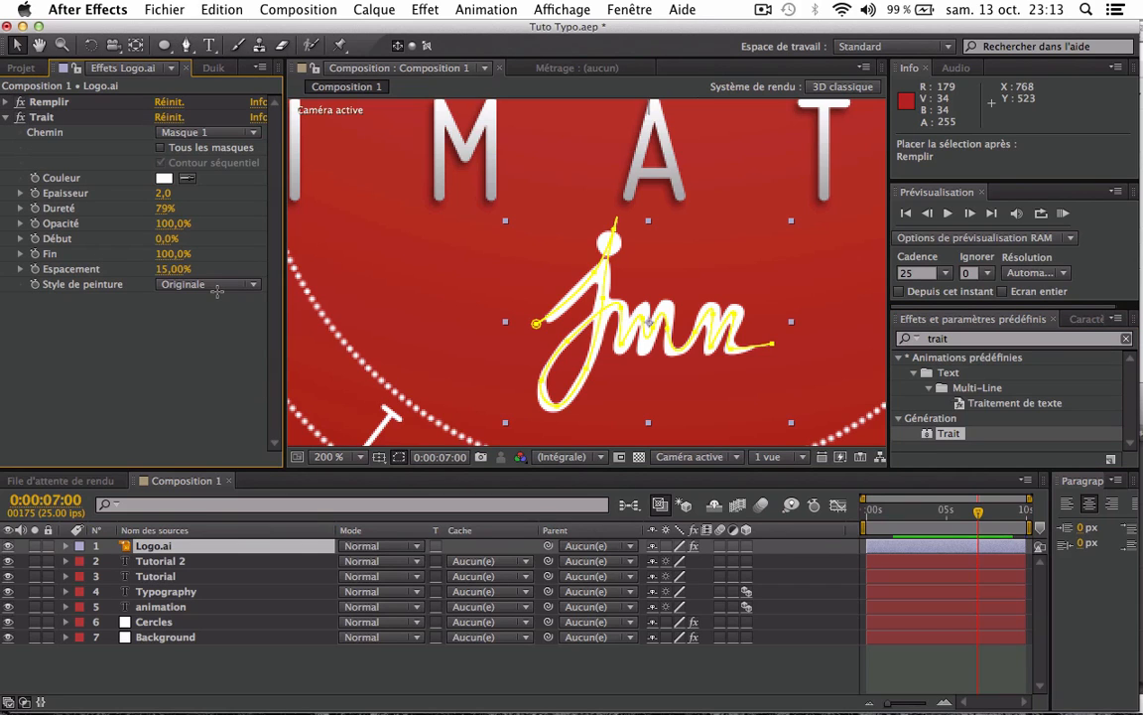
- Set the Trait effect's Style de peinture to Afficher originale
left_click(216, 285)
left_click(213, 337)
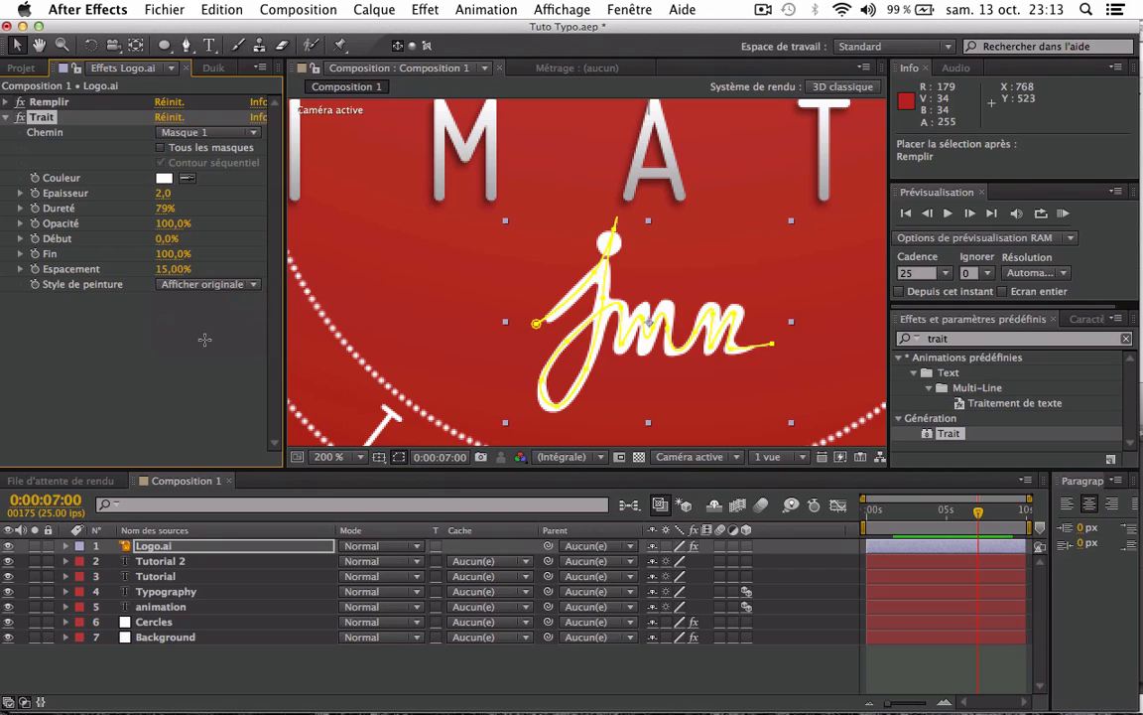
left_click(299, 667)
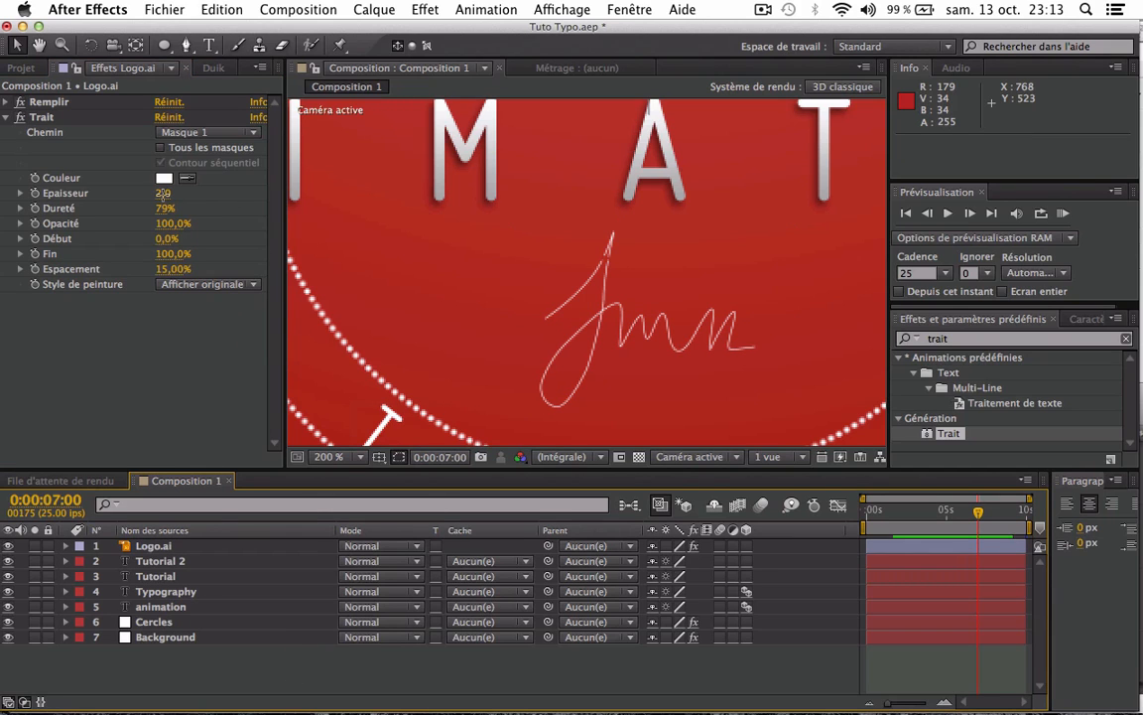
- Set the Trait effect's Epaisseur to 50 and its Fin to 0%
mouse_move(162, 192)
left_mouse_down()
mouse_move(352, 180)
mouse_move(344, 164)
mouse_move(537, 158)
mouse_move(669, 171)
left_mouse_up()
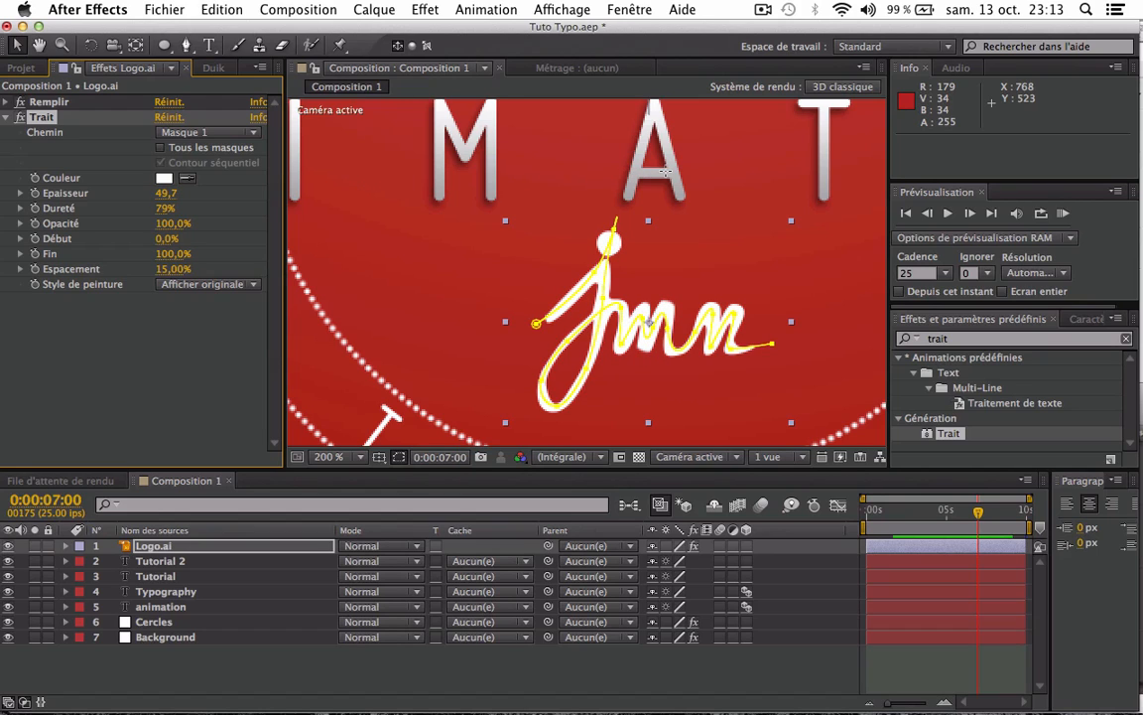
left_click(171, 192)
type("50")
key("Return")
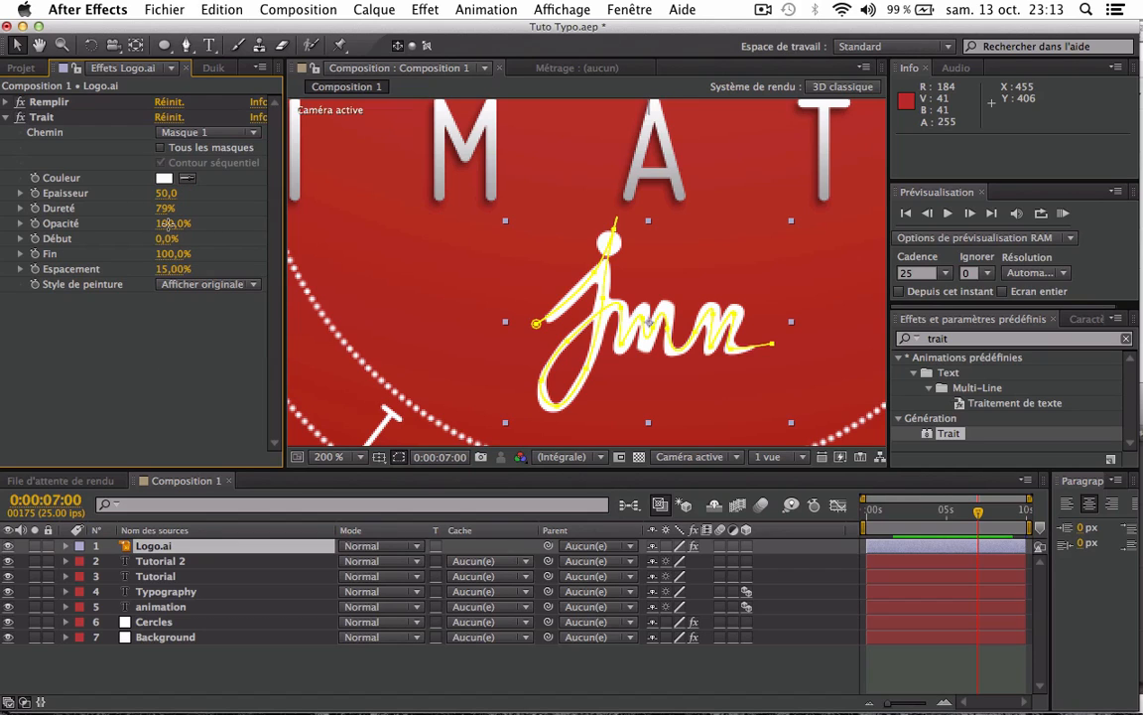
mouse_move(163, 239)
left_mouse_down()
mouse_move(169, 212)
mouse_move(190, 210)
mouse_move(211, 229)
mouse_move(226, 204)
mouse_move(167, 212)
mouse_move(170, 225)
mouse_move(155, 205)
mouse_move(187, 204)
mouse_move(162, 226)
mouse_move(139, 208)
mouse_move(97, 211)
mouse_move(171, 254)
left_mouse_up()
left_click_drag(65, 253, 4, 260)
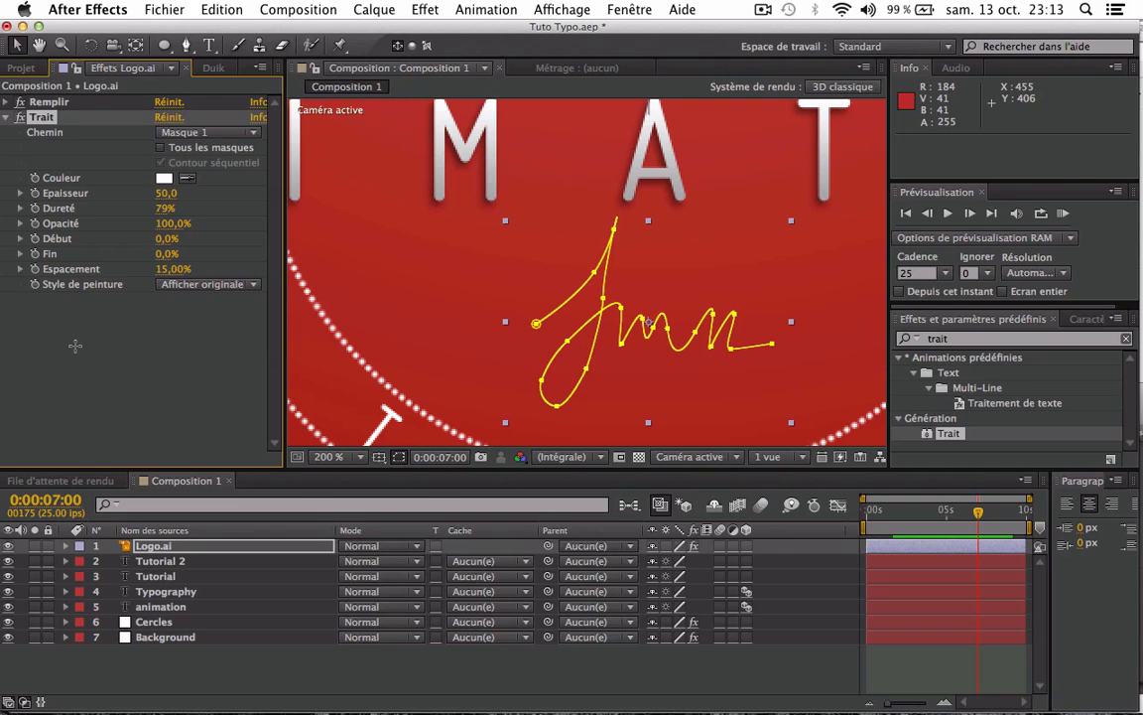
- Start keyframing the Trait effect's Début on Logo.ai at 0:00:01:14 with a value of 0%
left_click(973, 510)
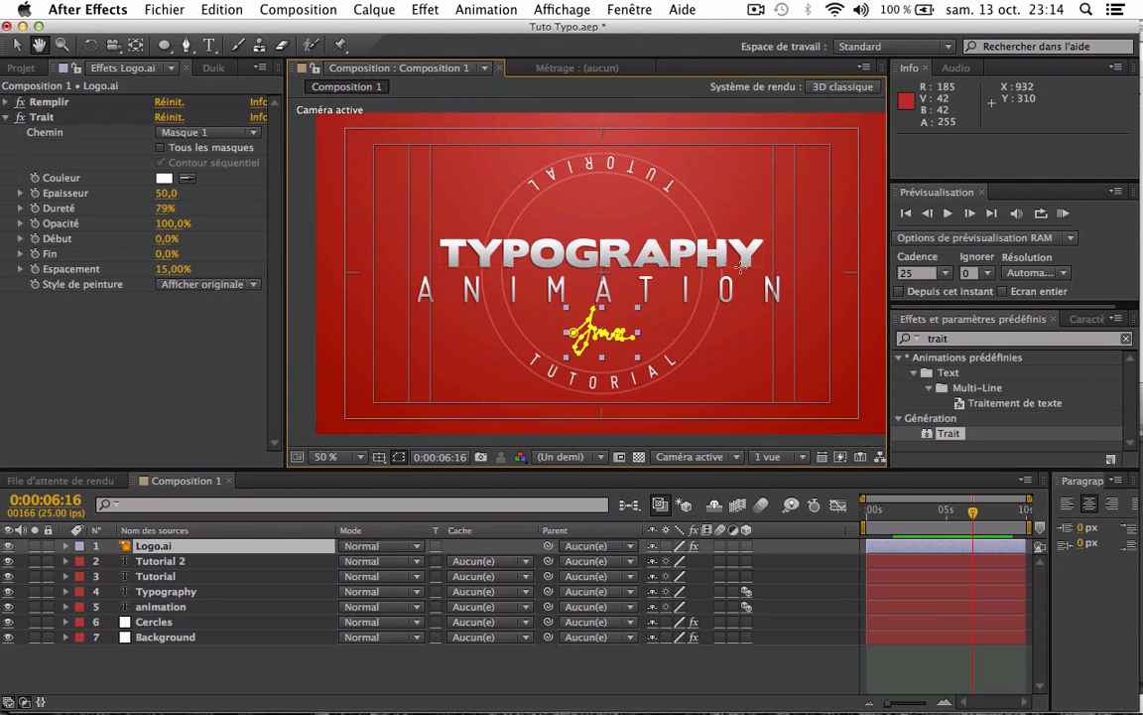
left_click_drag(972, 511, 893, 512)
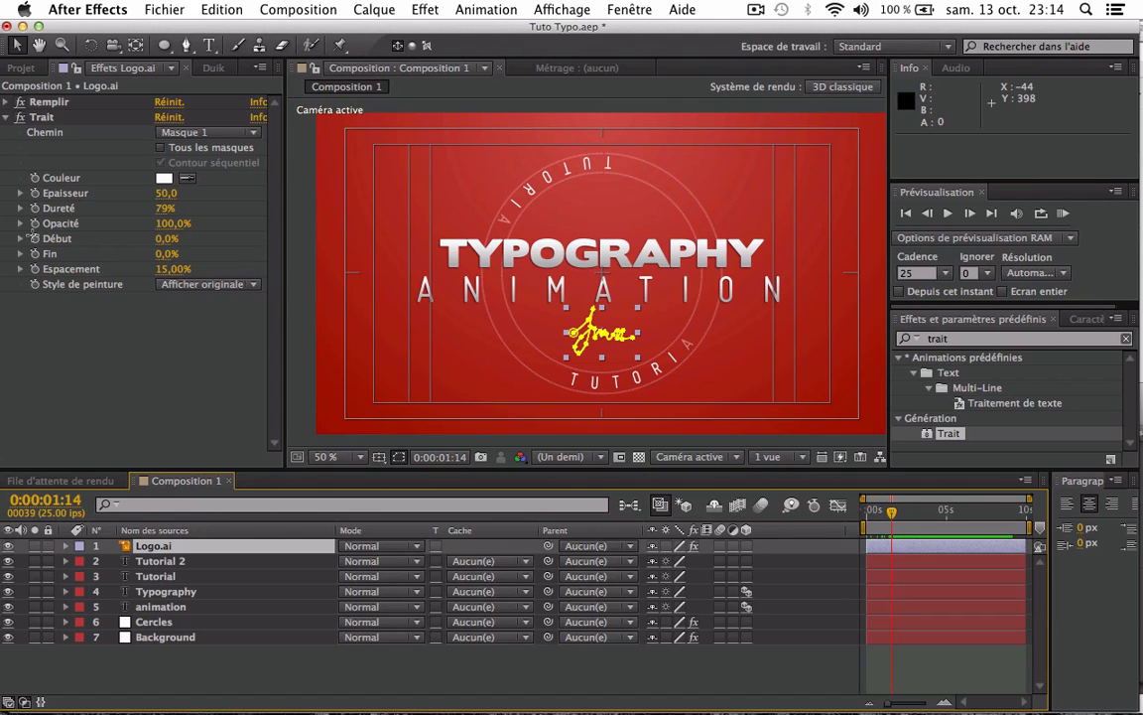
left_click(34, 238)
- Keyframe the Trait effect's Début at 100% at 0:00:01:23 and preview the logo's handwriting reveal
key("Page_Down")
key("Page_Down")
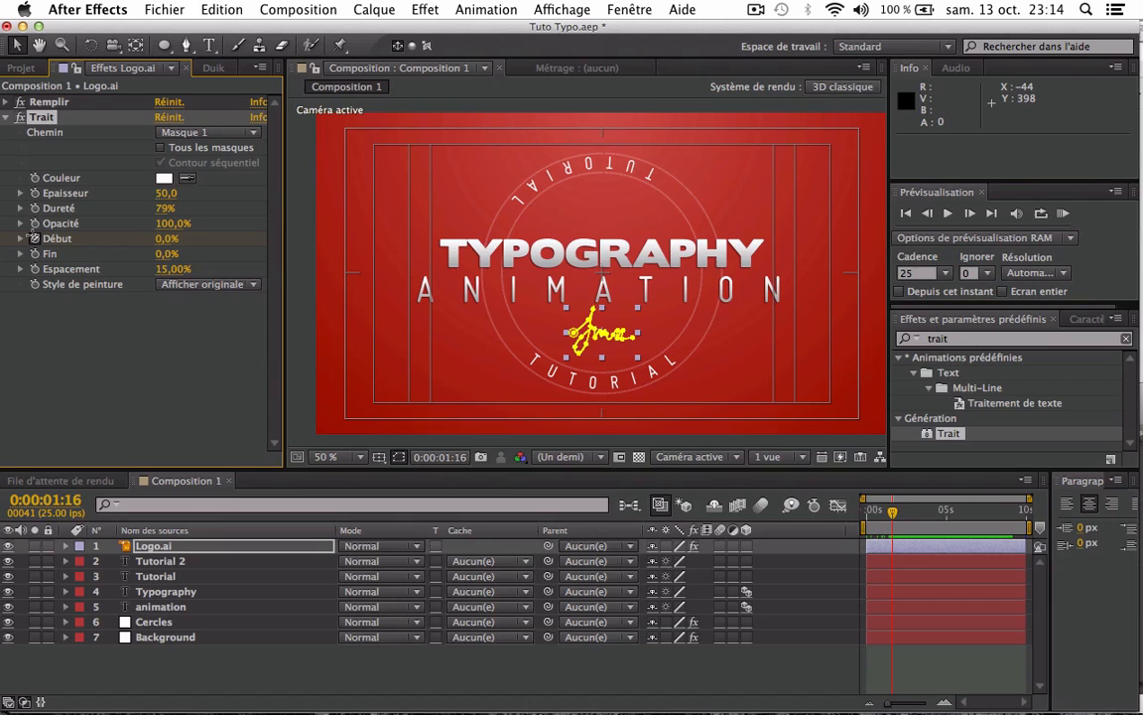
key("Page_Down")
key("Page_Down")
key("Page_Down")
key("Page_Down")
key("Page_Down")
key("Page_Down")
left_click(33, 238)
left_click_drag(162, 237, 395, 240)
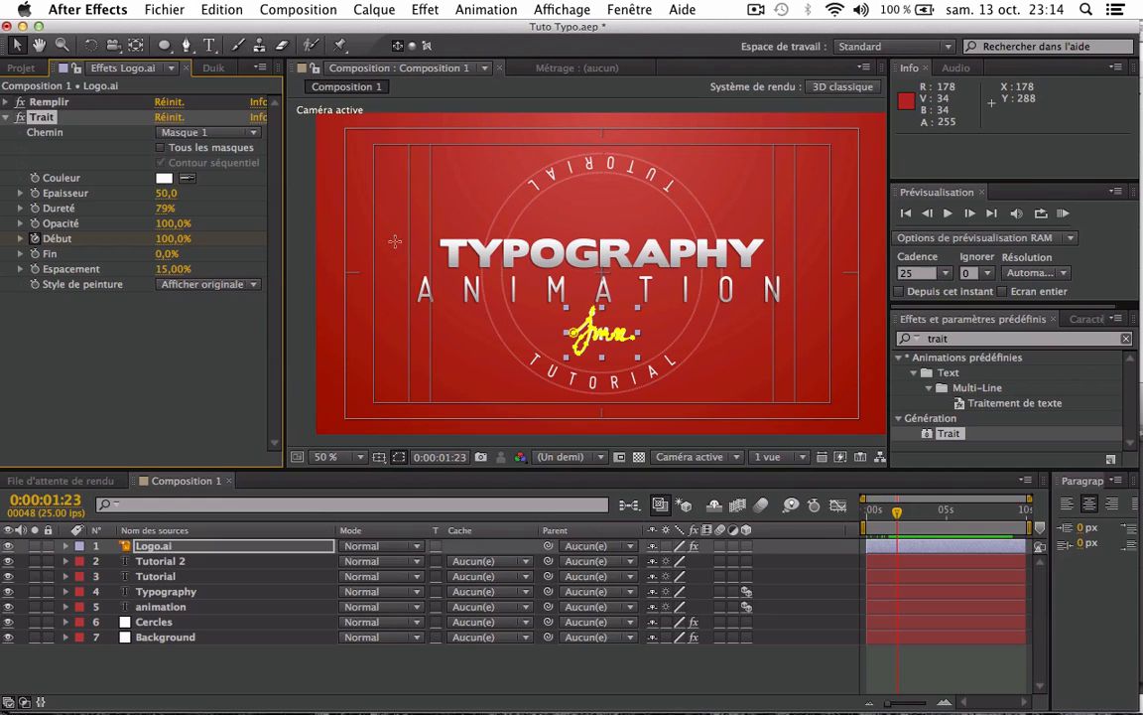
left_click(458, 683)
key("KP_0")
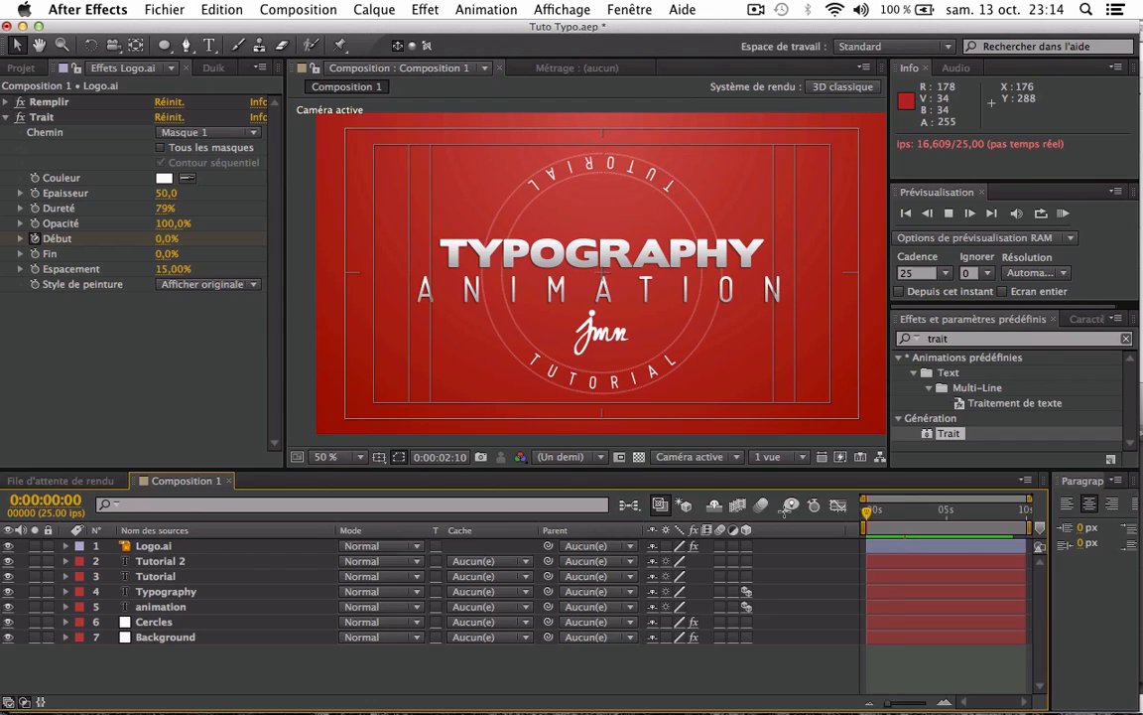
- Keyframe the Trait effect's Début at 0% at 0:00:09:15 to end the logo's exit
left_click(942, 511)
left_click_drag(942, 512, 1018, 512)
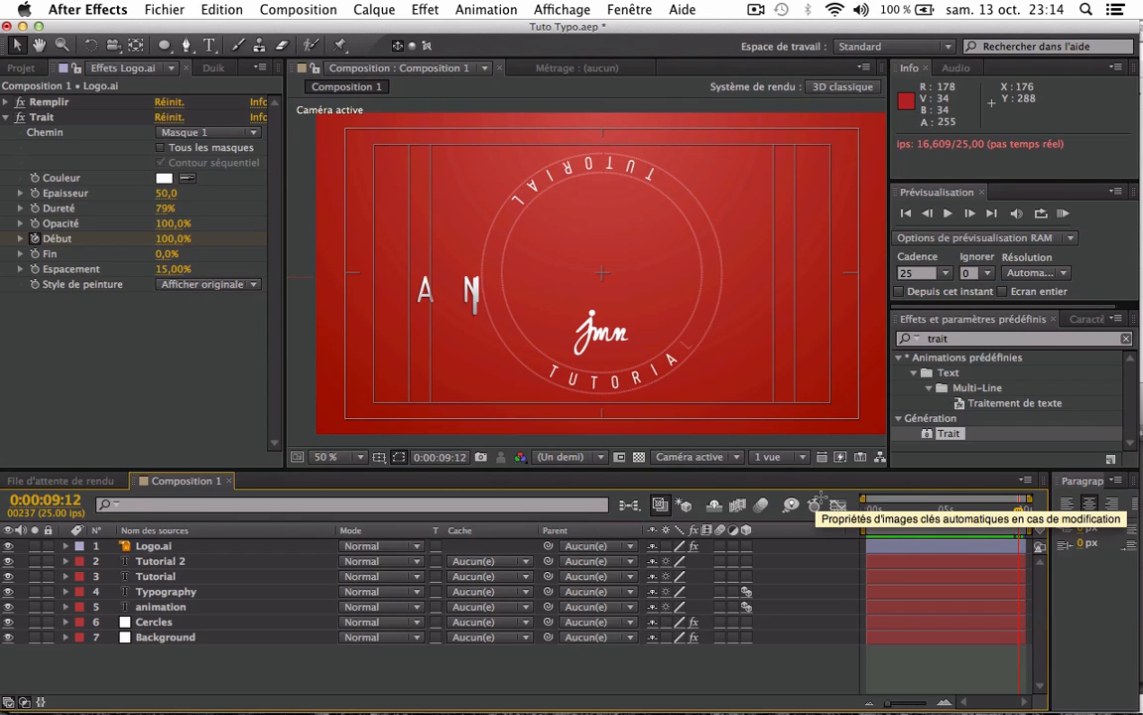
key("Page_Down")
key("Page_Down")
key("Page_Down")
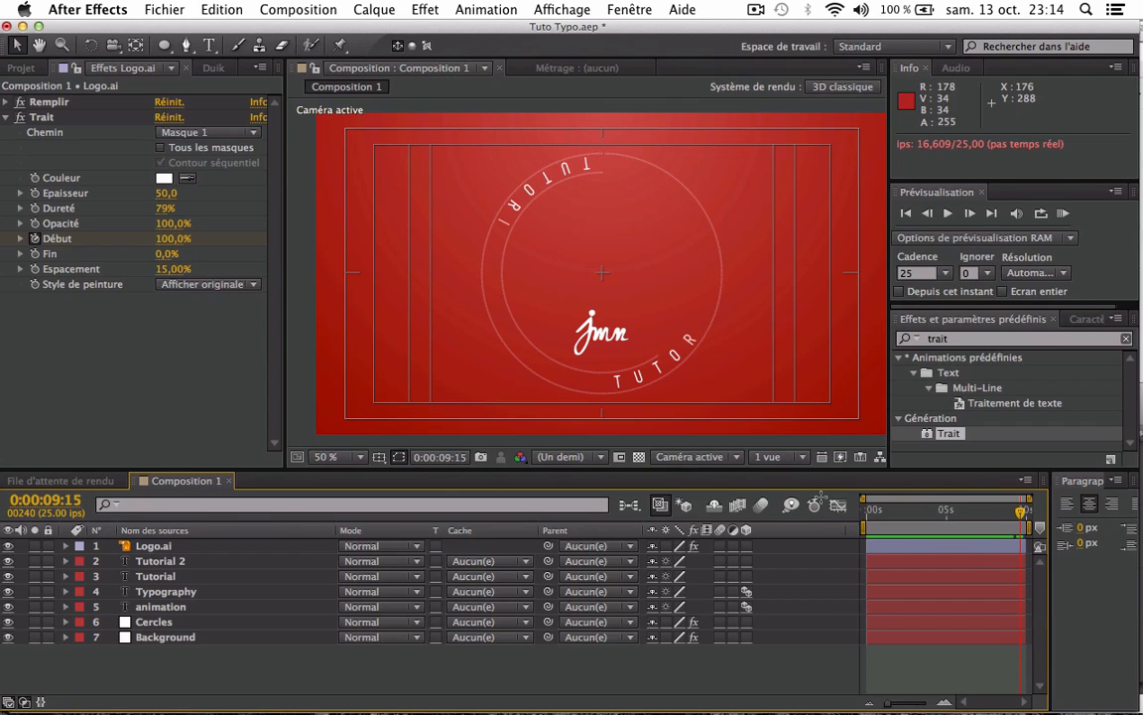
left_click(171, 238)
type("0")
key("Return")
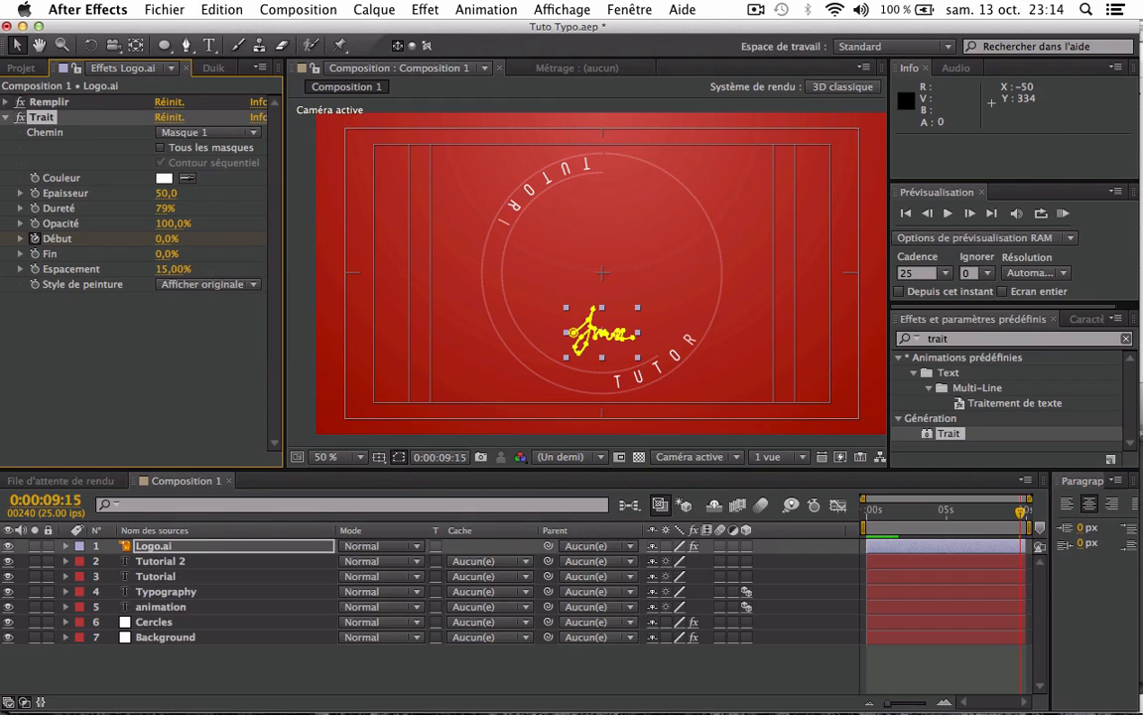
- Keyframe the Trait effect's Début at 100% at 0:00:09:05 to hold the logo until its exit
key("Page_Up")
key("Page_Up")
key("Page_Up")
key("Page_Up")
key("Page_Up")
key("Page_Up")
key("Page_Up")
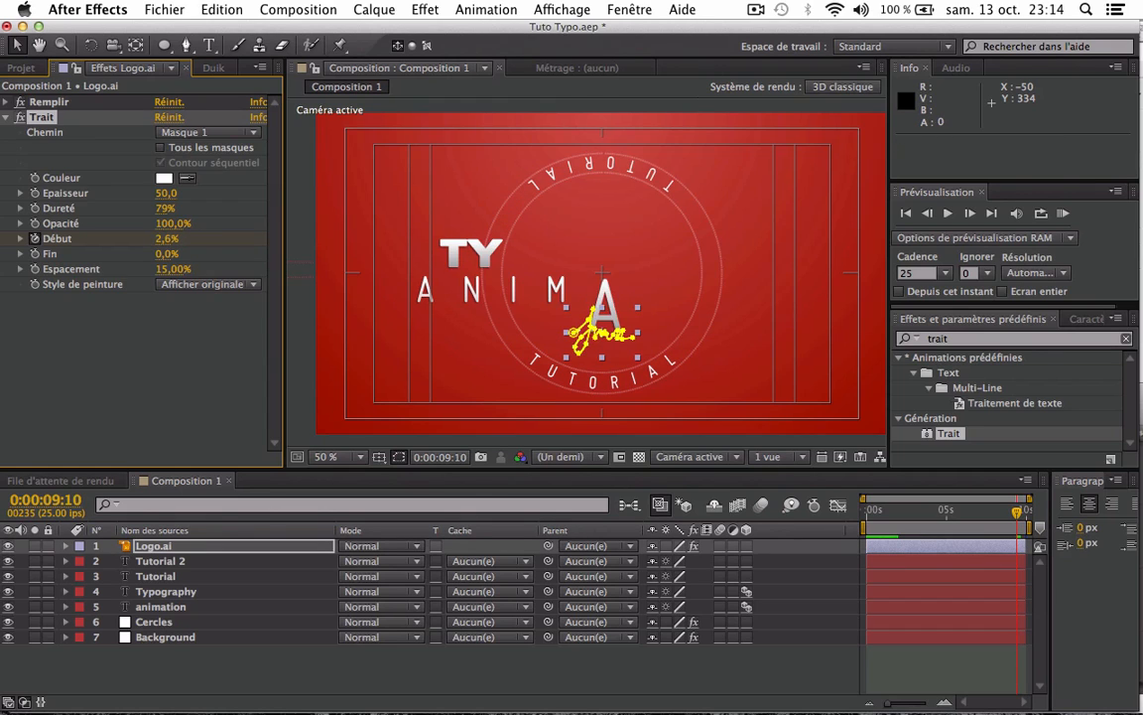
key("Page_Up")
key("Page_Up")
key("Page_Up")
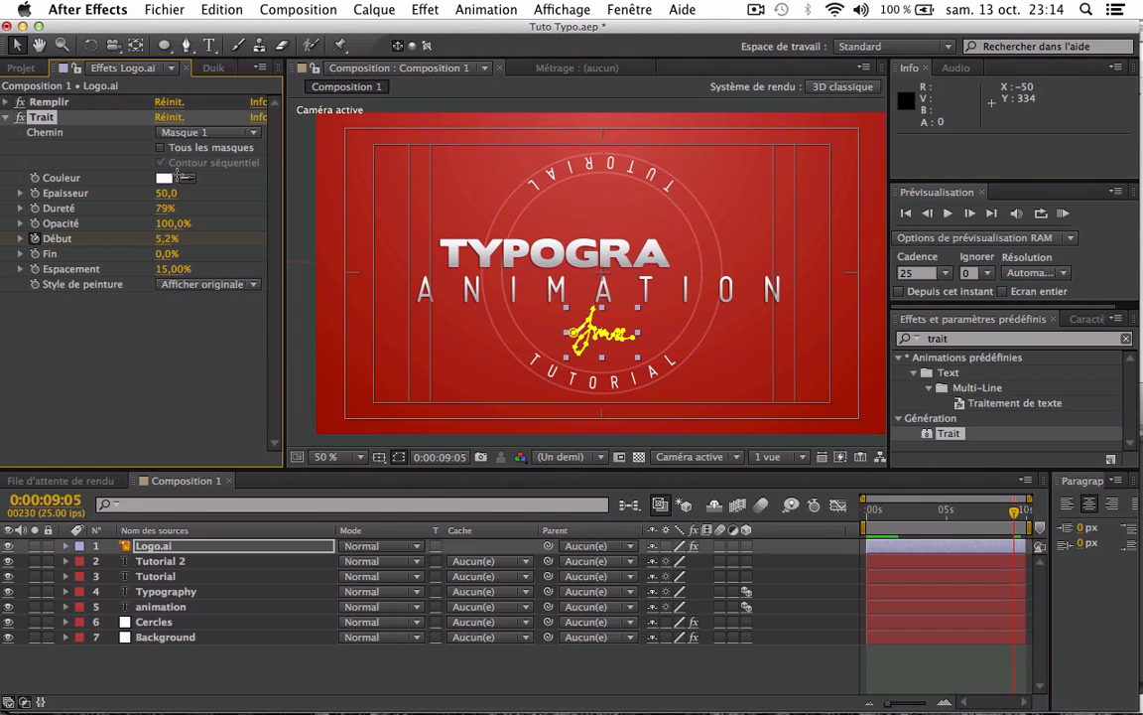
left_click_drag(164, 237, 330, 247)
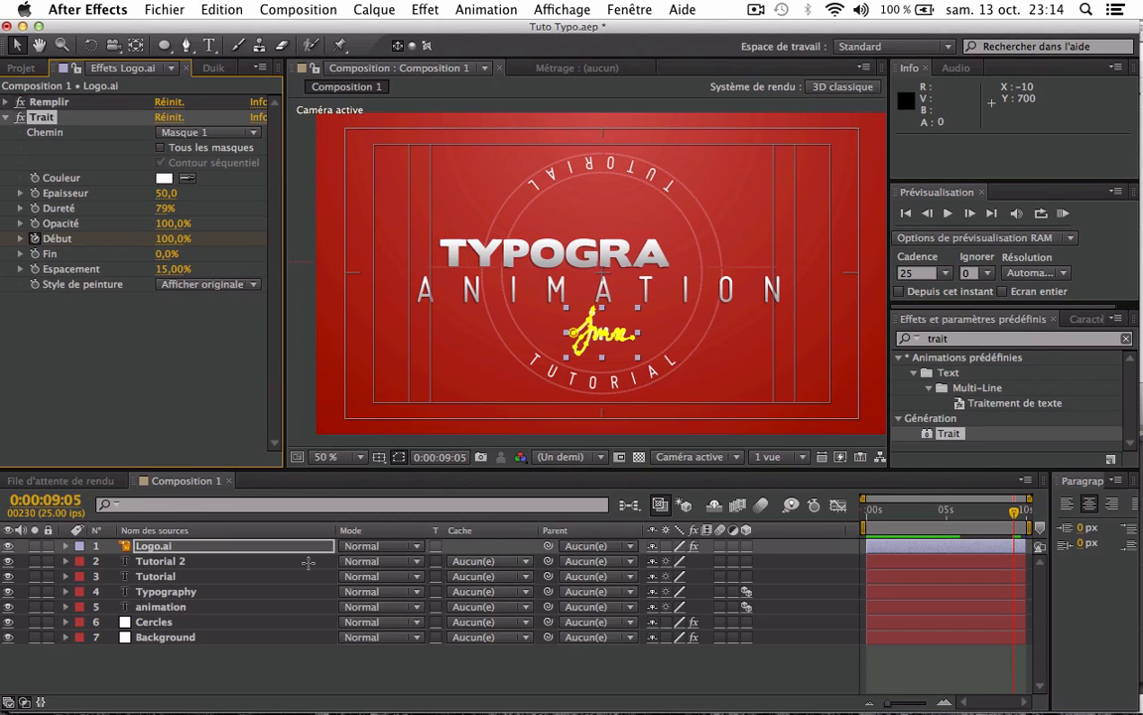
- Preview the composition through the logo's exit and replay it from the start
left_click(304, 661)
key("space")
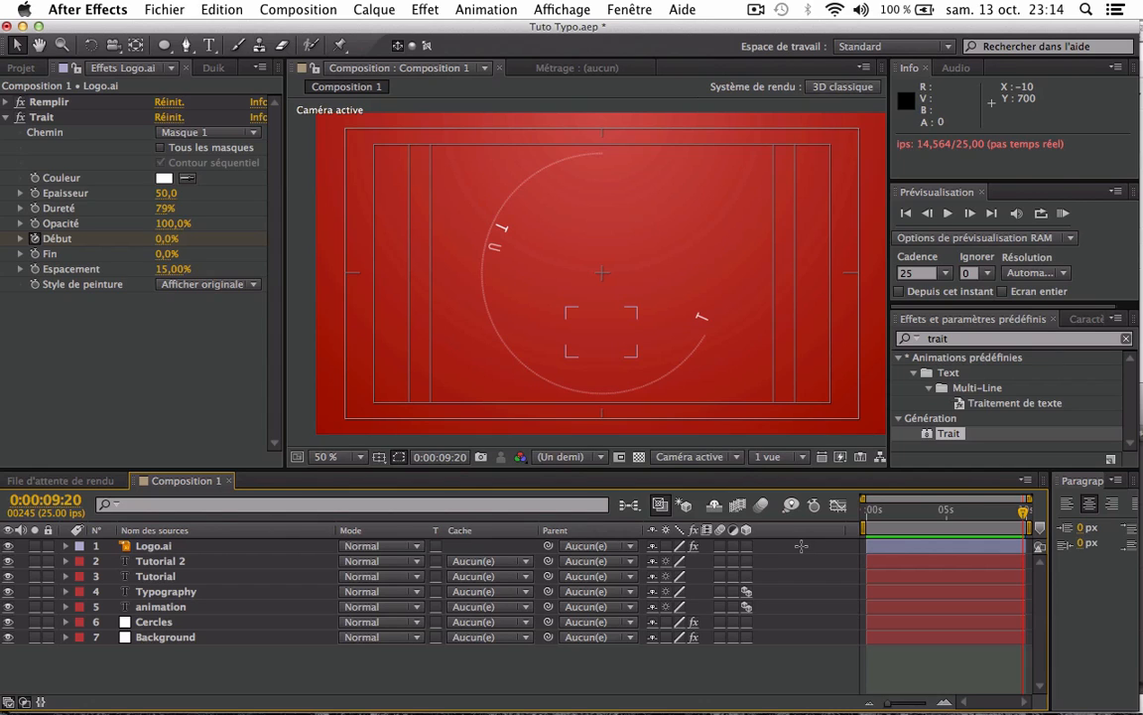
left_click_drag(936, 512, 775, 527)
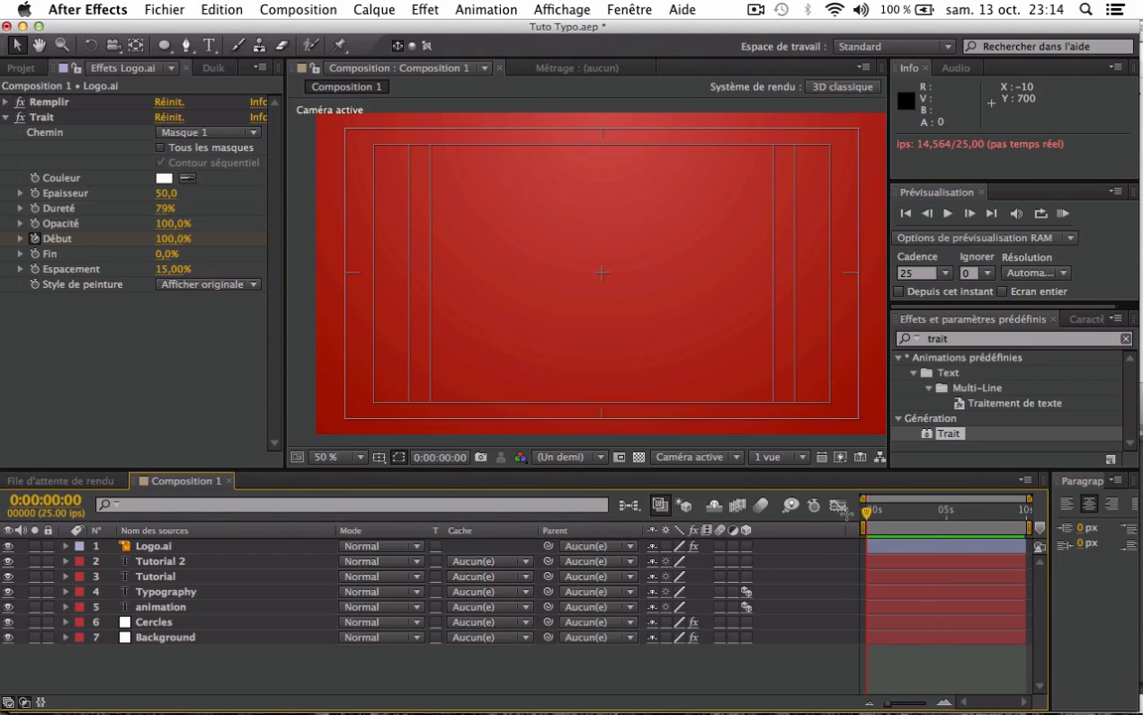
key("space")
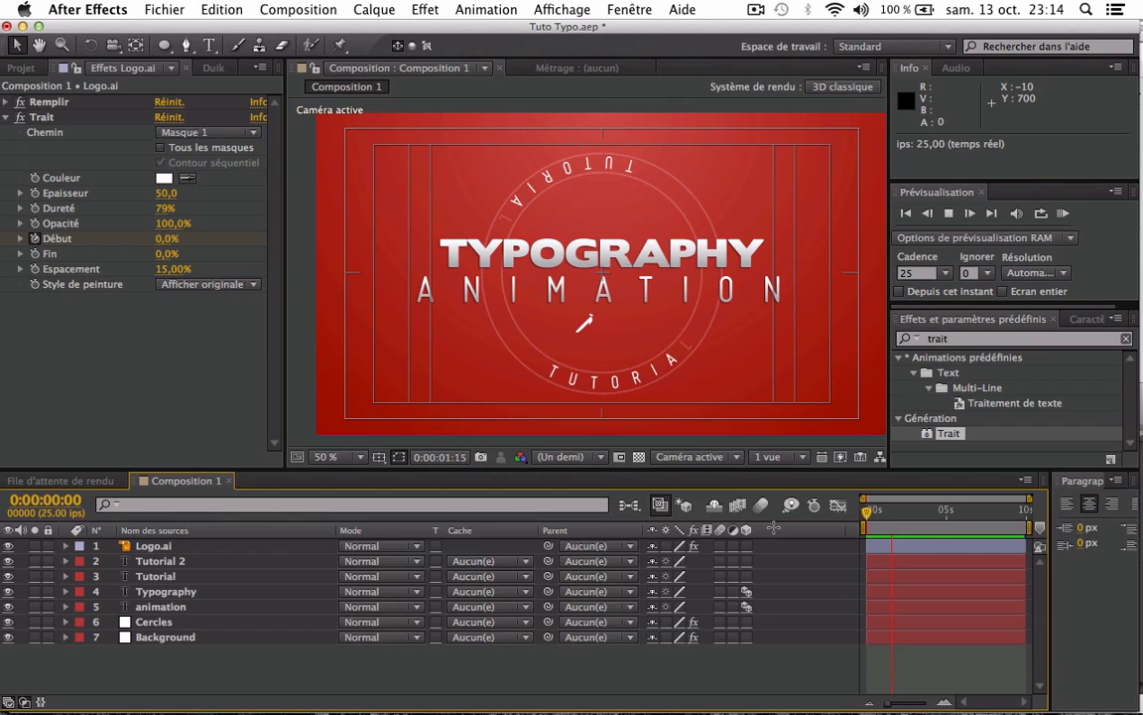
key("space")
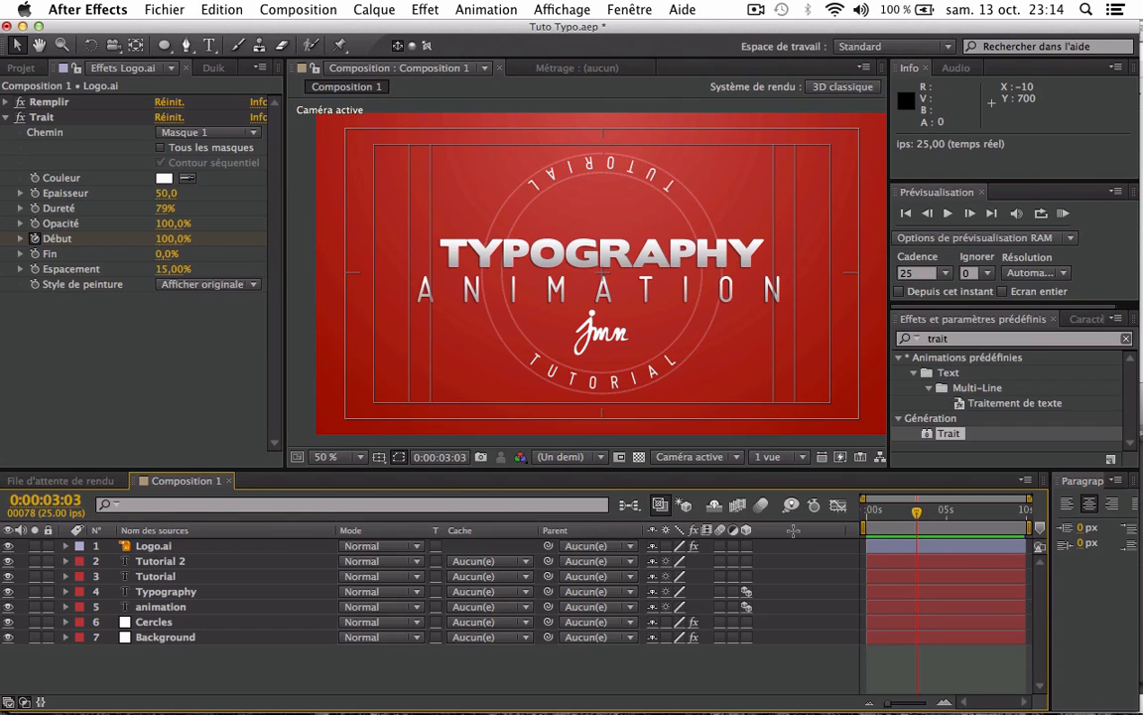
- Reveal the animated properties of all layers and move their exit keyframes earlier so they end around 5 seconds
left_click_drag(921, 516, 948, 515)
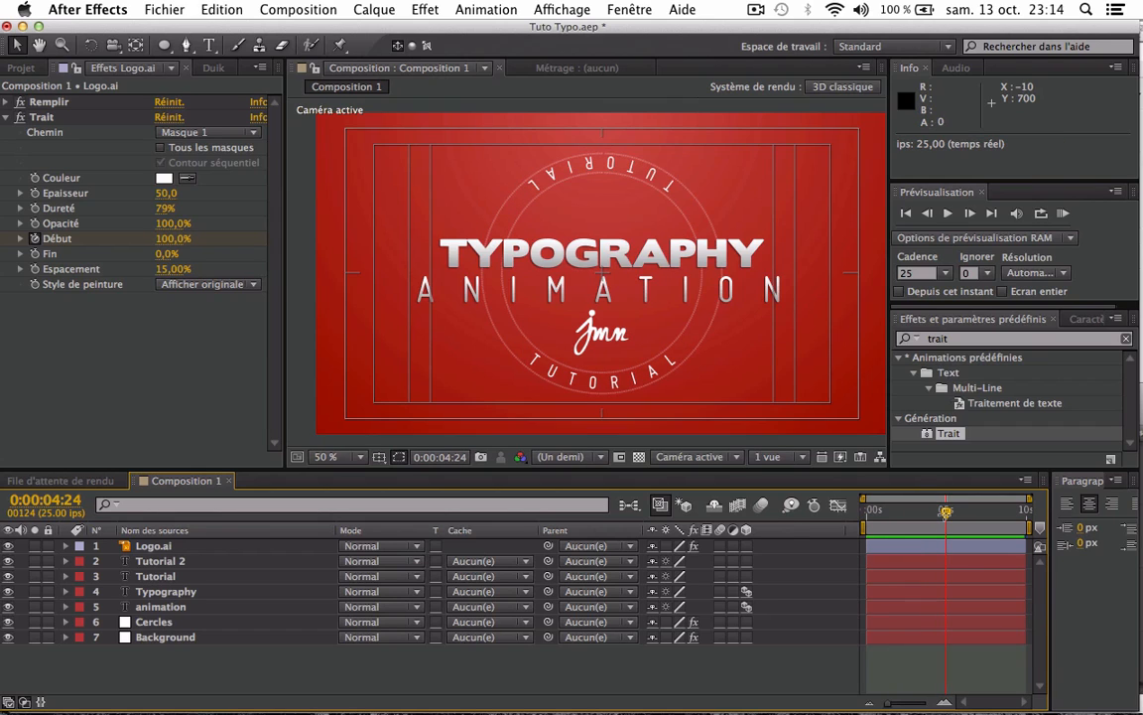
left_click(226, 547)
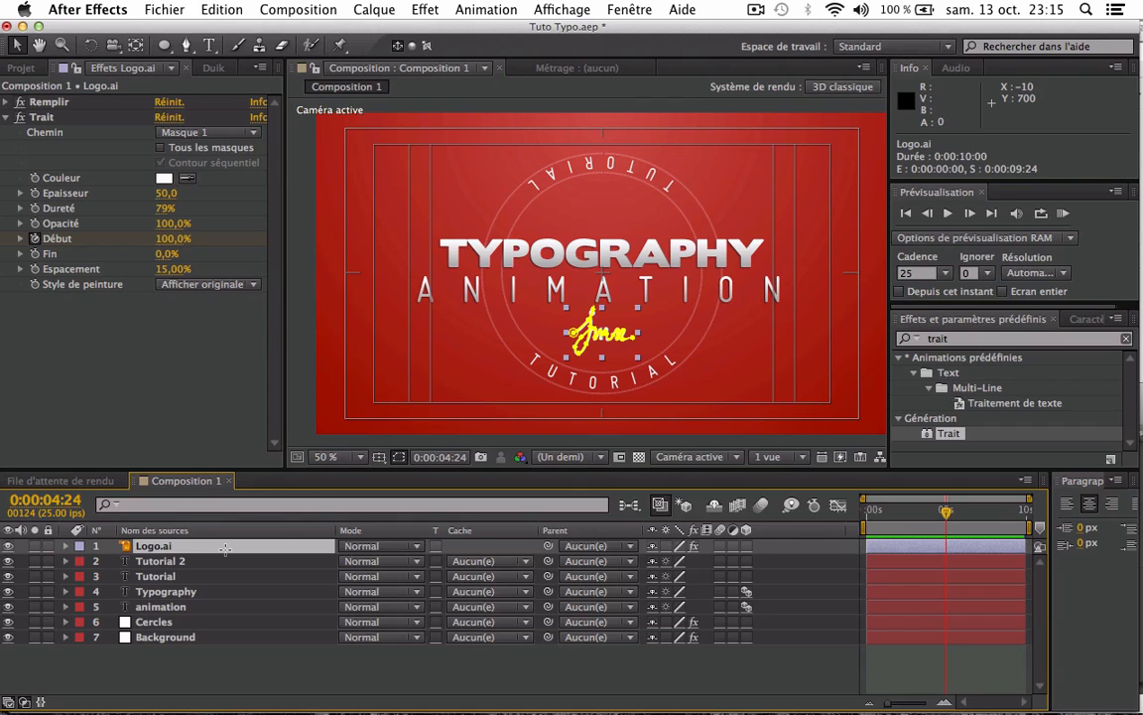
key("super+a")
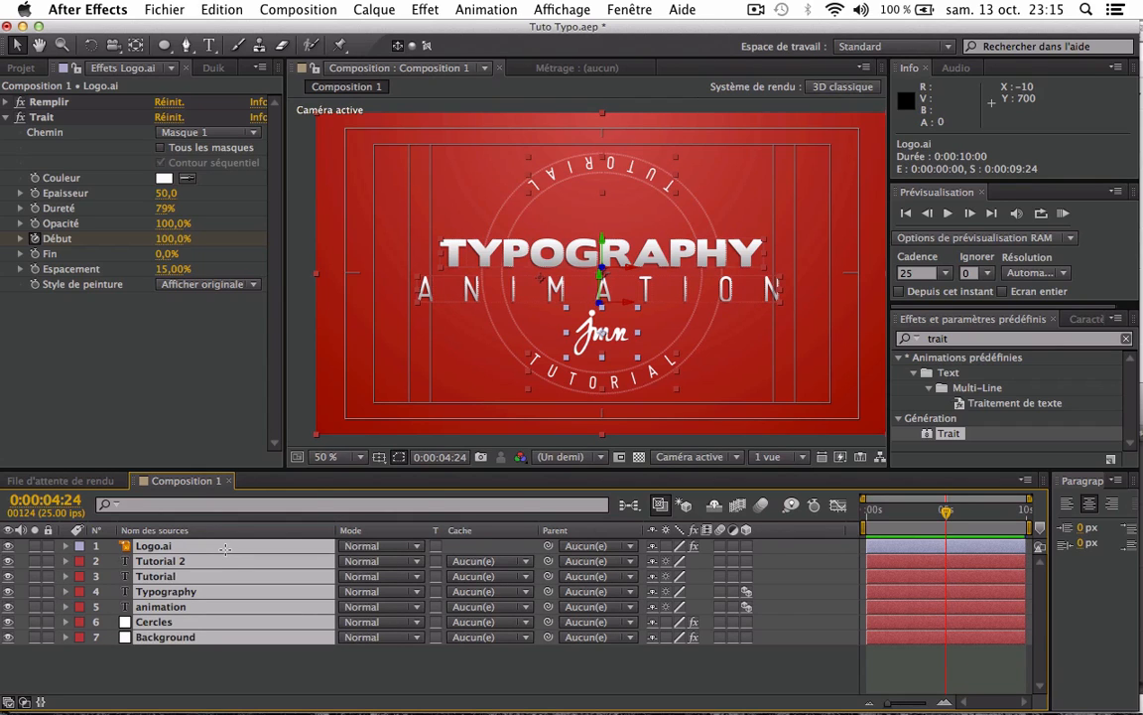
key("u")
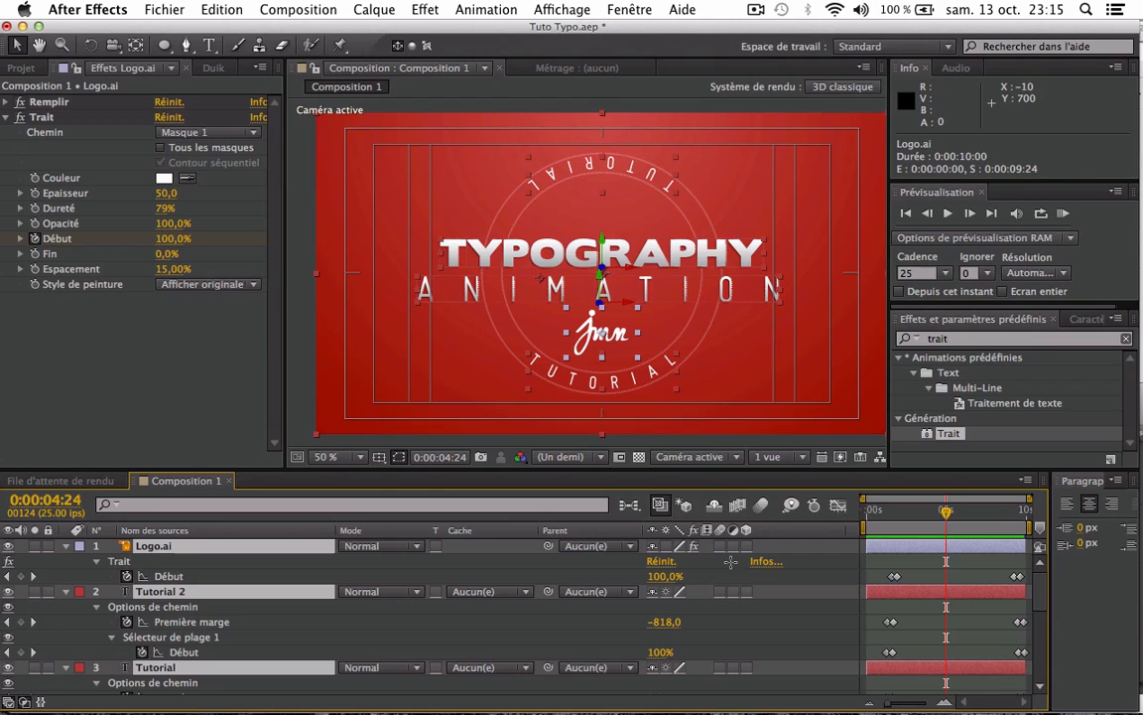
mouse_move(962, 562)
left_mouse_down()
mouse_move(1029, 711)
mouse_move(1023, 541)
mouse_move(930, 563)
left_mouse_up()
left_click(832, 606)
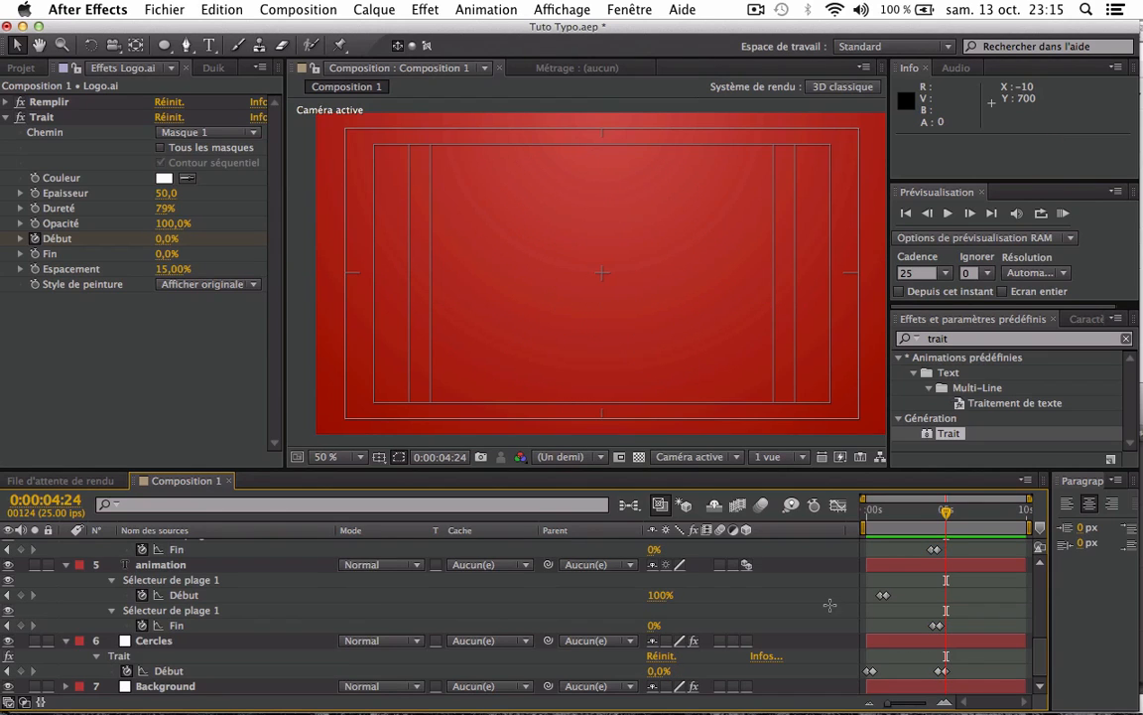
- Preview the composition with the earlier exit animations
scroll(1009, 548, "up", 5)
key("KP_0")
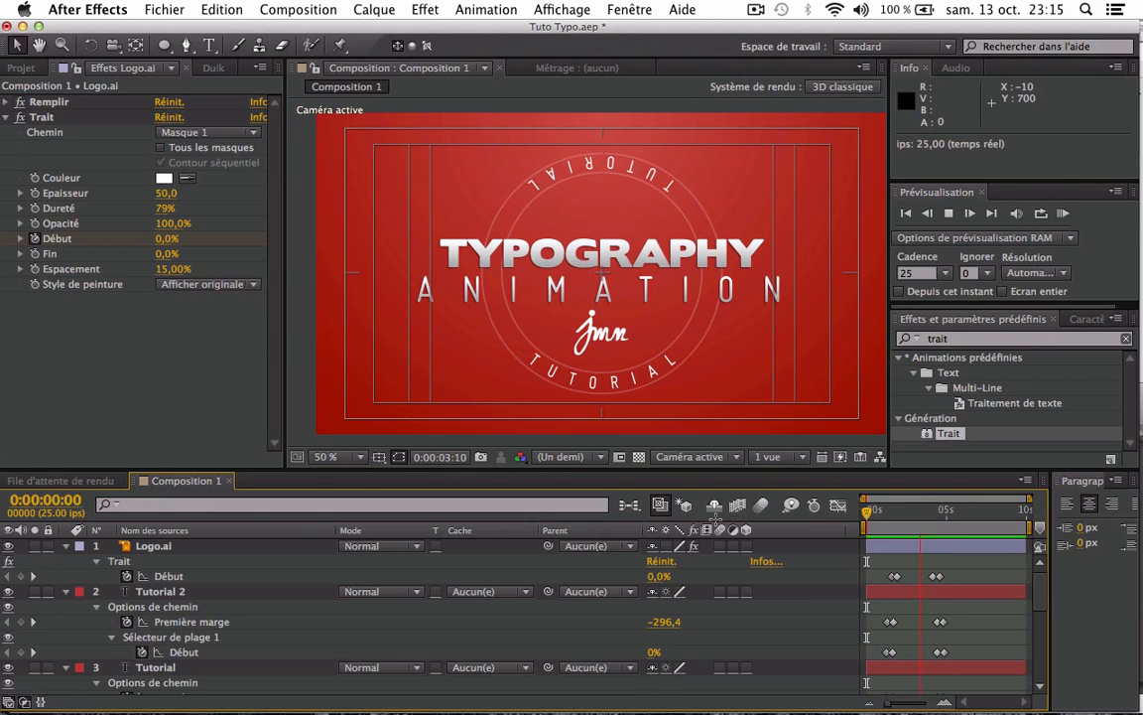
key("space")
- Set the end of the work area to 0:00:05:00
left_click_drag(955, 513, 948, 513)
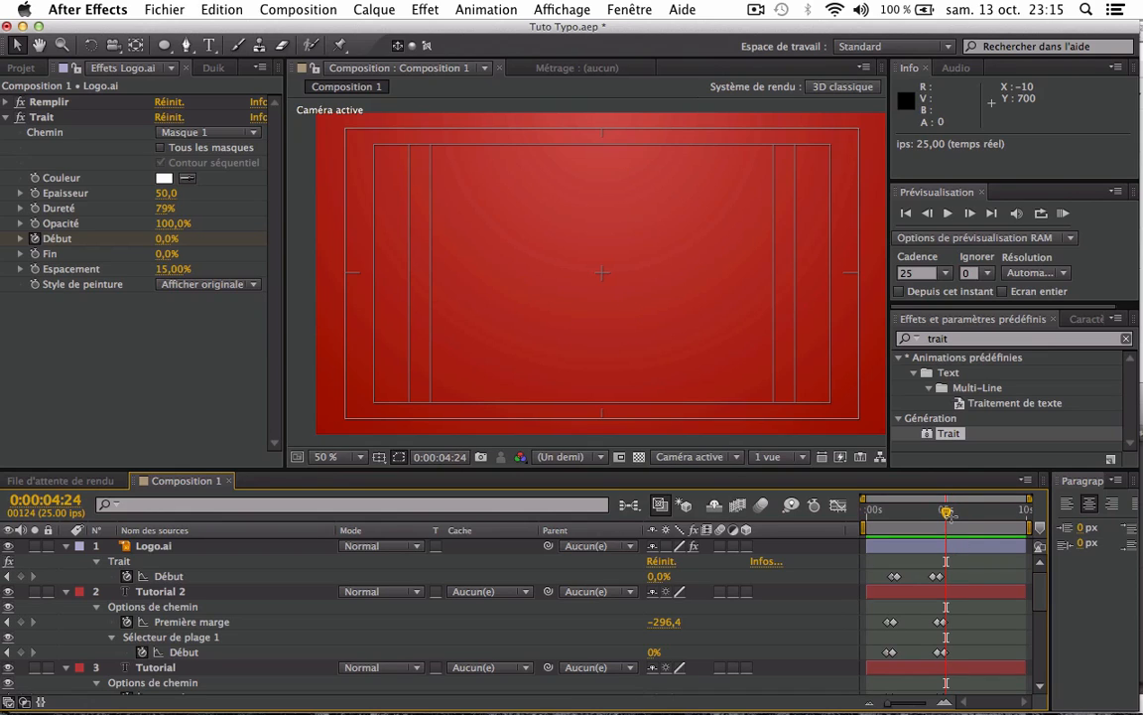
key("Page_Down")
key("n")
left_click(954, 528)
mouse_move(951, 528)
left_mouse_down()
mouse_move(1015, 530)
mouse_move(947, 513)
left_mouse_up()
key("n")
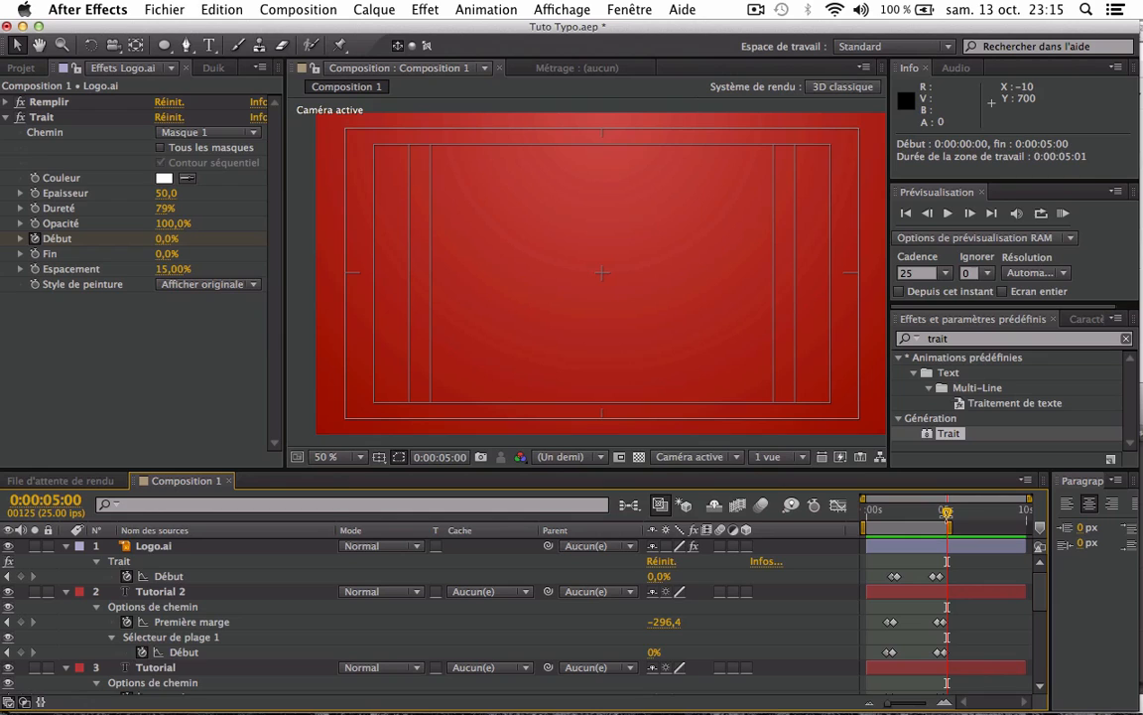
- Trim the composition to the work area and preview the shortened animation from the start
right_click(919, 526)
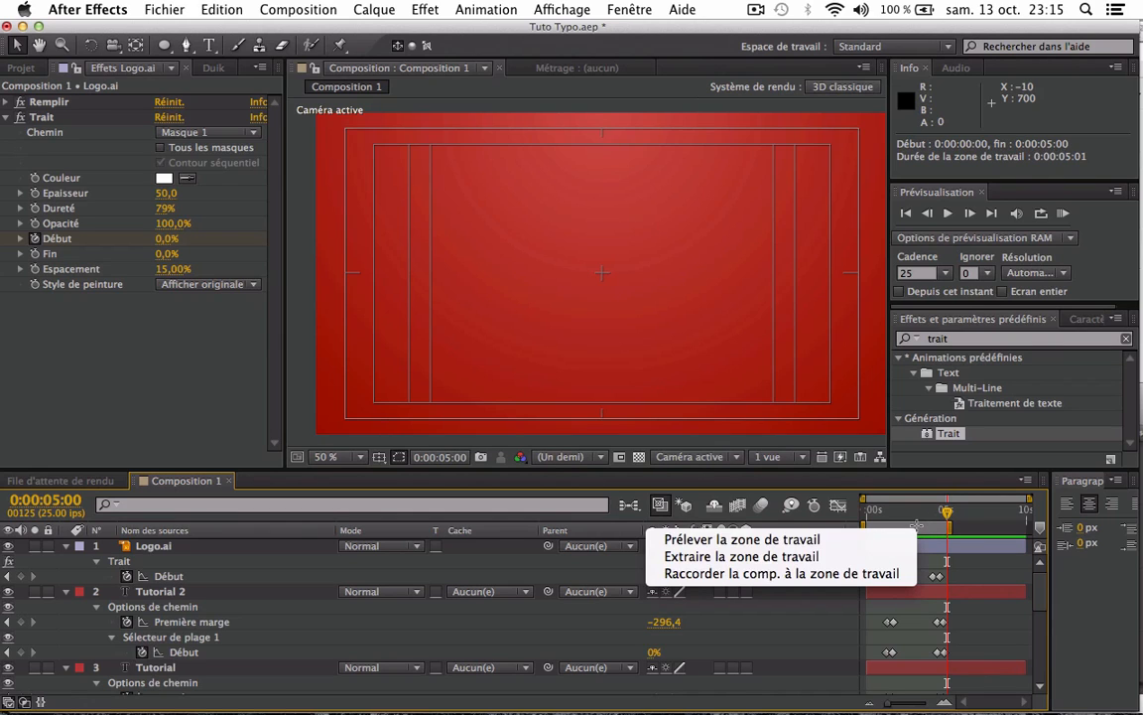
left_click(867, 575)
key("KP_0")
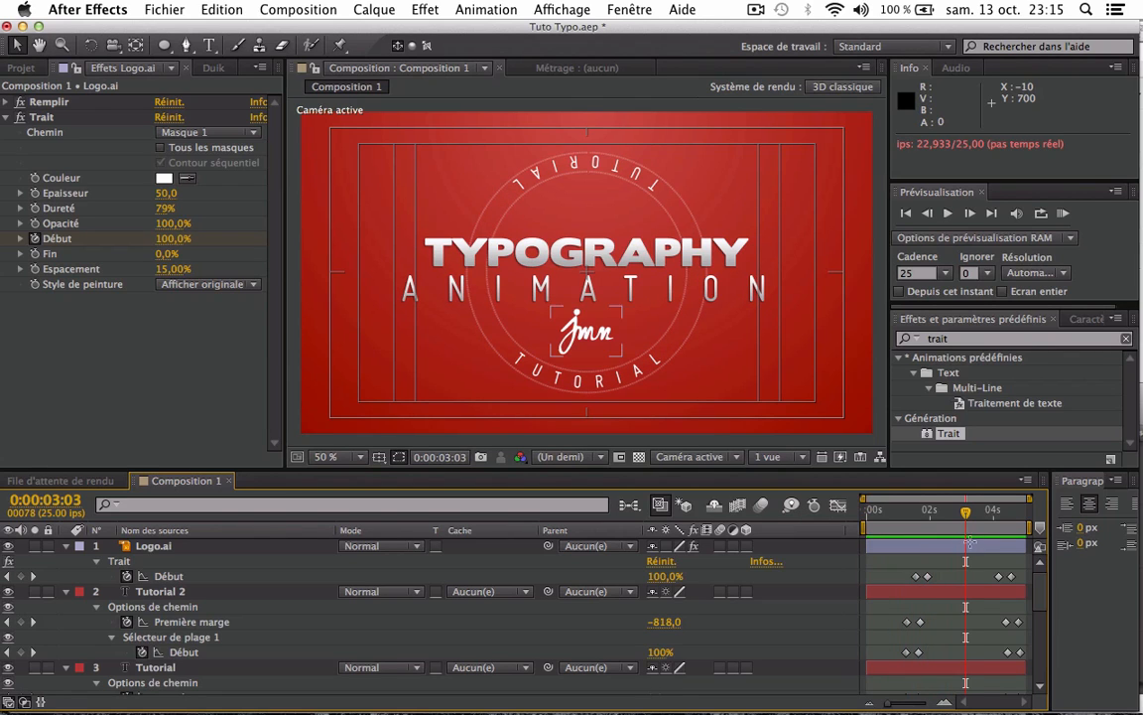
key("Home")
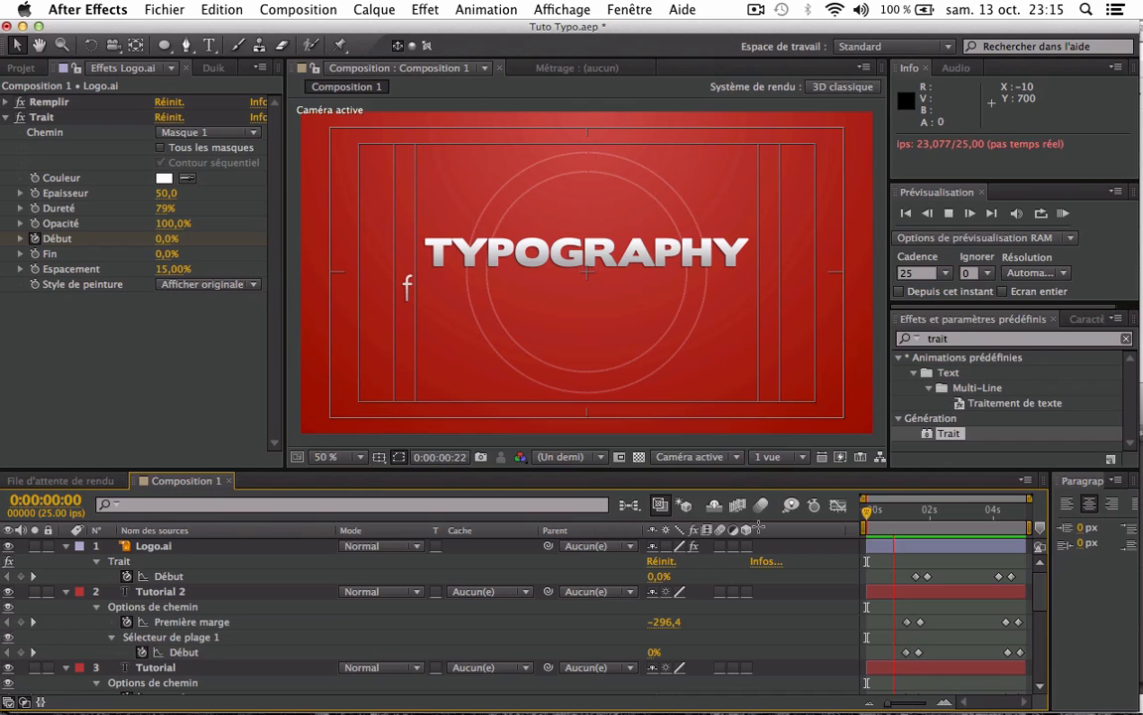